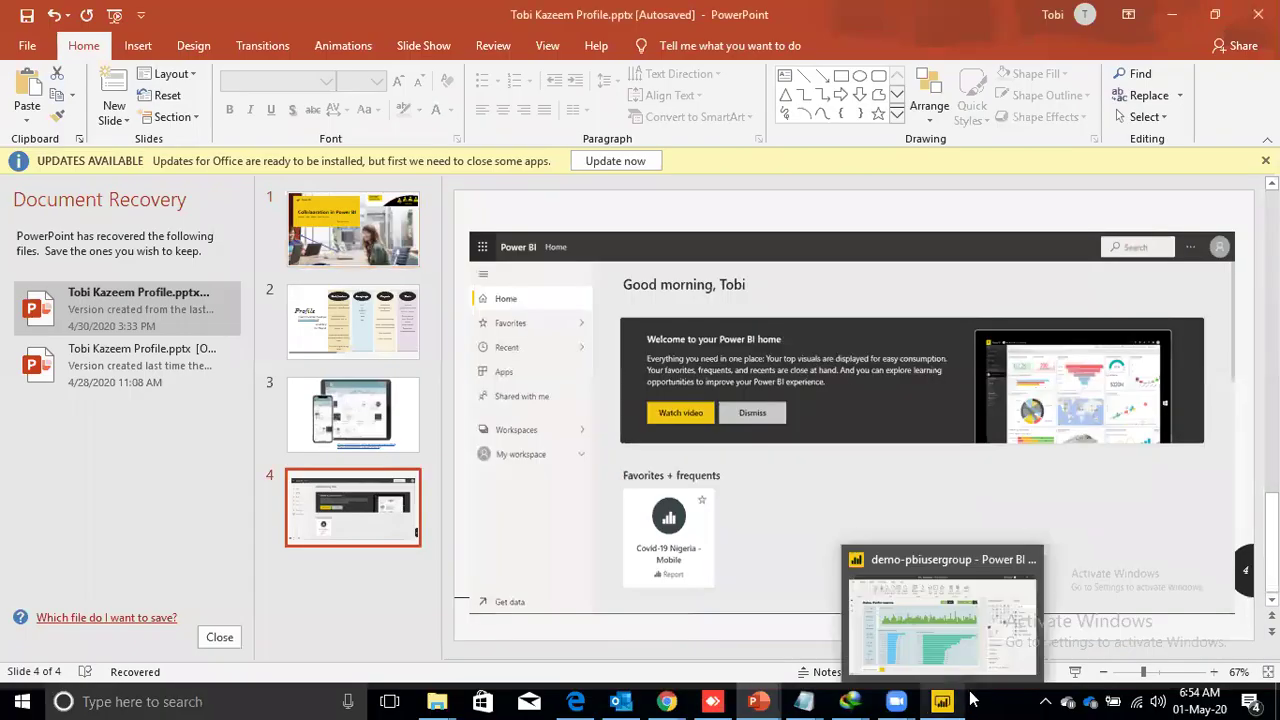
Switch to Power BI Desktop, open the Sales Performance page's phone layout, and remove all visualizations from the mobile canvas.
click(942, 700)
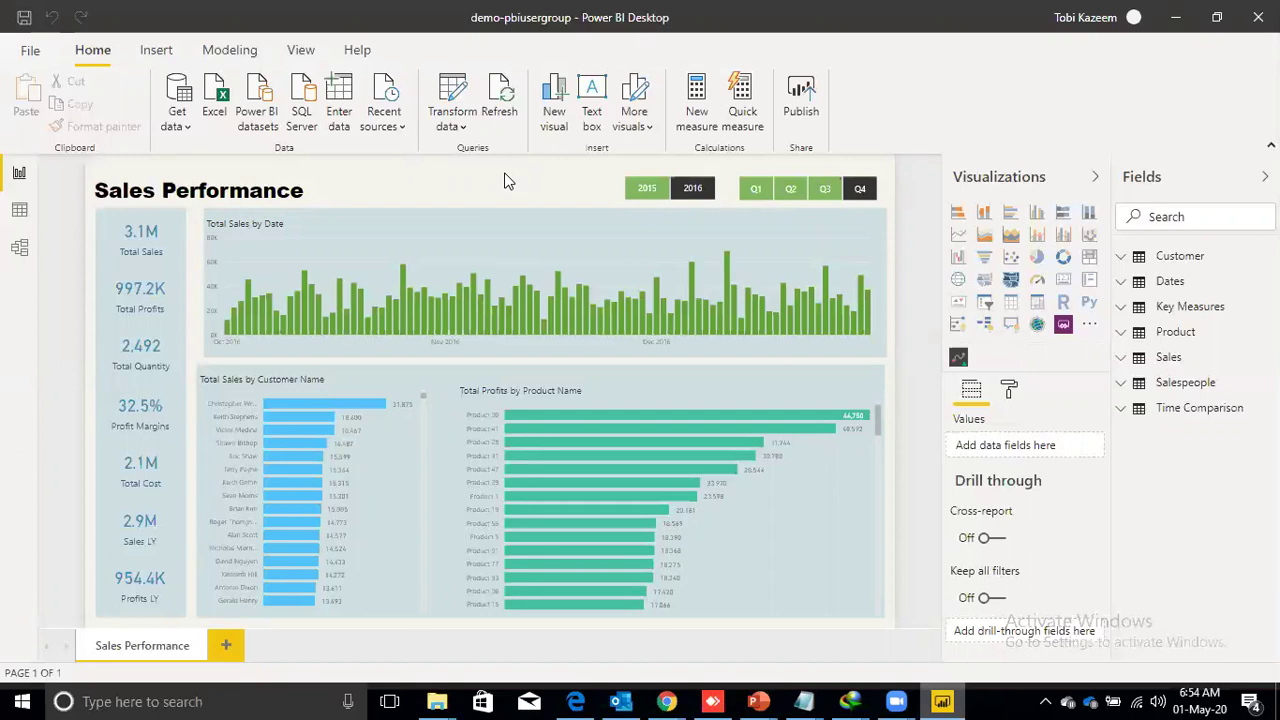
click(300, 54)
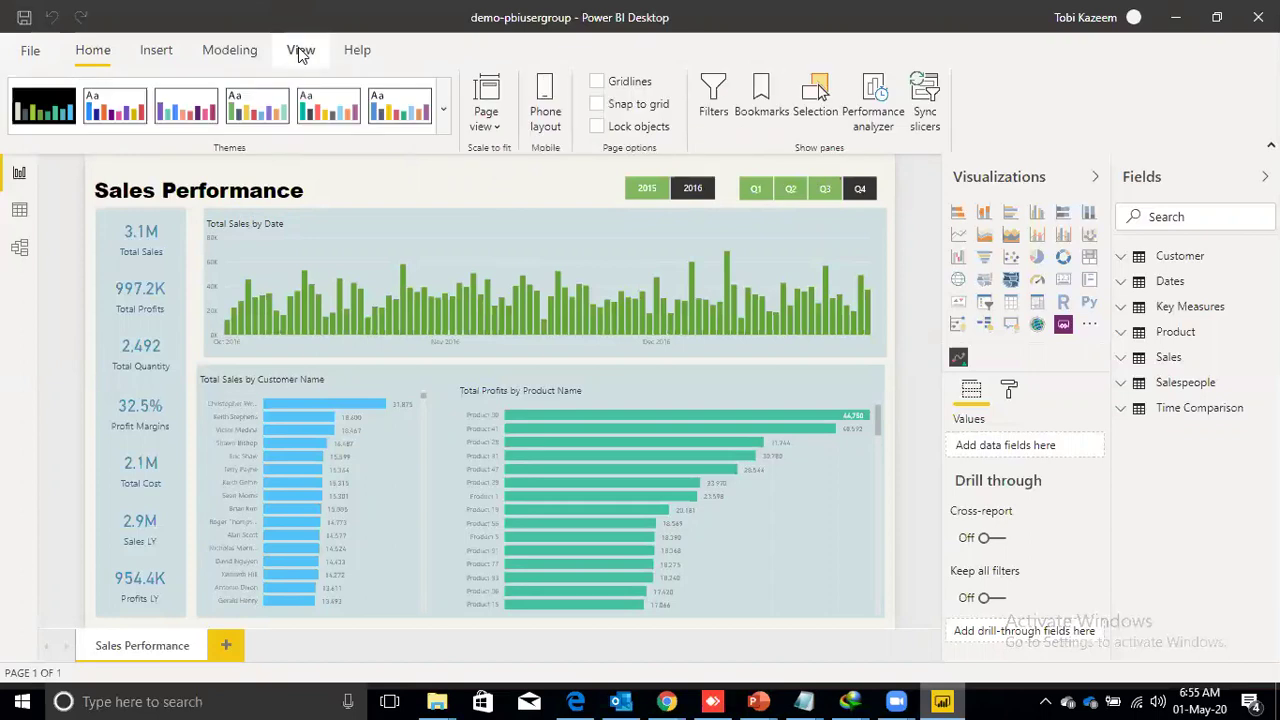
click(545, 115)
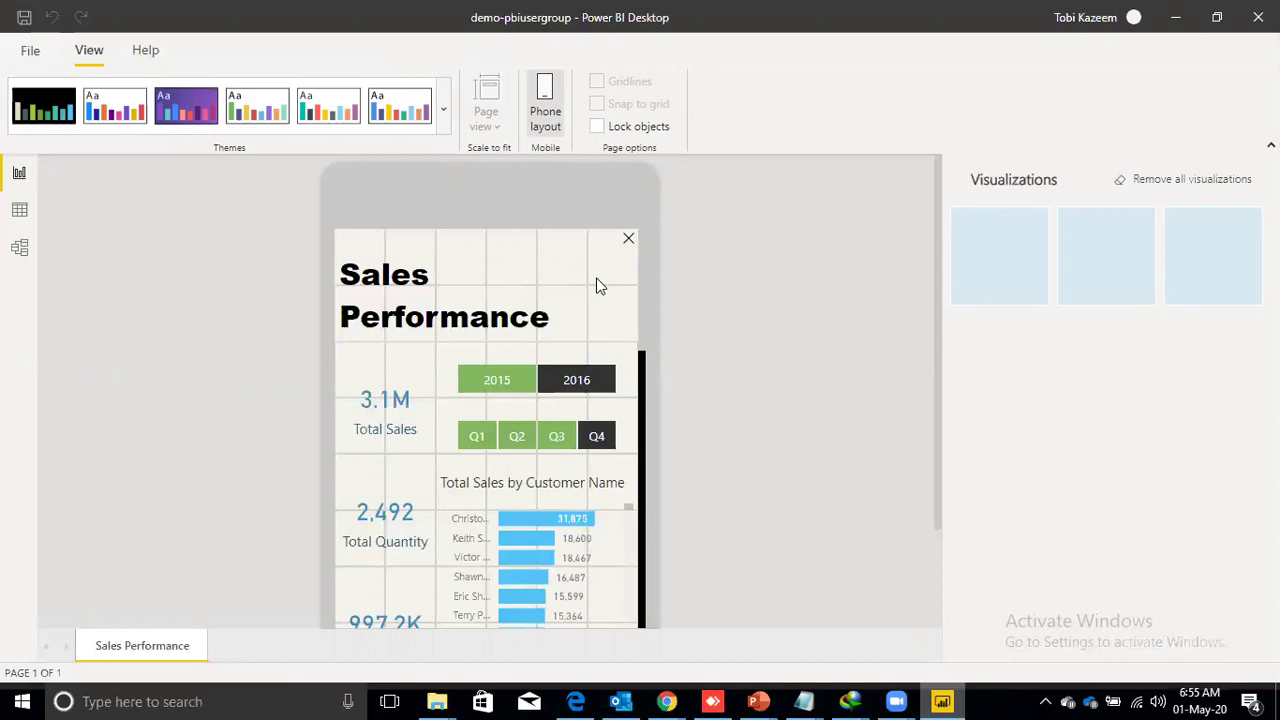
click(1168, 184)
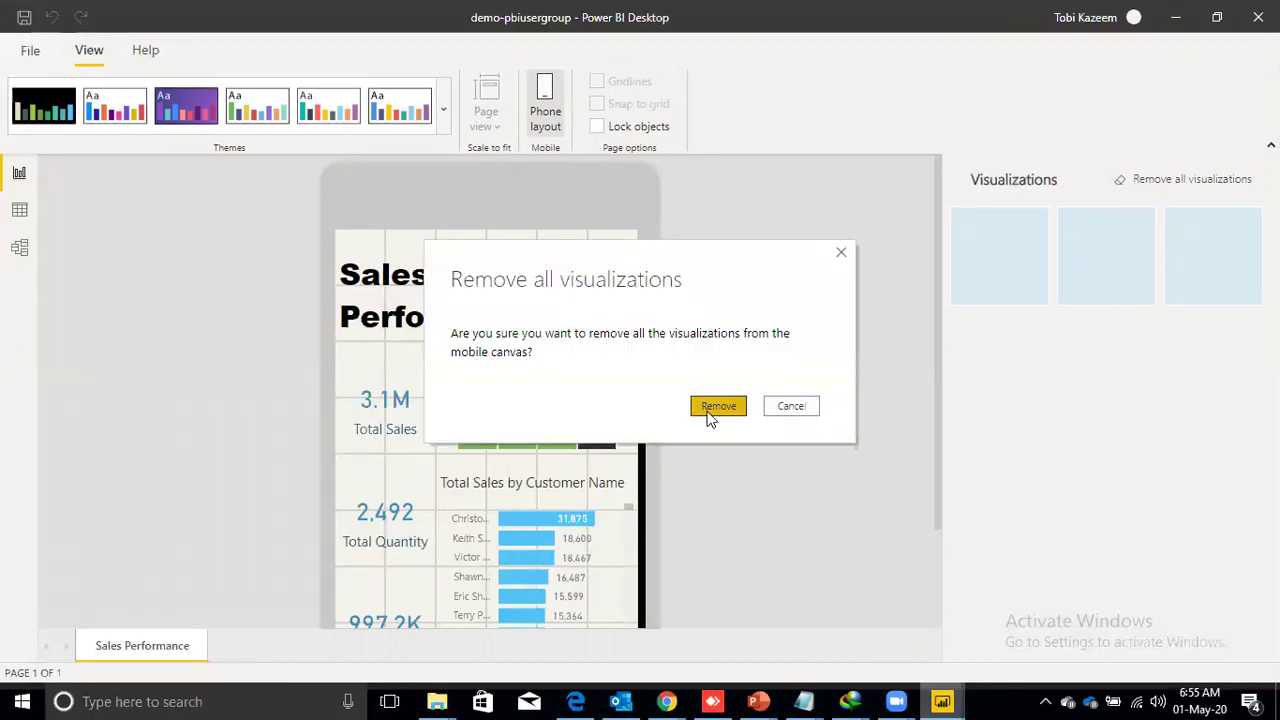
click(710, 410)
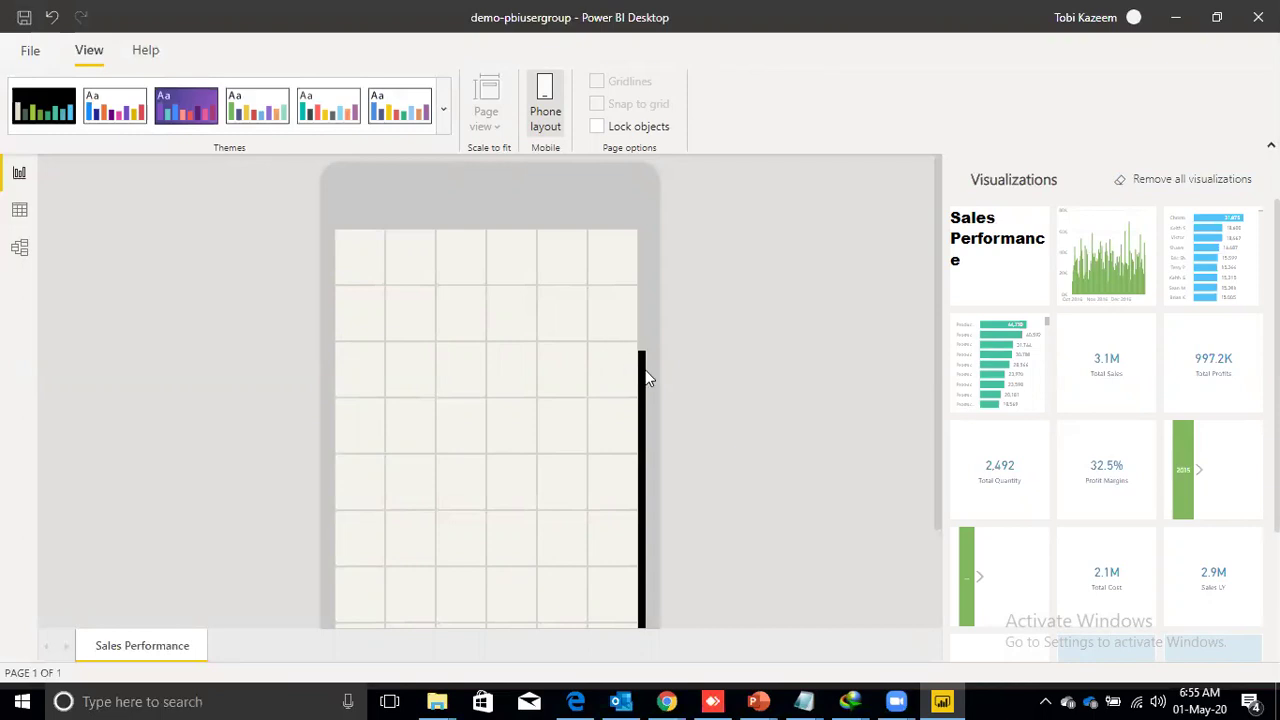
Place the Sales Performance title at the top of the phone canvas, six grid columns wide and two rows tall.
mouse_move(643, 315)
mouse_down()
mouse_move(643, 455)
mouse_move(637, 316)
mouse_up()
drag(982, 266, 371, 285)
click(420, 286)
drag(493, 396, 632, 340)
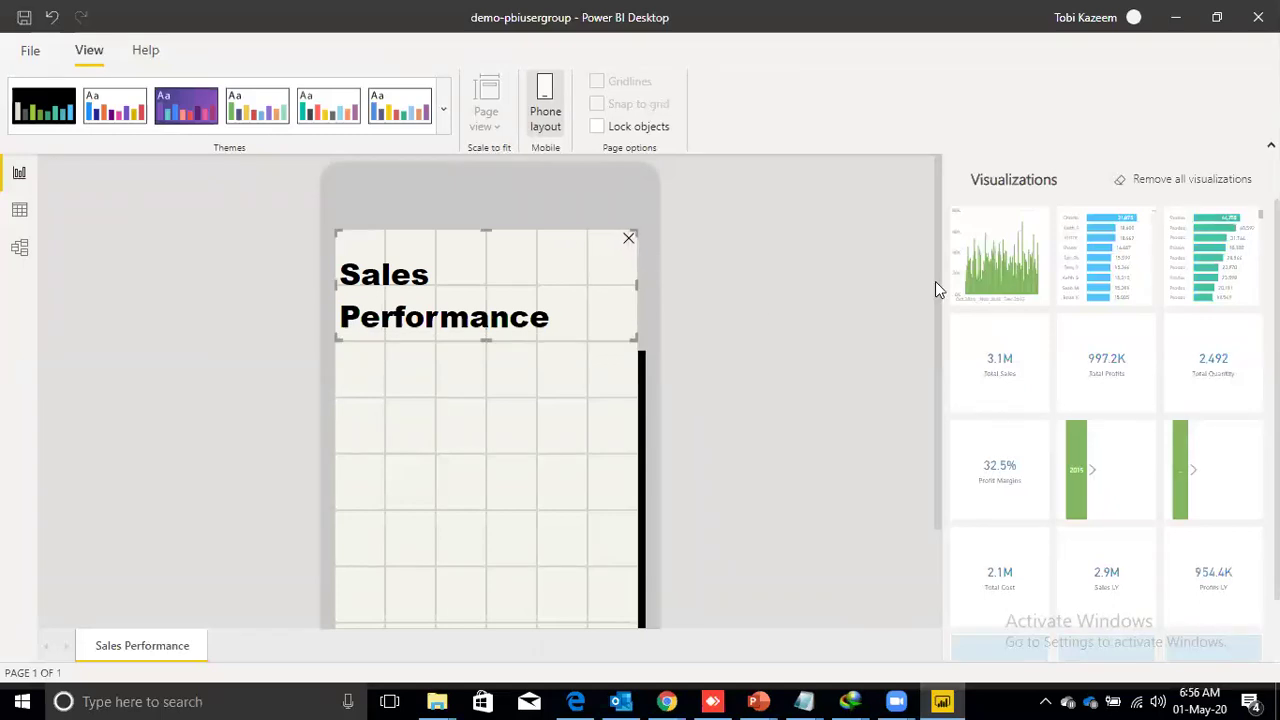
Stack the Total Sales and Total Quantity cards under the title along the canvas's left edge, each sized two by two grid cells.
drag(1020, 362, 405, 392)
click(403, 385)
drag(485, 507, 433, 452)
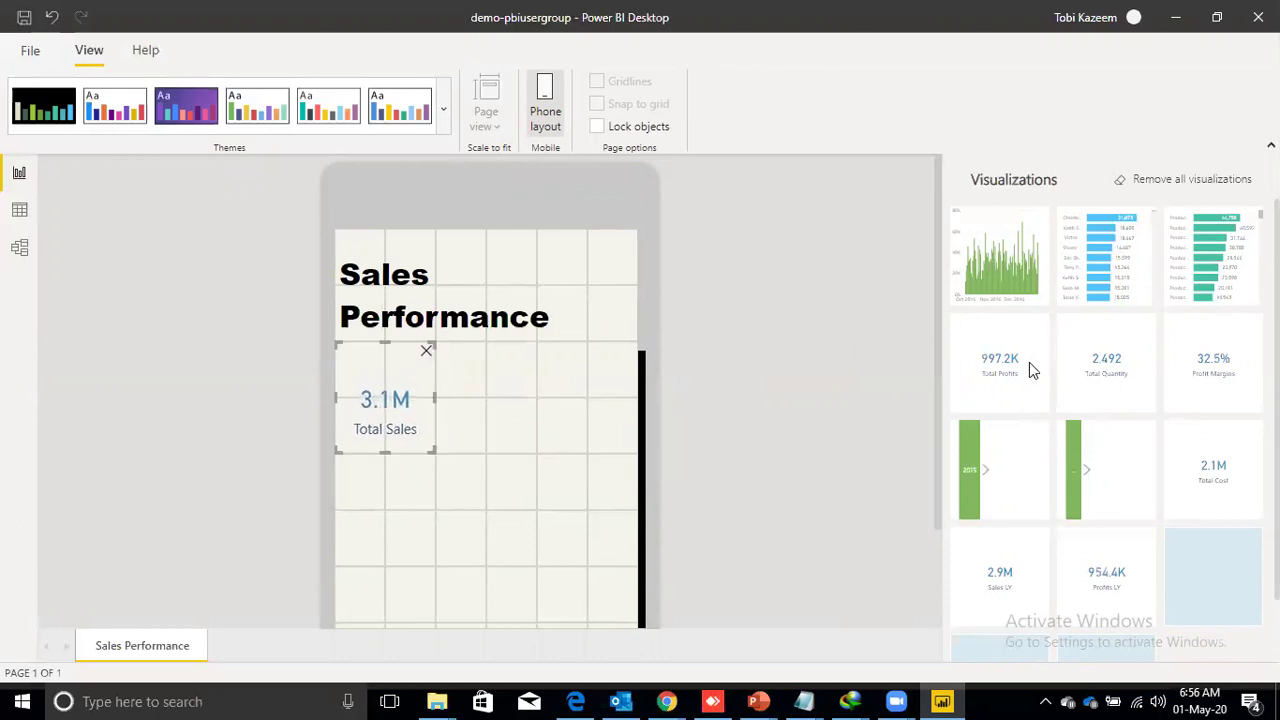
drag(1108, 363, 392, 497)
click(420, 508)
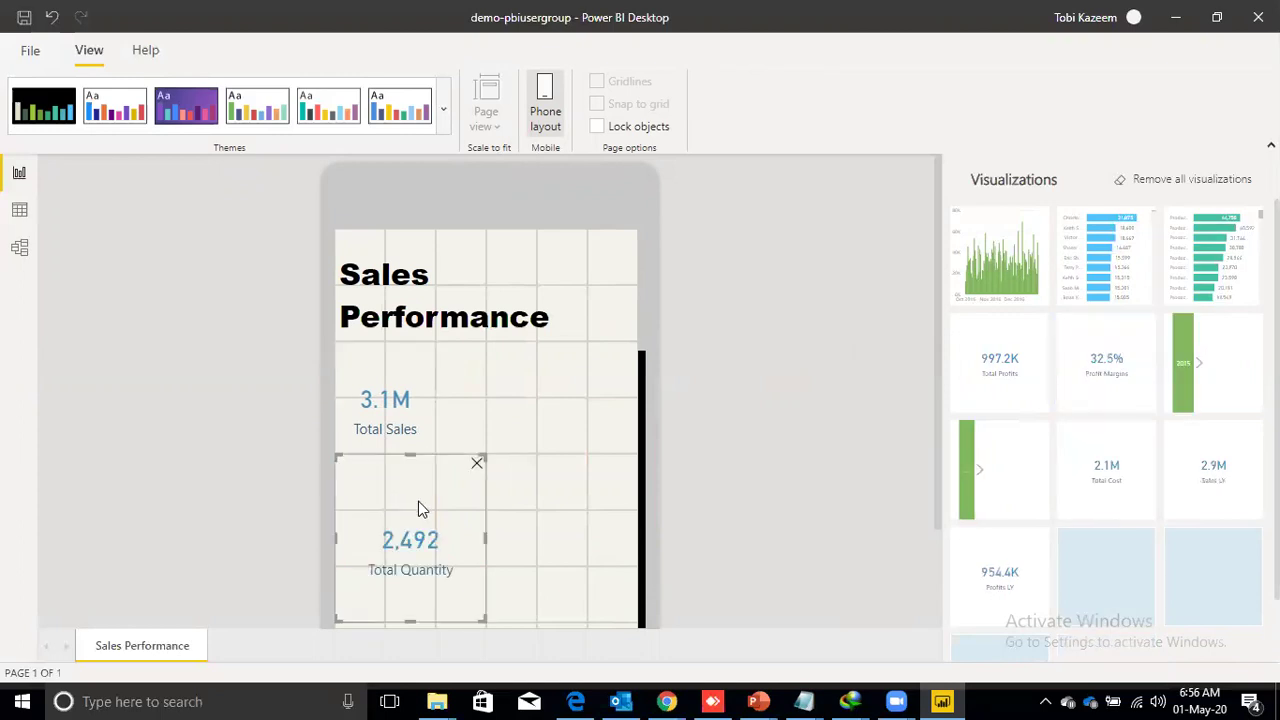
drag(485, 615, 432, 563)
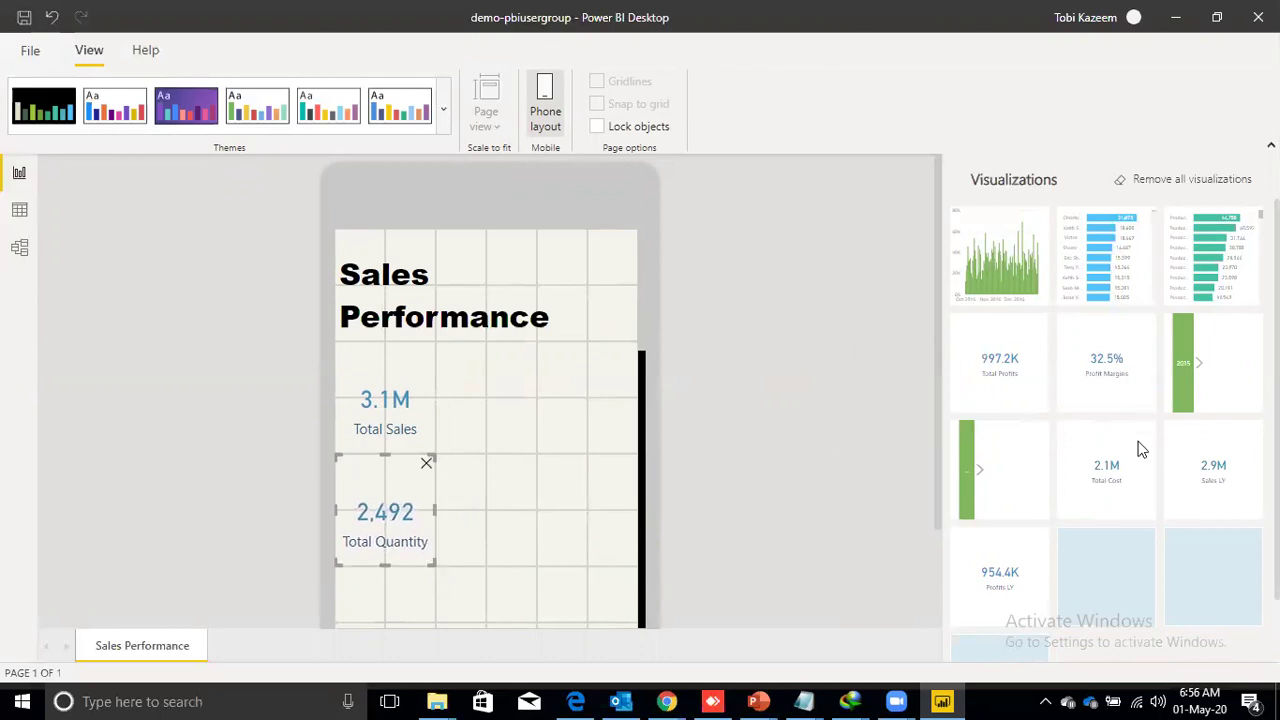
Add the Total Cost and Total Profits cards below Total Quantity, each resized to two by two grid cells.
drag(1137, 466, 429, 614)
scroll(645, 380, down, 5)
scroll(643, 385, up, 5)
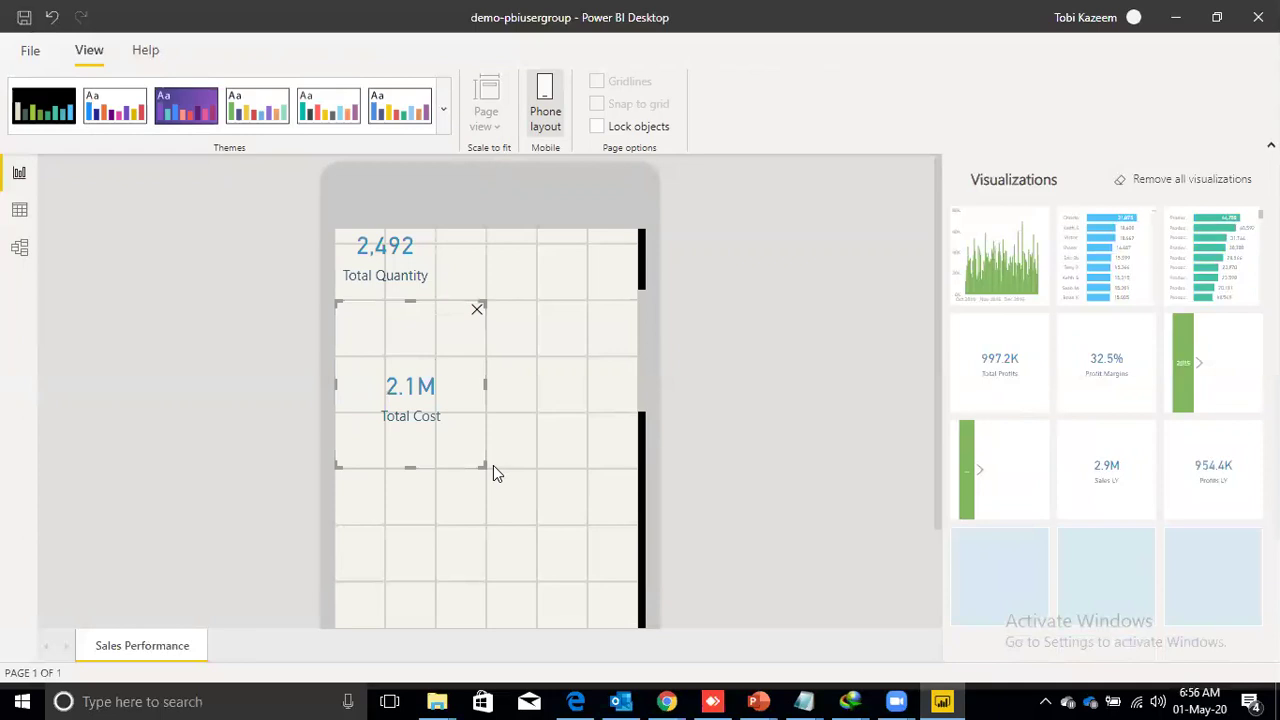
drag(484, 464, 435, 411)
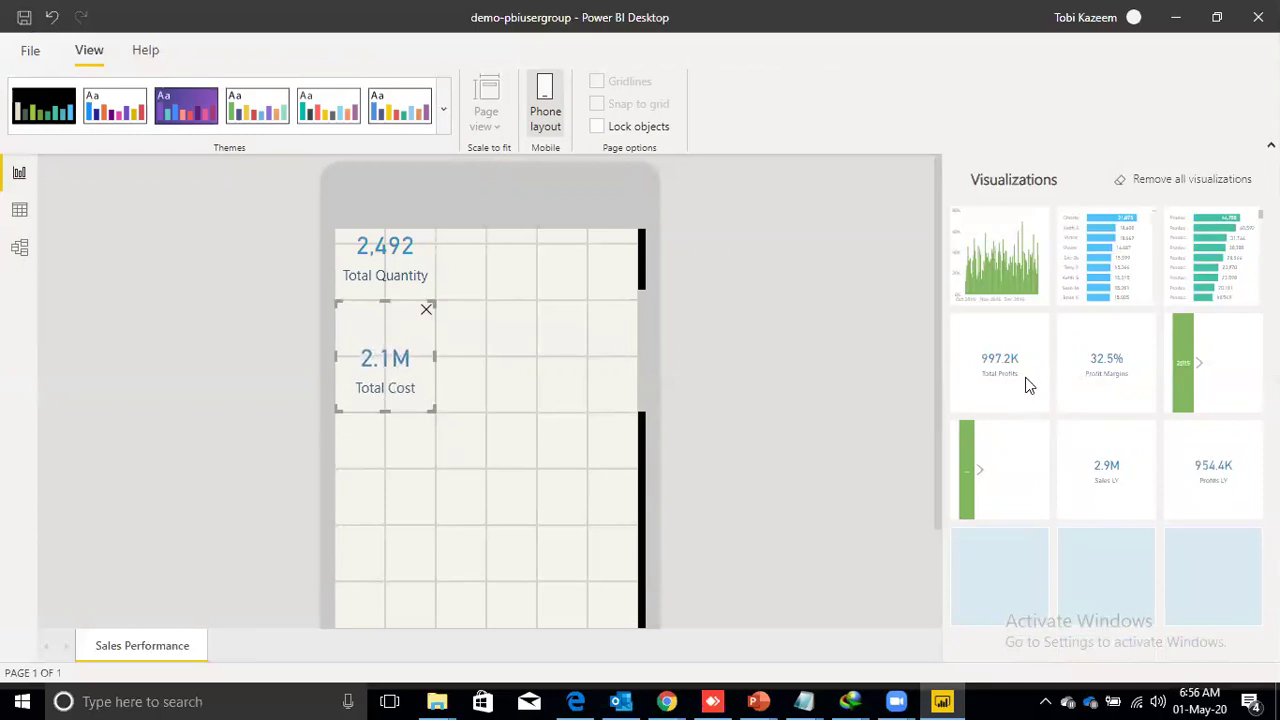
drag(1022, 385, 407, 484)
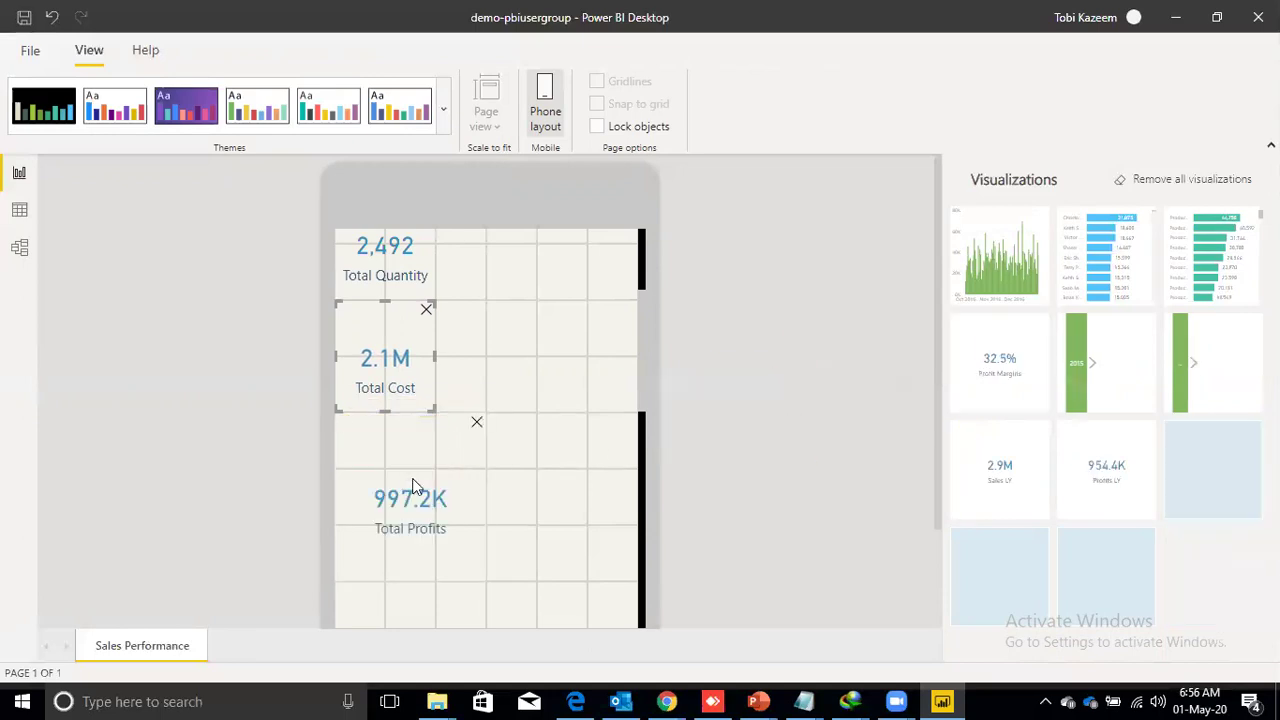
drag(486, 579, 434, 523)
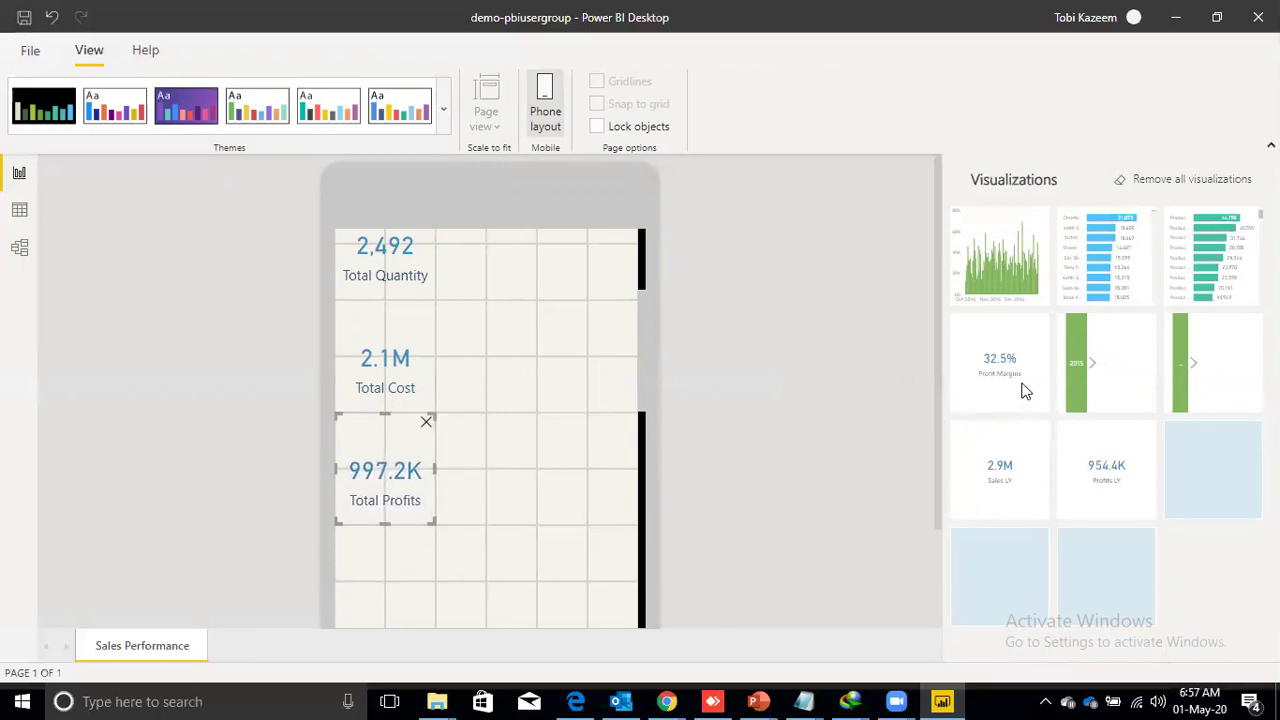
Add the Profit Margins and Profits LY cards below Total Profits, each resized to two by two grid cells.
drag(1020, 385, 405, 591)
drag(643, 388, 643, 428)
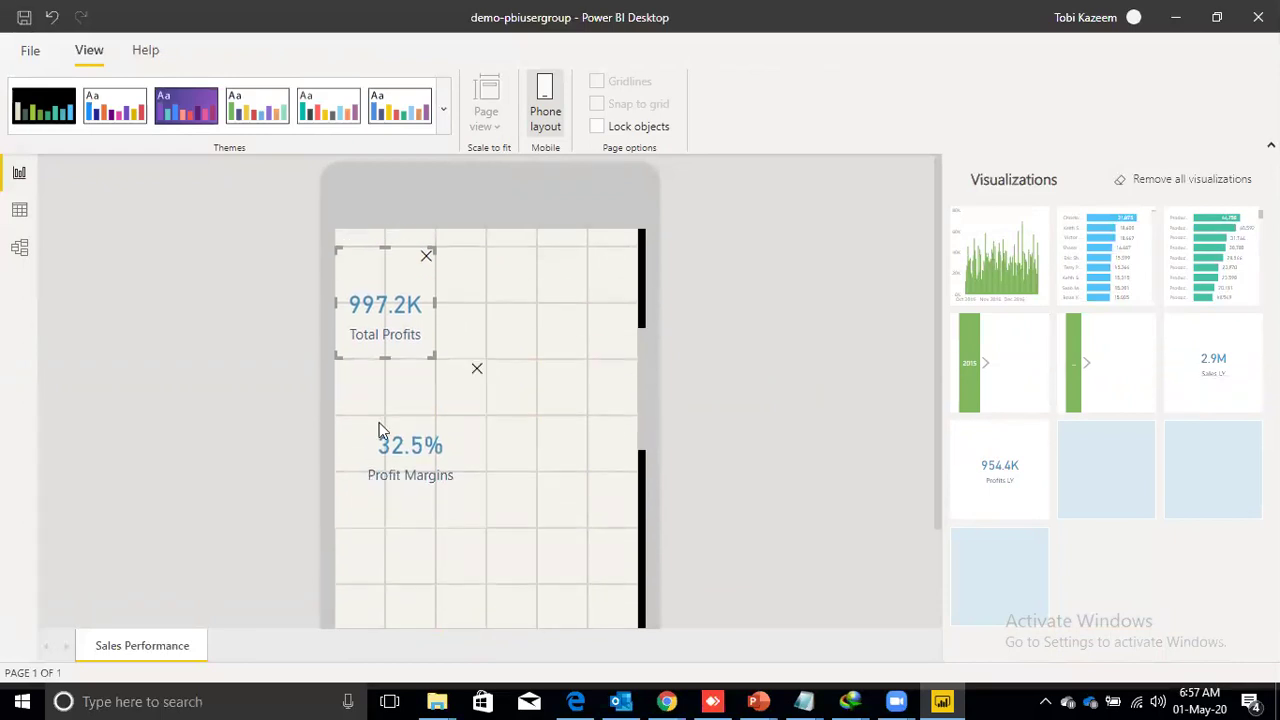
drag(484, 524, 435, 471)
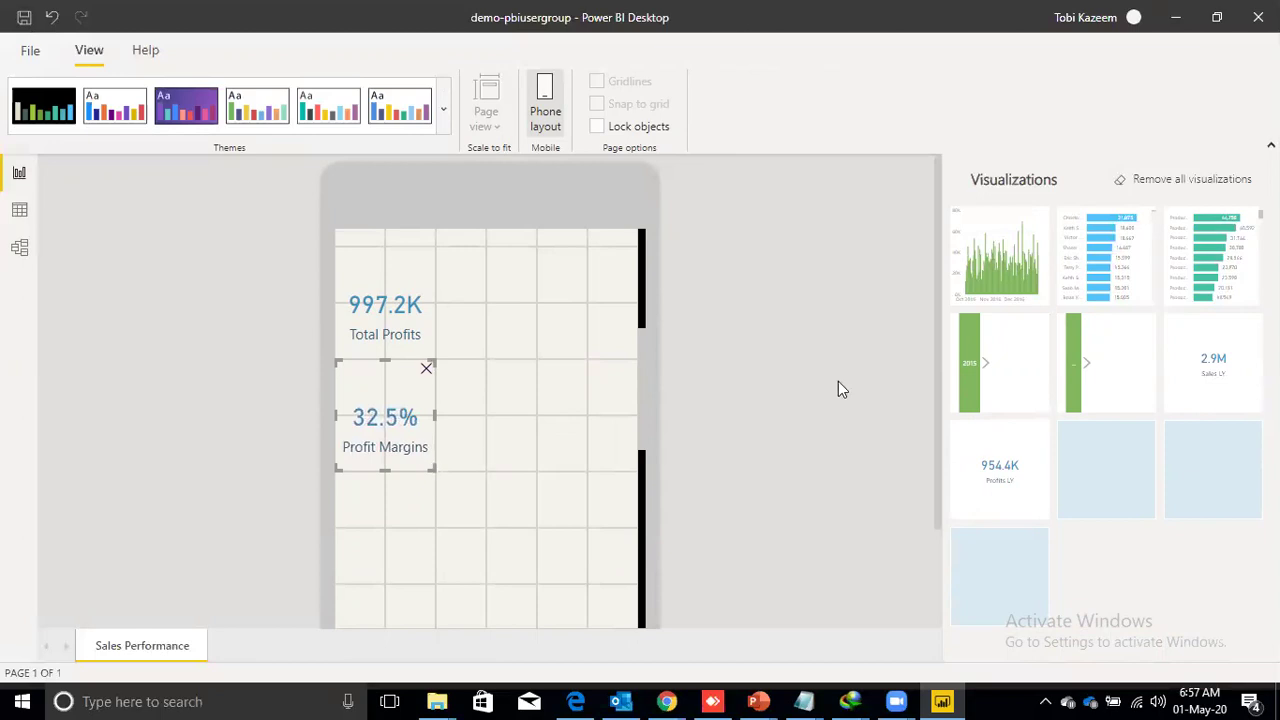
drag(1029, 463, 415, 523)
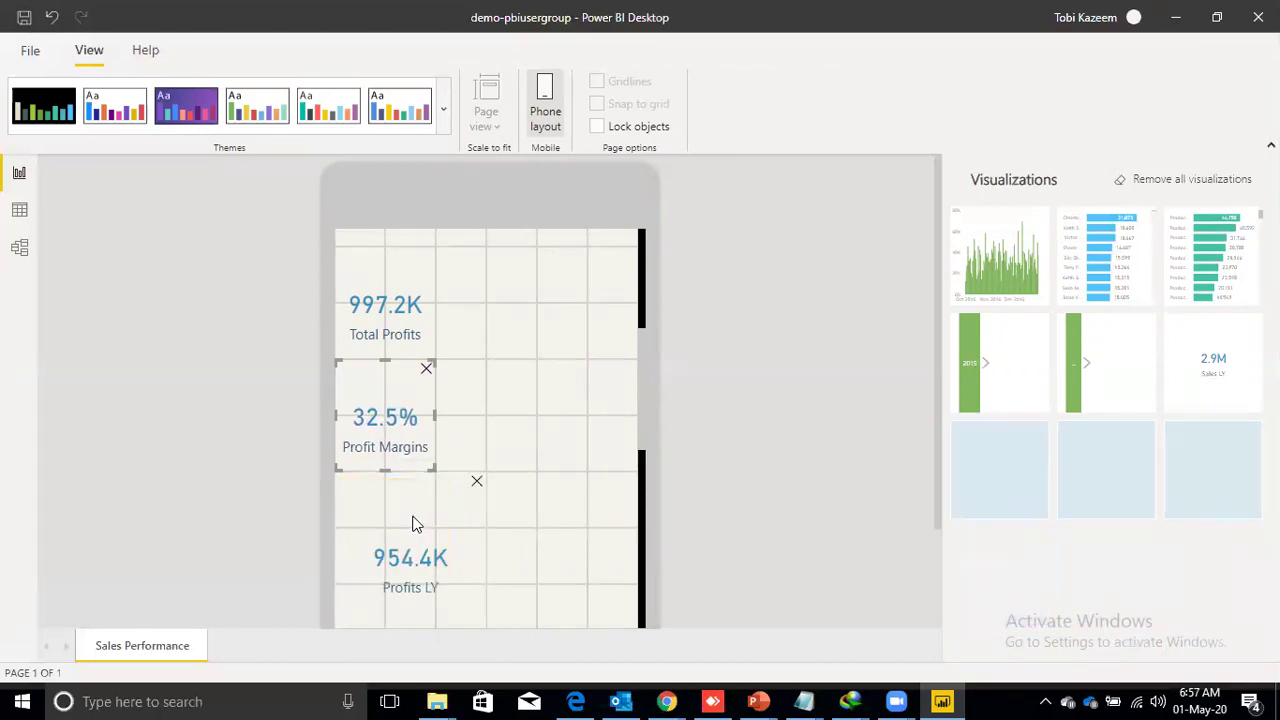
drag(641, 390, 647, 441)
drag(481, 420, 428, 370)
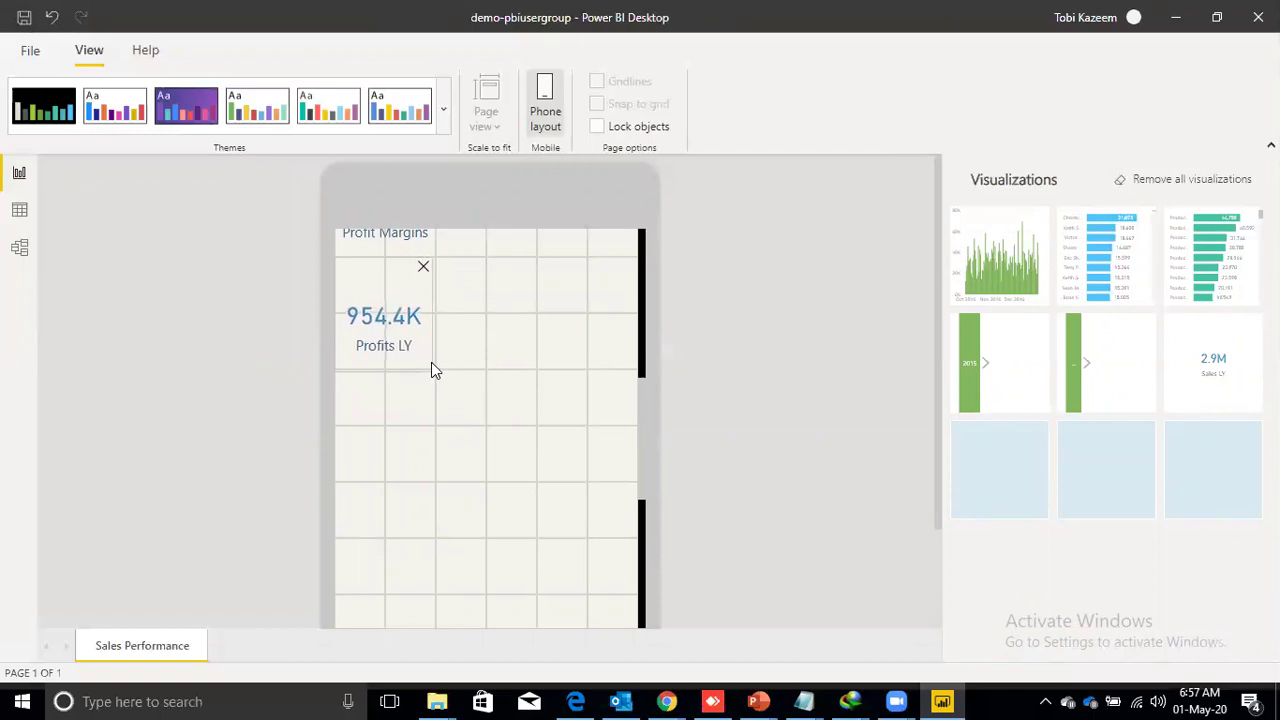
Place the Total Sales by Customer Name chart beside the top three cards, four grid columns wide and six rows tall.
drag(647, 452, 643, 244)
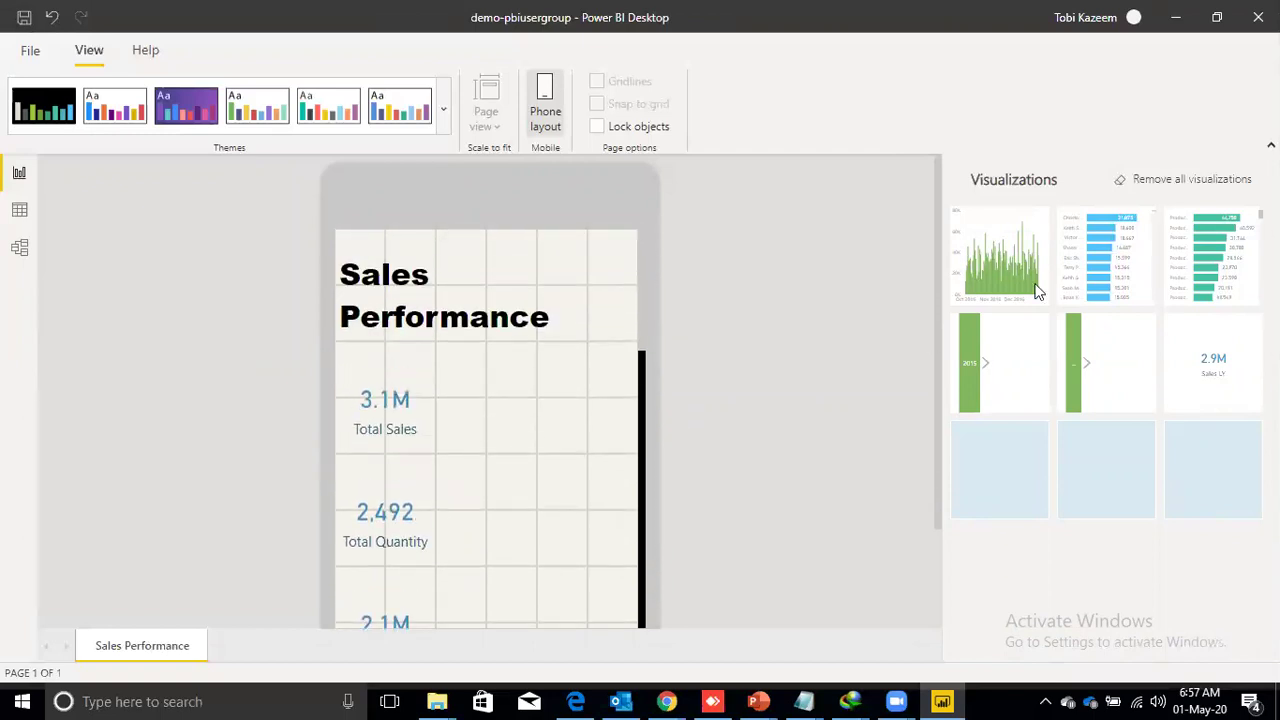
drag(1070, 276, 457, 420)
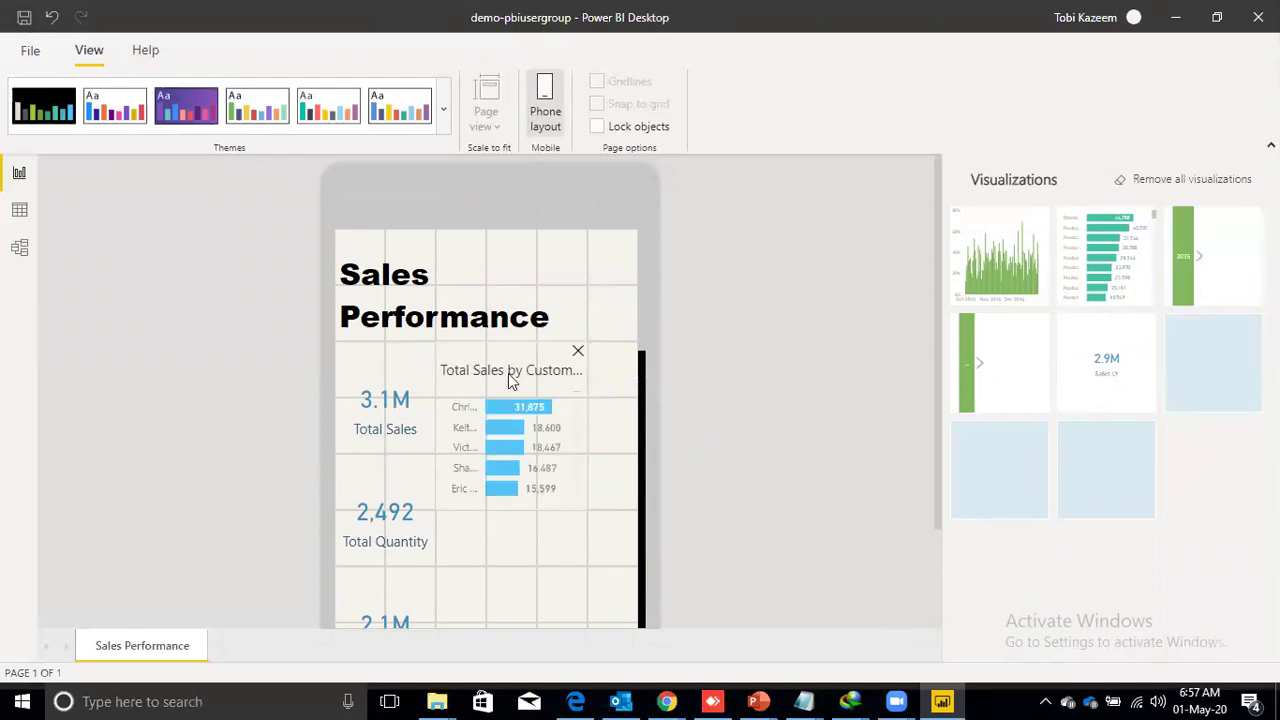
click(509, 371)
drag(586, 511, 648, 632)
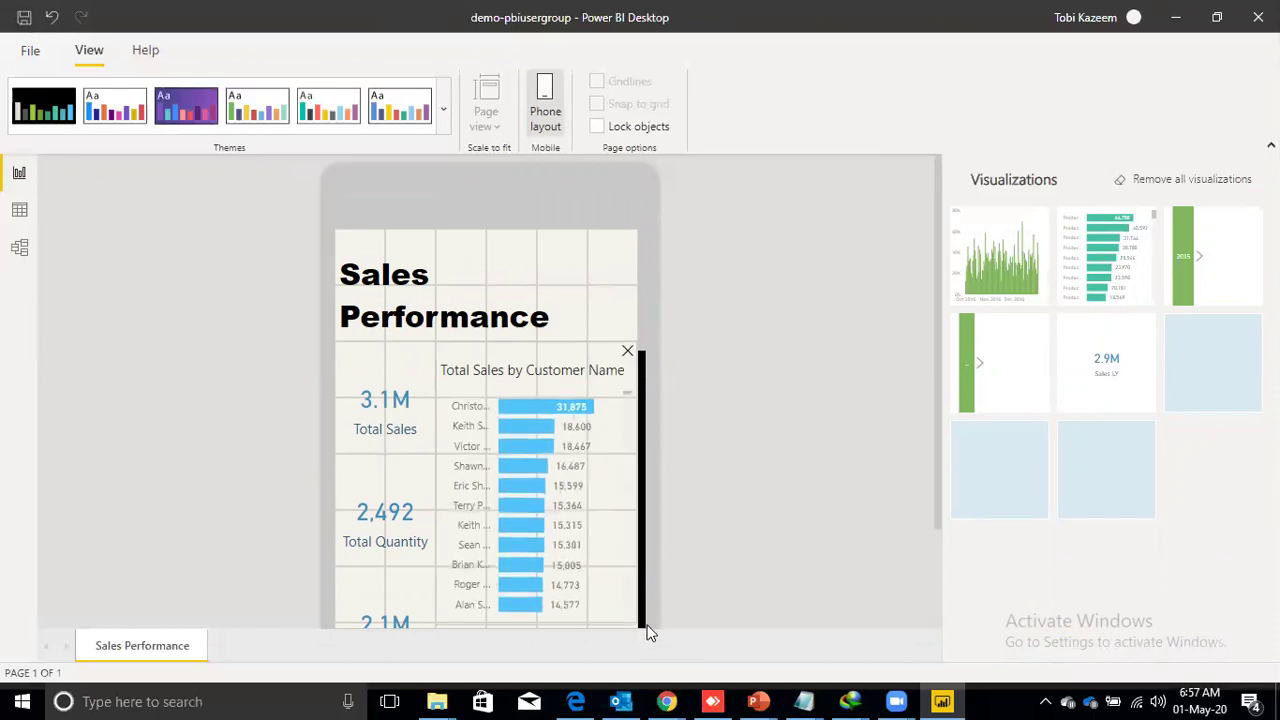
scroll(641, 411, down, 5)
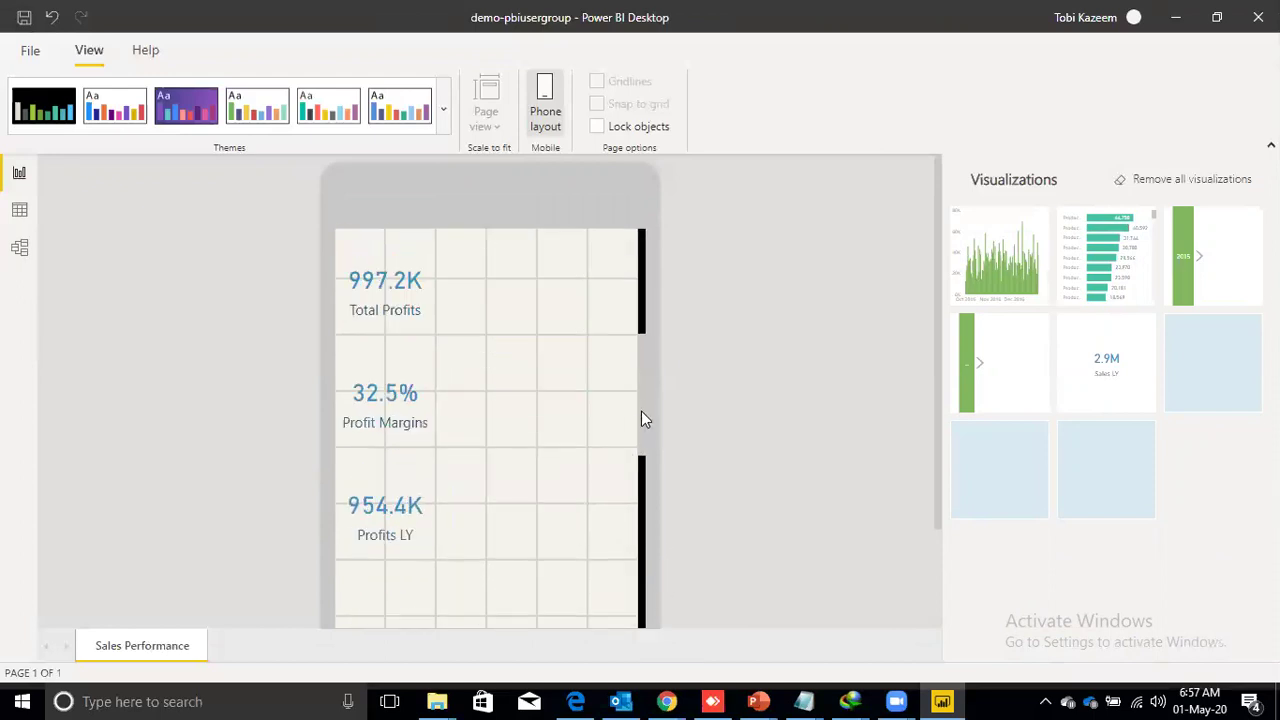
drag(643, 411, 639, 367)
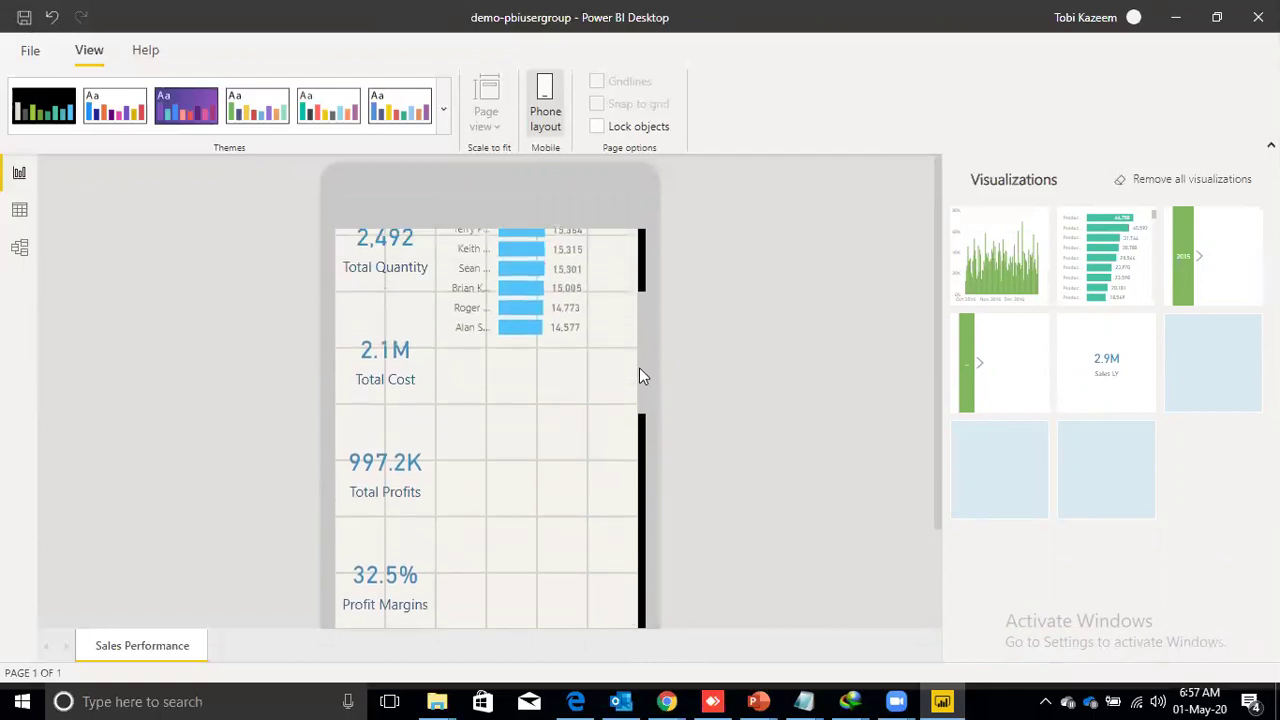
drag(528, 346, 544, 405)
Place the Total Profits by Product Name chart directly below the customer chart, four grid columns wide and six rows tall.
drag(1087, 276, 468, 484)
scroll(468, 484, up, 3)
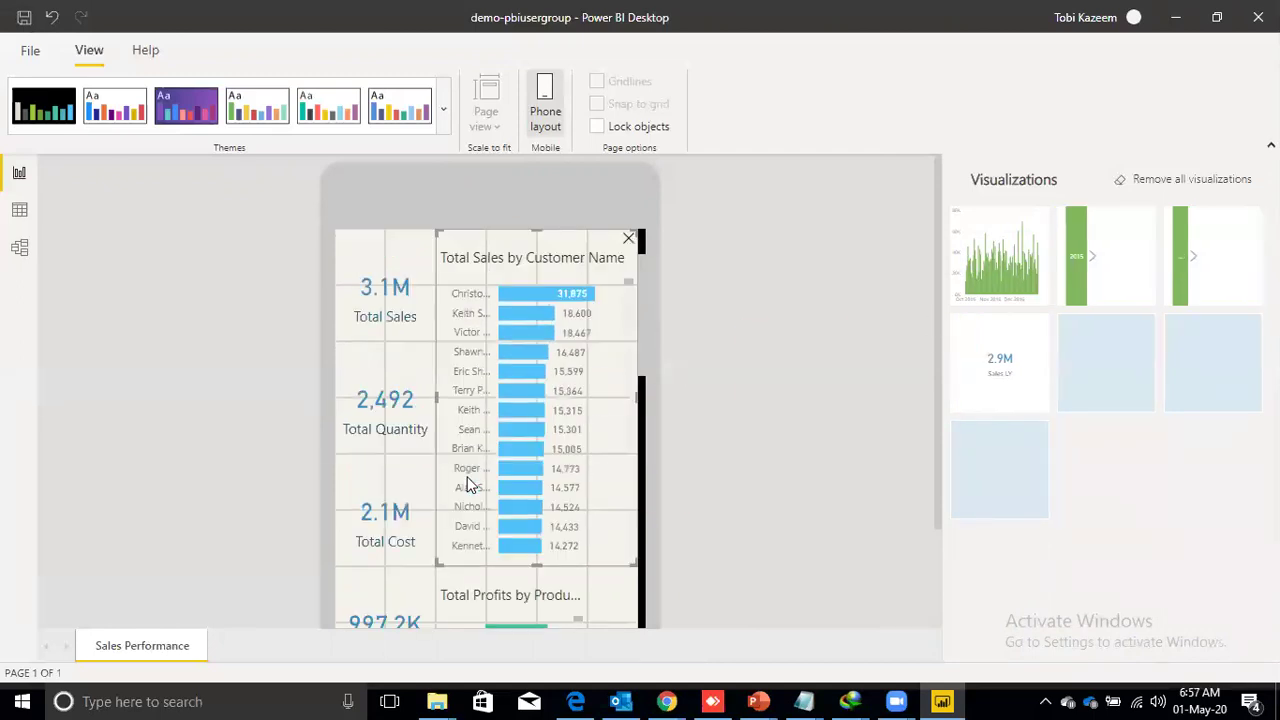
drag(643, 345, 652, 439)
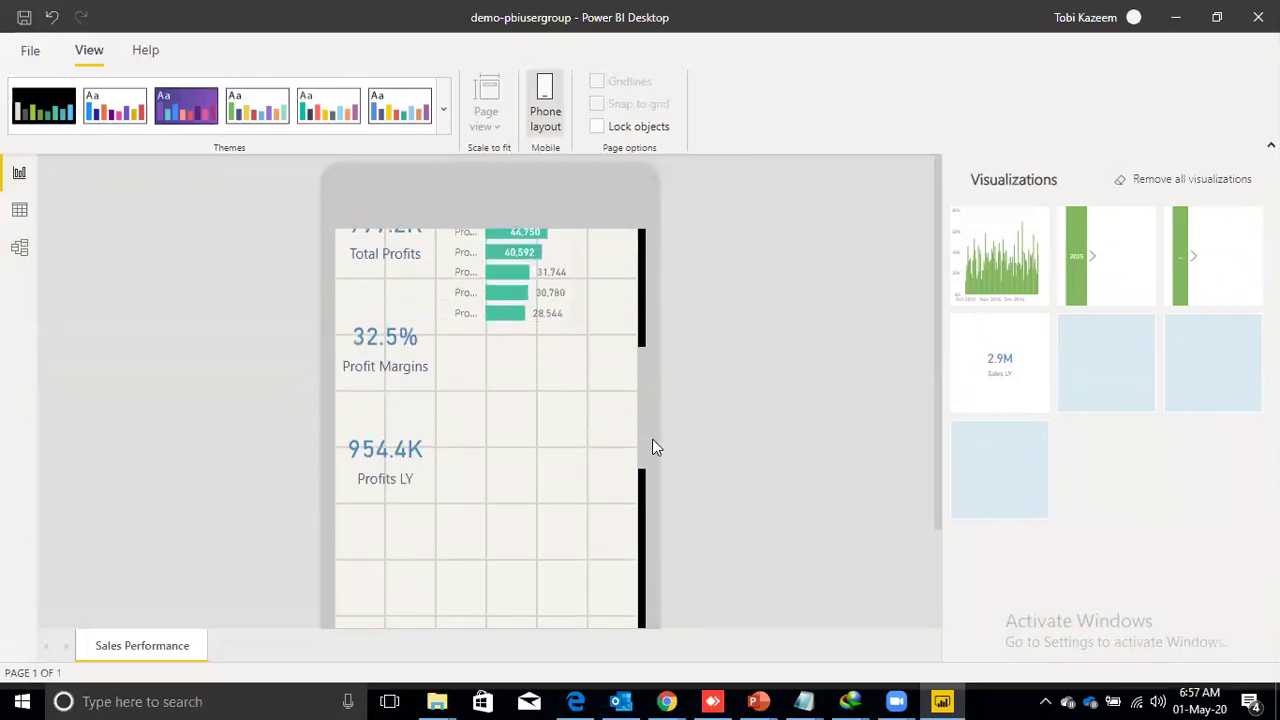
click(556, 312)
drag(582, 332, 628, 499)
Place the Total Sales by Date chart below the cards and product chart, full canvas width and three grid rows tall.
drag(978, 255, 367, 555)
scroll(470, 575, up, 1)
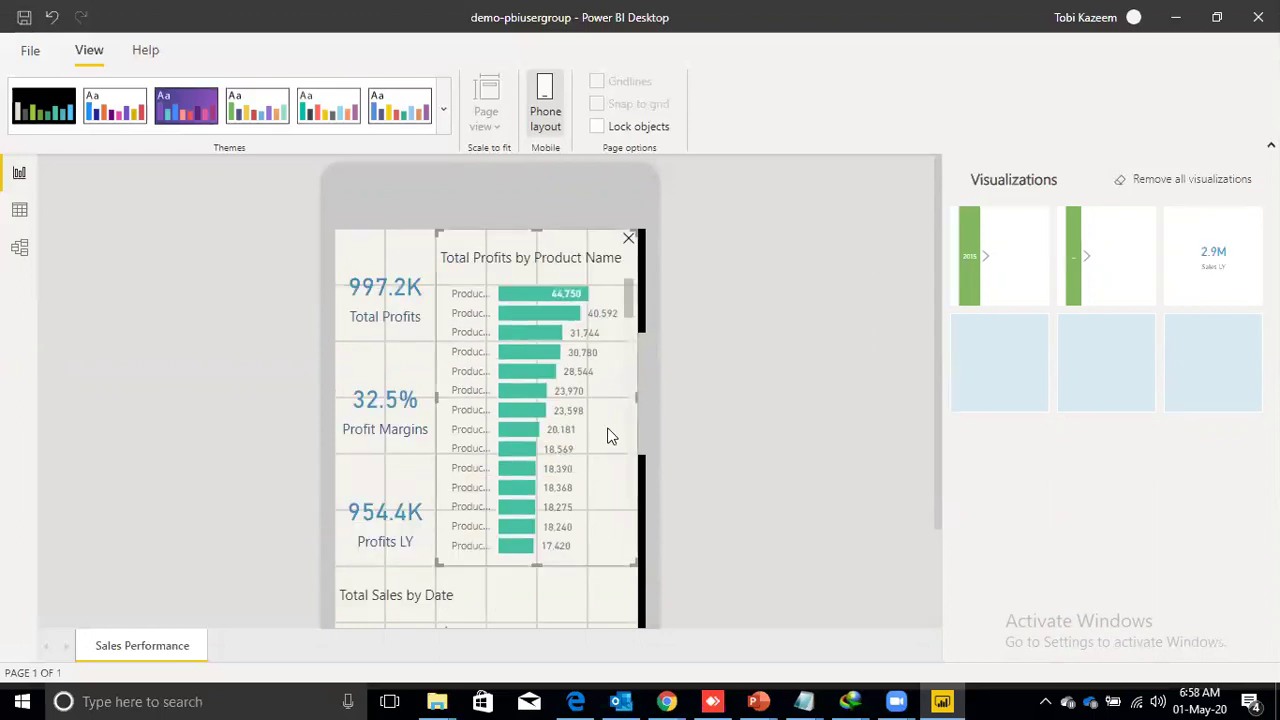
drag(641, 377, 639, 427)
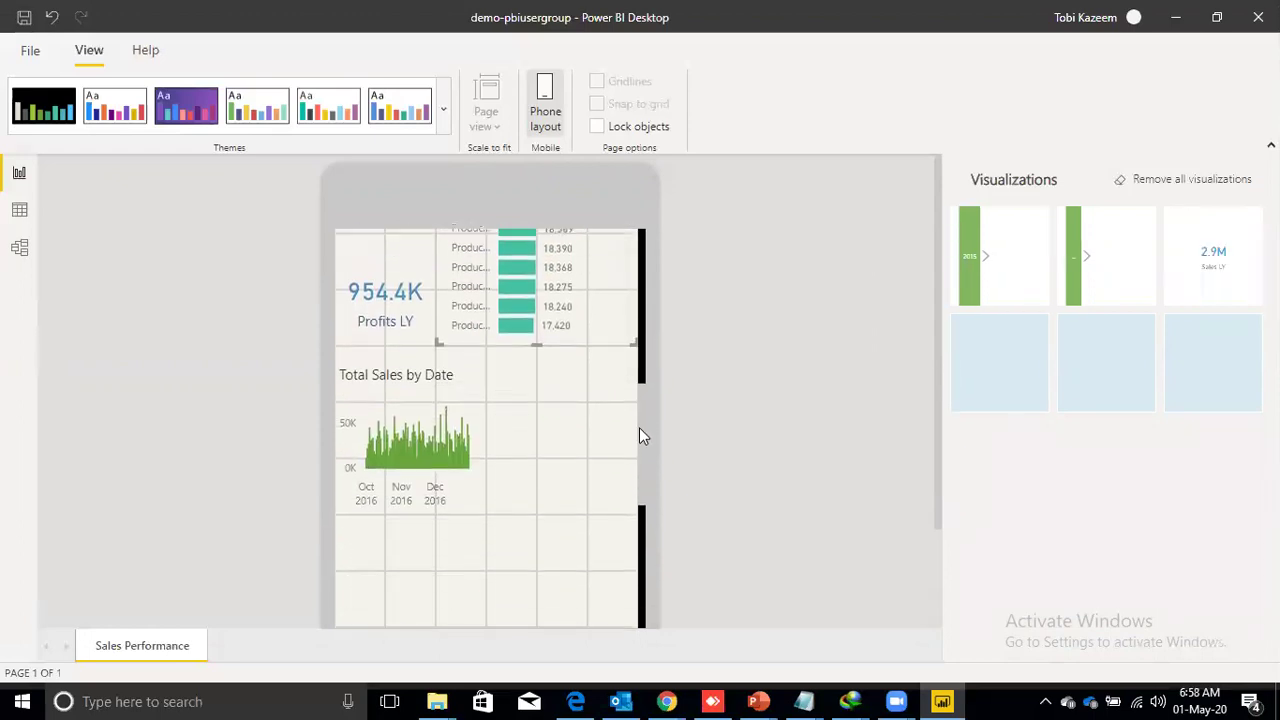
click(416, 394)
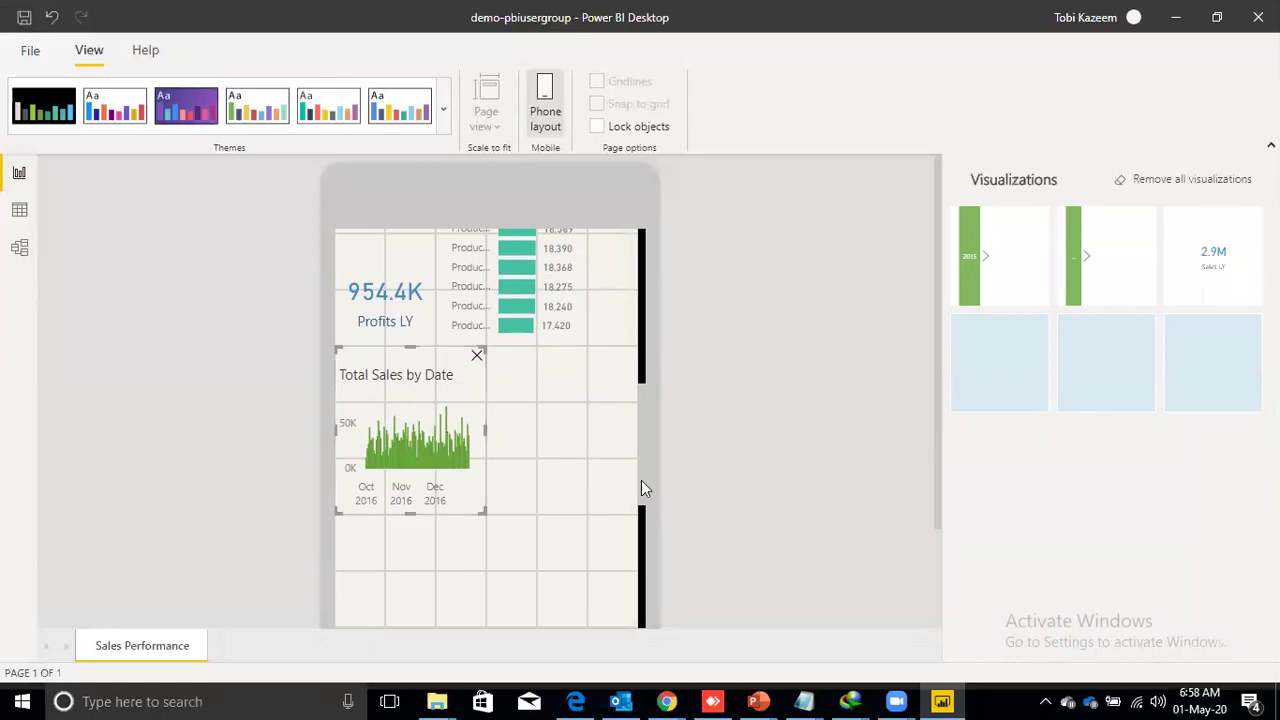
drag(639, 446, 639, 407)
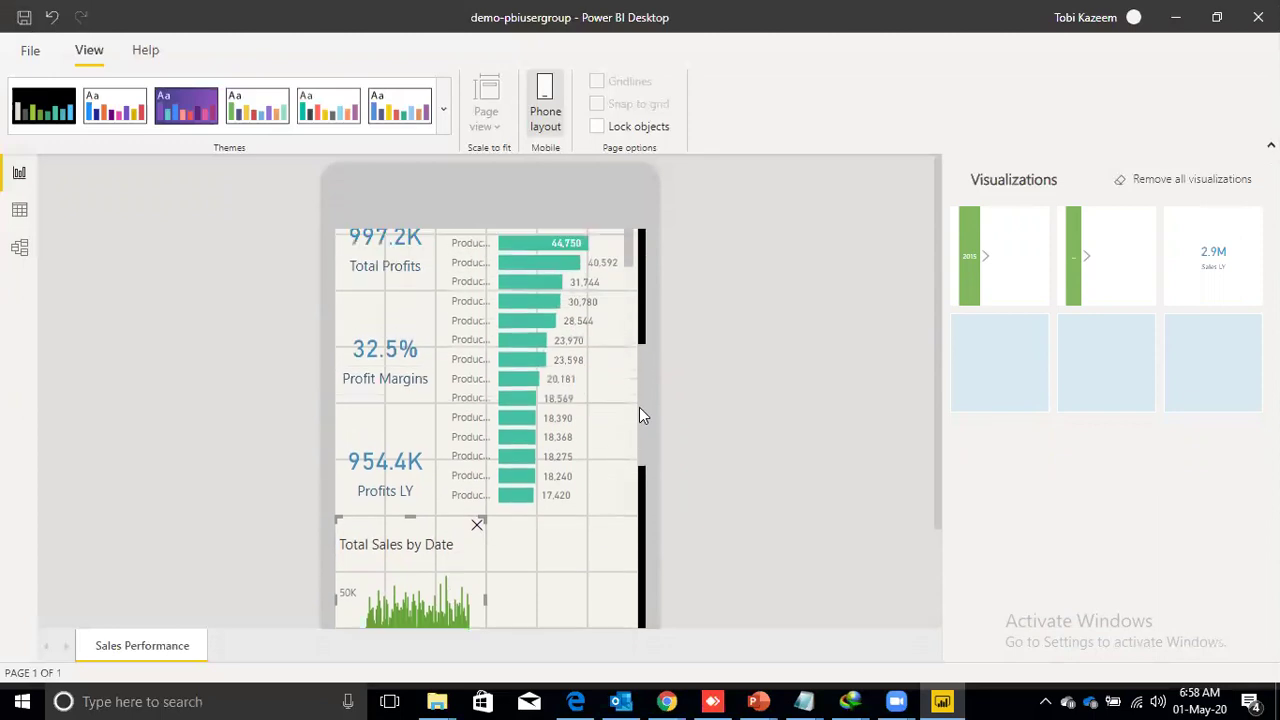
drag(392, 576, 410, 380)
drag(646, 397, 640, 440)
click(455, 375)
drag(527, 472, 640, 487)
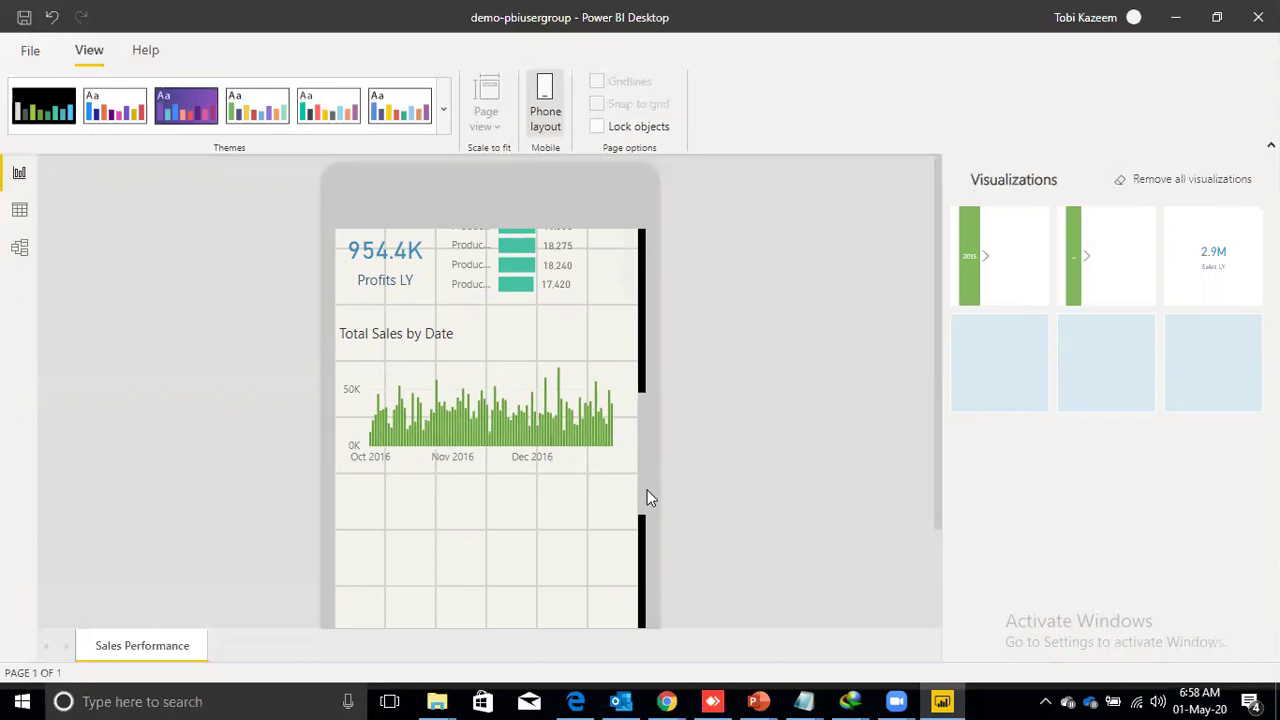
Move the date, product, and customer charts down three grid rows to free space beneath the title.
drag(641, 488, 637, 297)
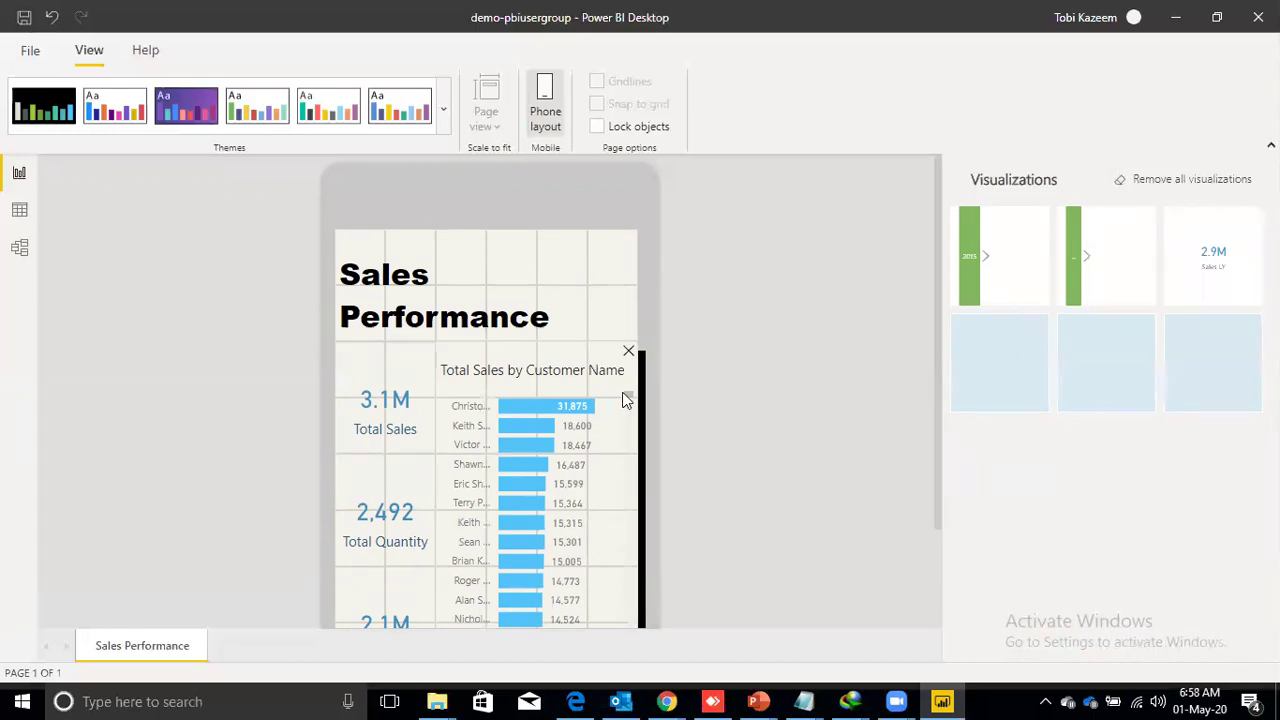
drag(643, 340, 643, 520)
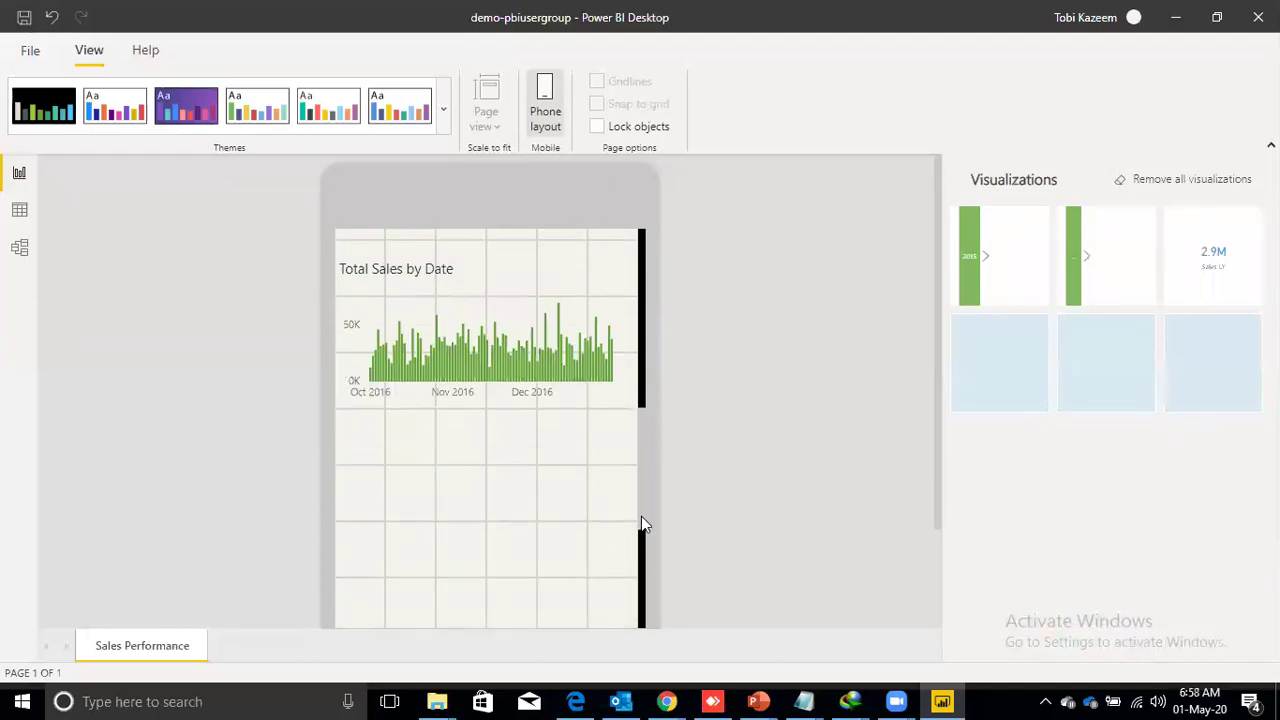
drag(534, 363, 545, 508)
drag(641, 484, 651, 397)
drag(574, 348, 575, 514)
drag(549, 254, 643, 349)
Place the year slicer beneath the title beside Total Sales, four grid columns wide and one row tall.
drag(982, 285, 469, 399)
click(459, 370)
drag(513, 502, 505, 393)
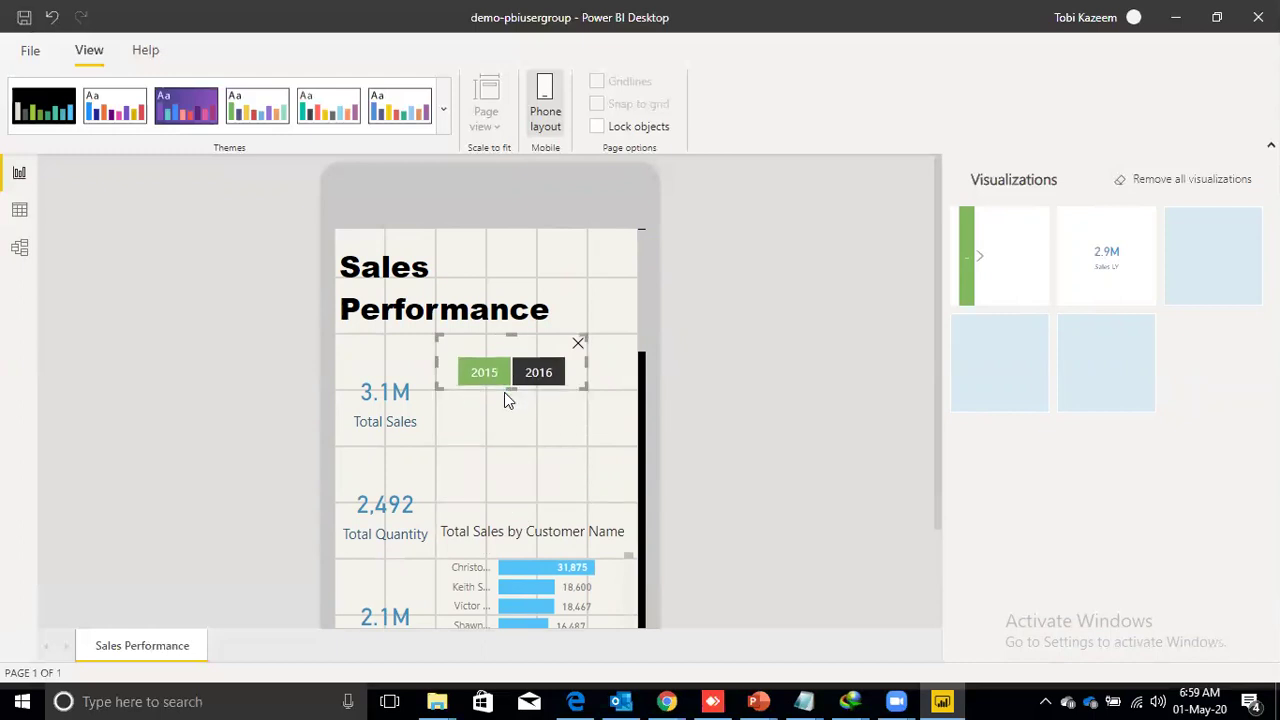
drag(586, 362, 636, 362)
Place the quarter slicer below the year slicer, four grid columns by one row, and move the customer chart up directly beneath it.
drag(986, 261, 478, 452)
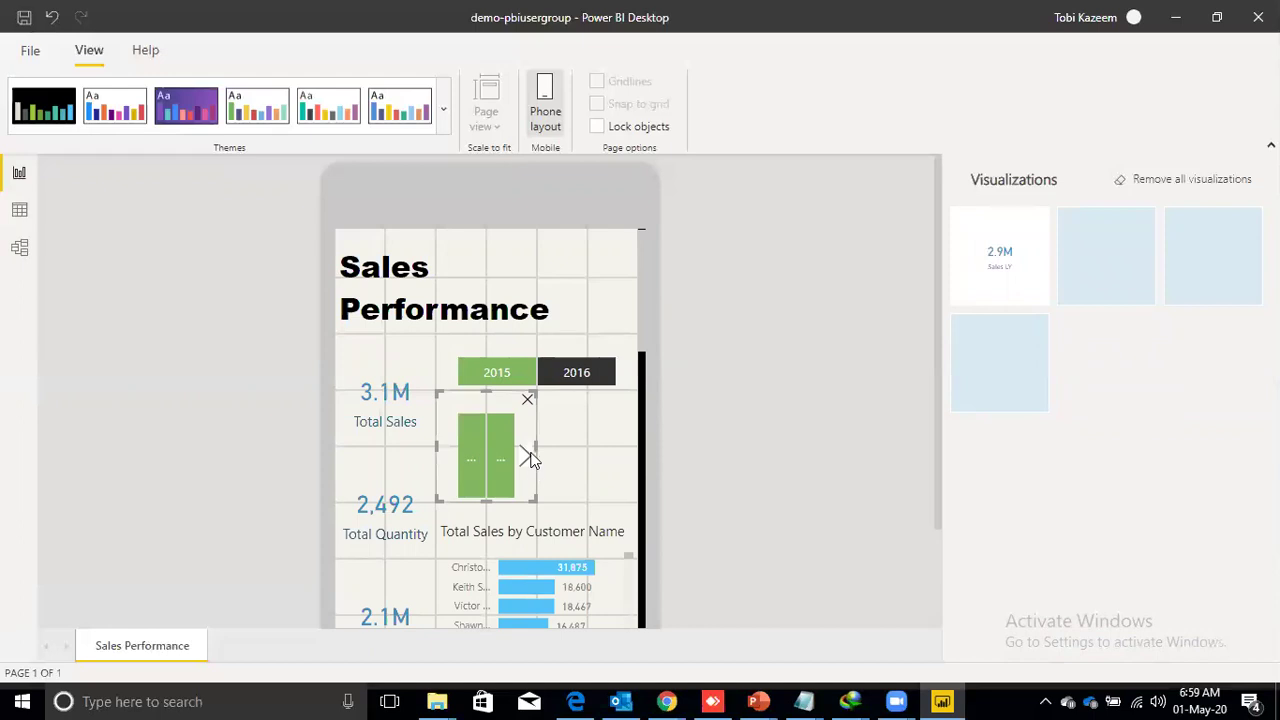
drag(535, 450, 640, 453)
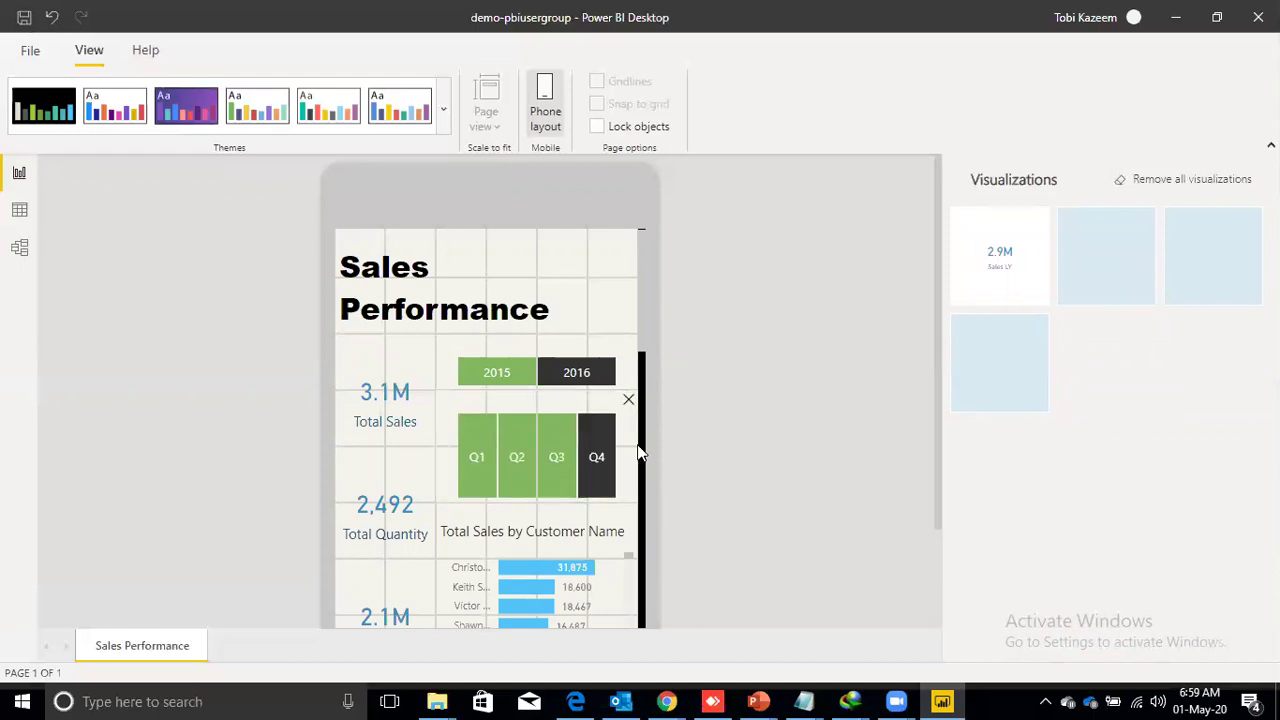
drag(536, 497, 536, 441)
drag(535, 545, 531, 487)
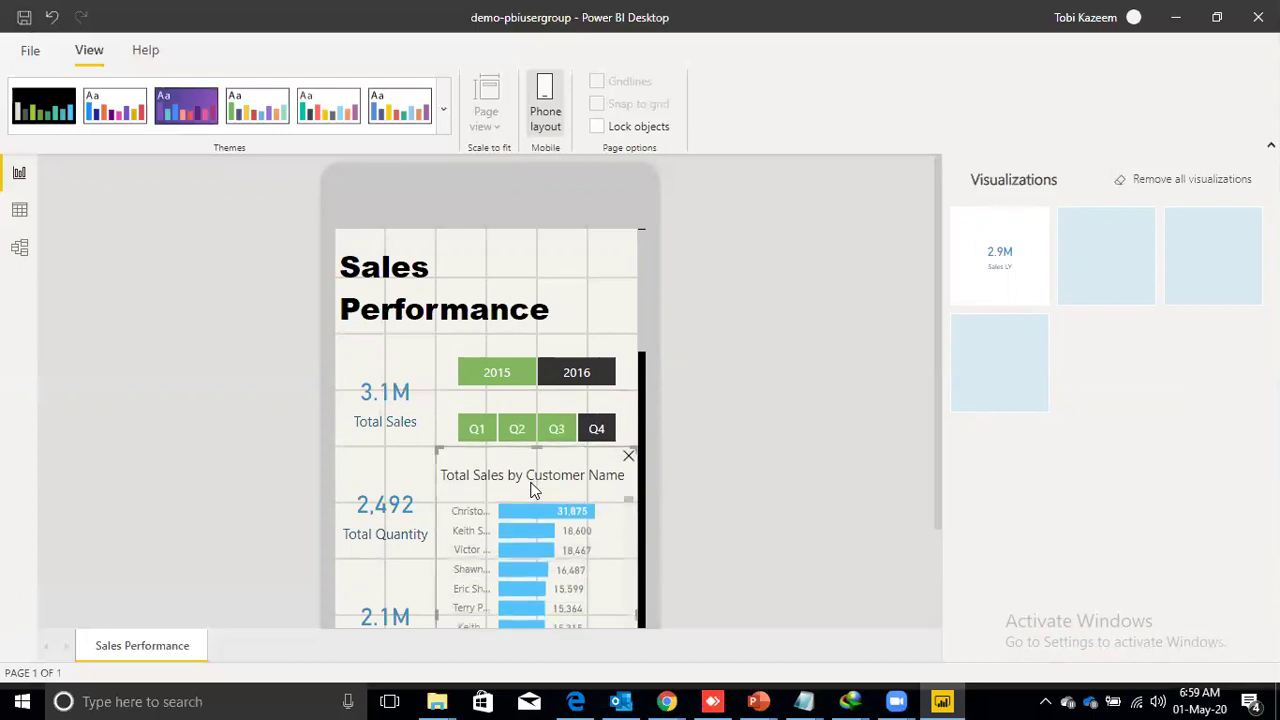
Move the product chart up one grid row to sit directly beneath the customer chart, and the Total Sales by Date chart directly beneath the product chart.
drag(643, 320, 646, 429)
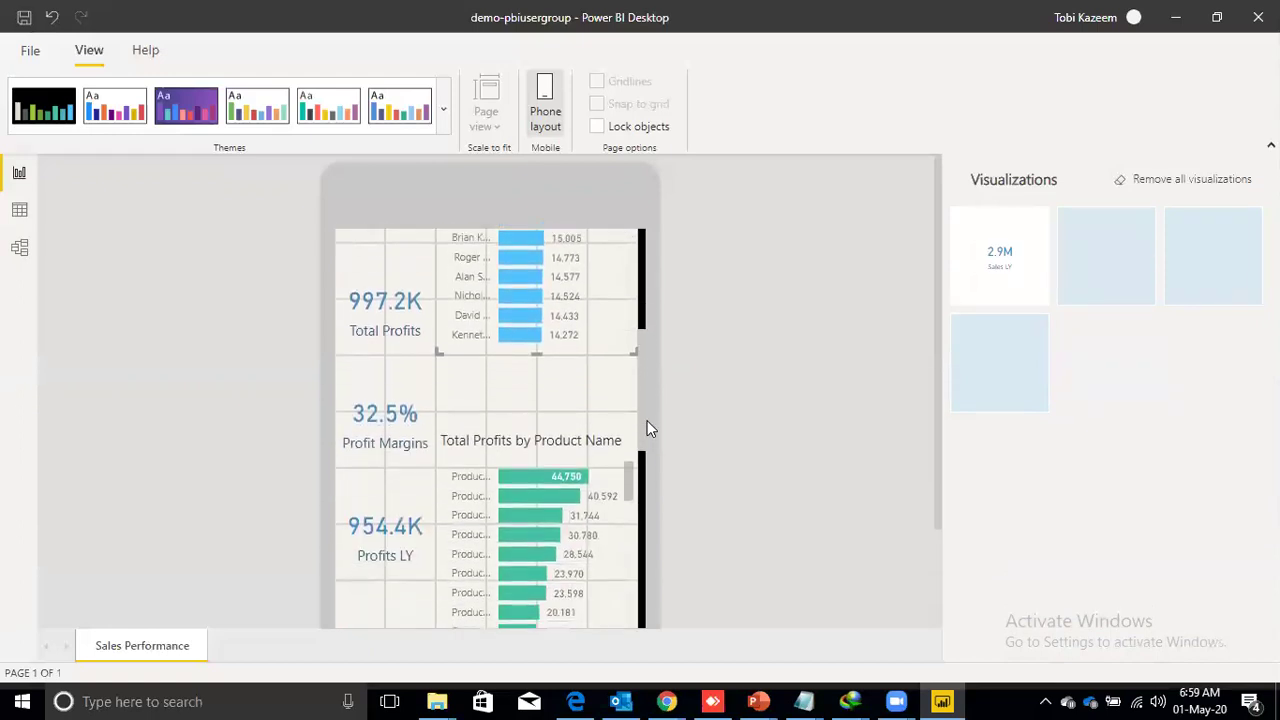
drag(545, 442, 549, 398)
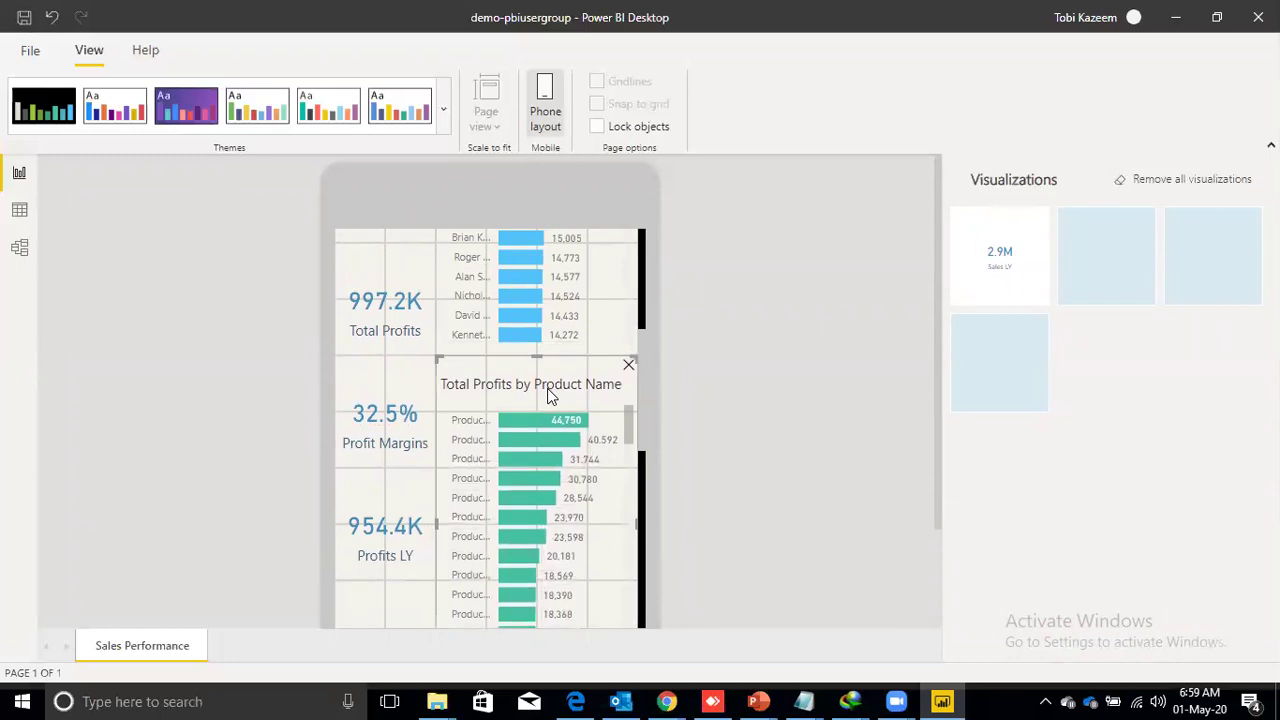
click(643, 456)
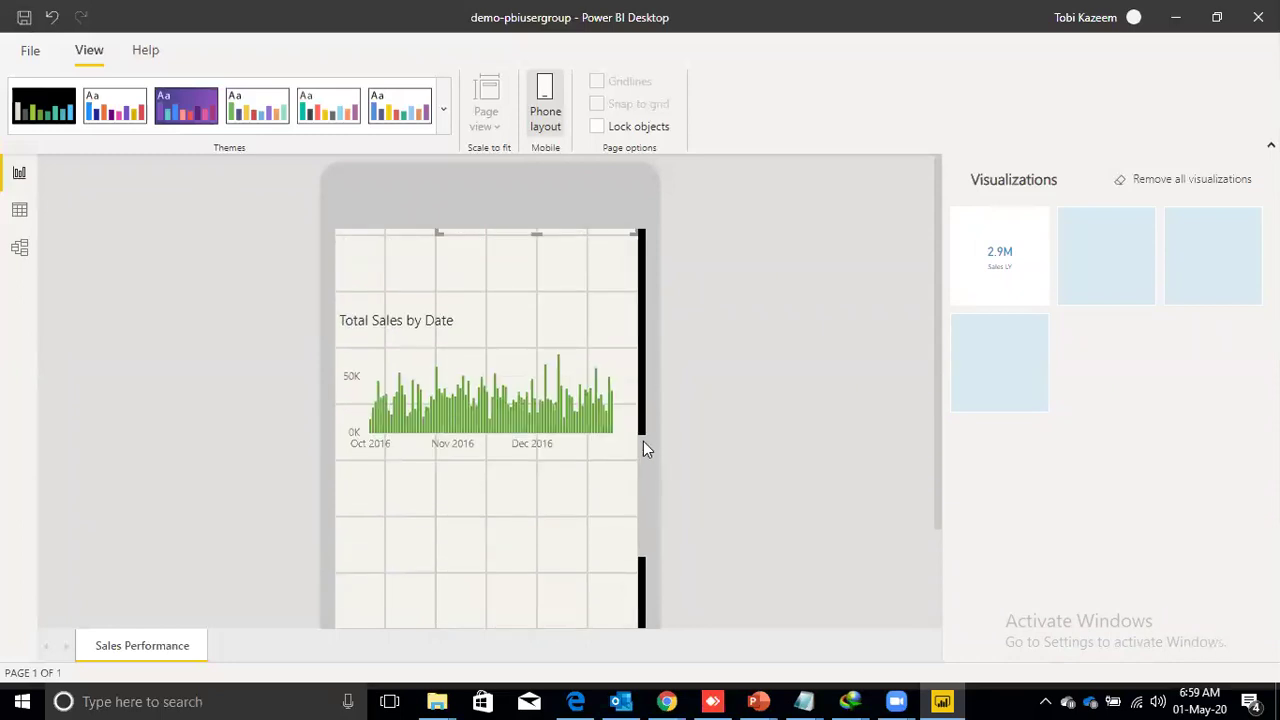
drag(500, 335, 497, 440)
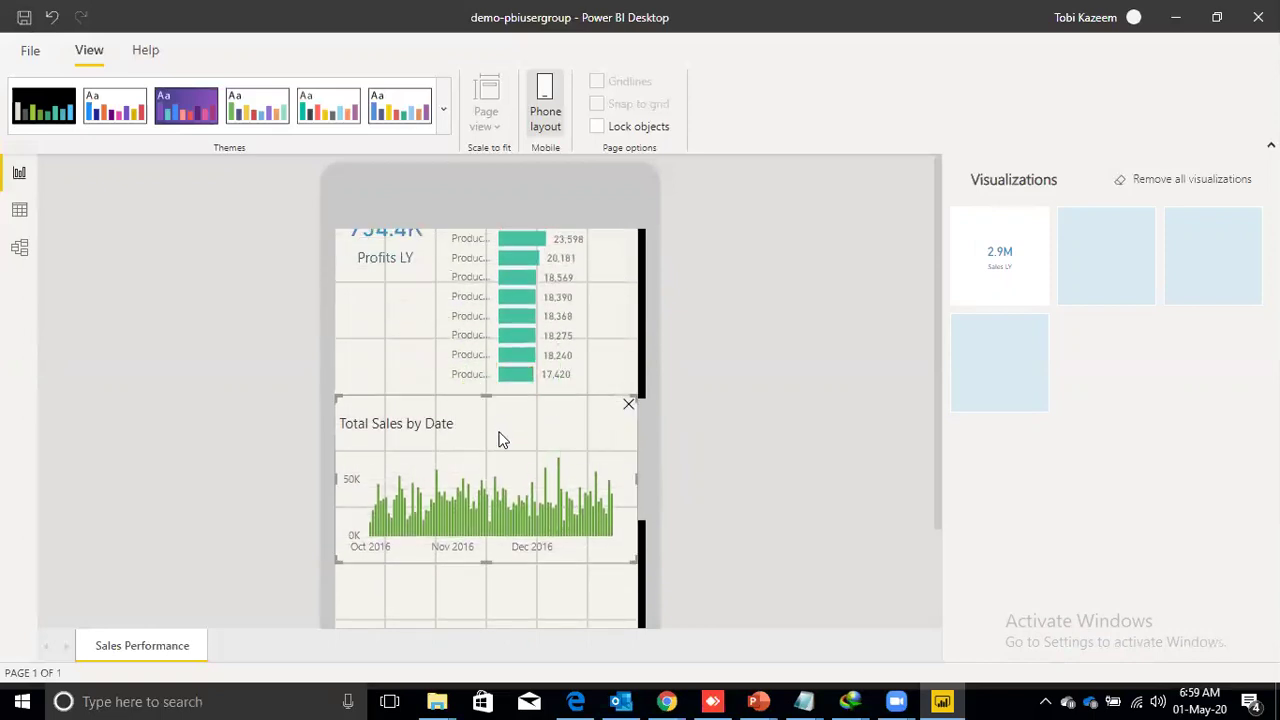
Shorten the customer chart by one grid row from its lower edge and move the product chart up one row directly beneath it.
scroll(643, 379, up, 5)
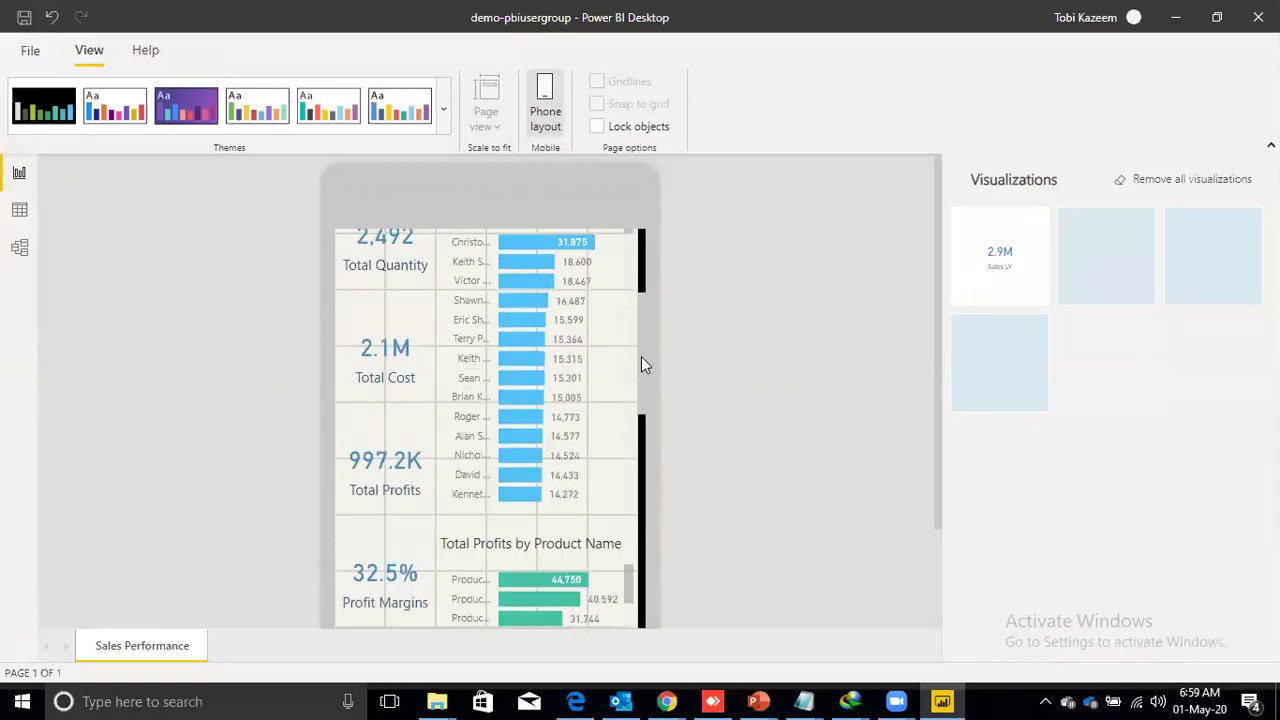
click(566, 368)
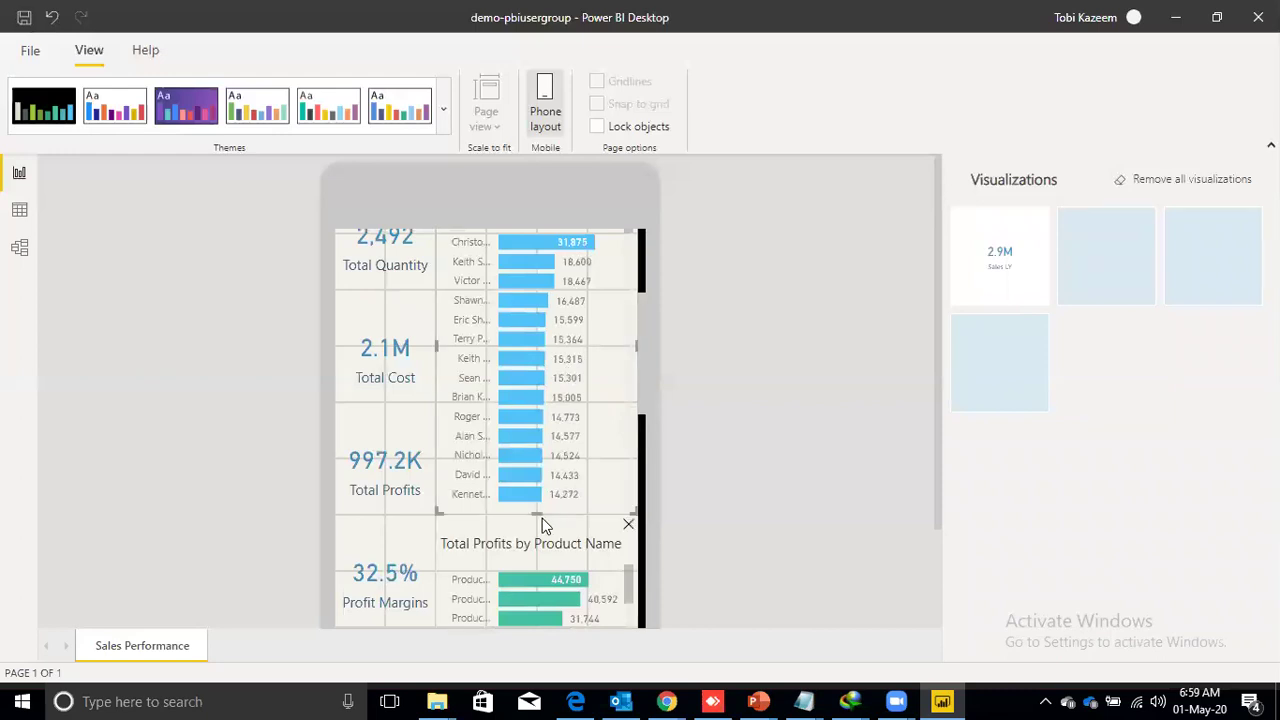
drag(535, 514, 531, 450)
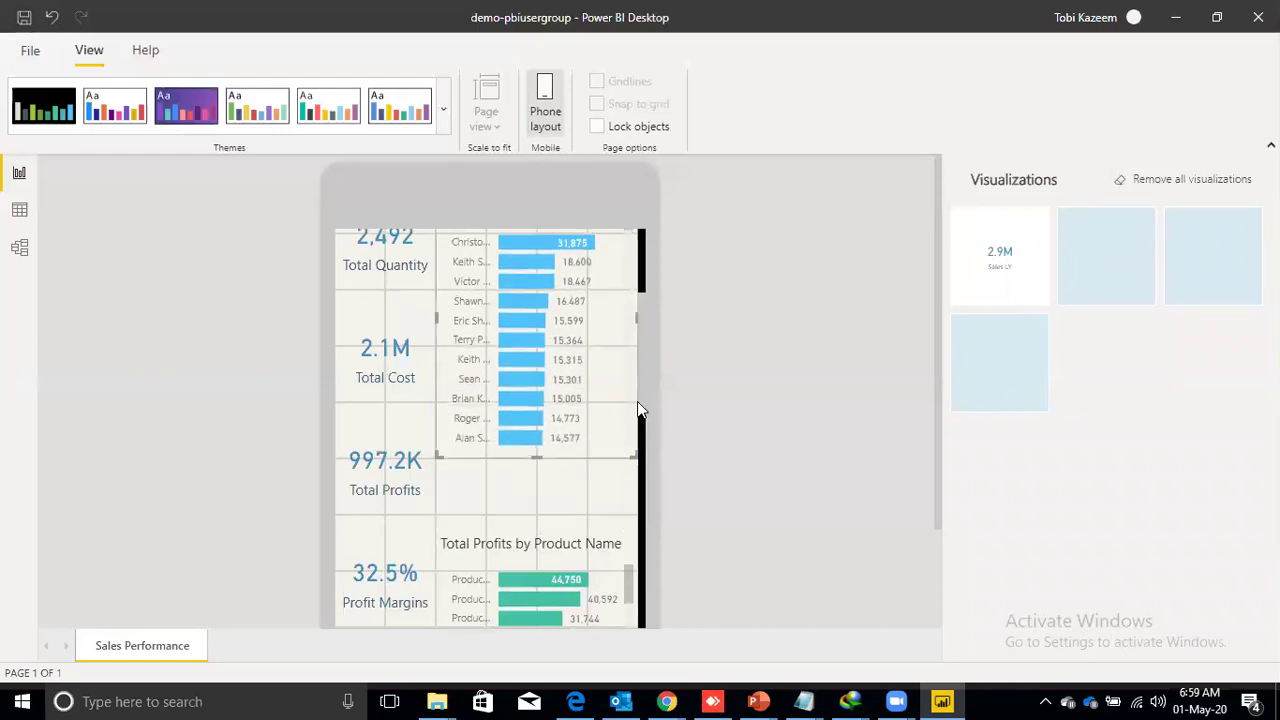
scroll(643, 430, down, 5)
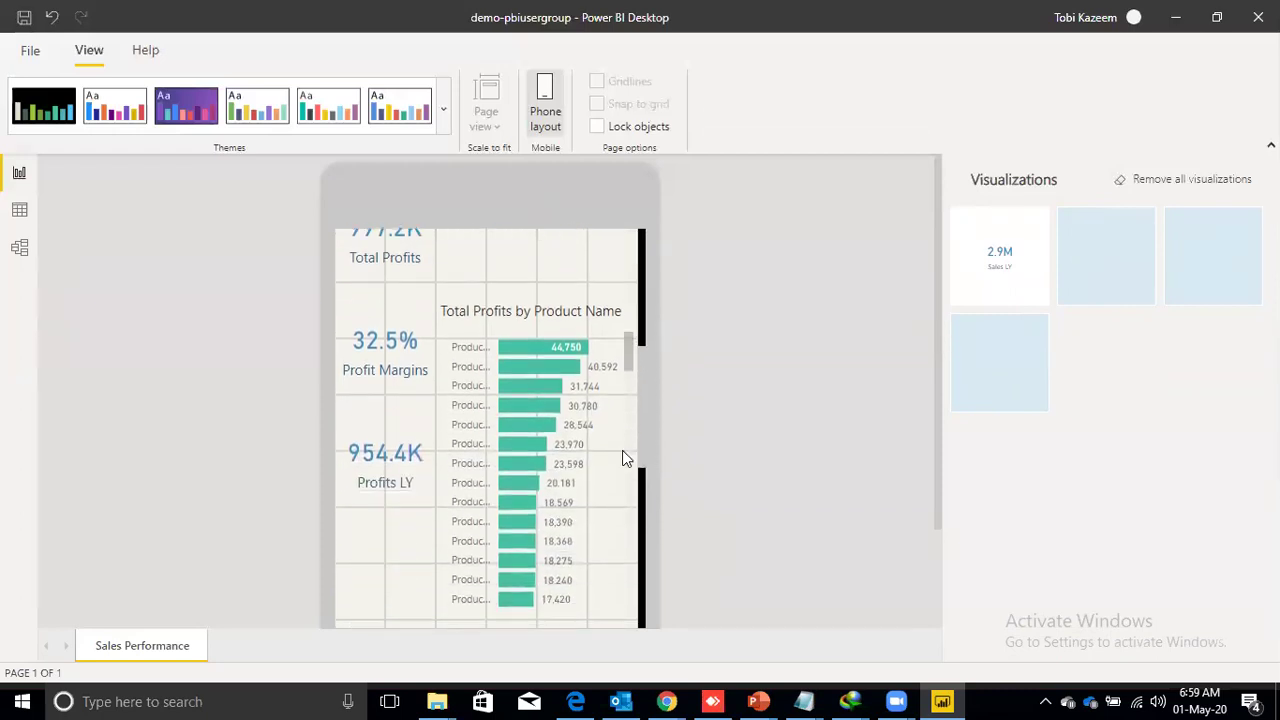
drag(546, 619, 546, 508)
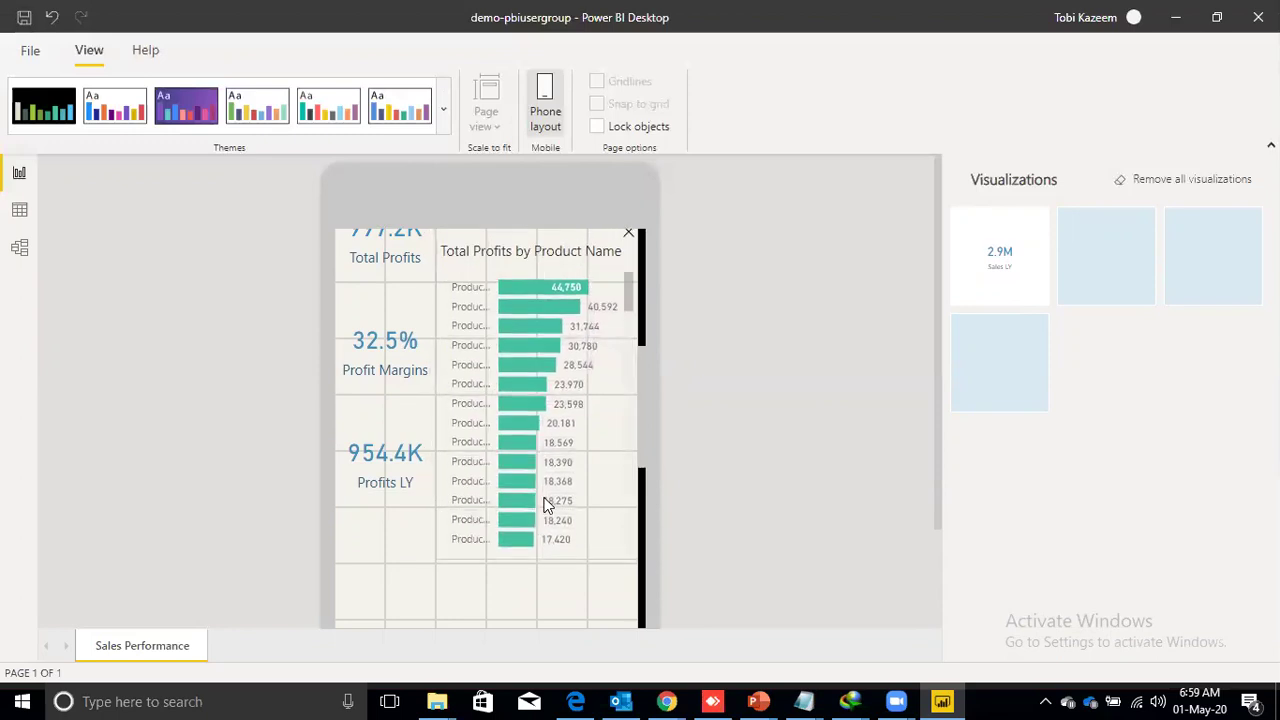
Shorten the product chart by one grid row to end level with the Profits LY card, and move the date chart up directly beneath it.
scroll(643, 502, down, 5)
drag(641, 493, 597, 420)
drag(531, 455, 535, 399)
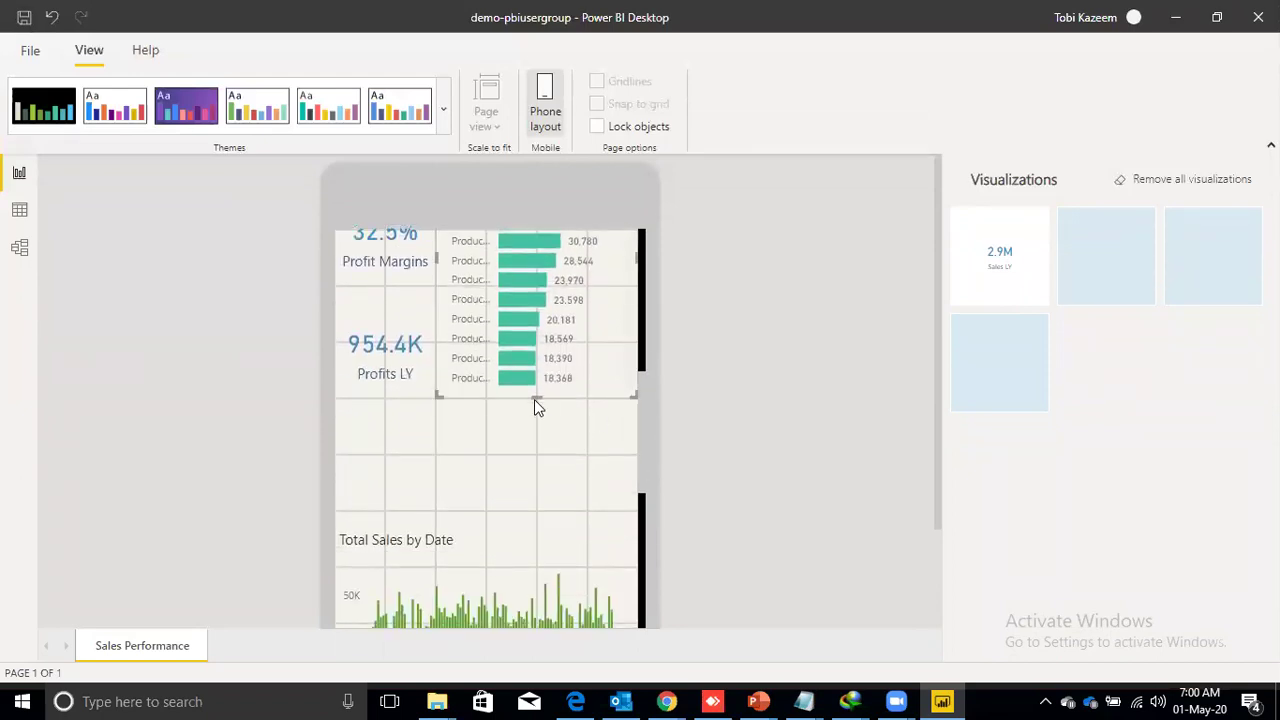
drag(486, 563, 480, 451)
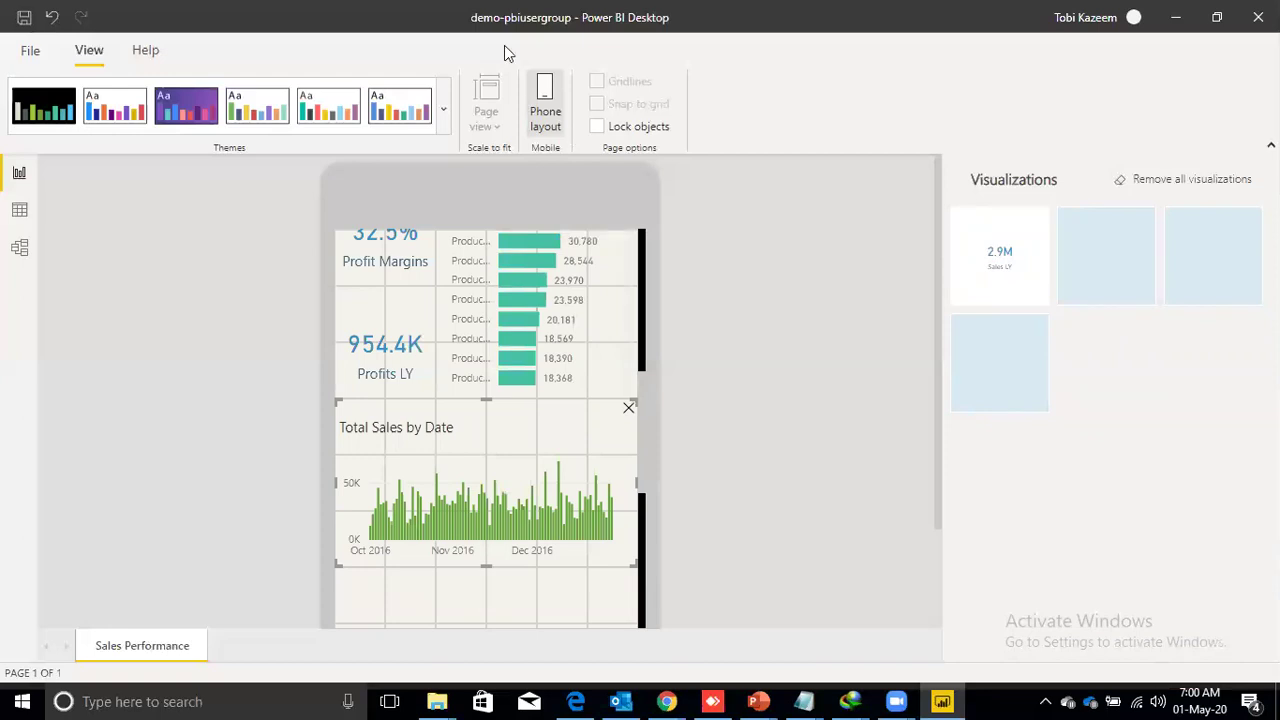
Return the report from phone layout to the desktop layout, and switch to Chrome to open the Power BI service home page.
click(540, 100)
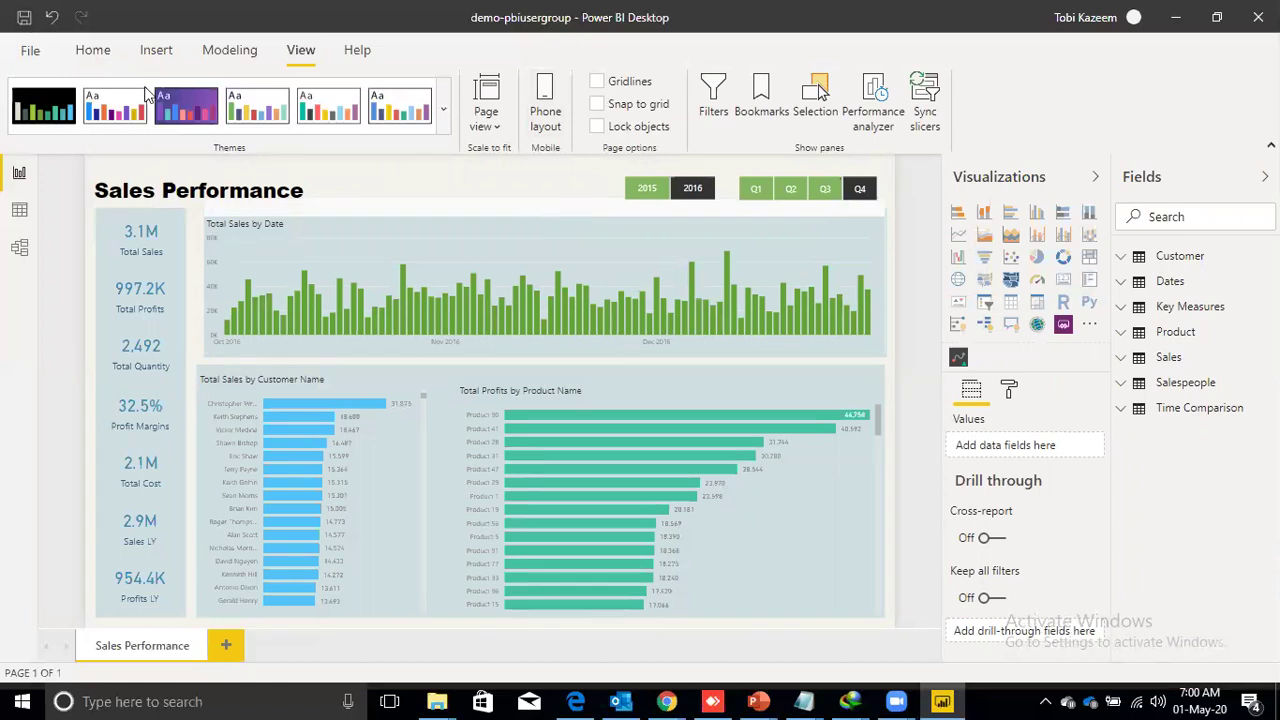
click(88, 52)
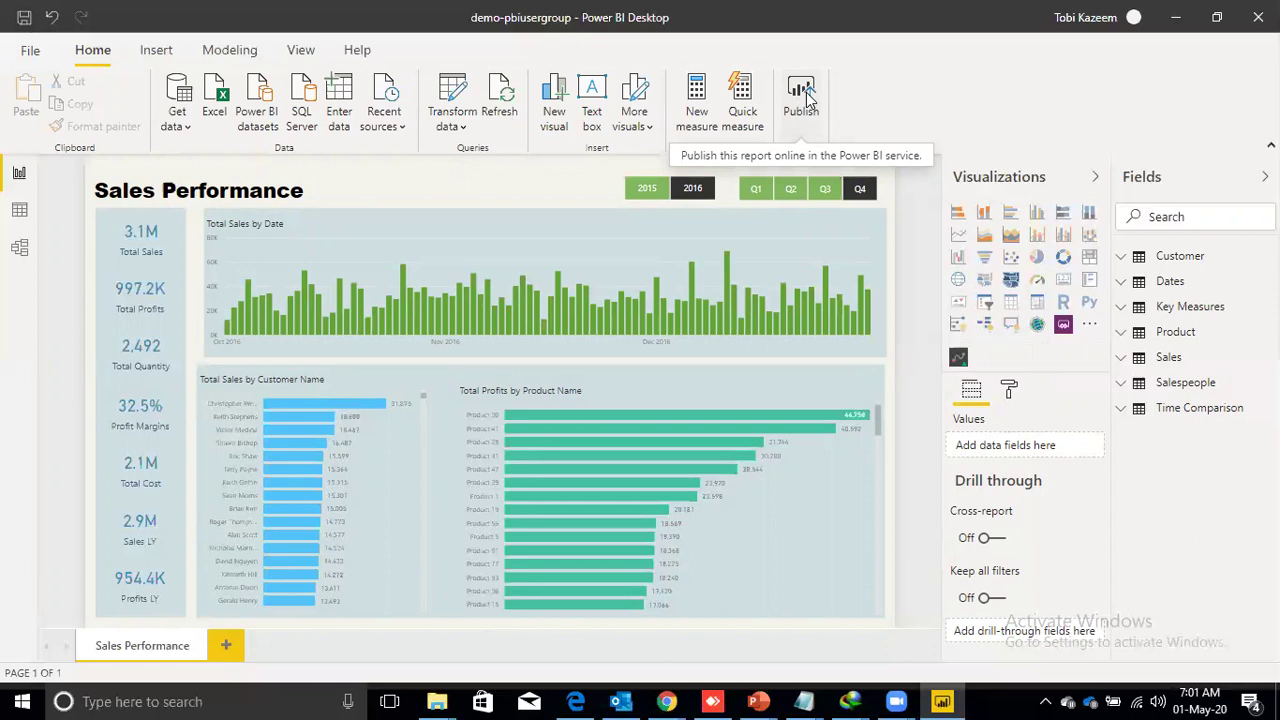
mouse_move(670, 700)
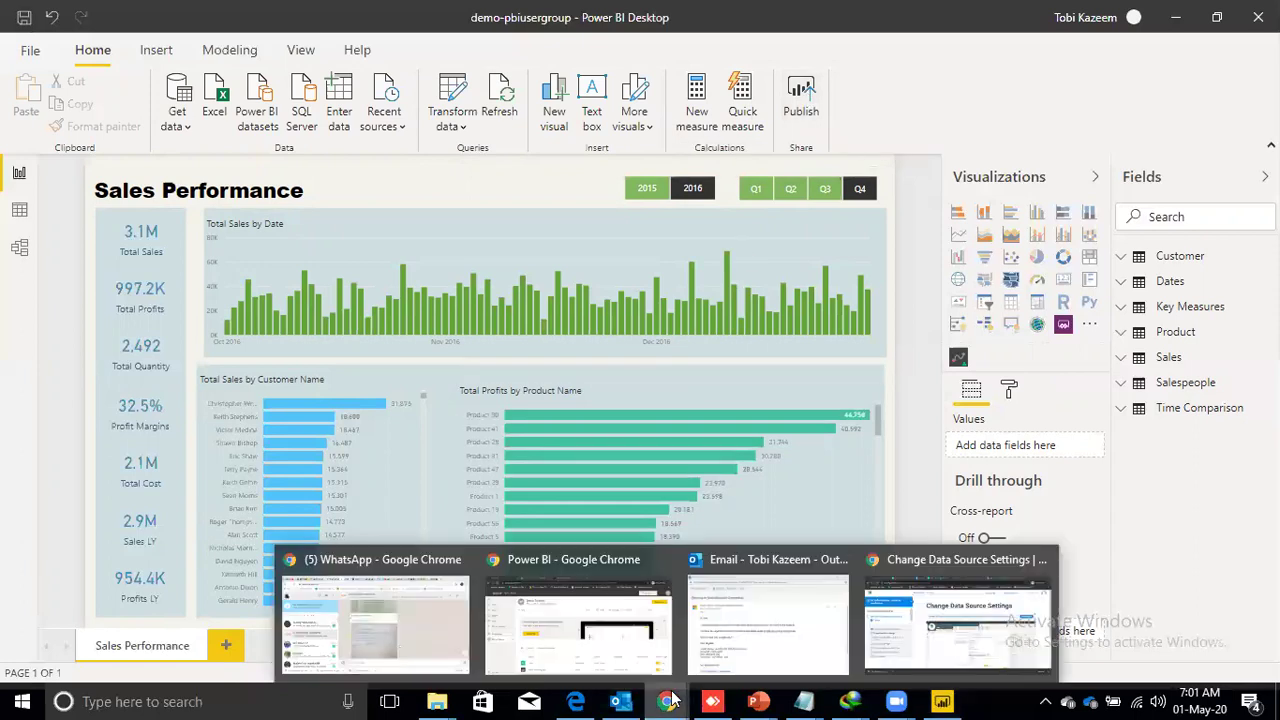
click(636, 672)
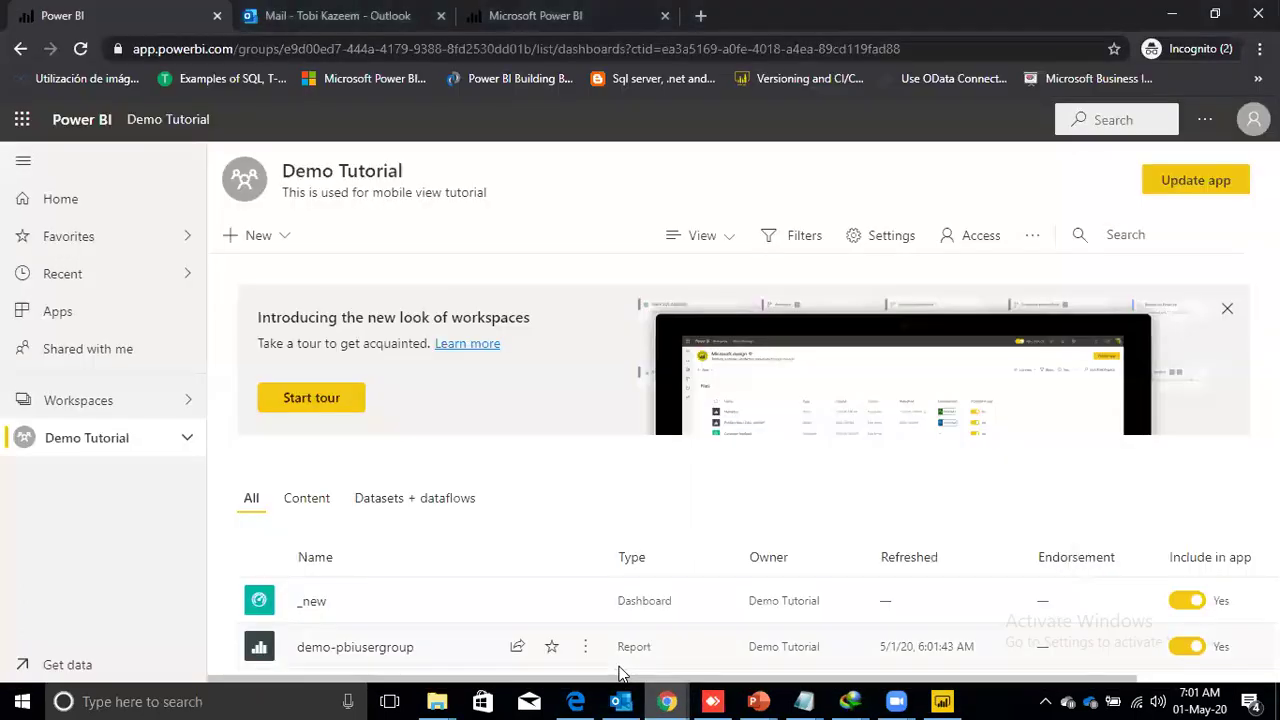
click(86, 121)
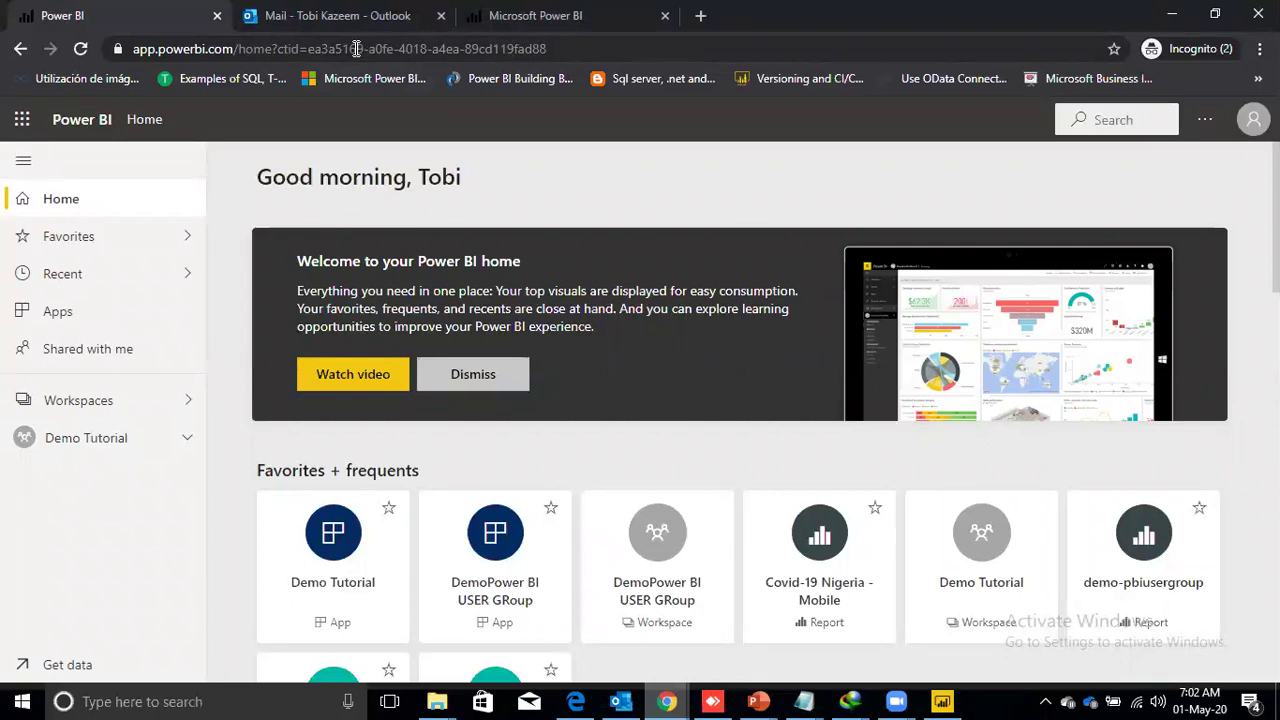
Search the web for "office 365 trial" from the browser tab showing the published Sales Performance report.
key(ctrl+3)
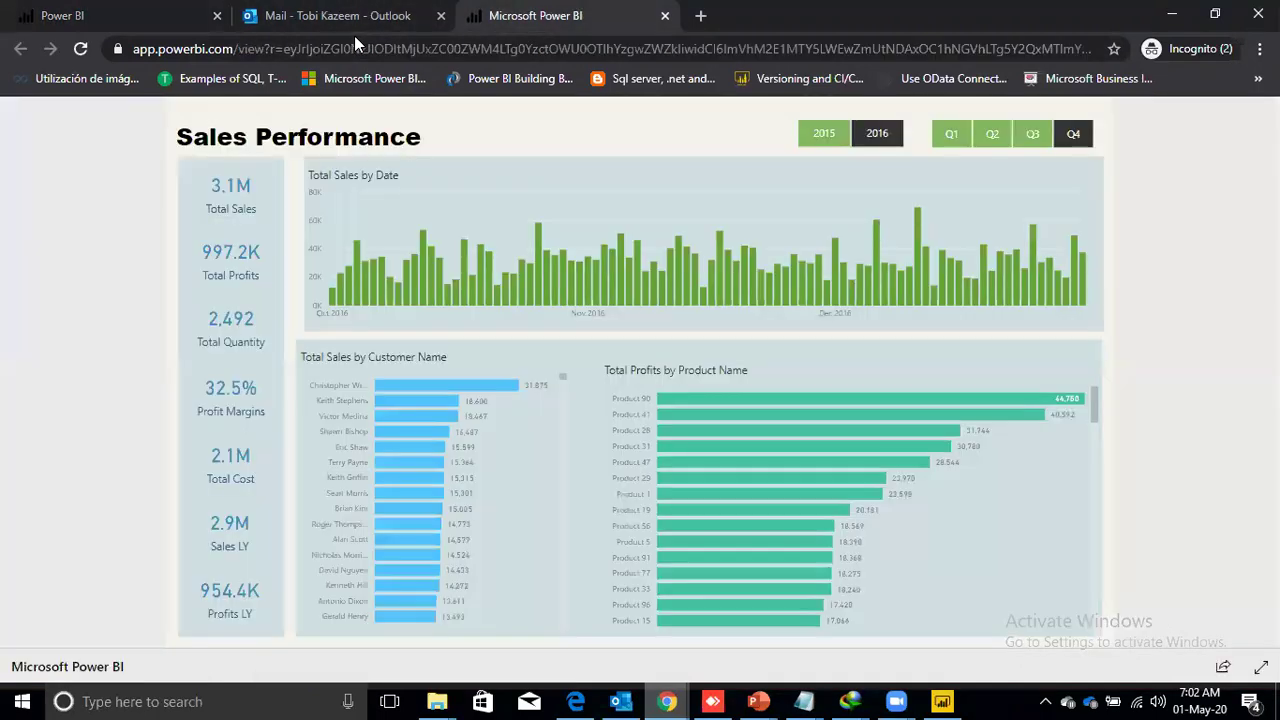
click(467, 43)
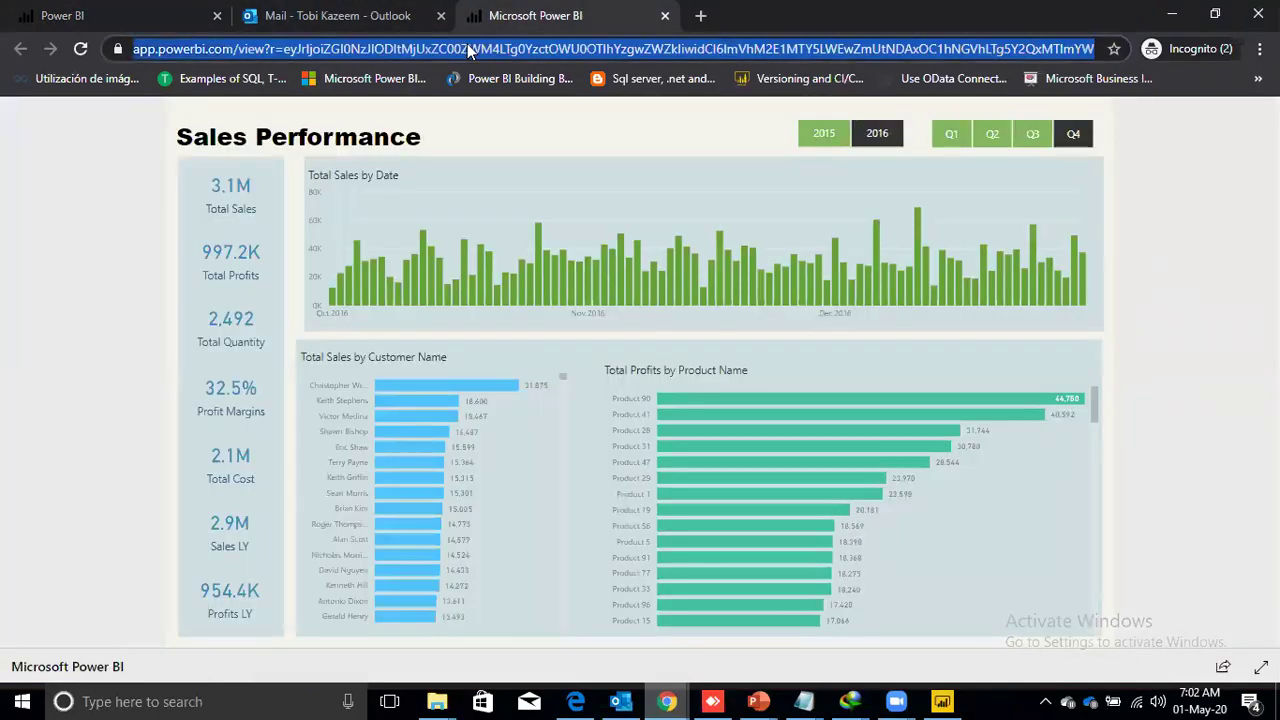
text(oof)
key(BackSpace)
key(BackSpace)
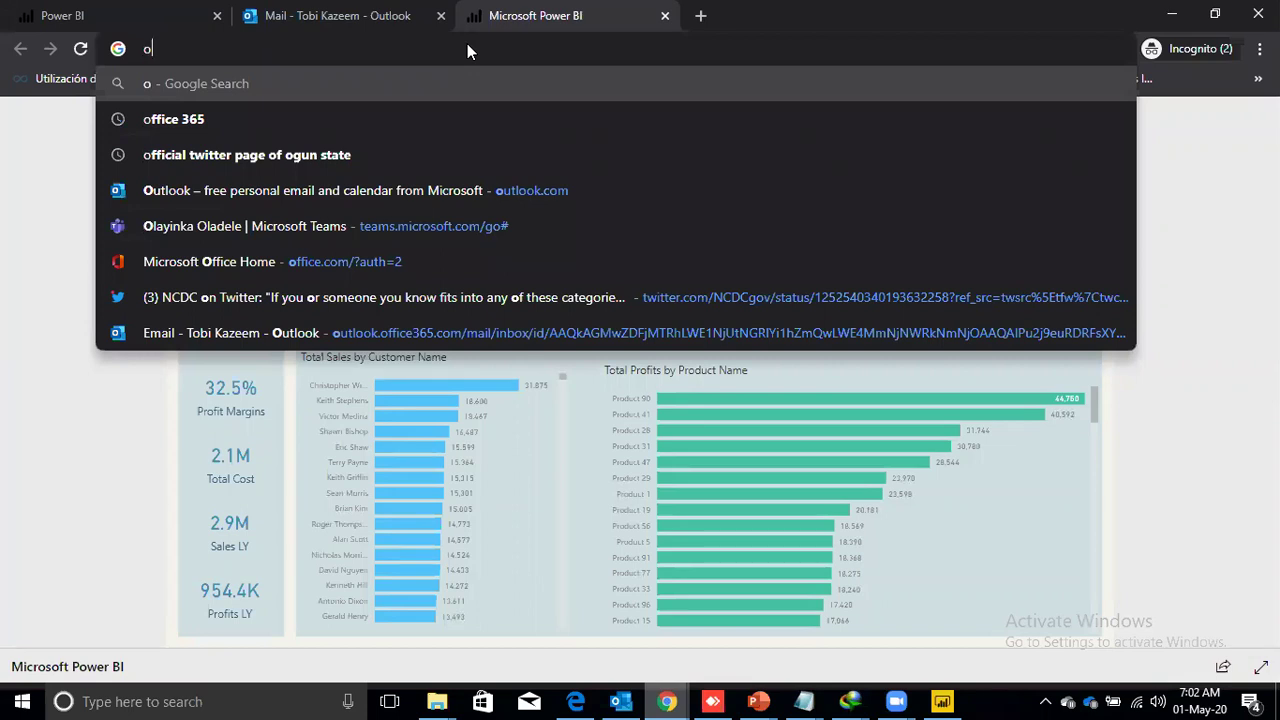
key(Down)
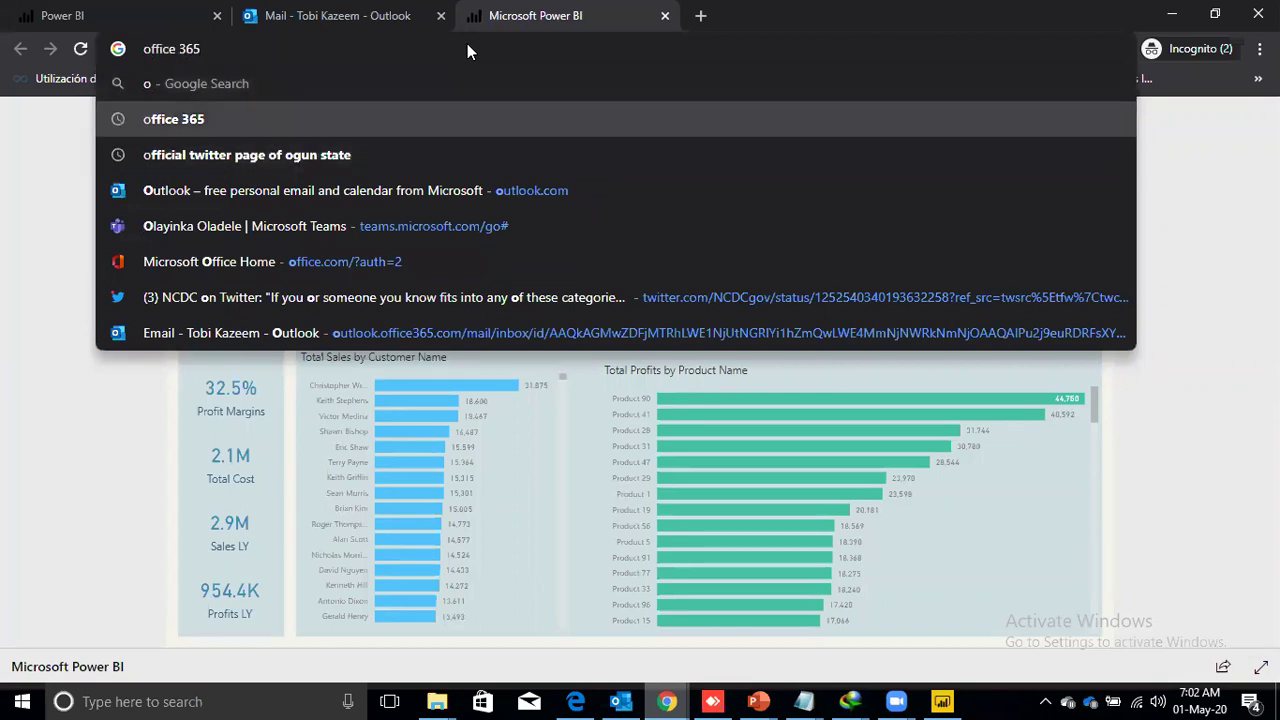
text(tr)
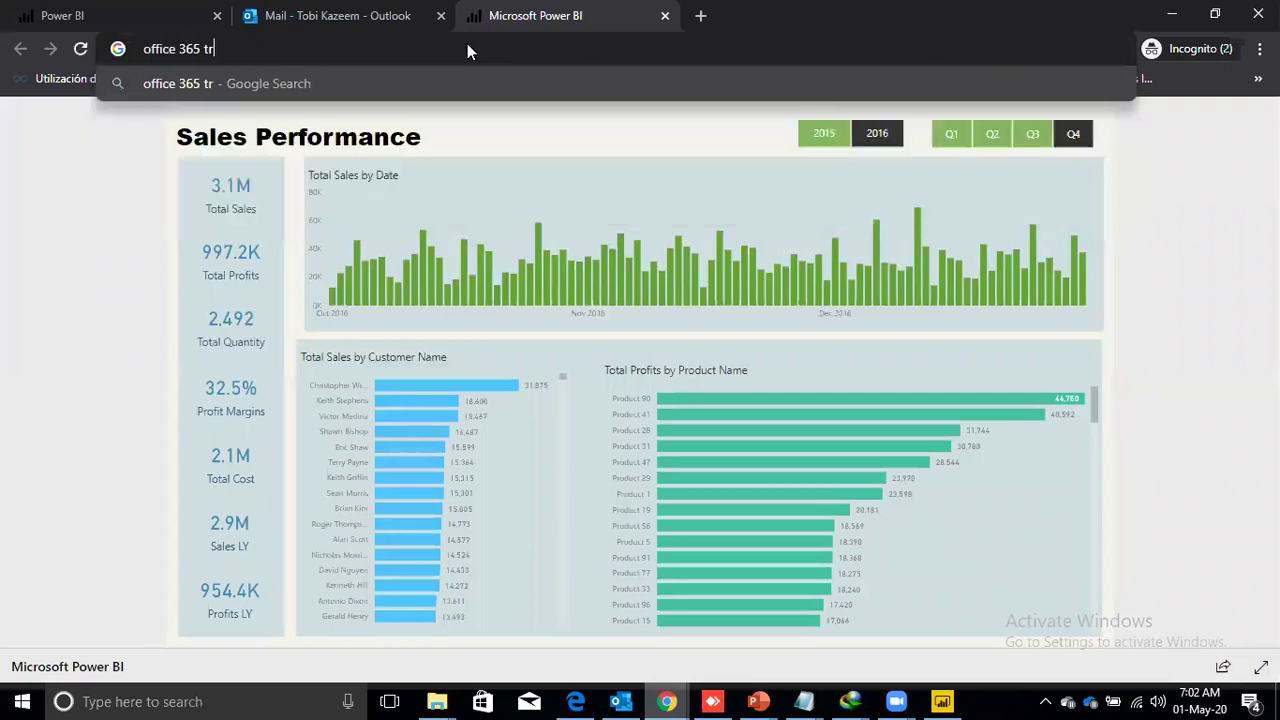
text(ial)
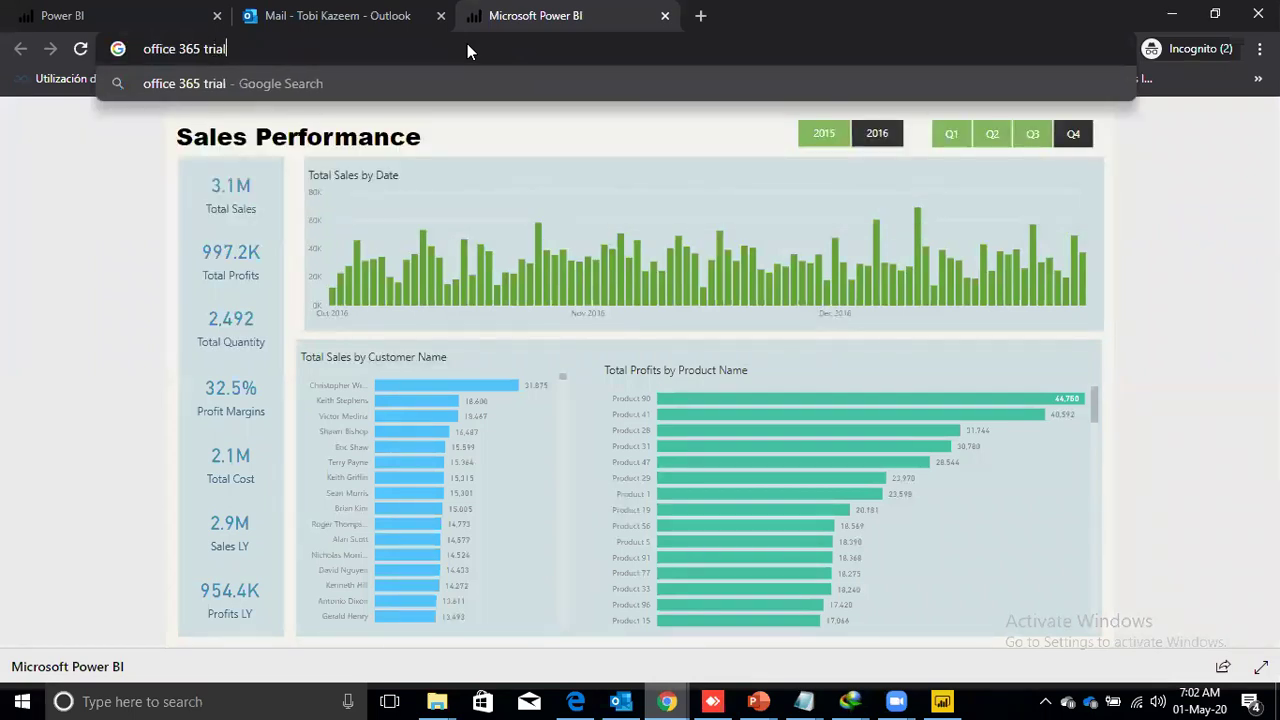
key(Return)
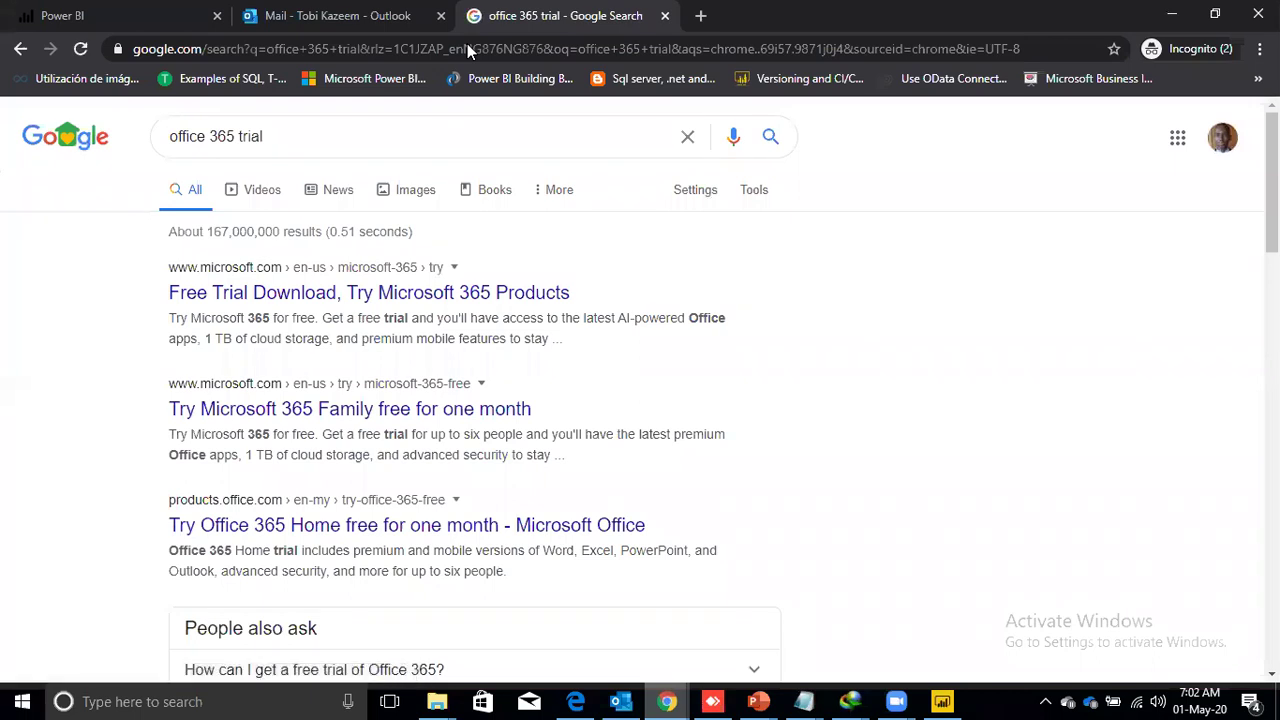
Open the "Free Trial Download, Try Microsoft 365 Products" result and copy the page's web address.
click(300, 296)
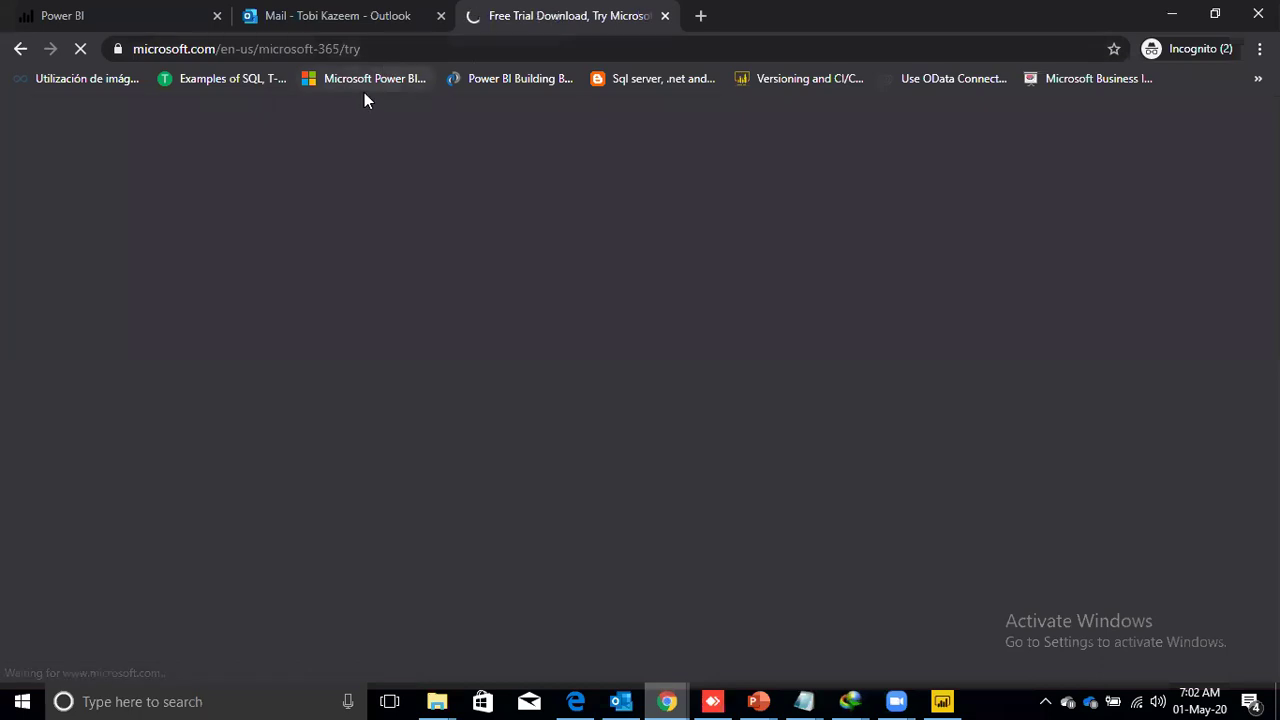
drag(377, 50, 135, 49)
key(ctrl+c)
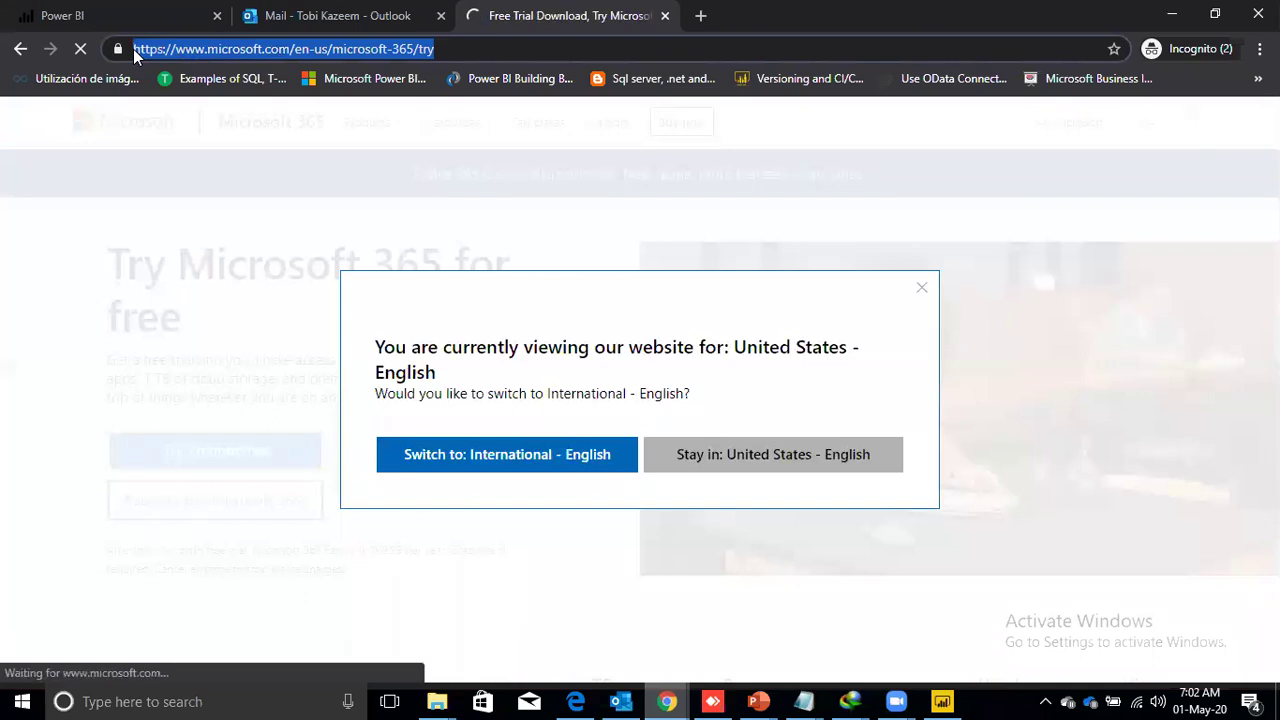
Switch to the profile presentation in PowerPoint and add a Title Only slide after slide 4.
mouse_move(758, 701)
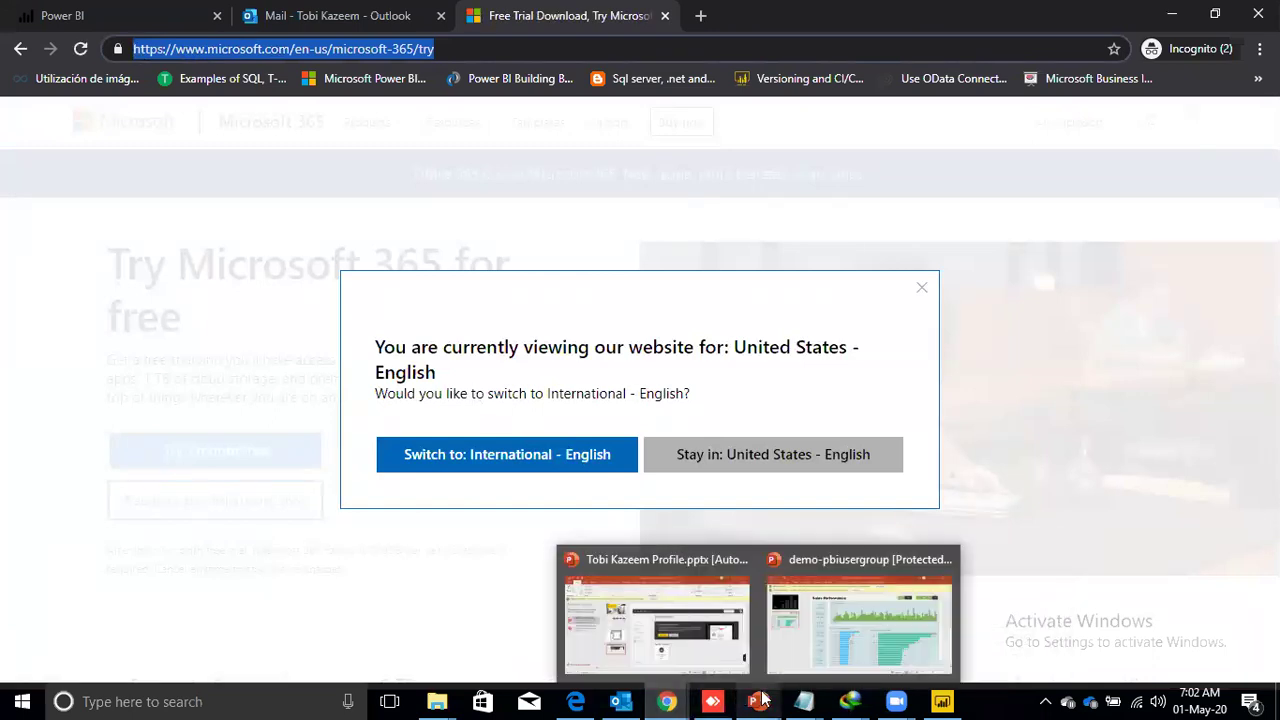
click(705, 647)
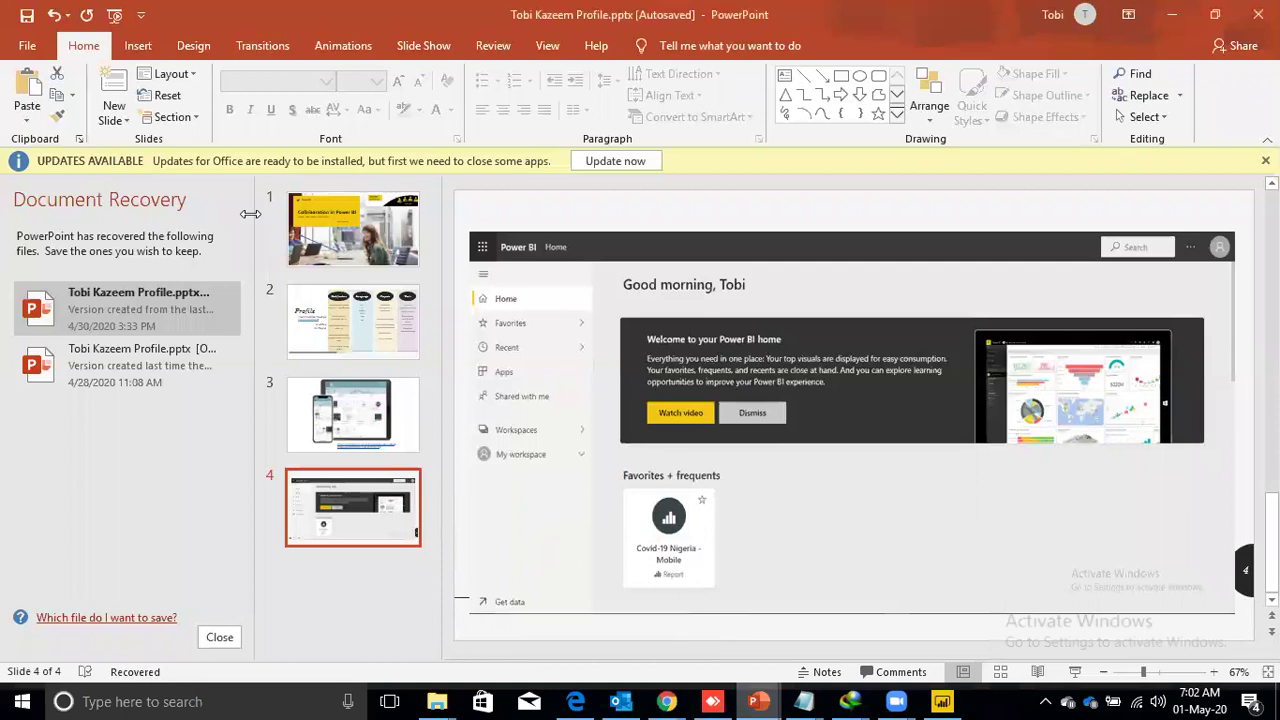
click(114, 112)
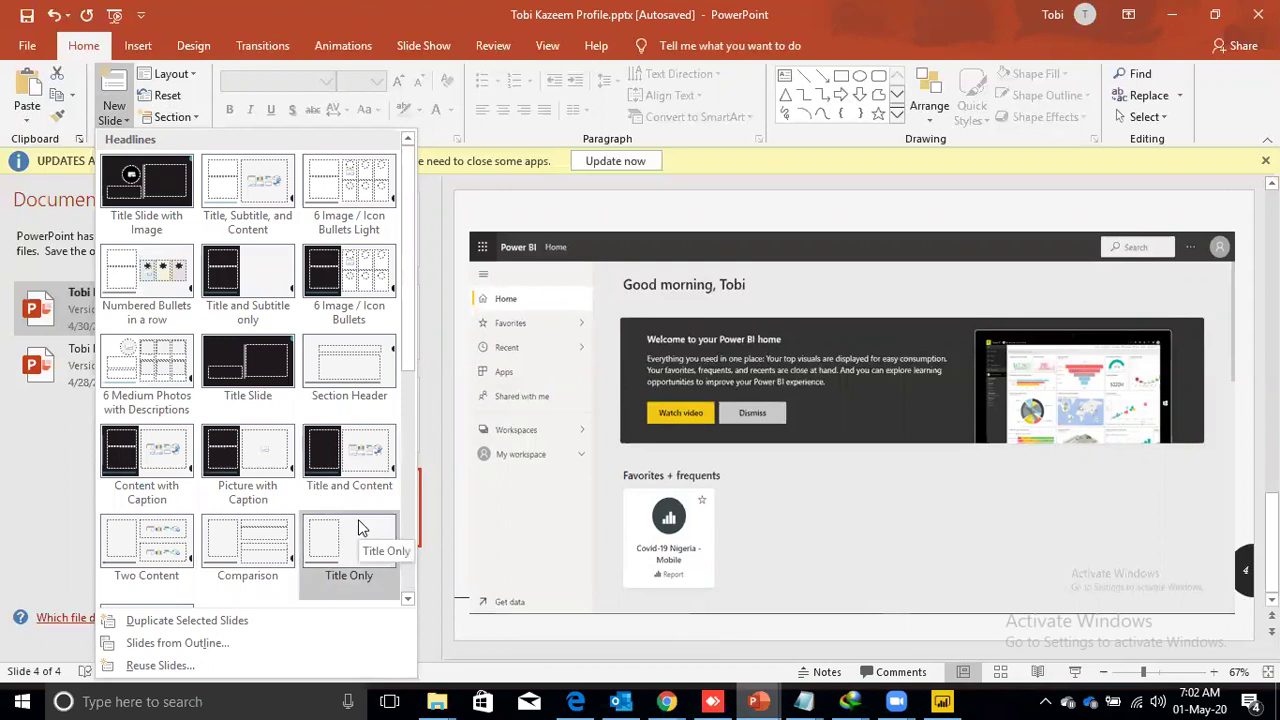
click(359, 522)
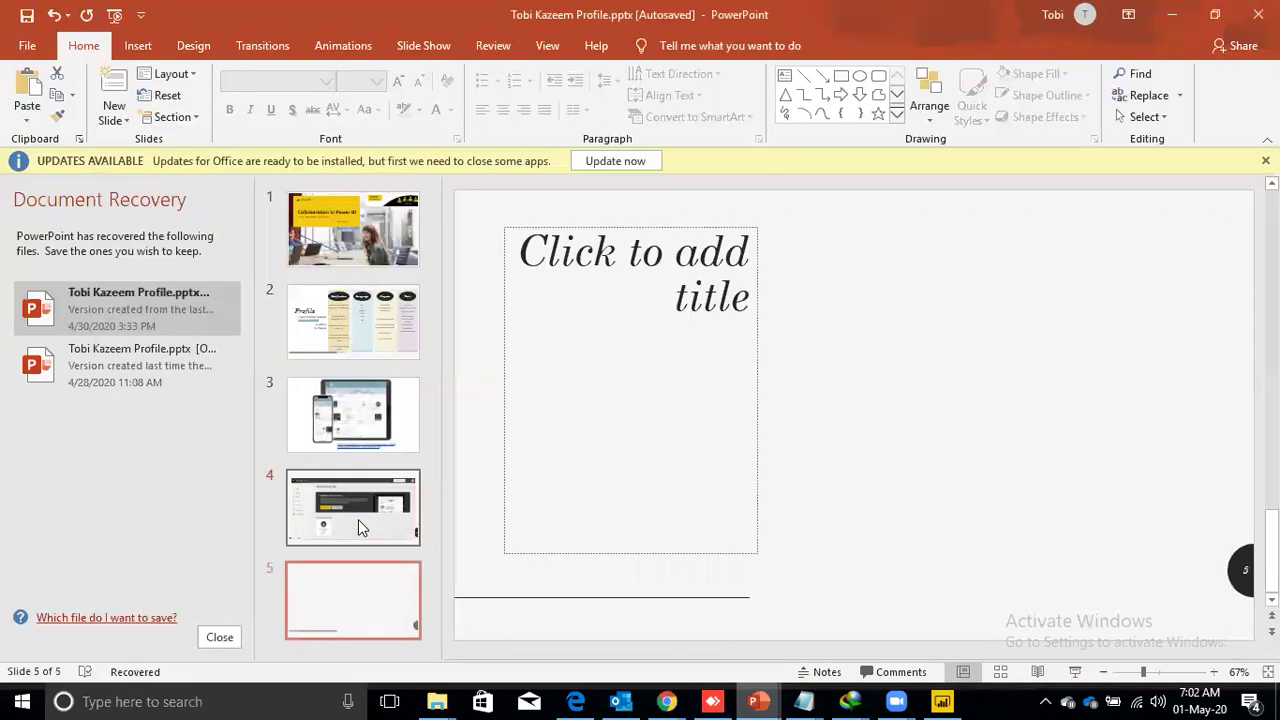
click(697, 367)
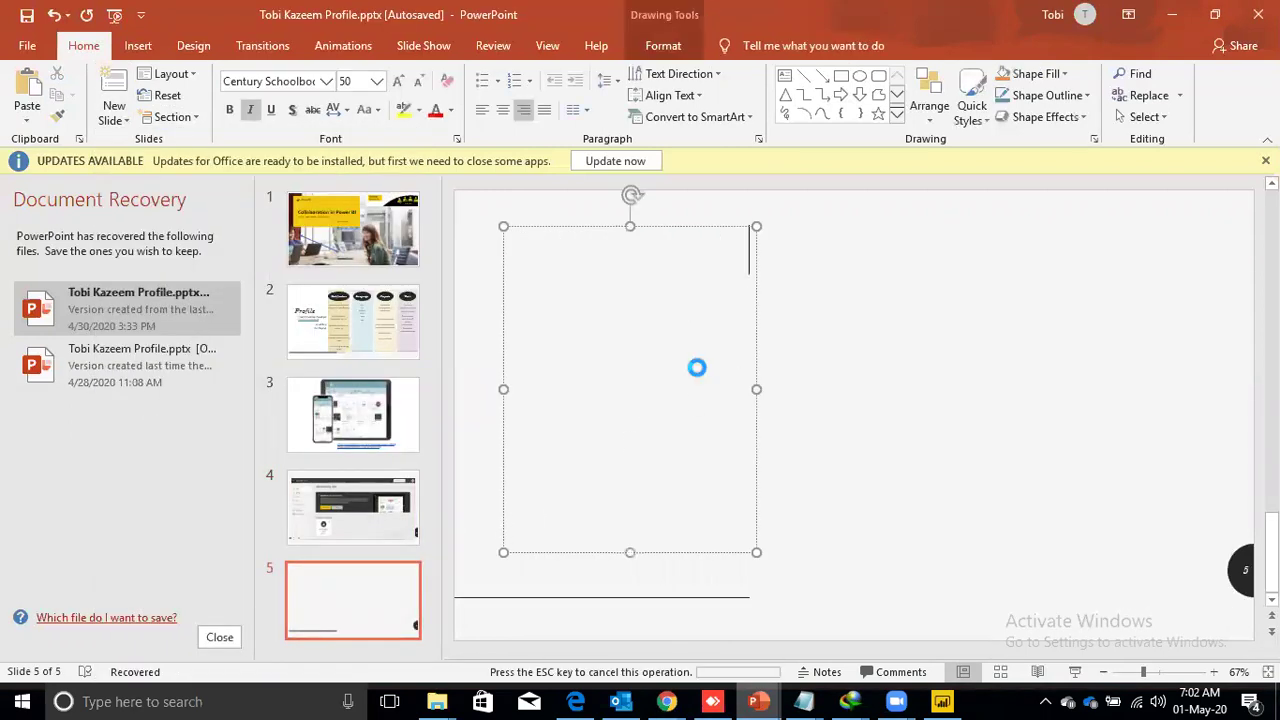
key(ctrl+v)
drag(757, 387, 1151, 338)
drag(857, 229, 863, 316)
drag(1195, 434, 1243, 410)
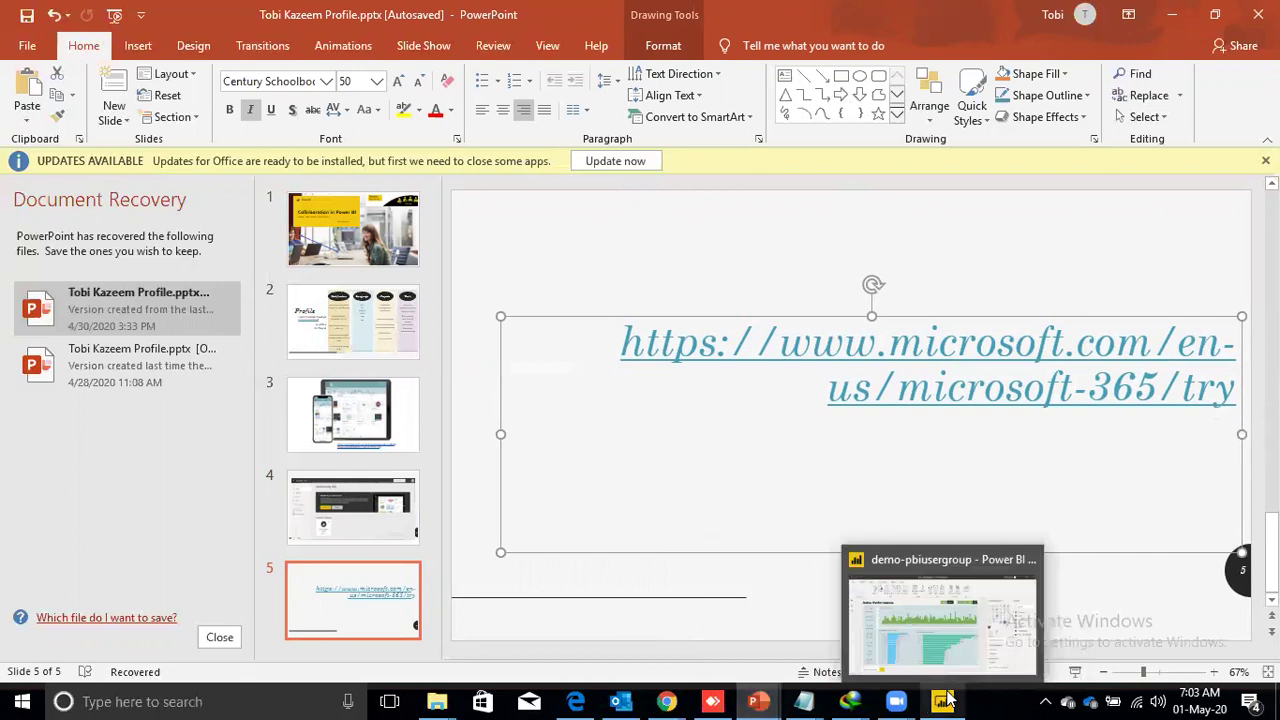
Switch back to the Power BI service in Chrome and open the list of workspaces.
mouse_move(666, 701)
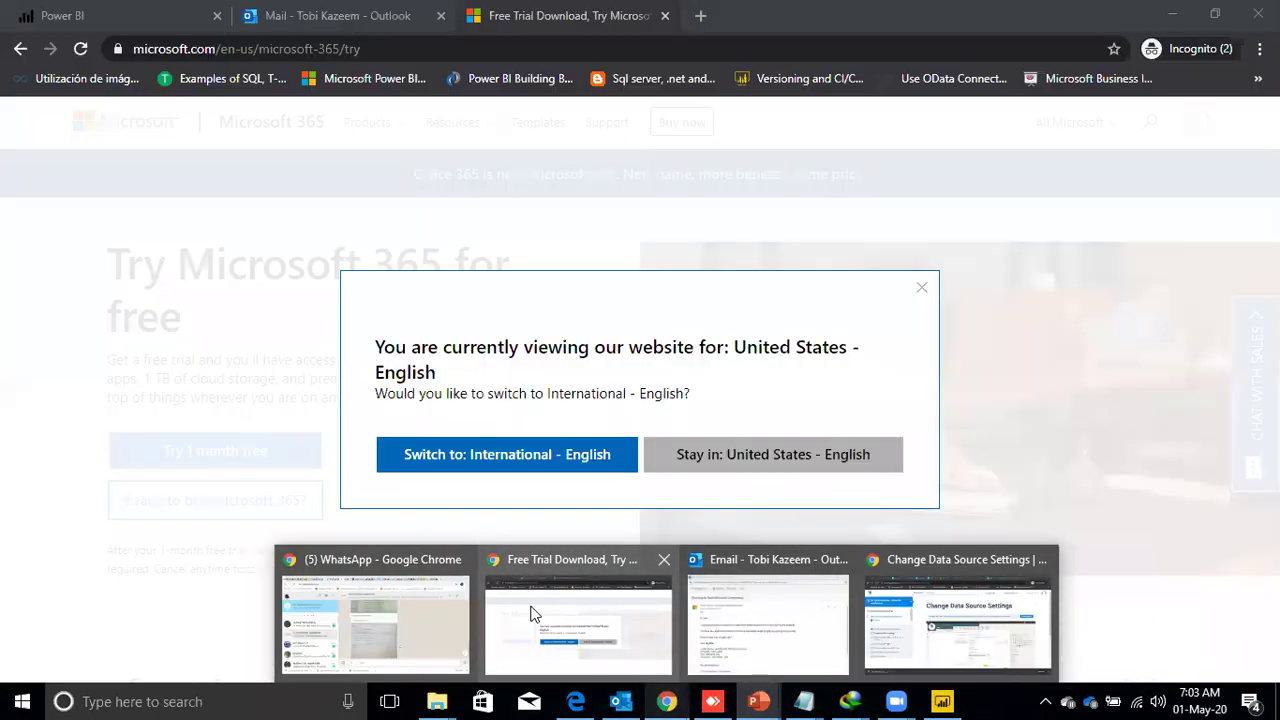
click(533, 613)
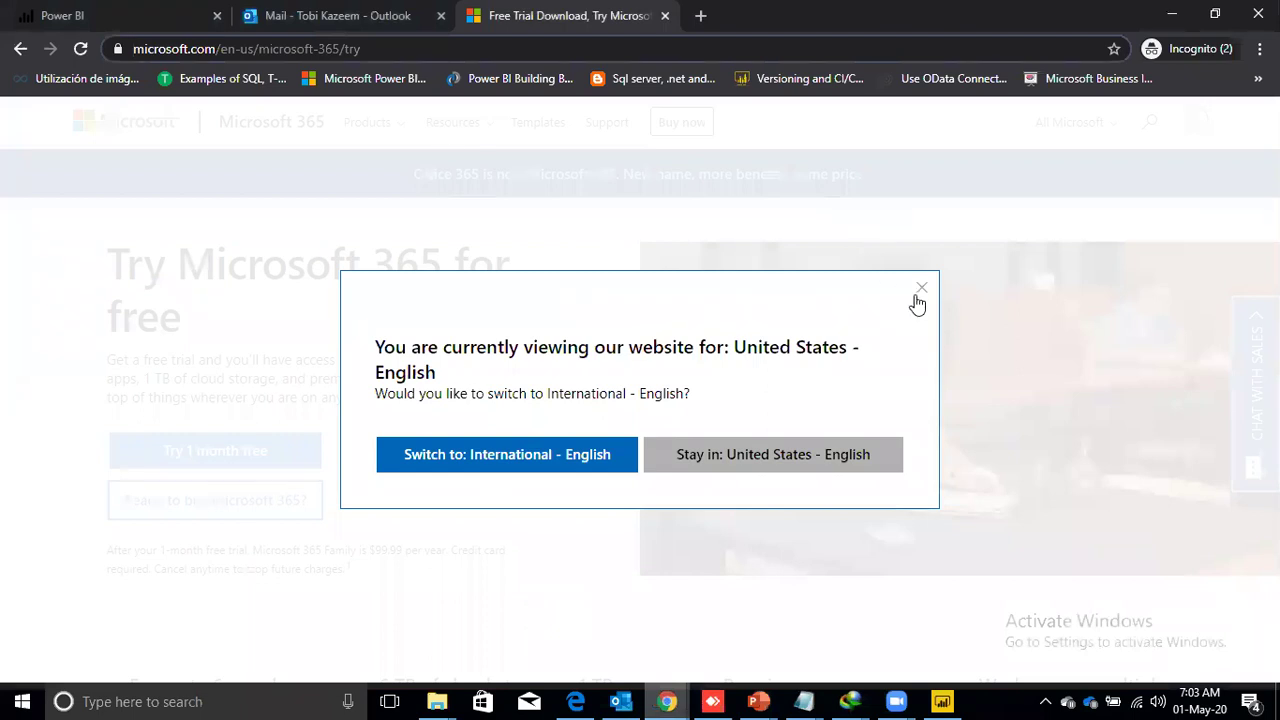
click(64, 17)
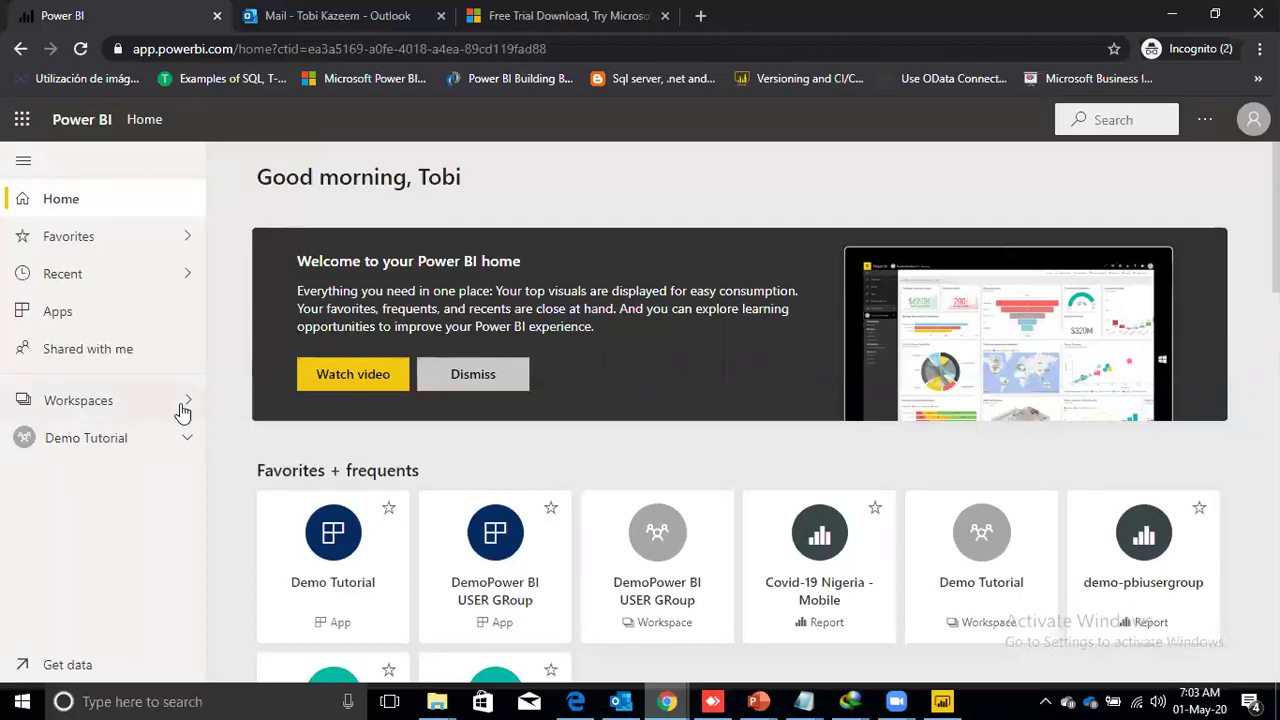
click(186, 405)
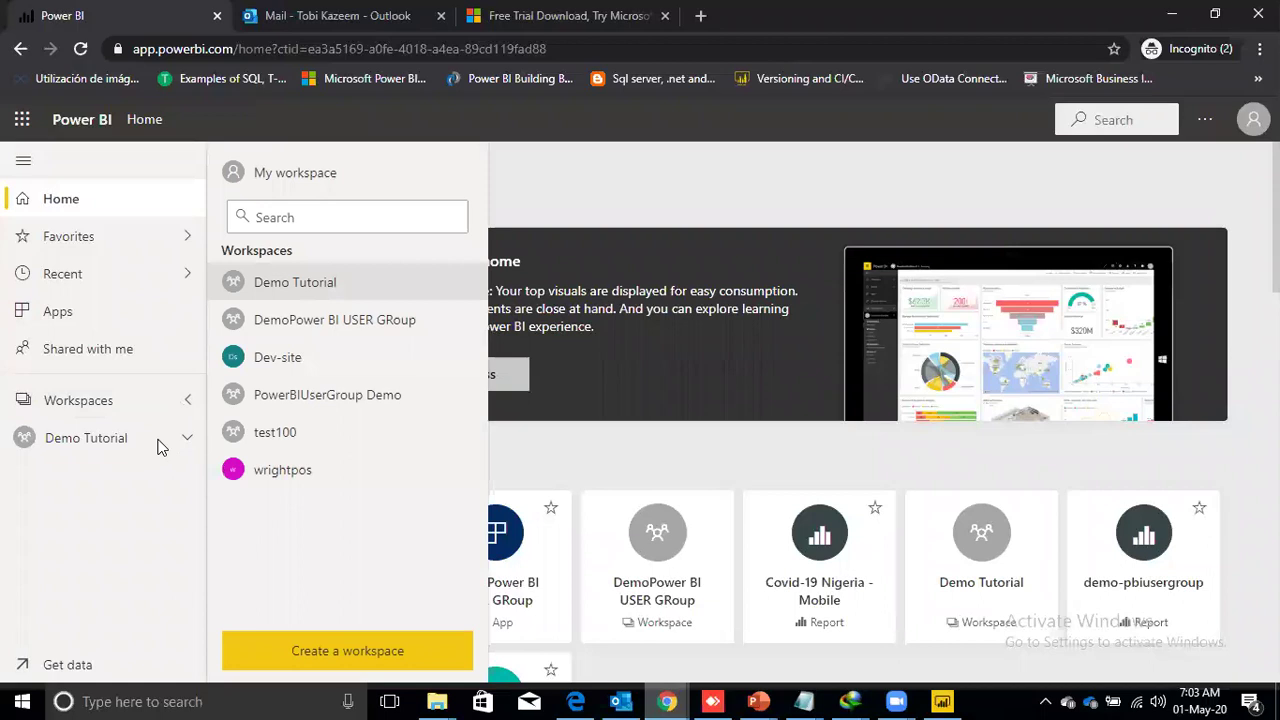
Start creating a workspace named demo123 with the description "for tutorial".
click(163, 527)
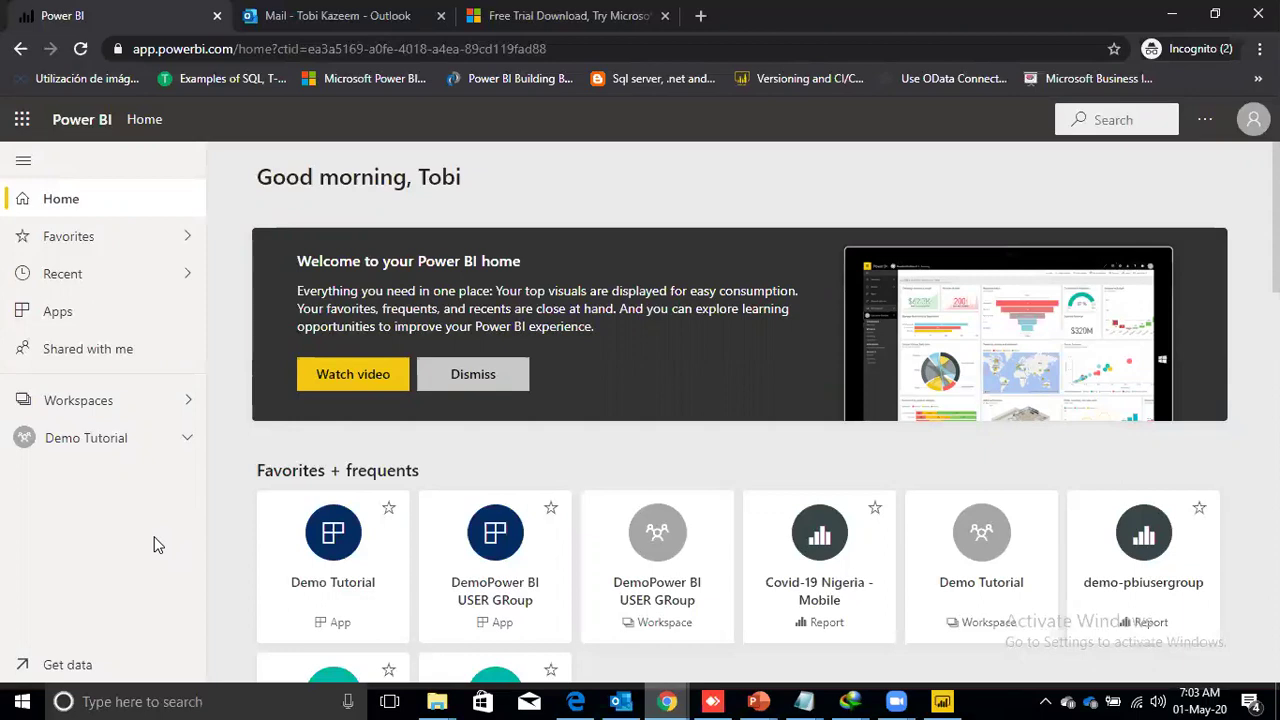
click(120, 400)
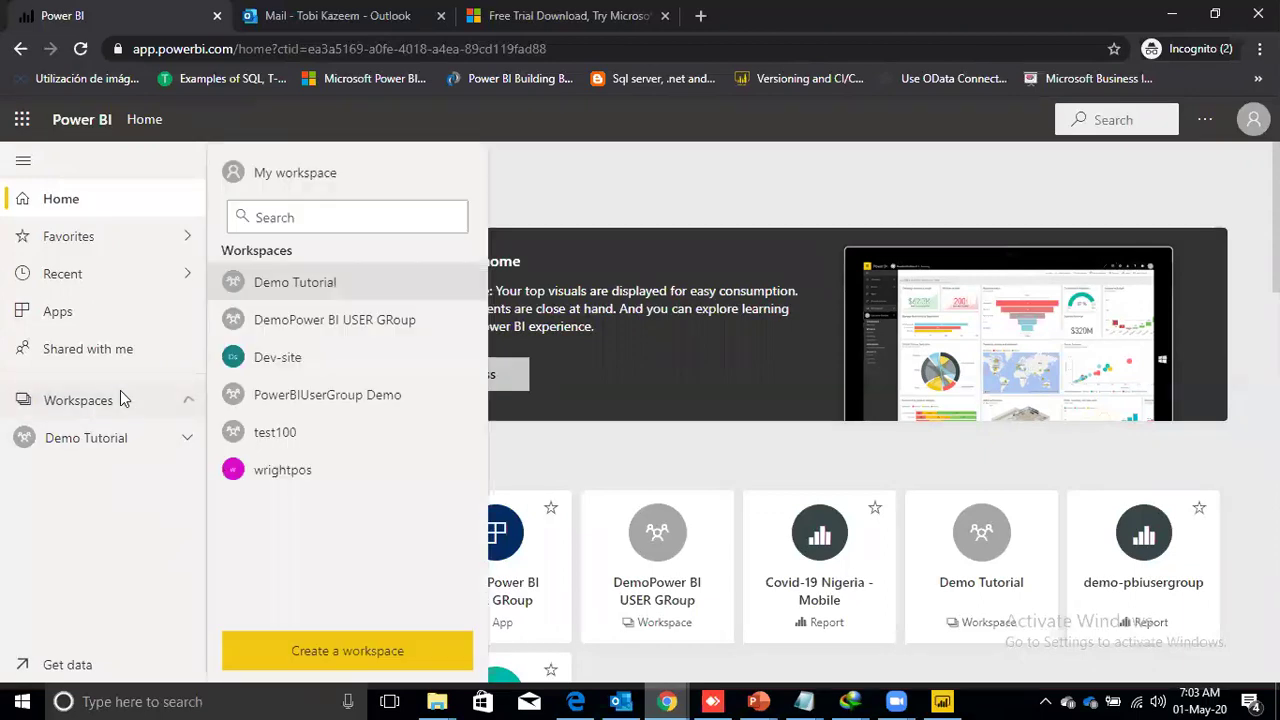
click(364, 651)
click(849, 481)
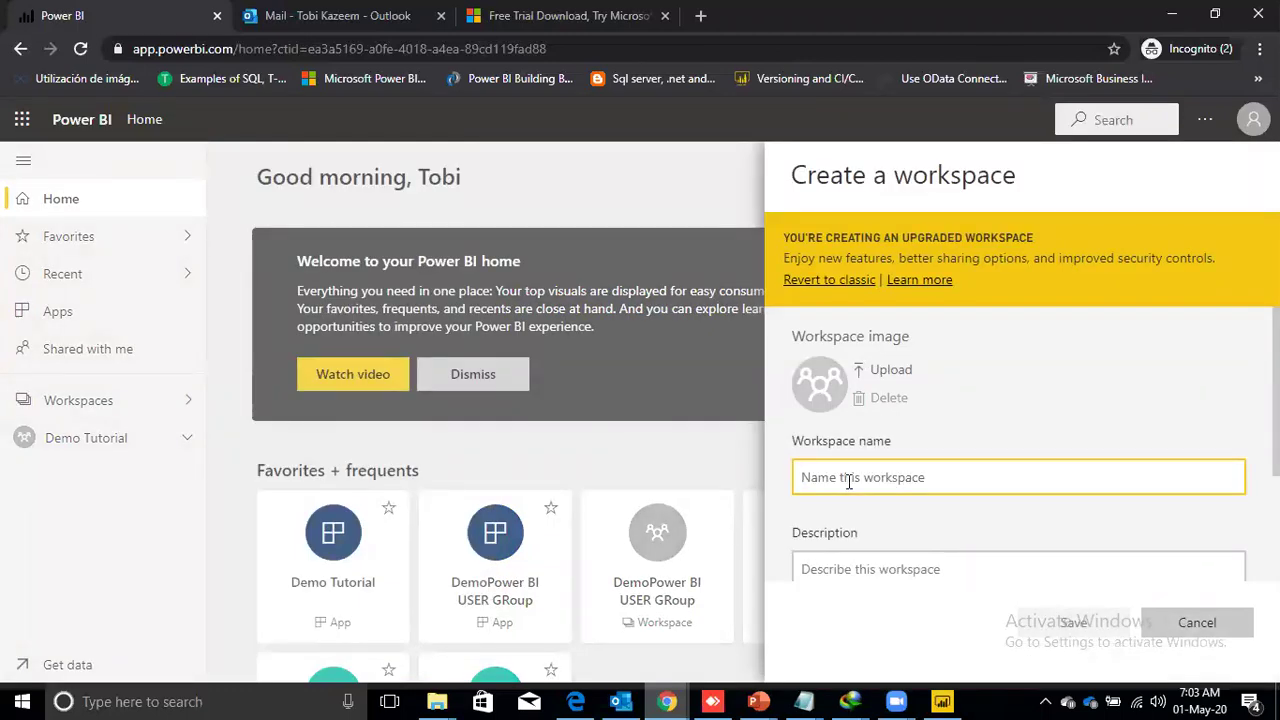
text(demo123)
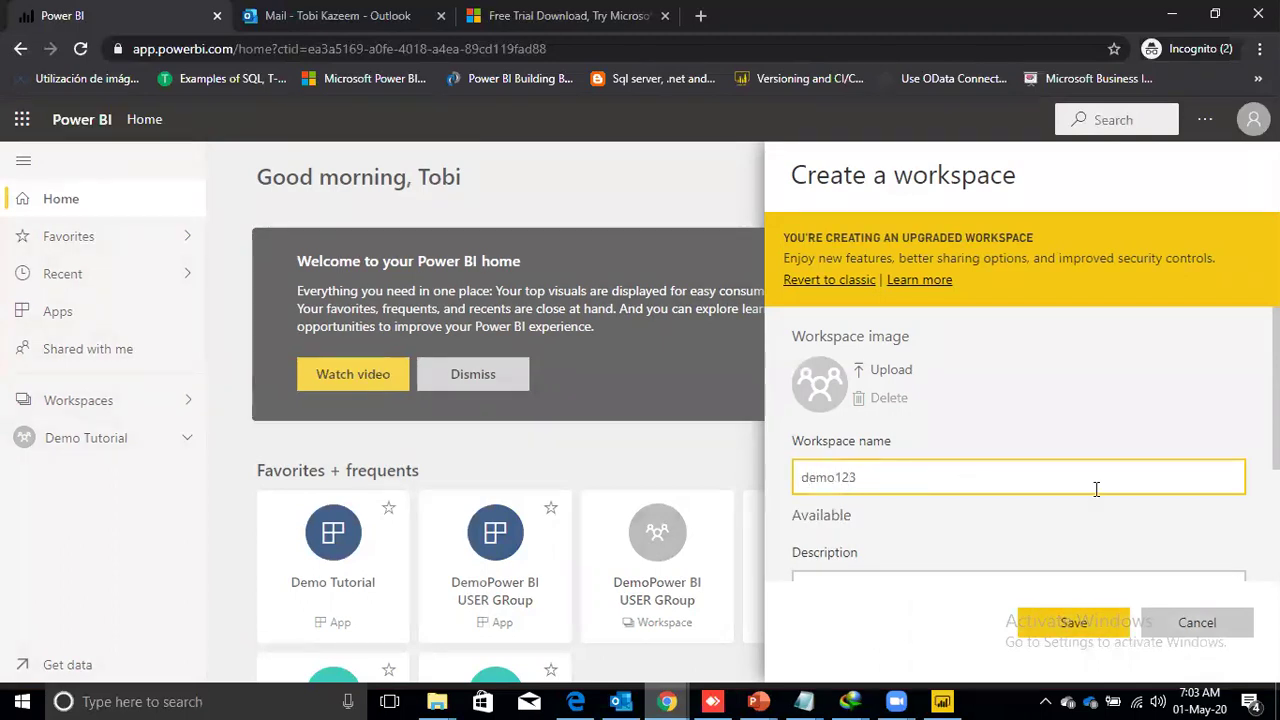
scroll(1232, 487, down, 2)
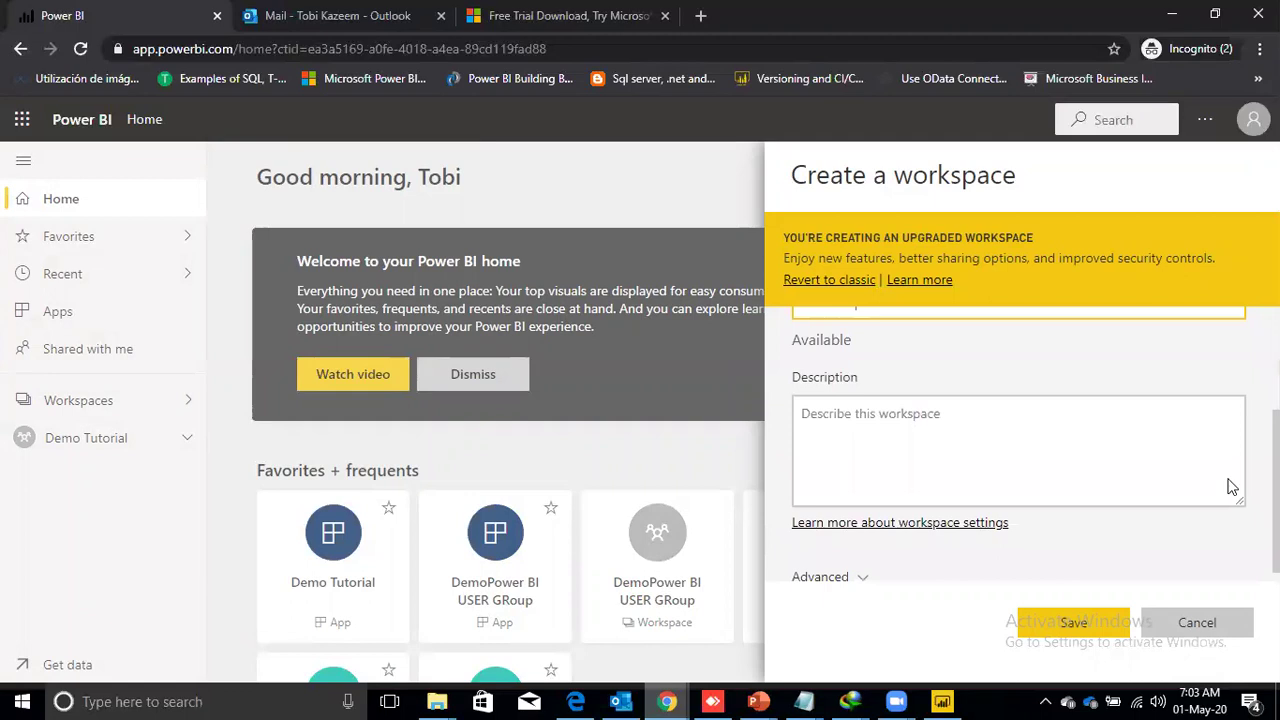
click(845, 418)
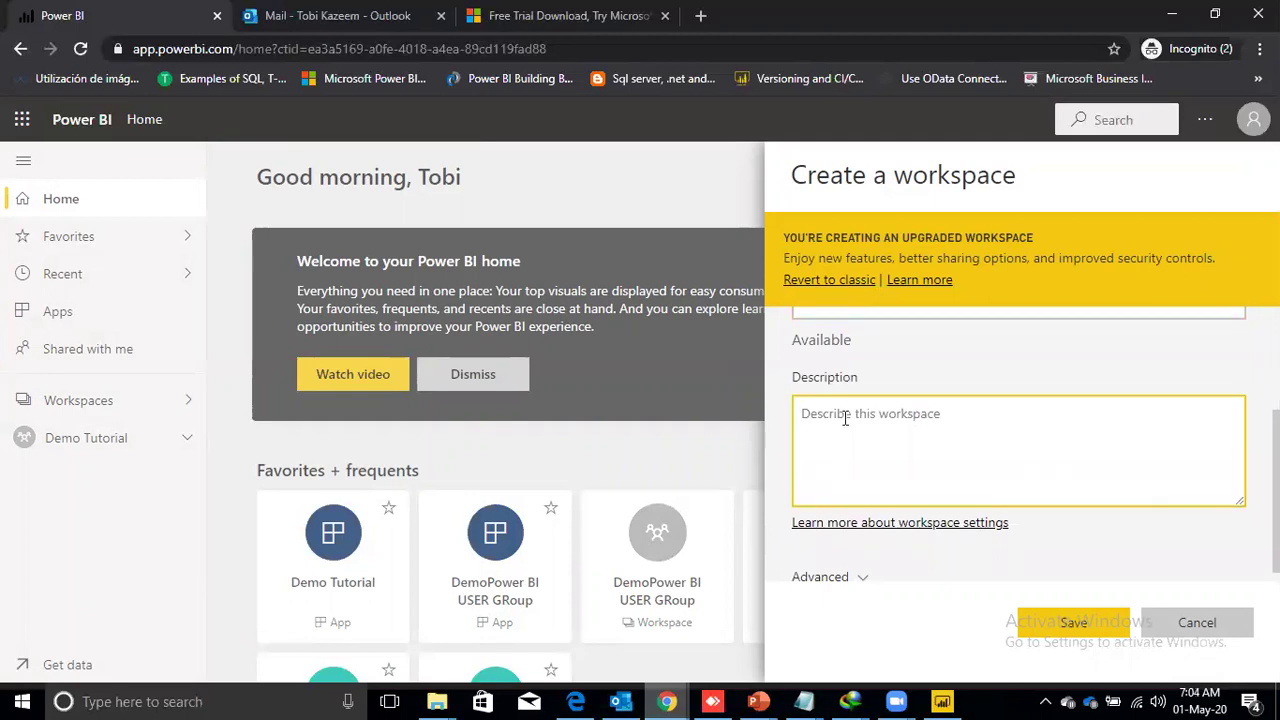
text(for t)
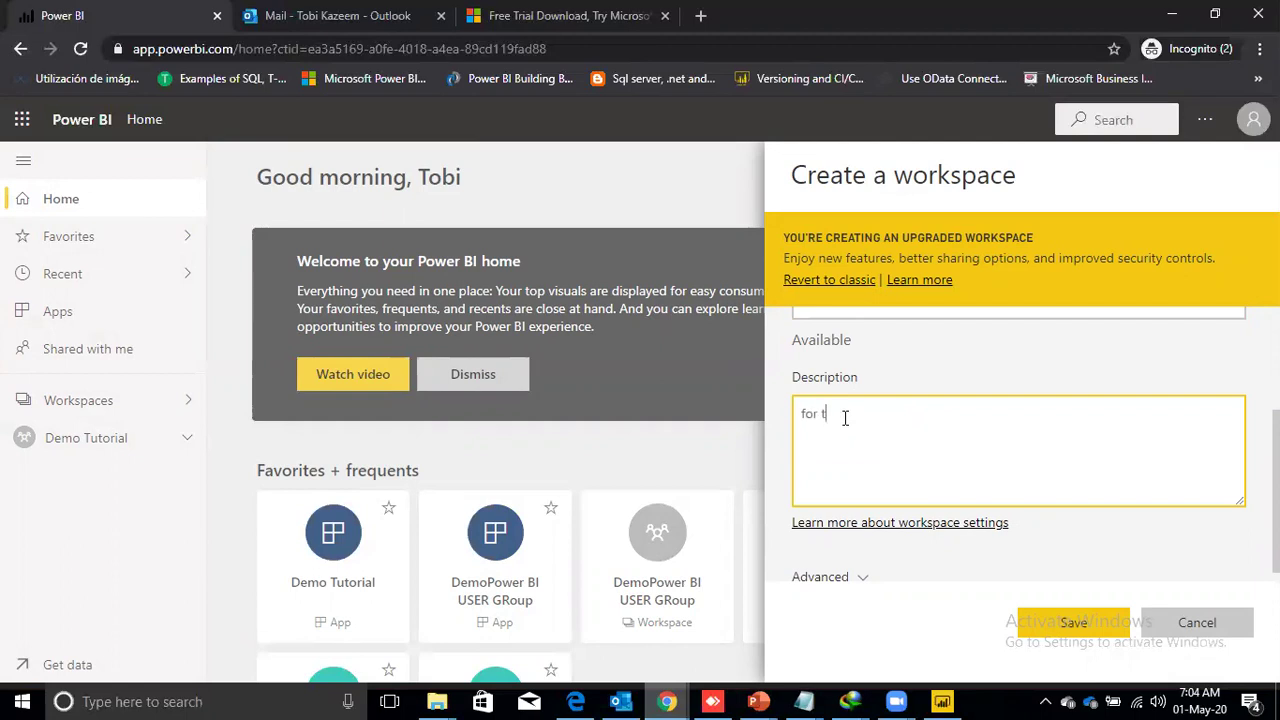
text(utorial)
scroll(1228, 452, down, 1)
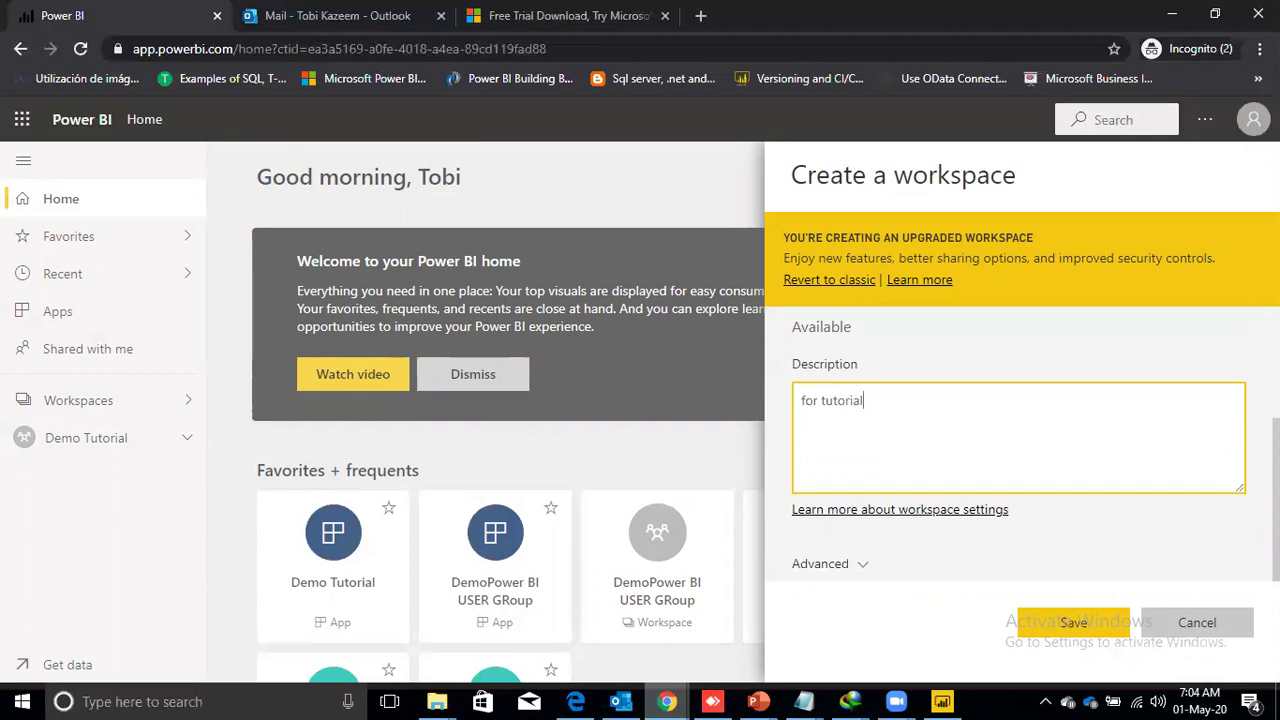
In the advanced settings, set the contact list to specific users and groups, add the suggested user whose address starts with "s.", and save the workspace.
click(860, 566)
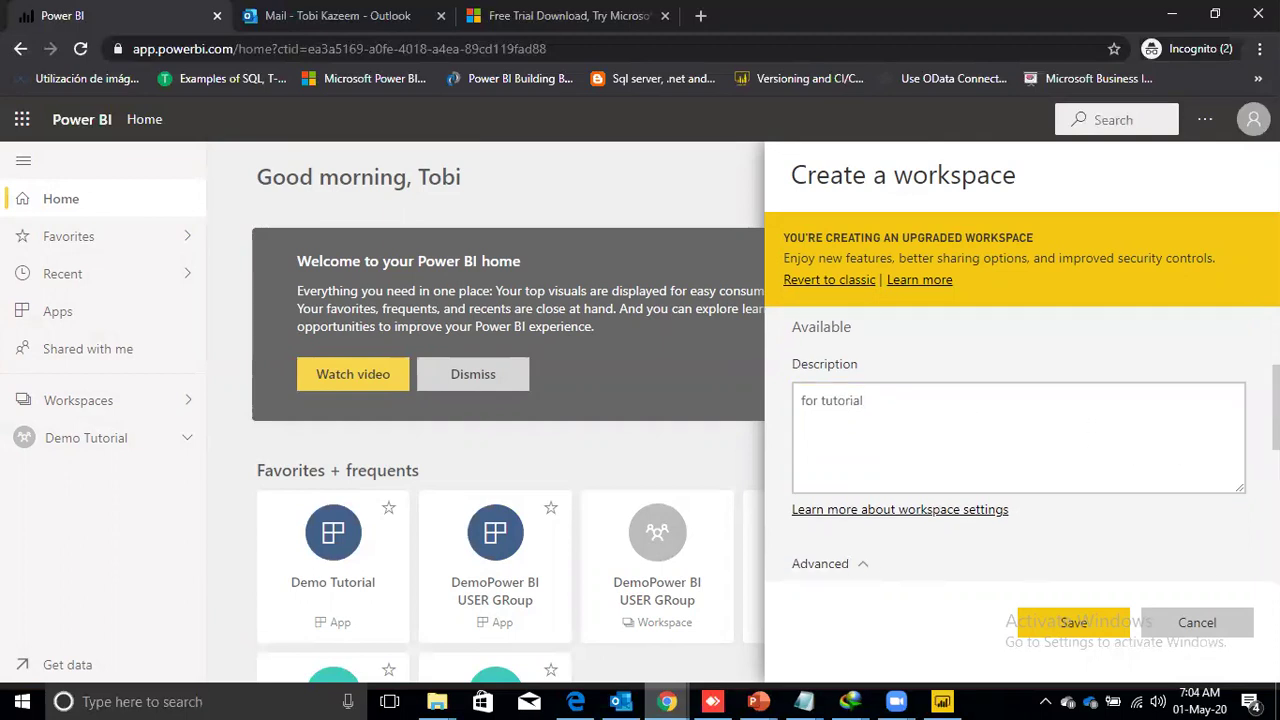
scroll(1018, 450, down, 3)
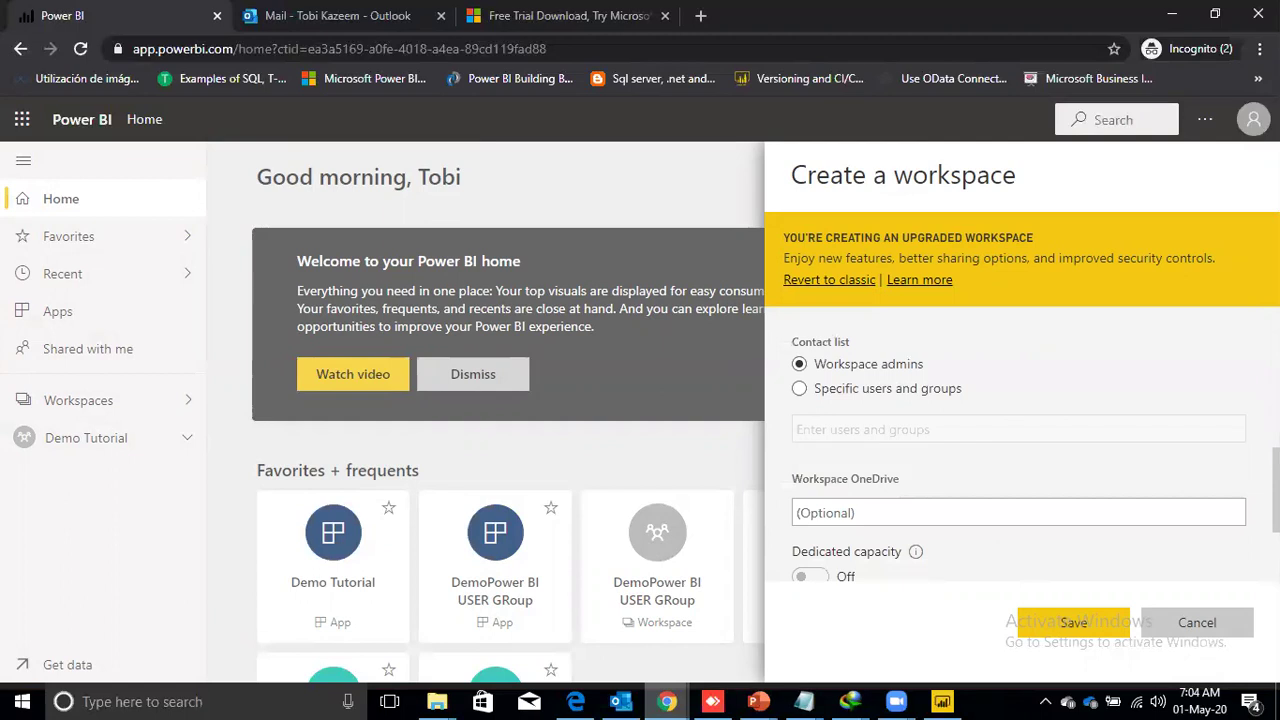
click(800, 396)
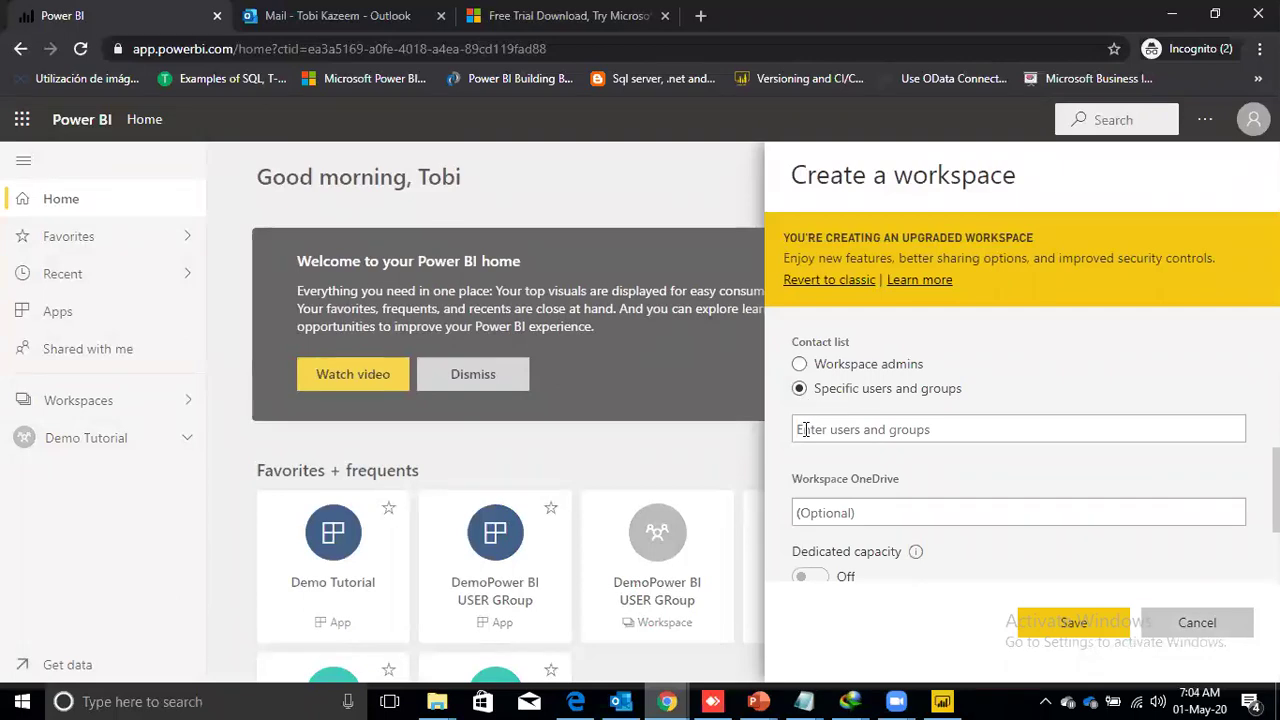
click(805, 429)
text(s)
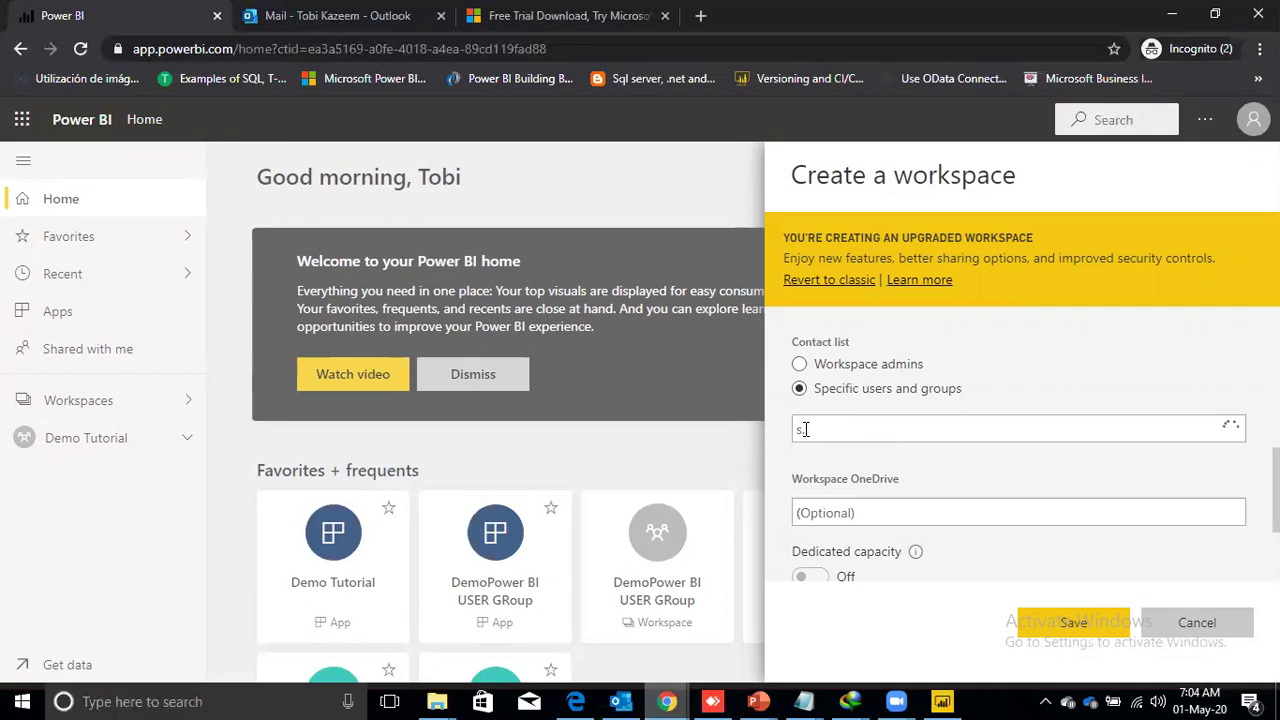
text(.)
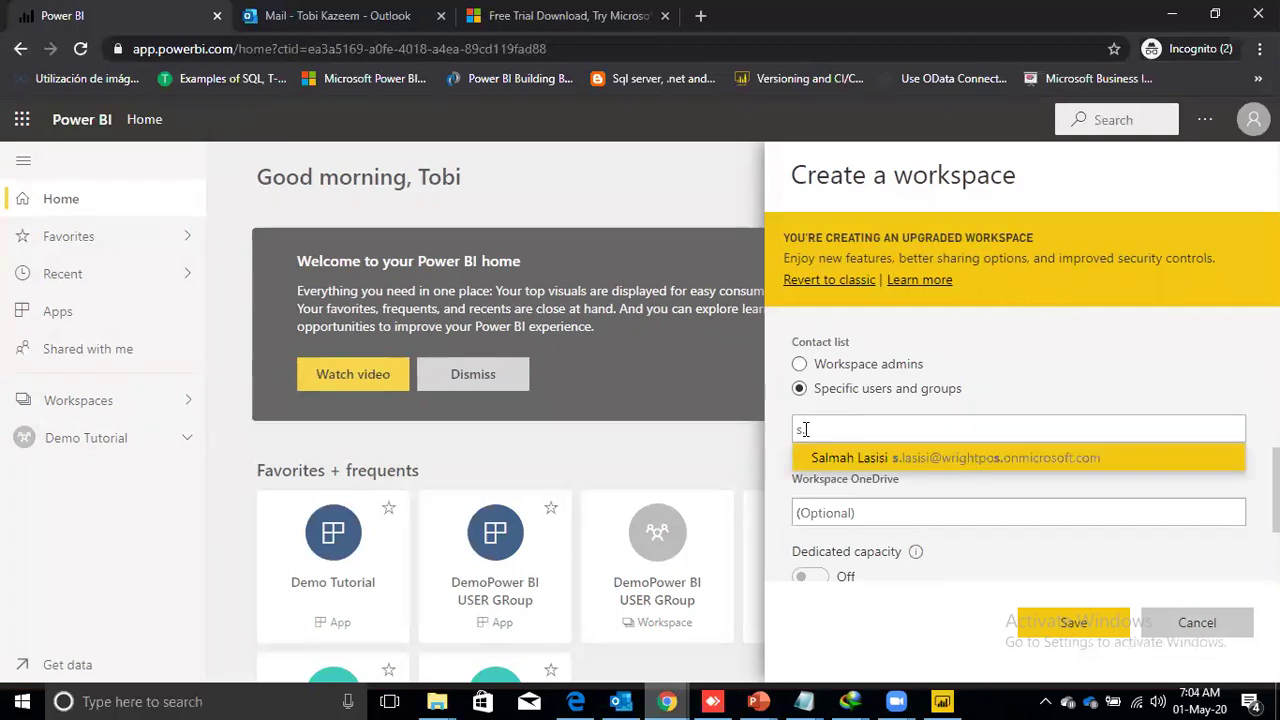
click(884, 459)
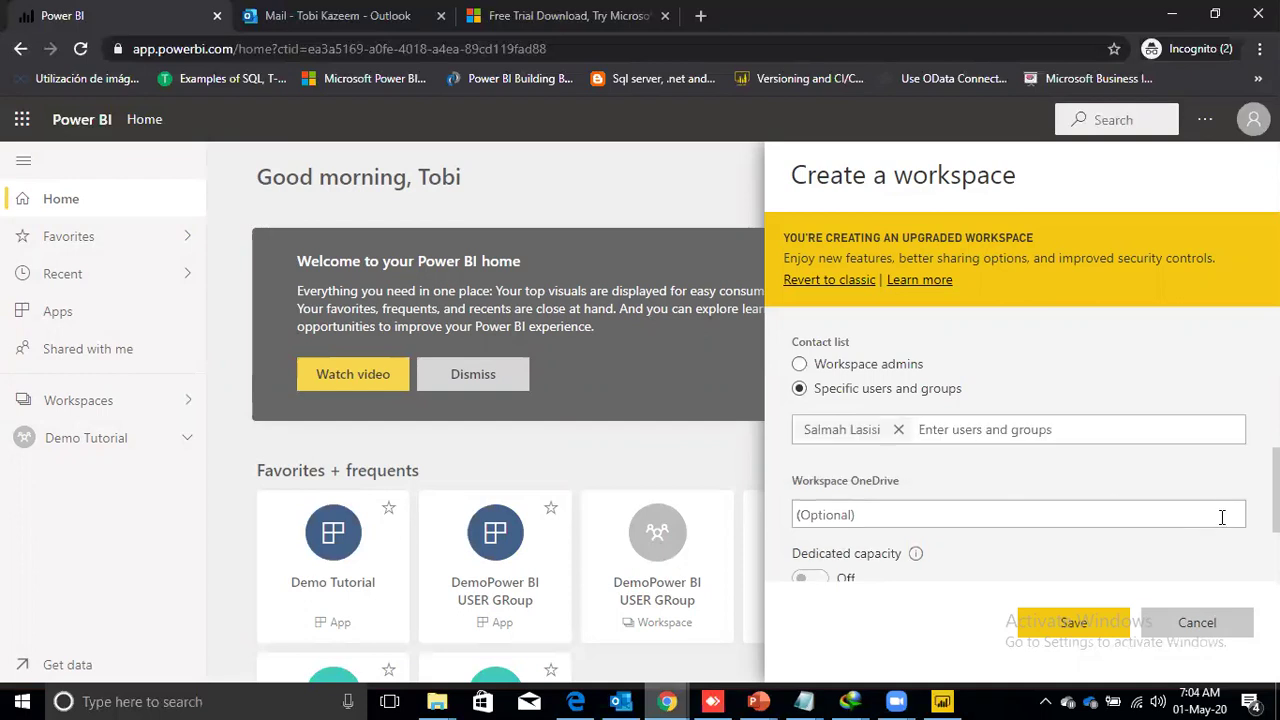
scroll(1018, 450, down, 2)
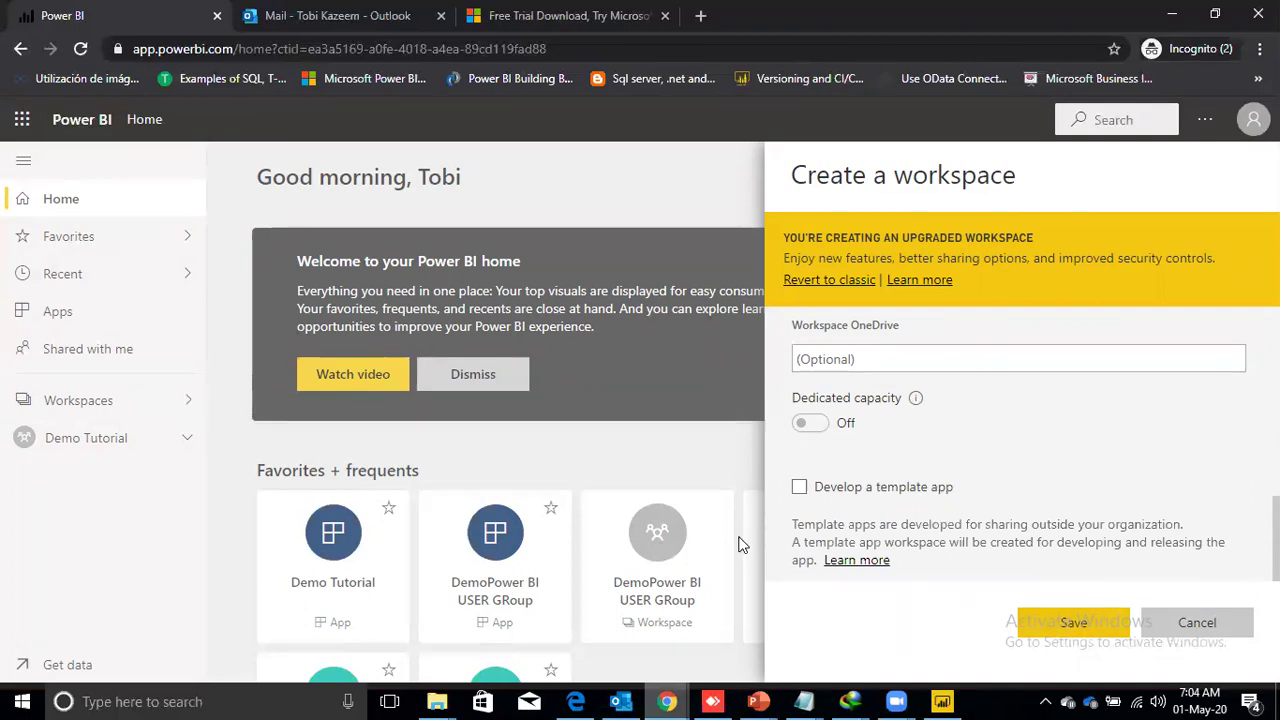
click(1057, 622)
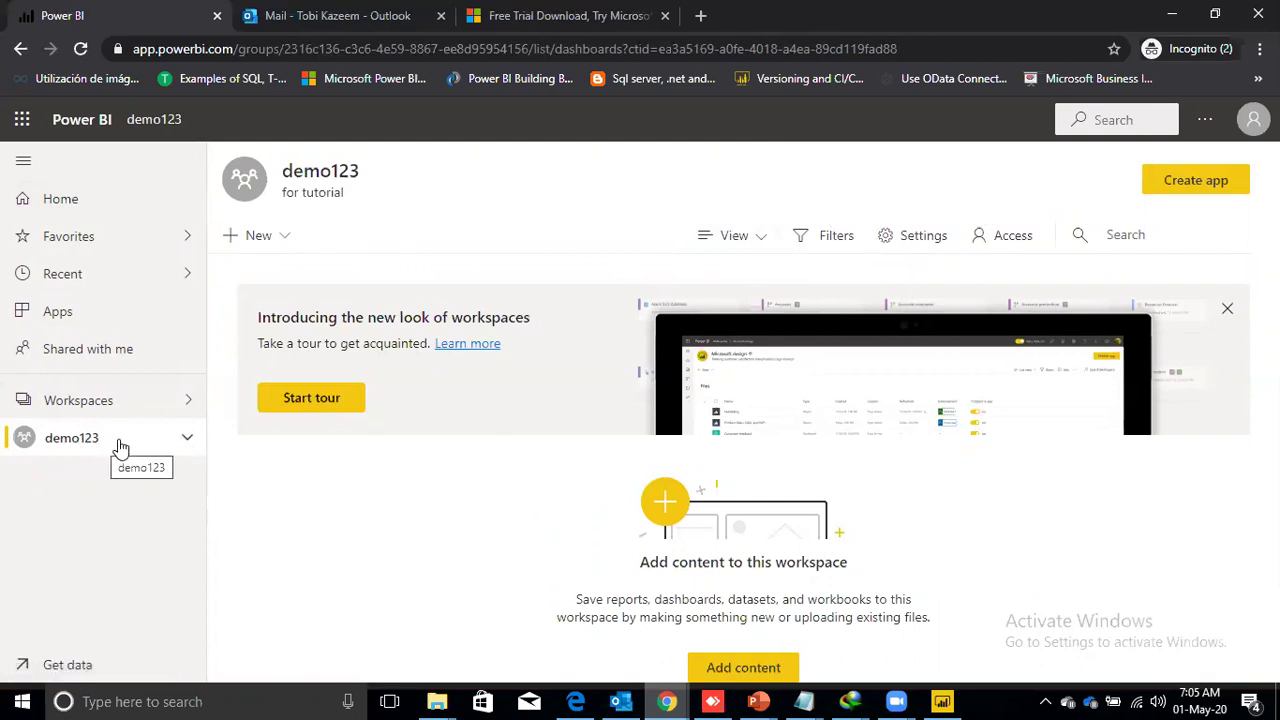
click(188, 440)
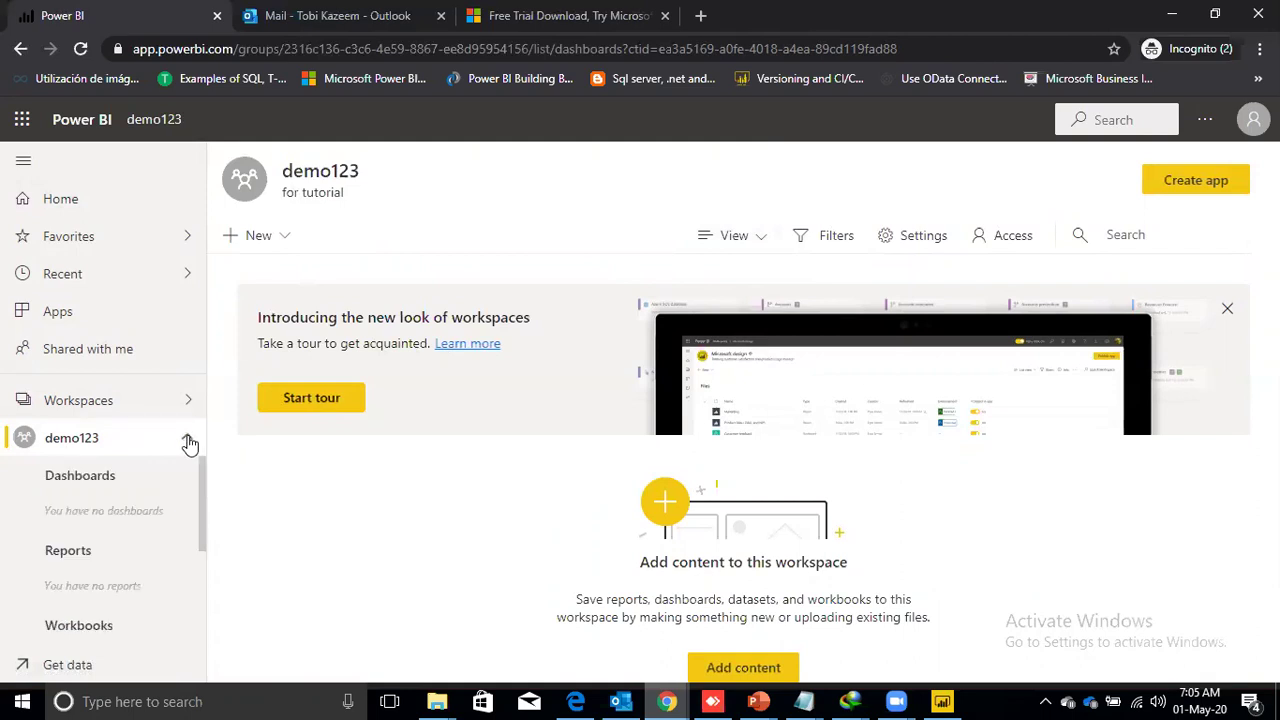
click(189, 442)
Switch to the demo-pbiusergroup report in Power BI Desktop and publish it to the demo123 workspace.
mouse_move(730, 700)
click(950, 700)
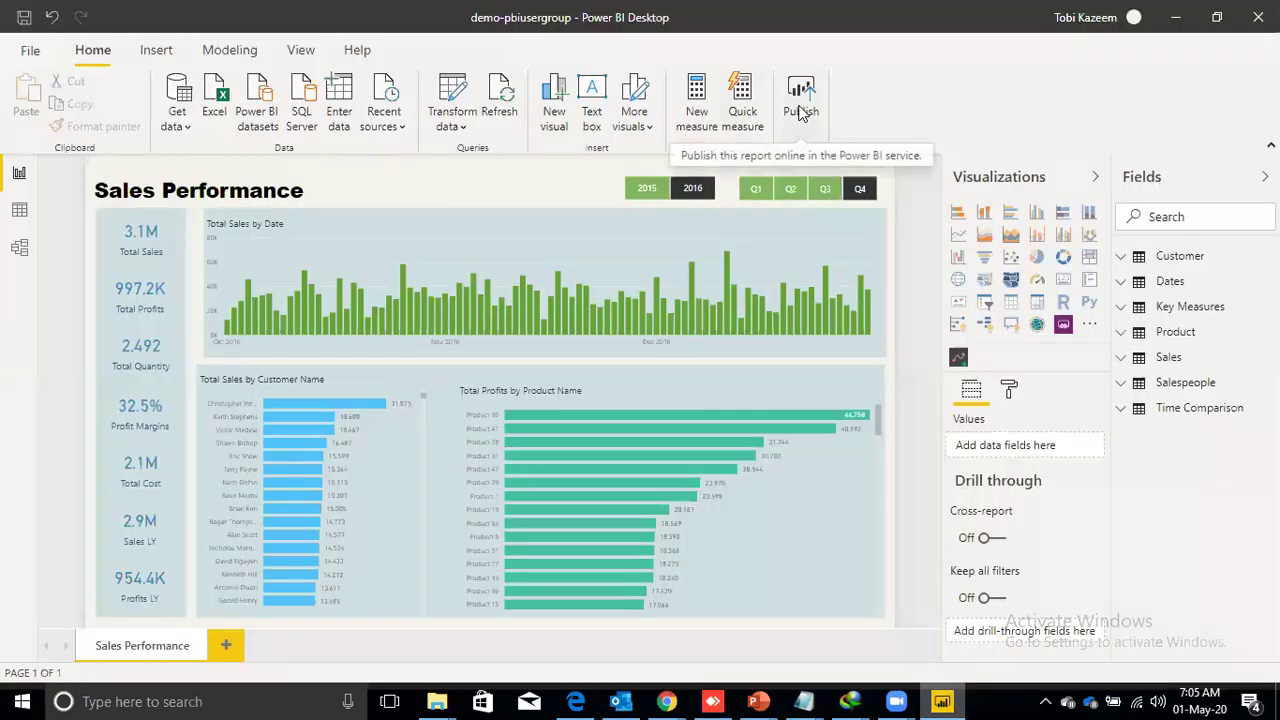
click(802, 112)
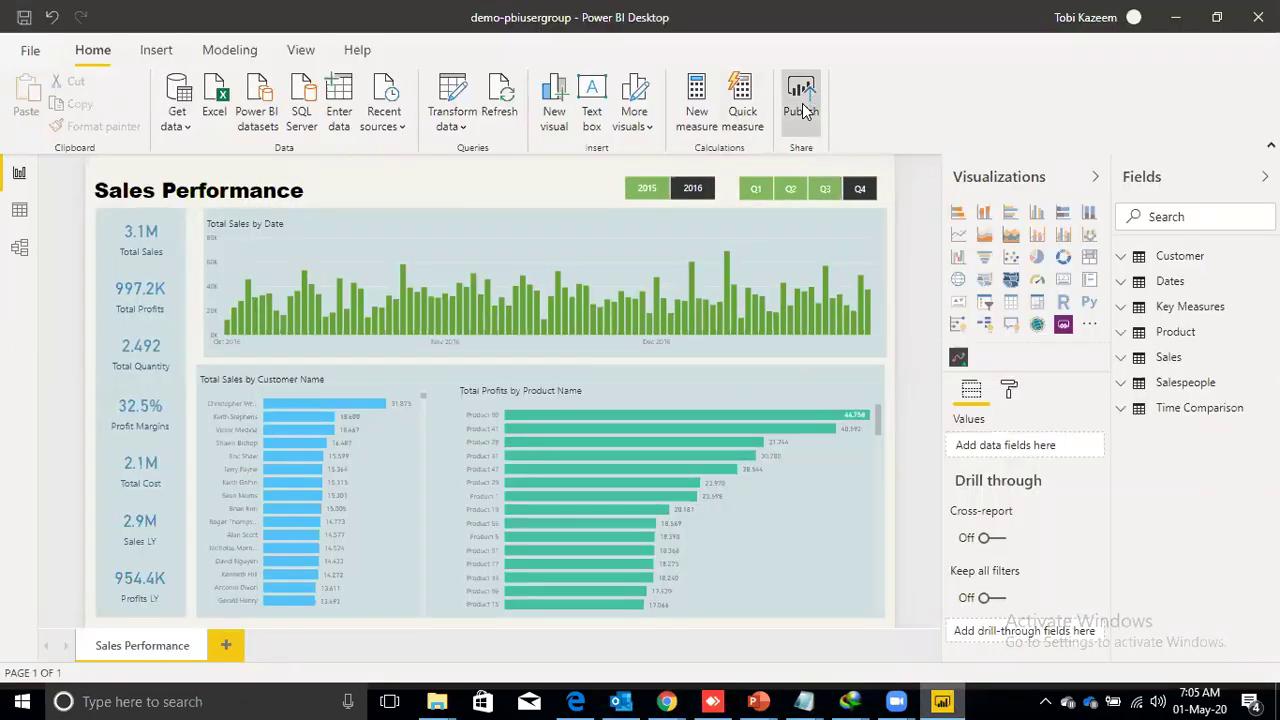
click(731, 378)
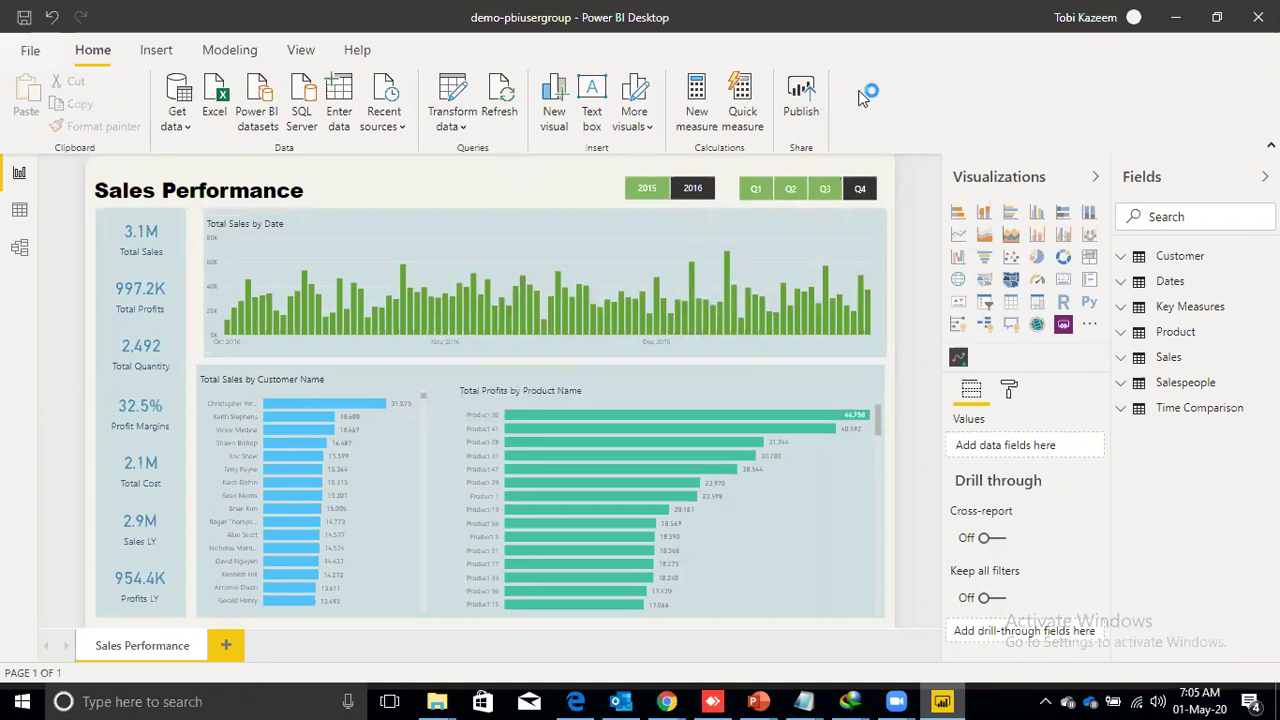
click(823, 90)
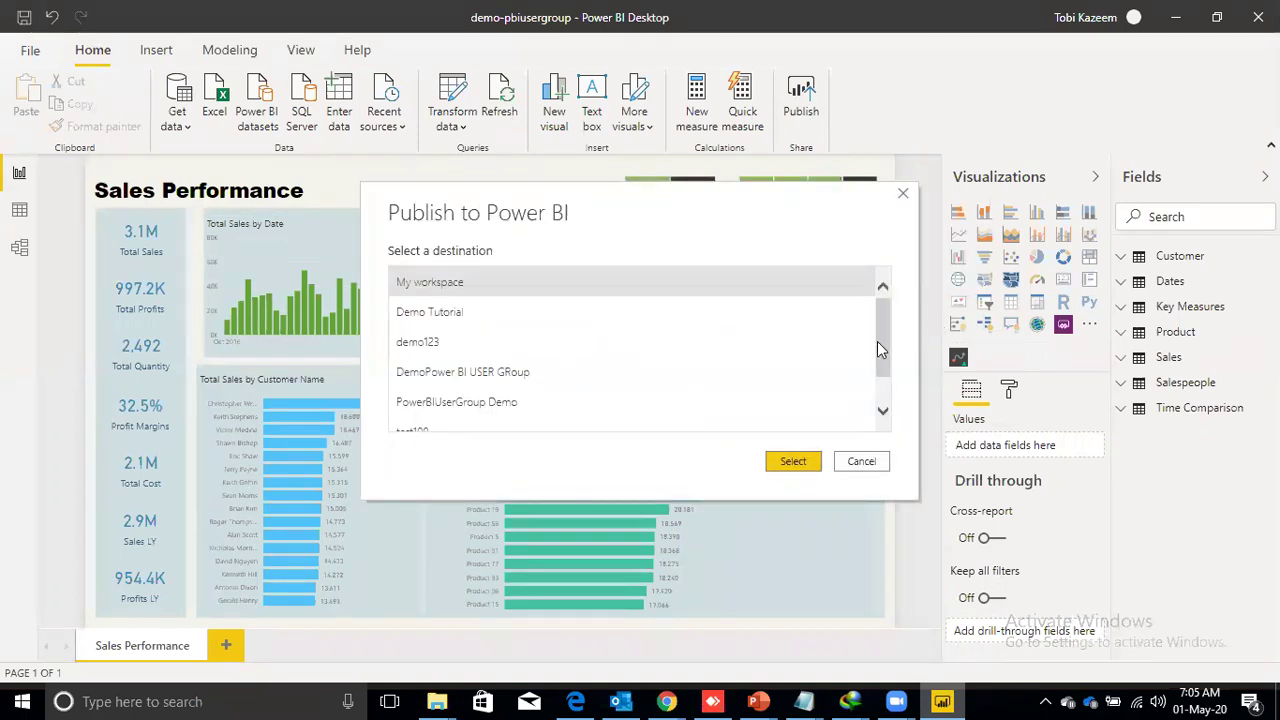
drag(885, 345, 887, 297)
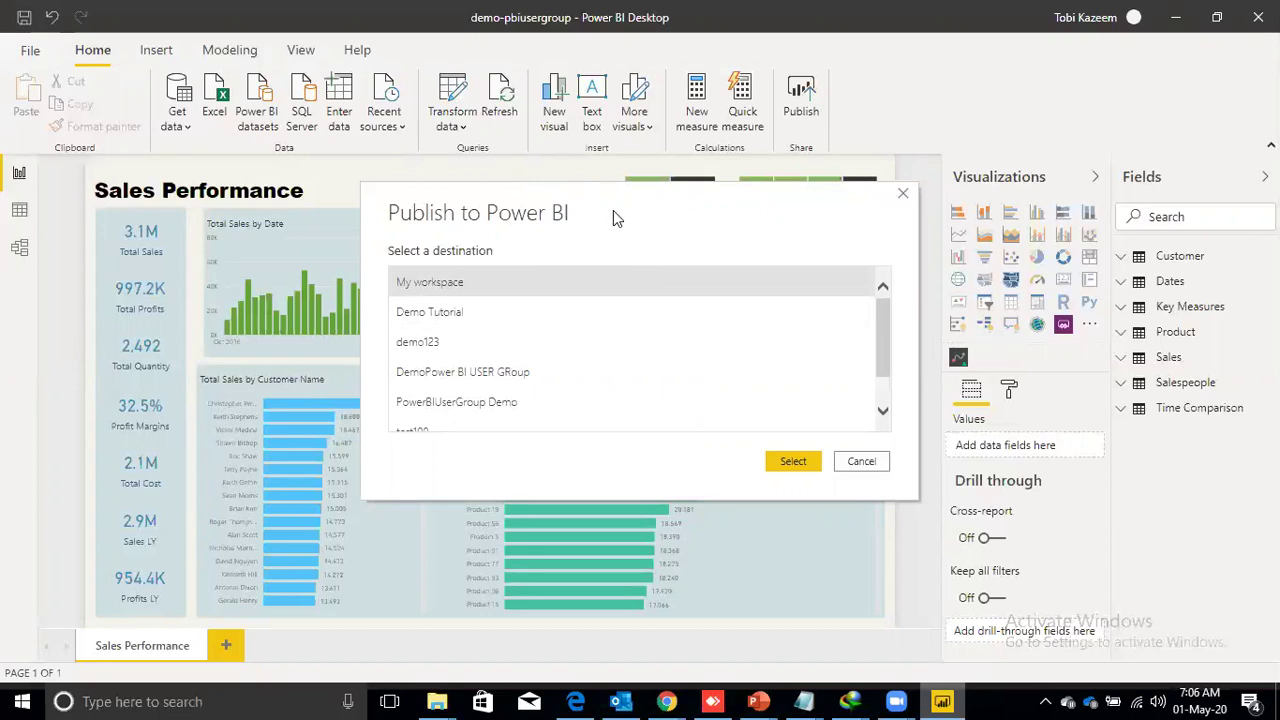
mouse_move(883, 357)
mouse_down()
mouse_move(883, 411)
mouse_move(884, 335)
mouse_up()
click(671, 345)
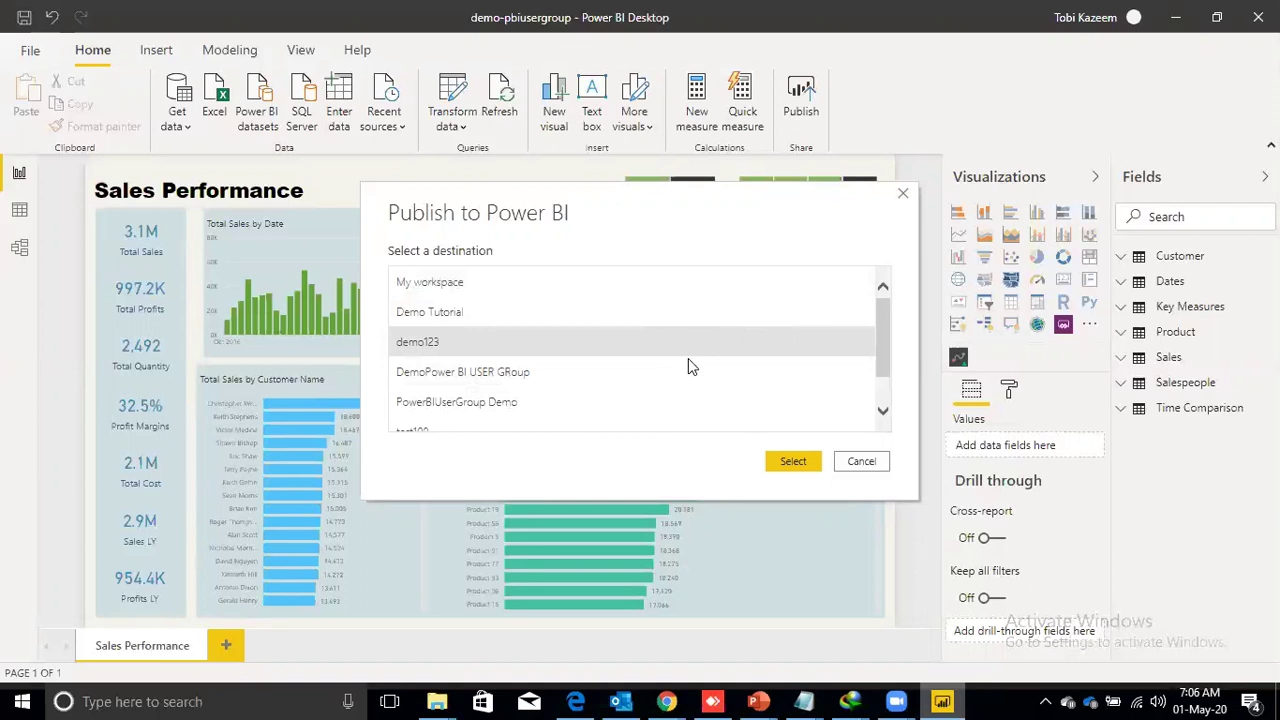
click(802, 460)
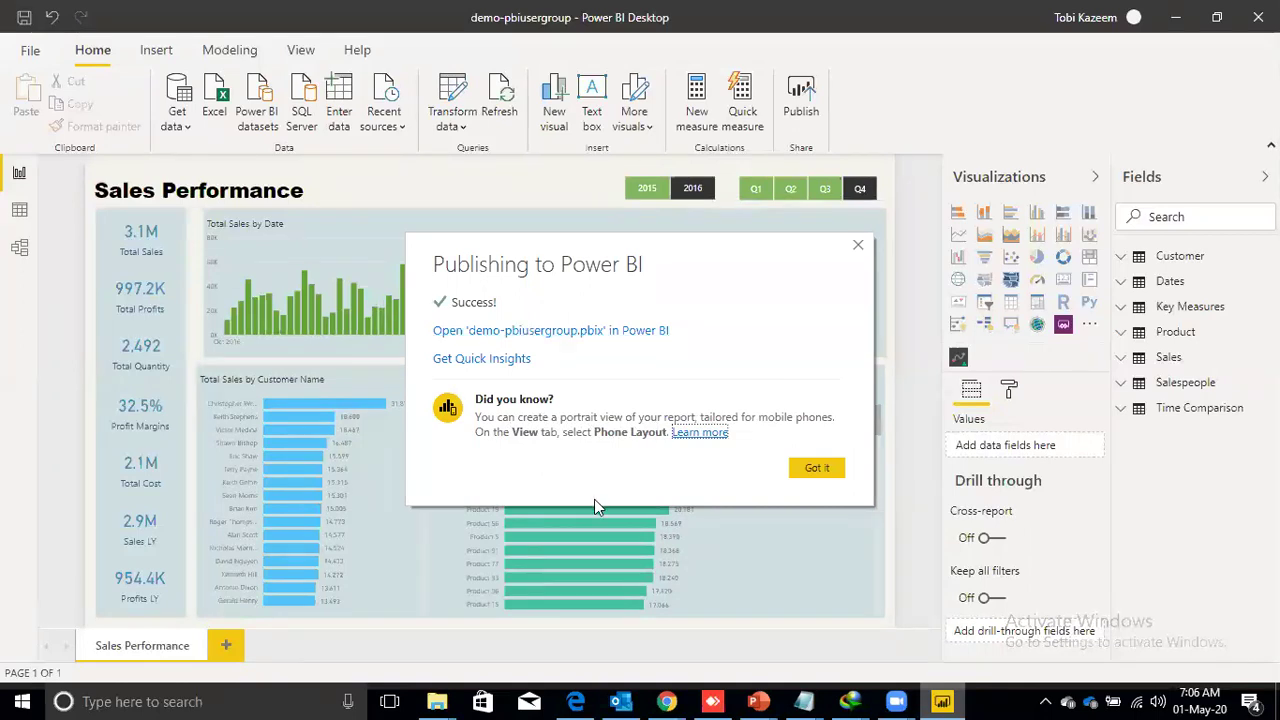
Switch back to the Power BI service in Chrome, refresh and expand the demo123 workspace, and open its demo-pbiusergroup report.
mouse_move(666, 701)
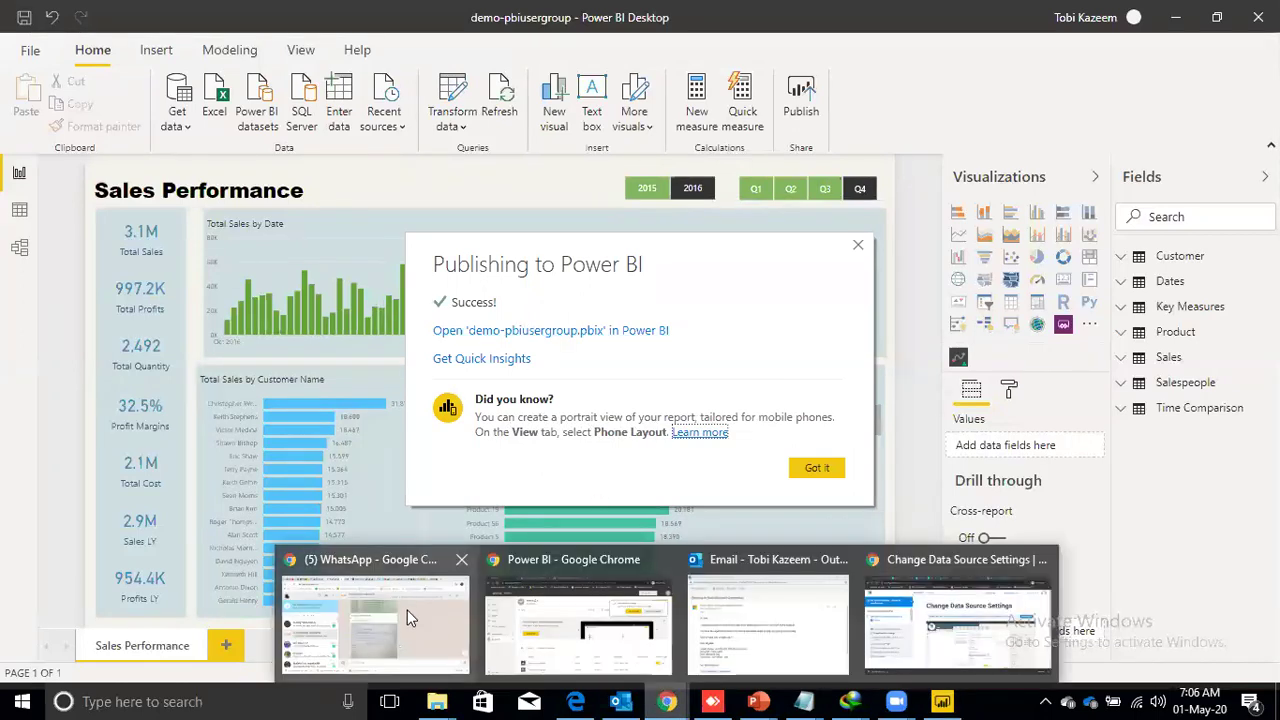
mouse_move(454, 627)
click(577, 620)
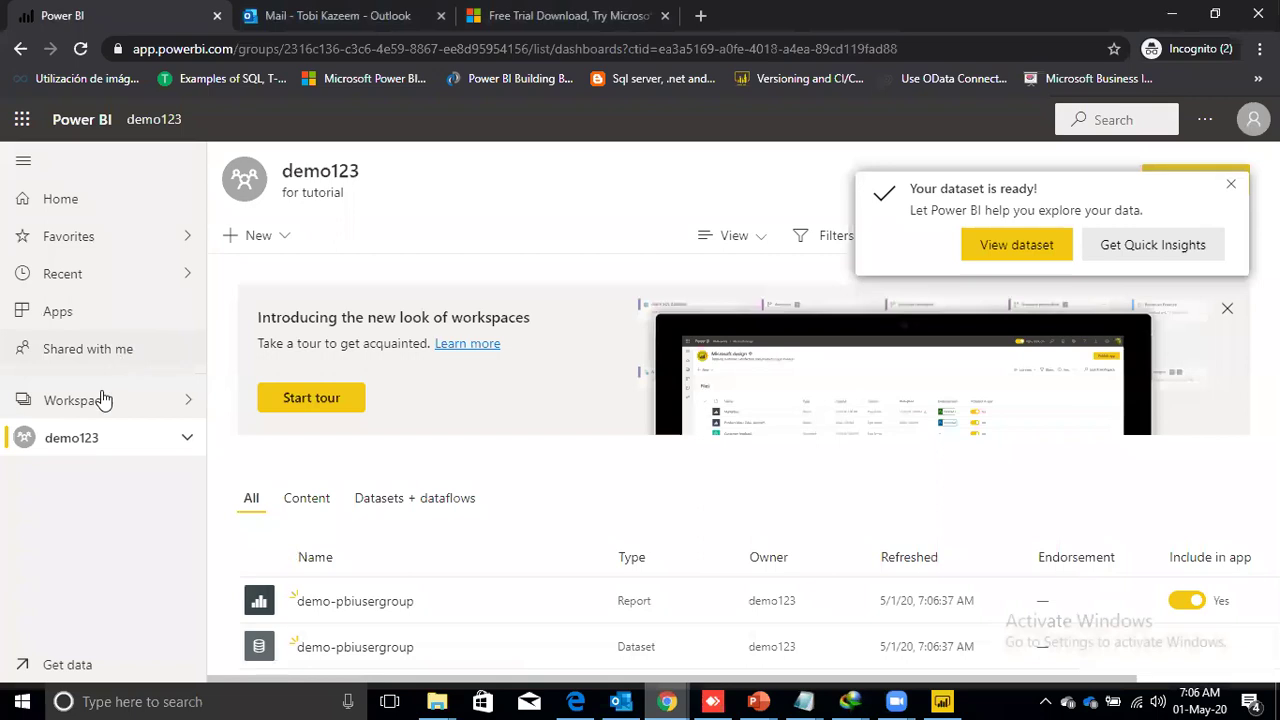
click(80, 50)
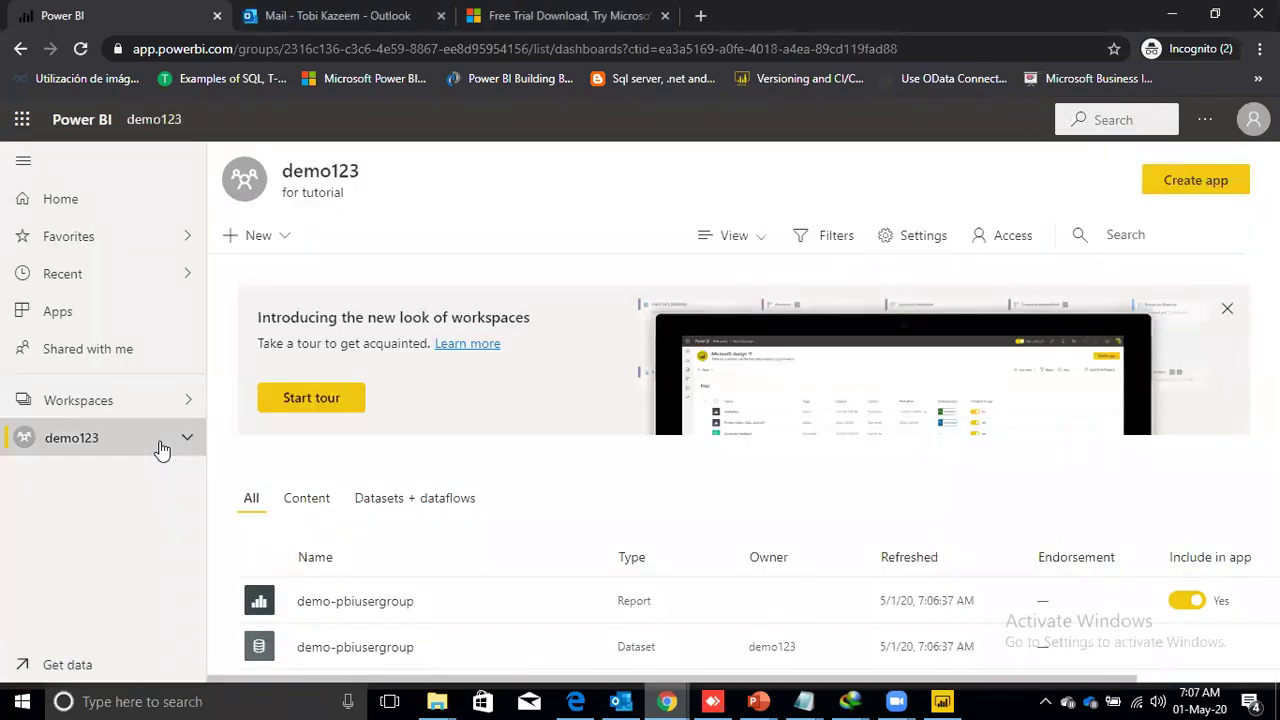
click(186, 440)
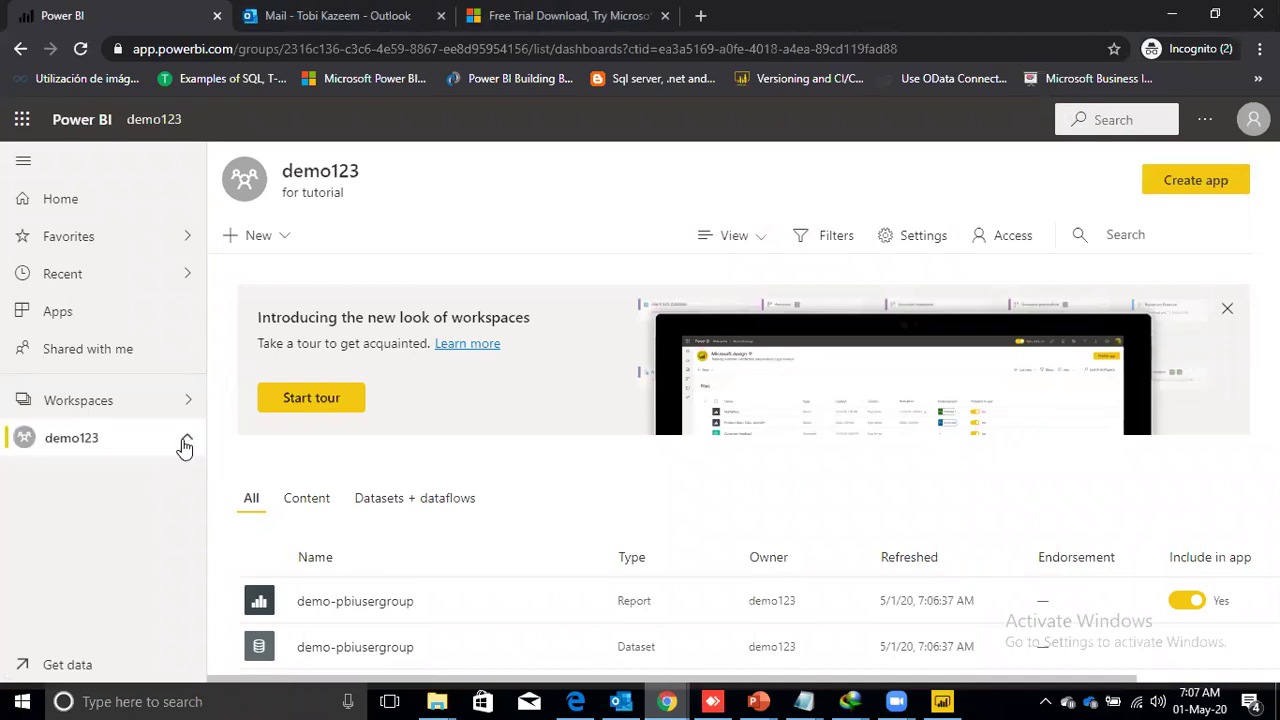
mouse_move(624, 697)
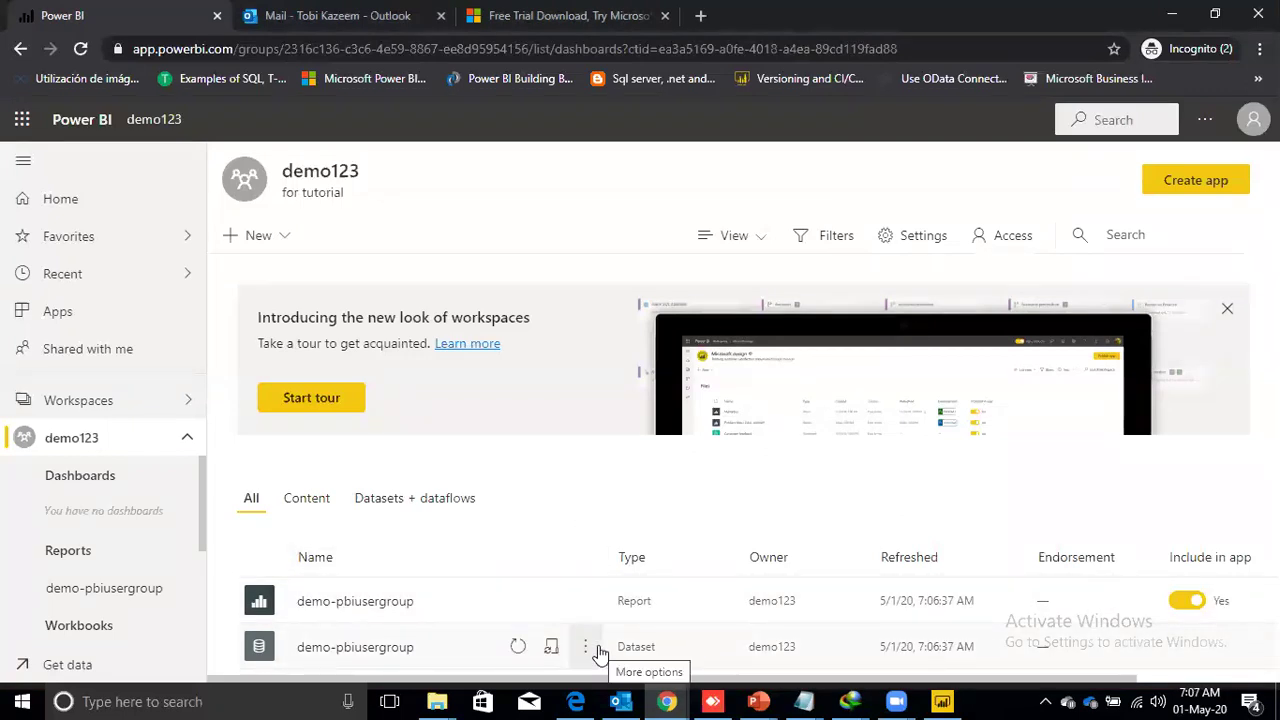
click(357, 604)
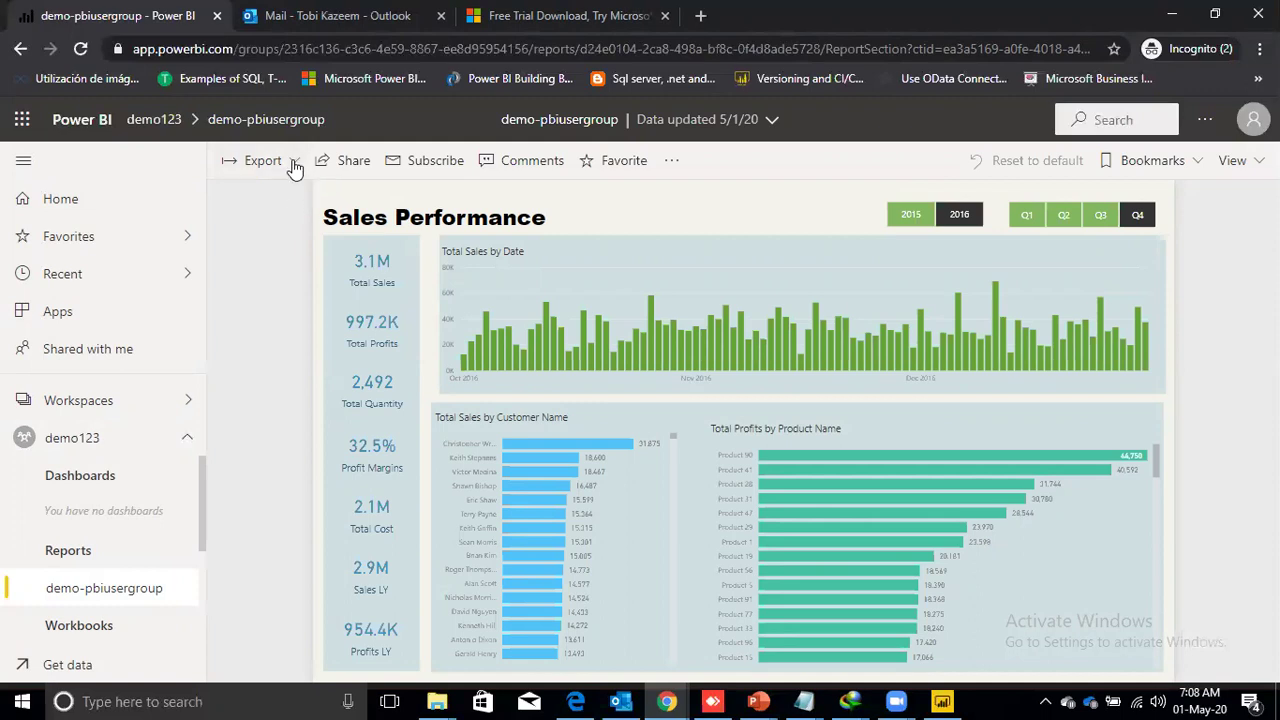
Export the report to PowerPoint with Current Values and open the downloaded presentation on slide 2.
click(293, 162)
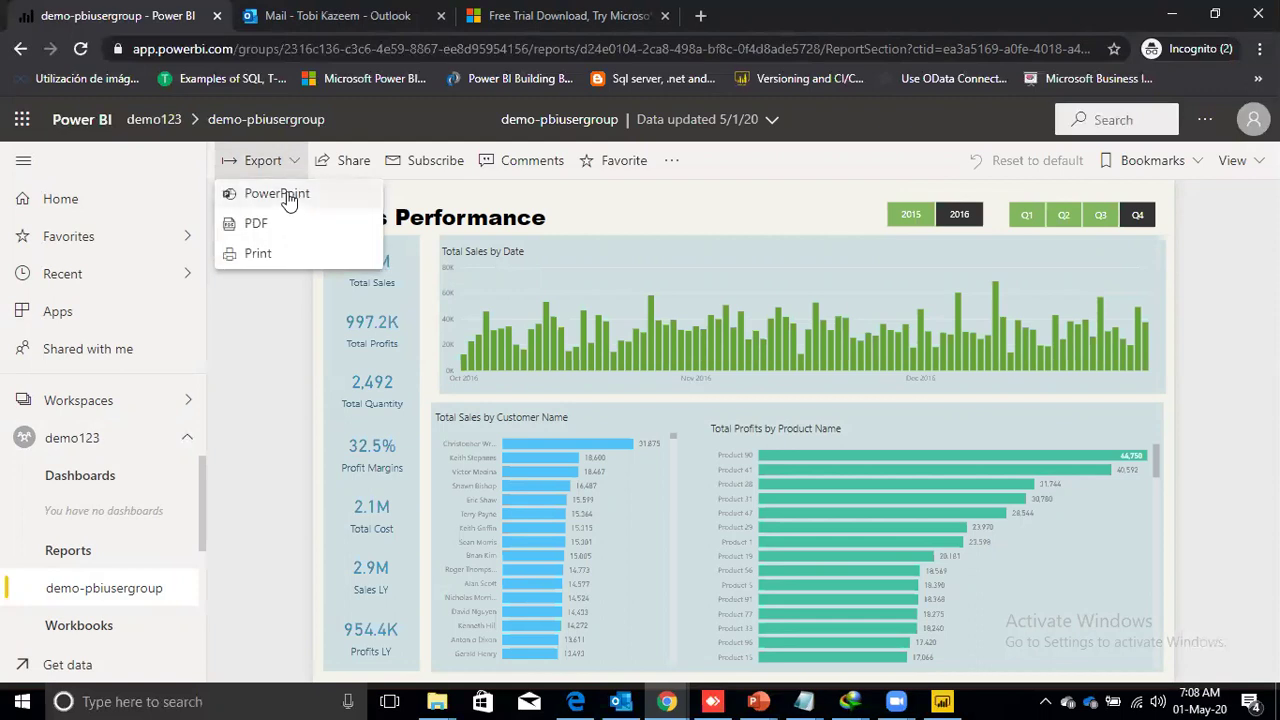
click(288, 196)
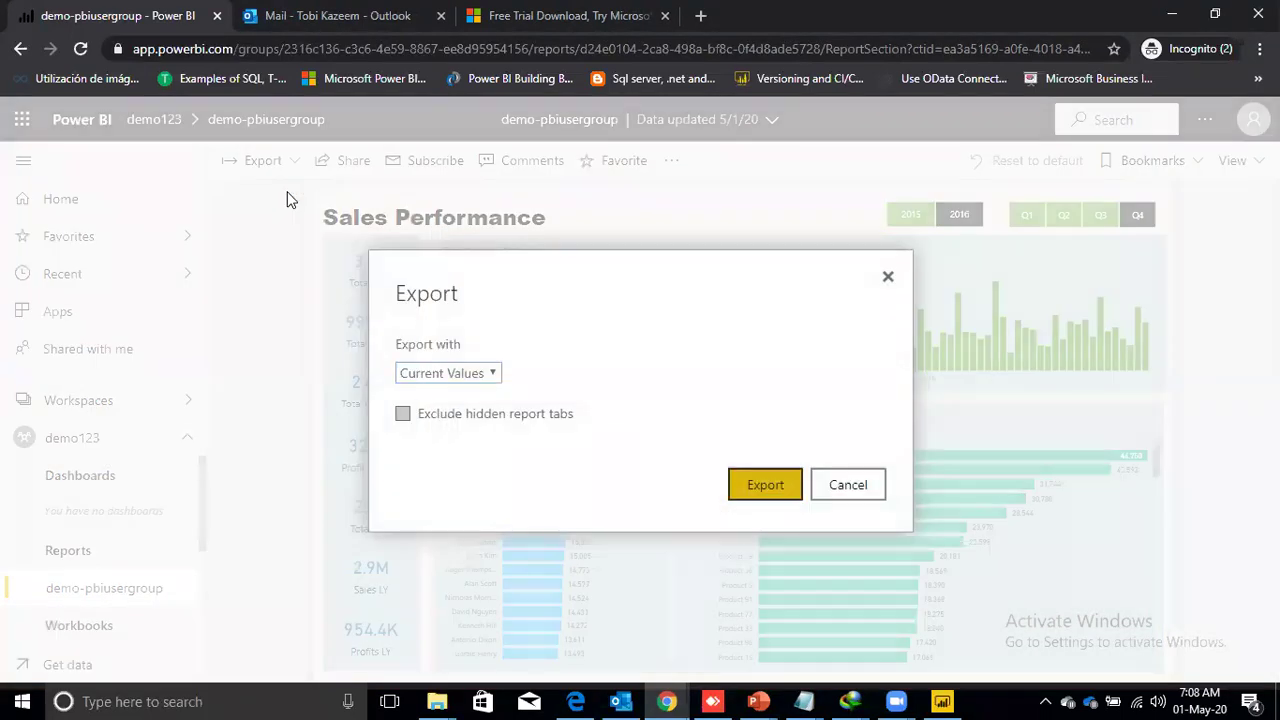
click(763, 490)
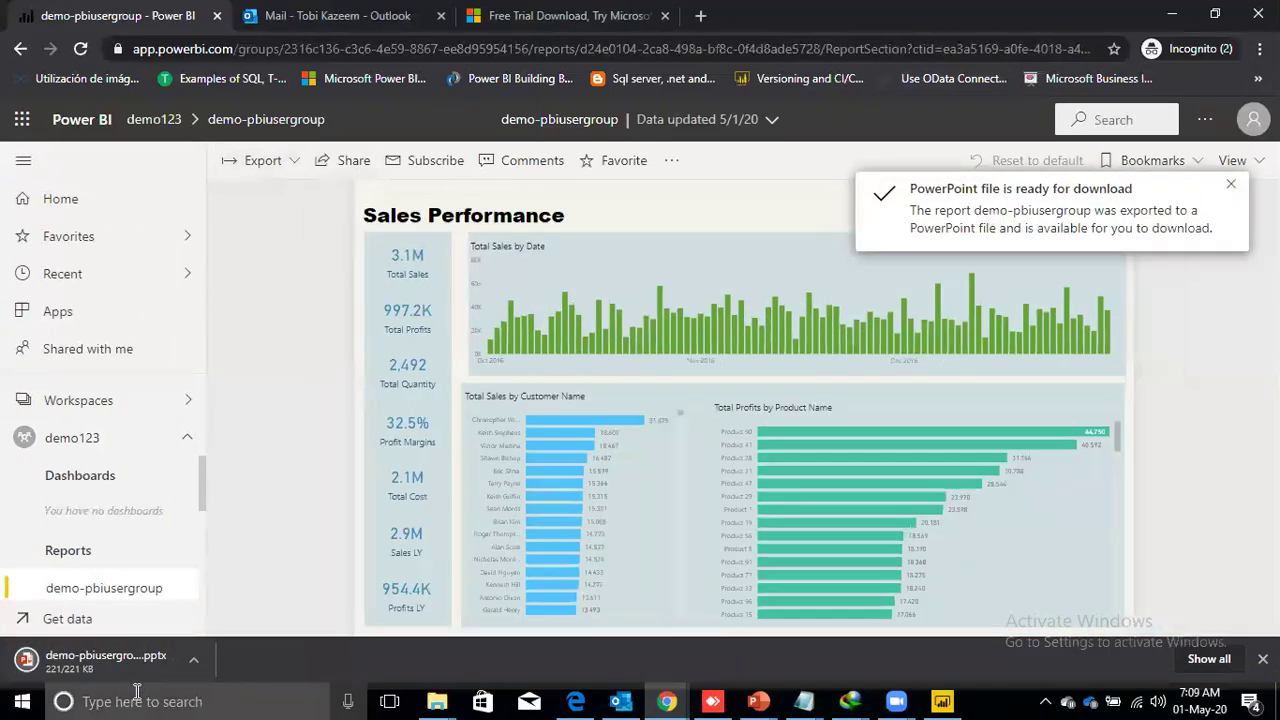
click(127, 668)
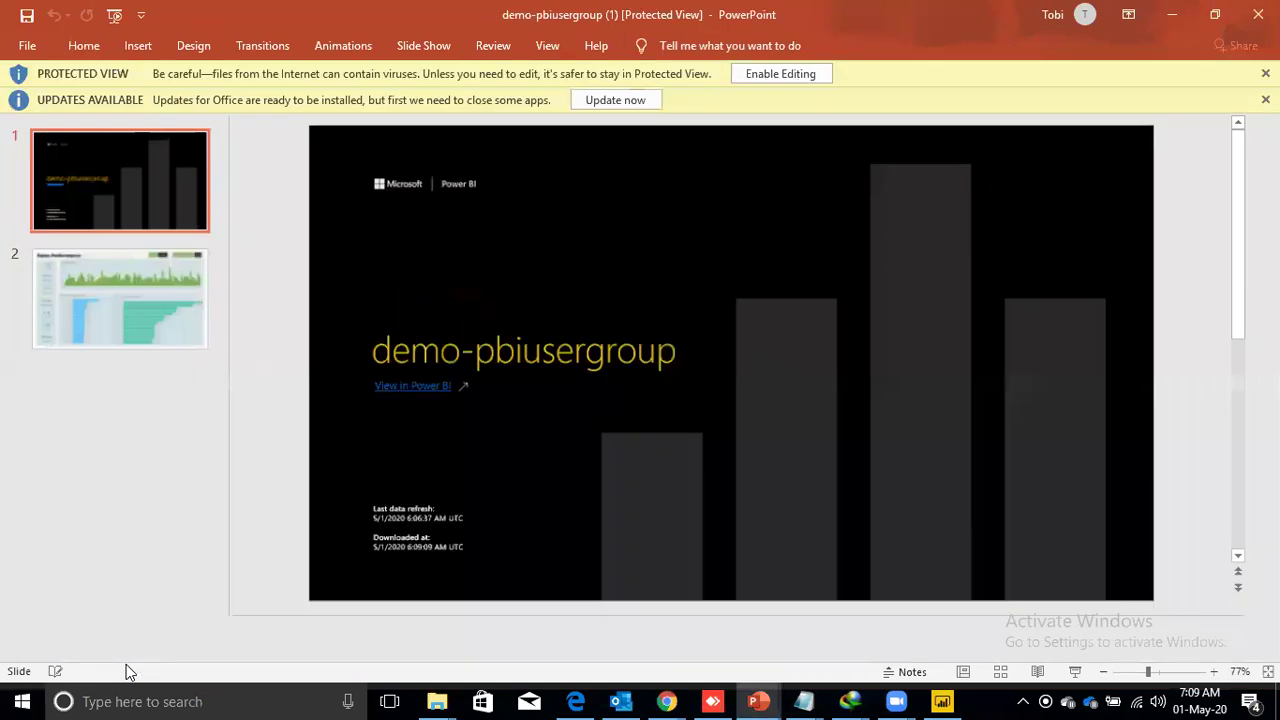
click(169, 325)
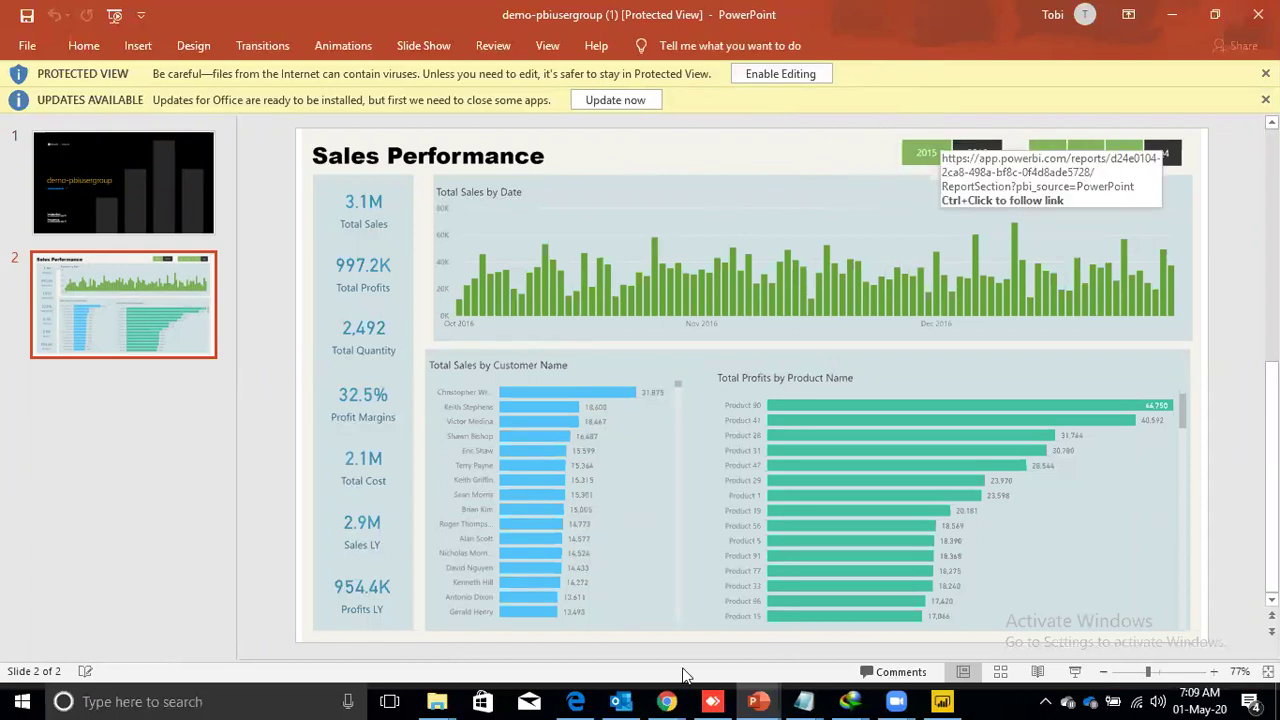
Switch back to the demo-pbiusergroup report in Chrome, view it full screen, and return to the normal view.
mouse_move(668, 701)
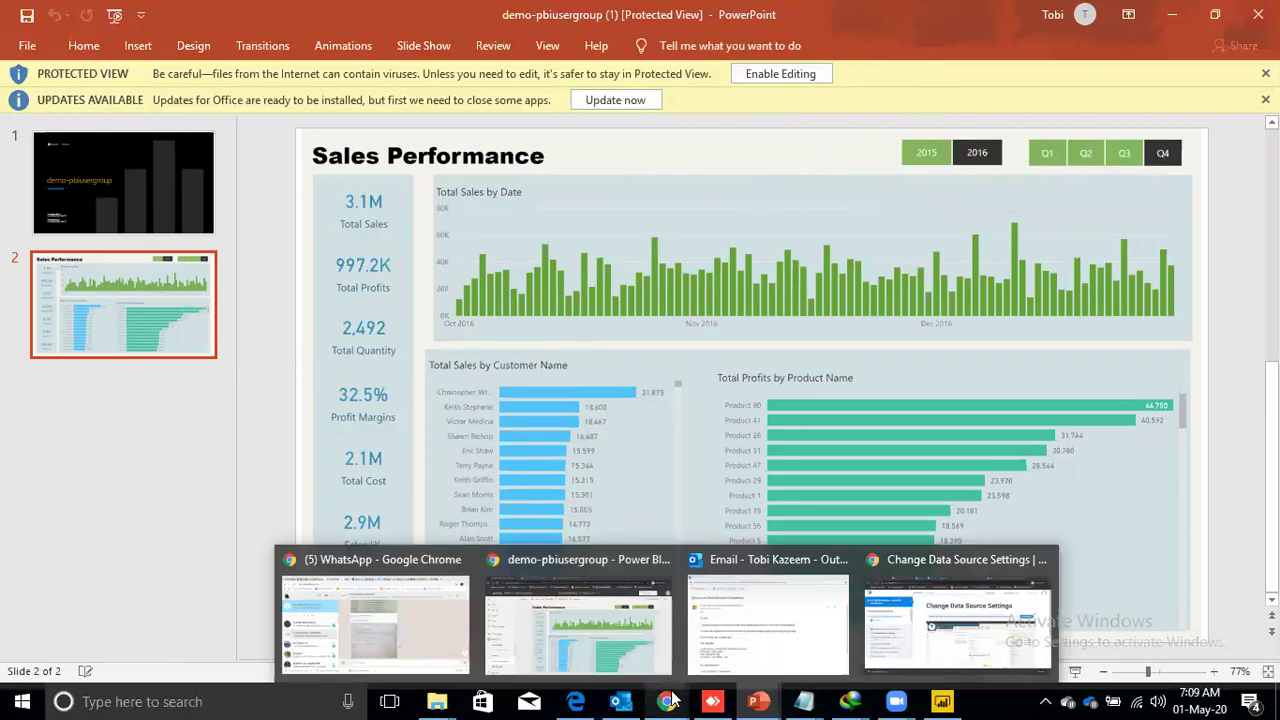
click(628, 628)
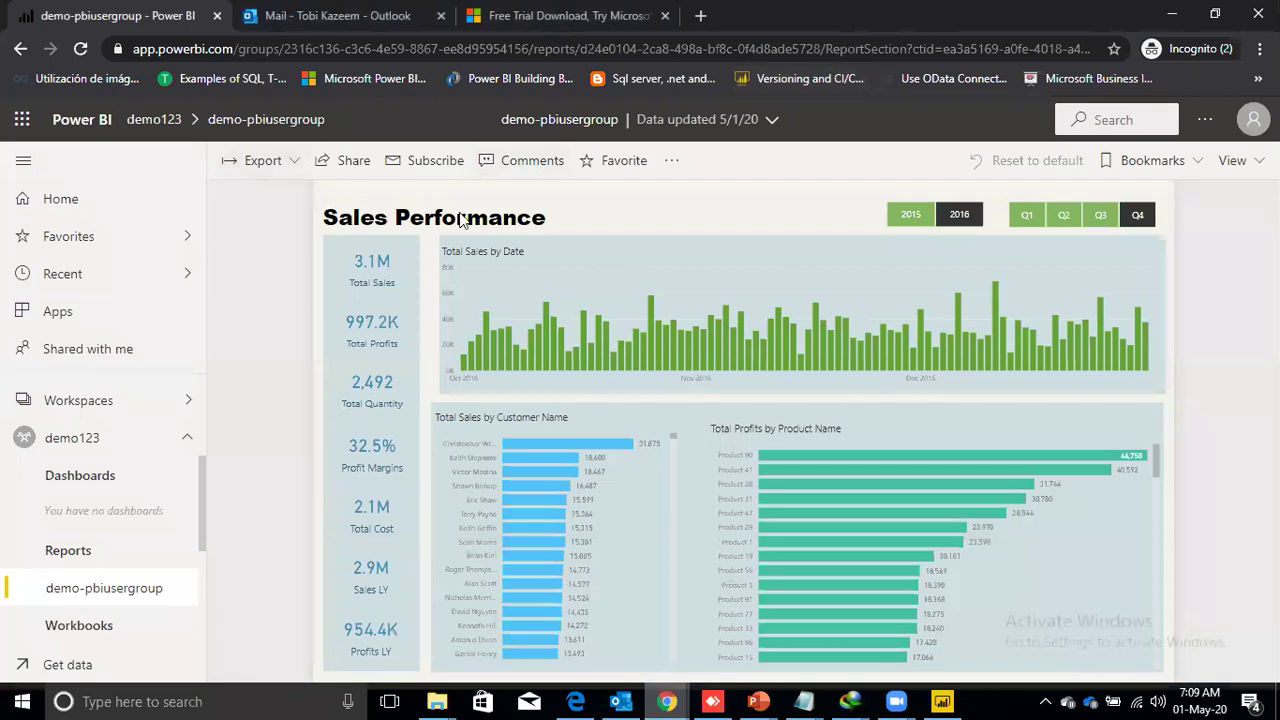
click(1232, 160)
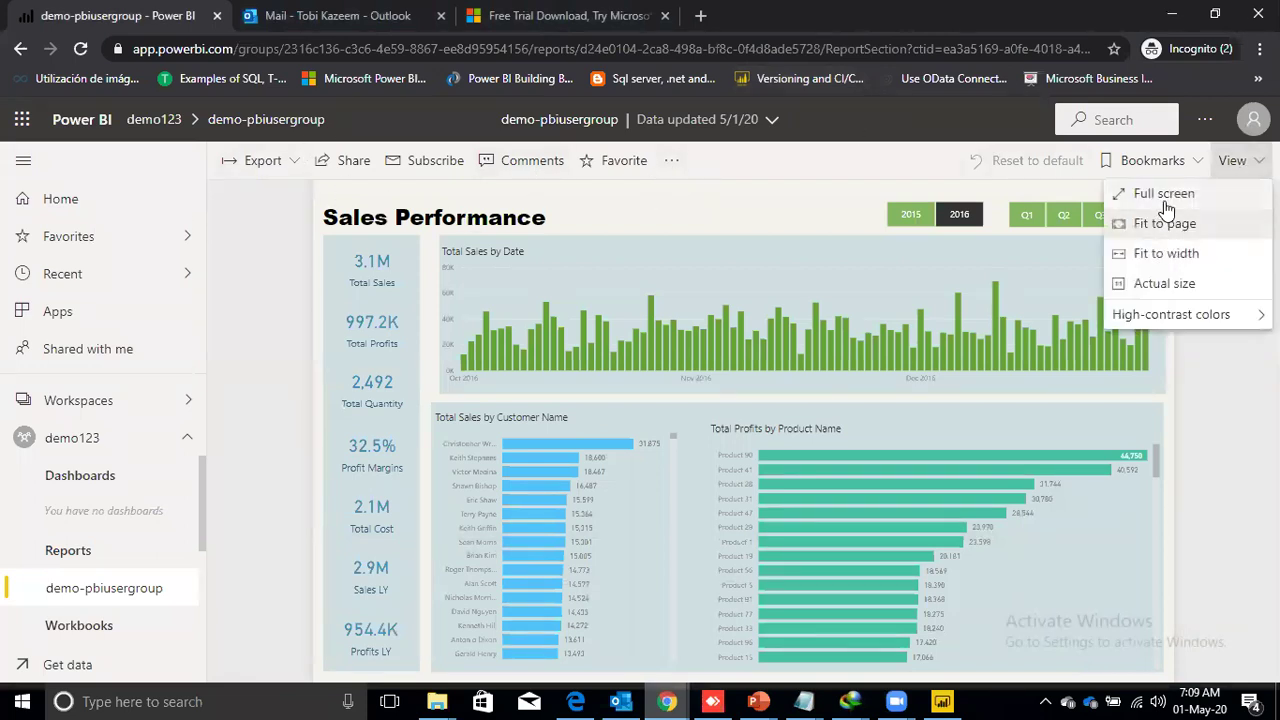
click(1164, 200)
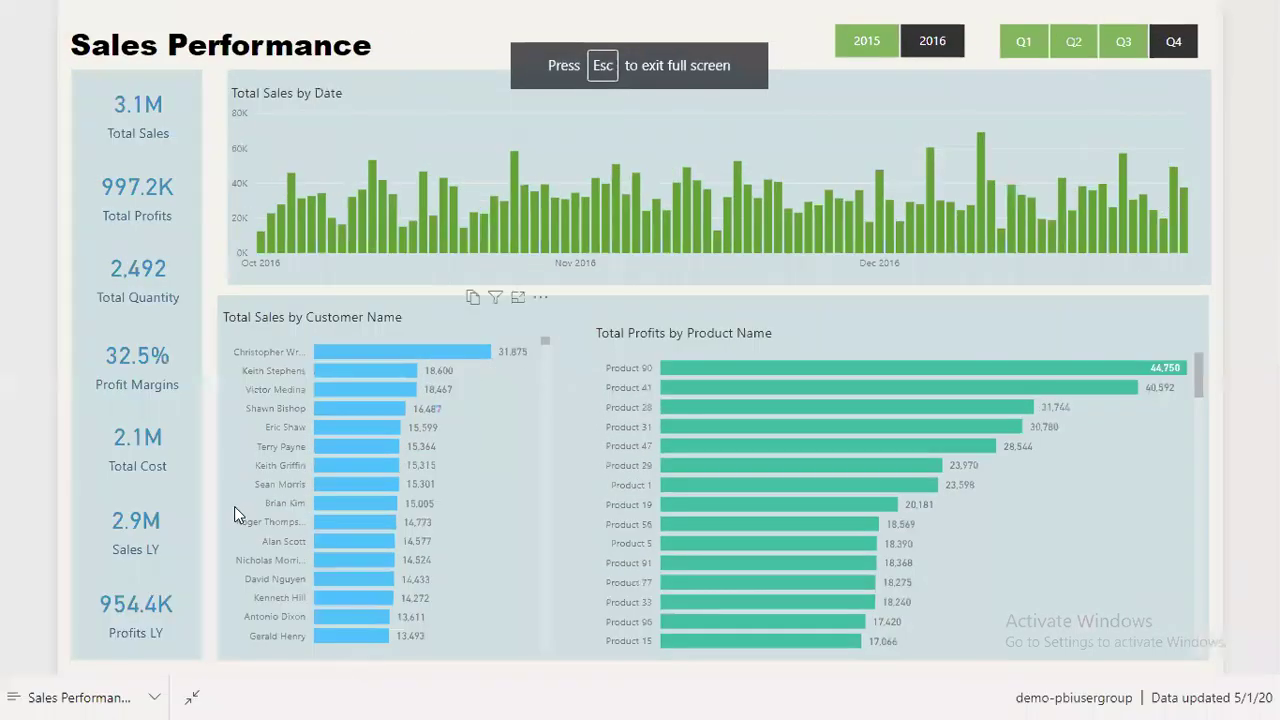
click(192, 697)
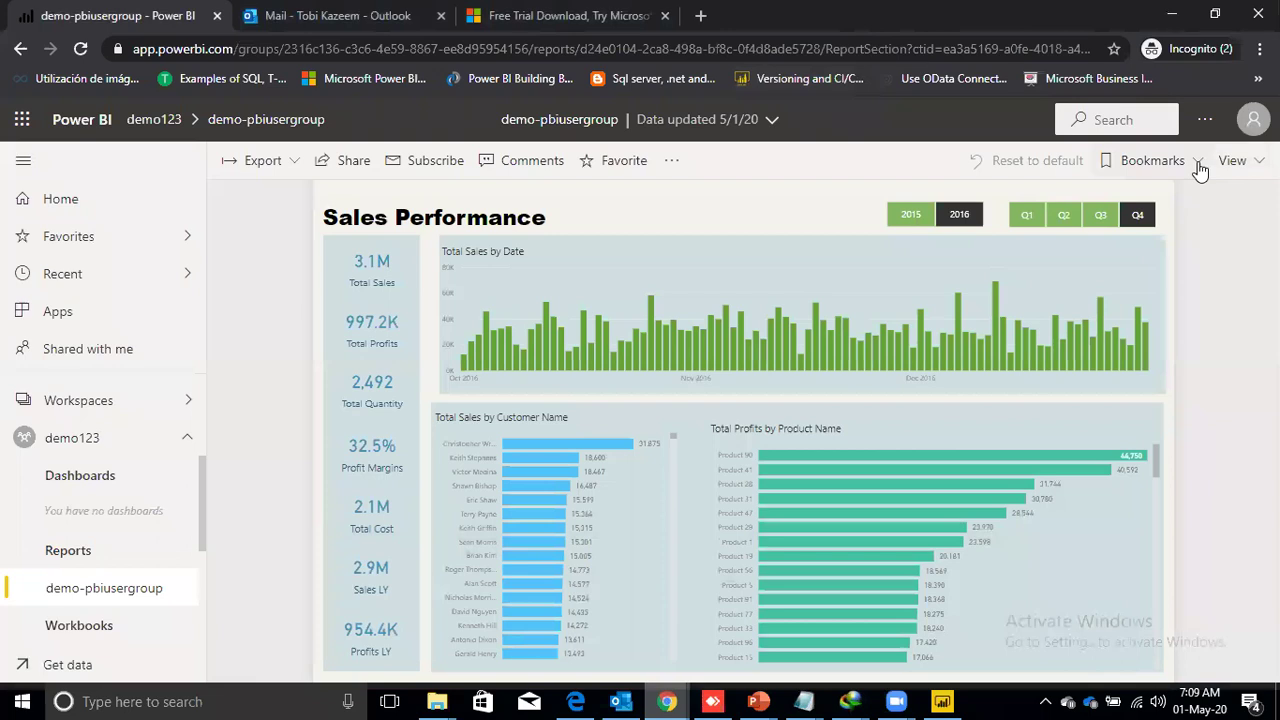
click(1196, 166)
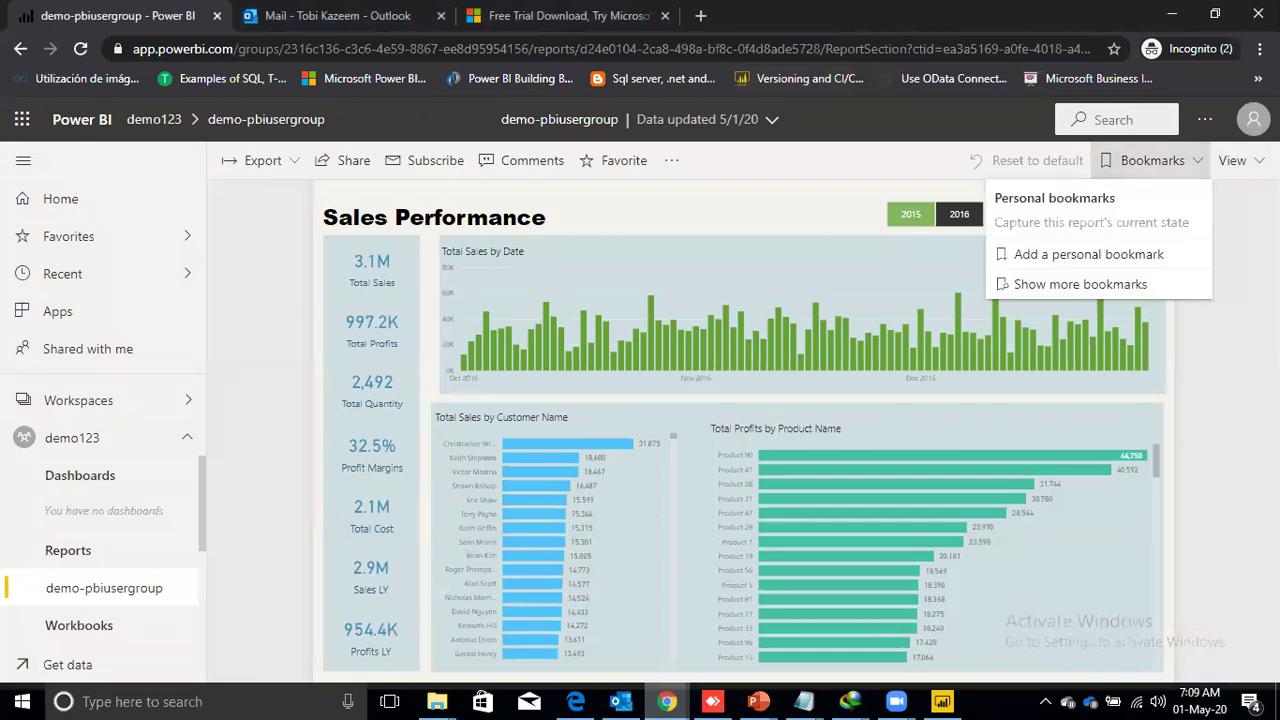
click(1152, 160)
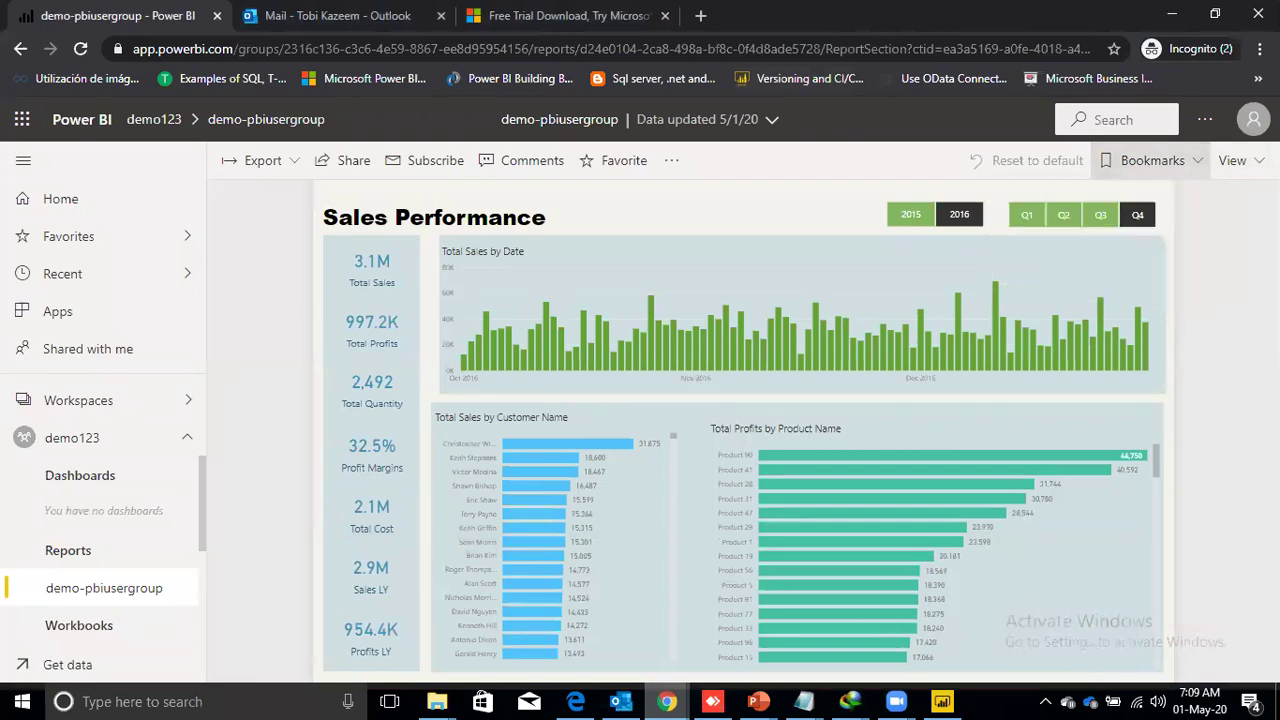
Start sharing the report and grant access to the suggested user whose address starts with "s.".
click(345, 172)
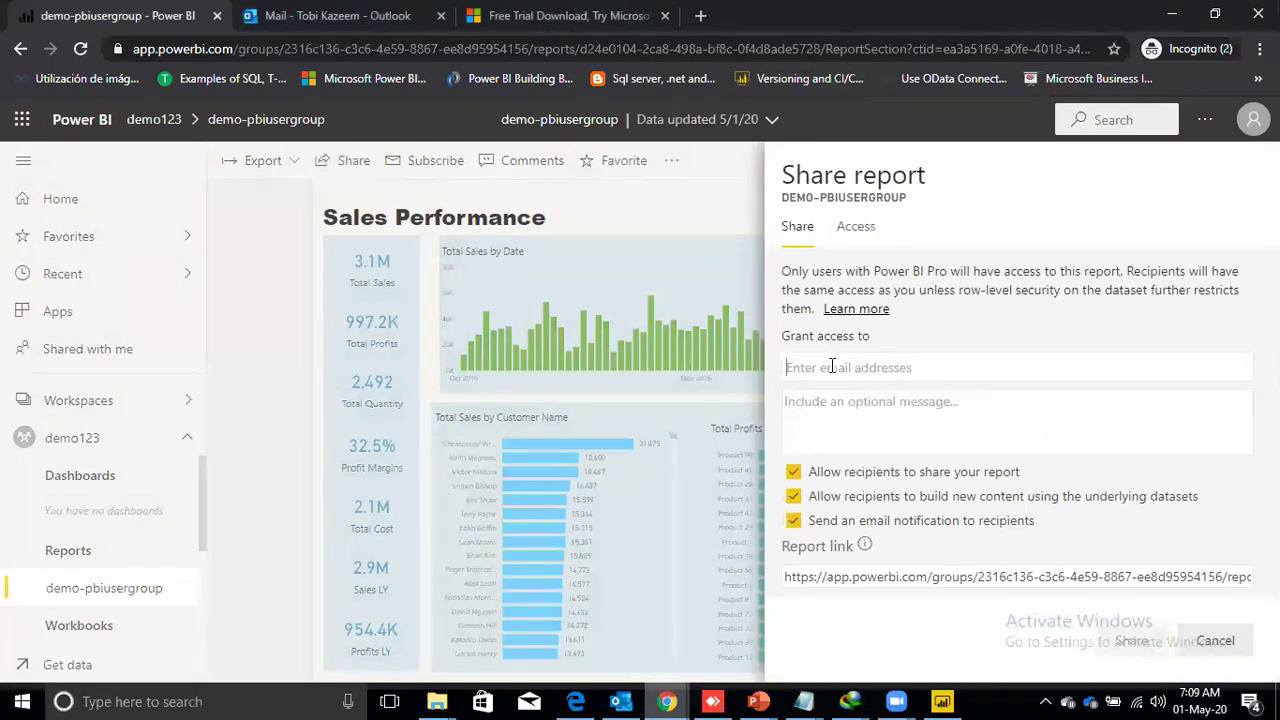
text(s.)
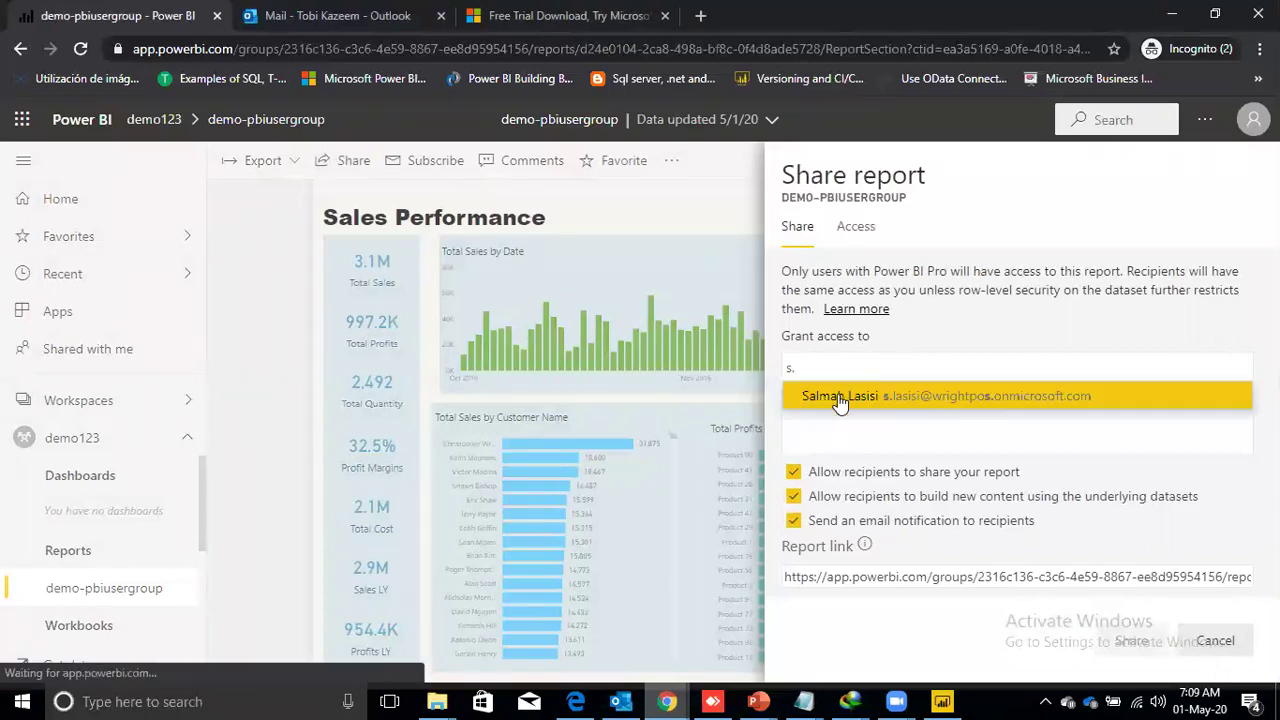
click(837, 405)
Write the optional message as "Dear" plus the recipient's surname, followed by "attached is a copy of sales performance report".
click(820, 408)
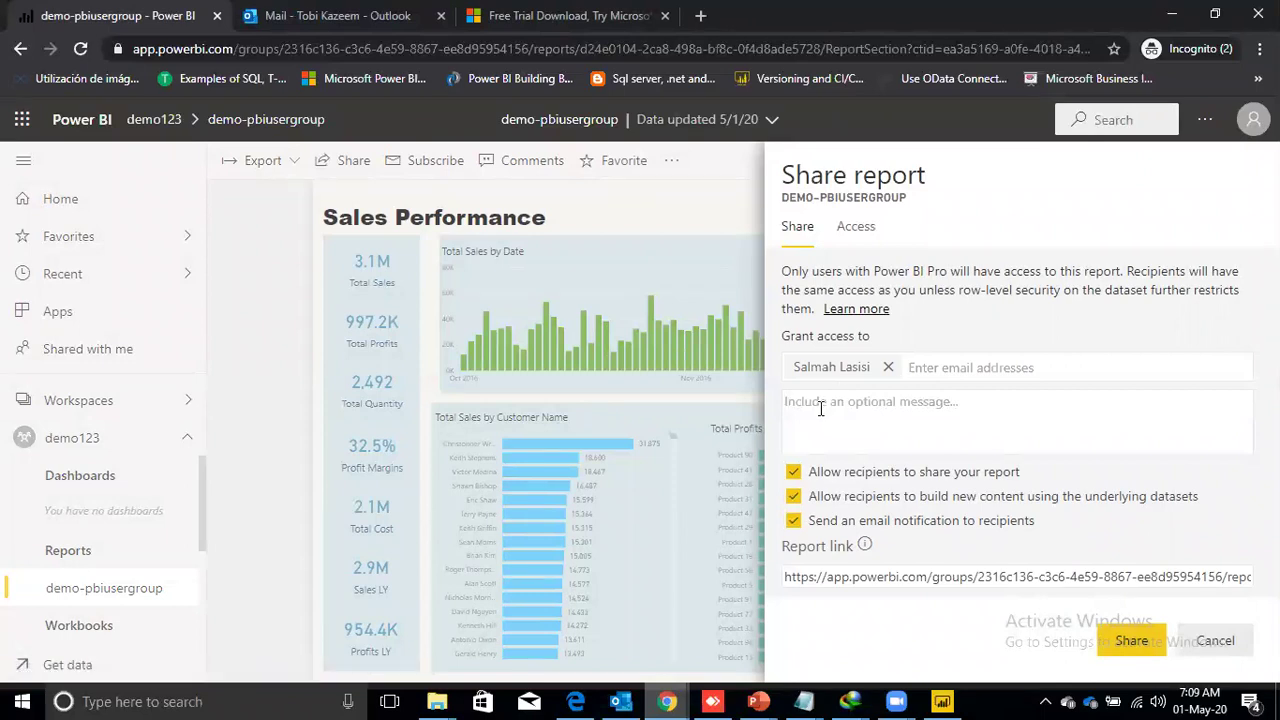
text(Dear )
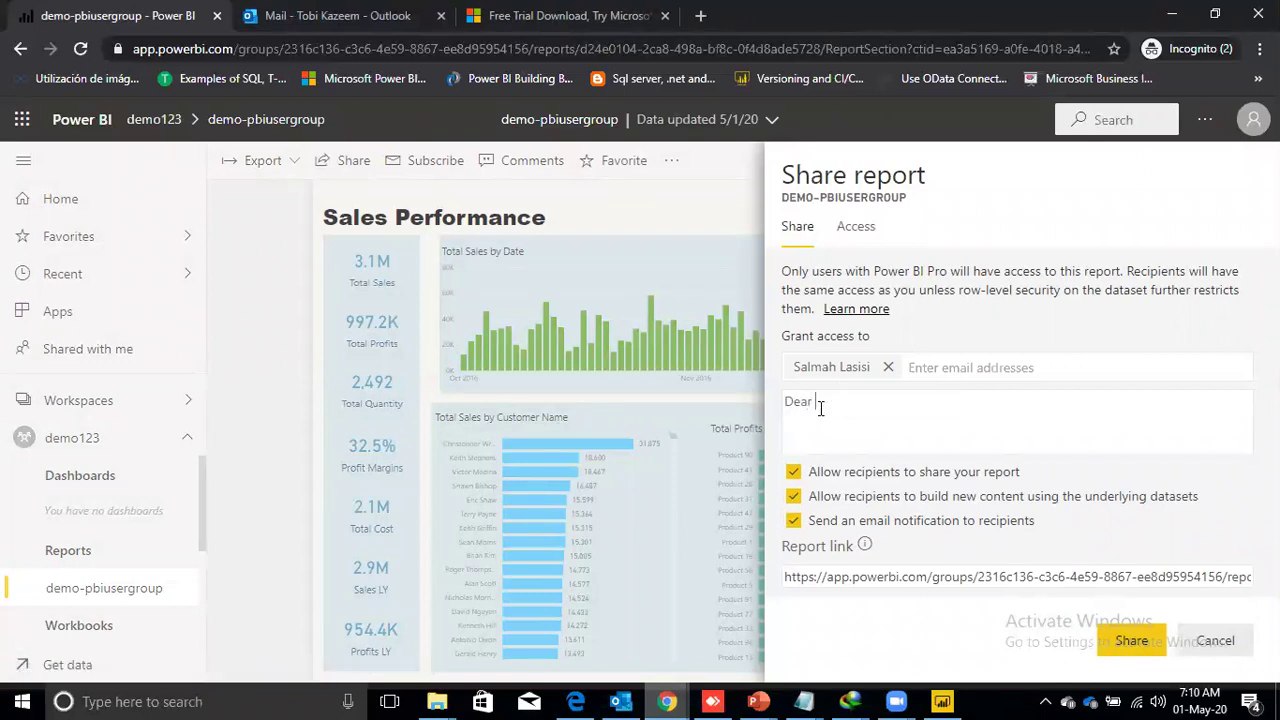
text(Lasisi)
text(, )
text(Pl)
key(BackSpace)
key(BackSpace)
text(find )
text(a)
key(BackSpace)
key(BackSpace)
key(BackSpace)
key(BackSpace)
key(BackSpace)
text(att)
text(ac)
text(he )
text(i)
text(d is )
text(a cop)
text(y of )
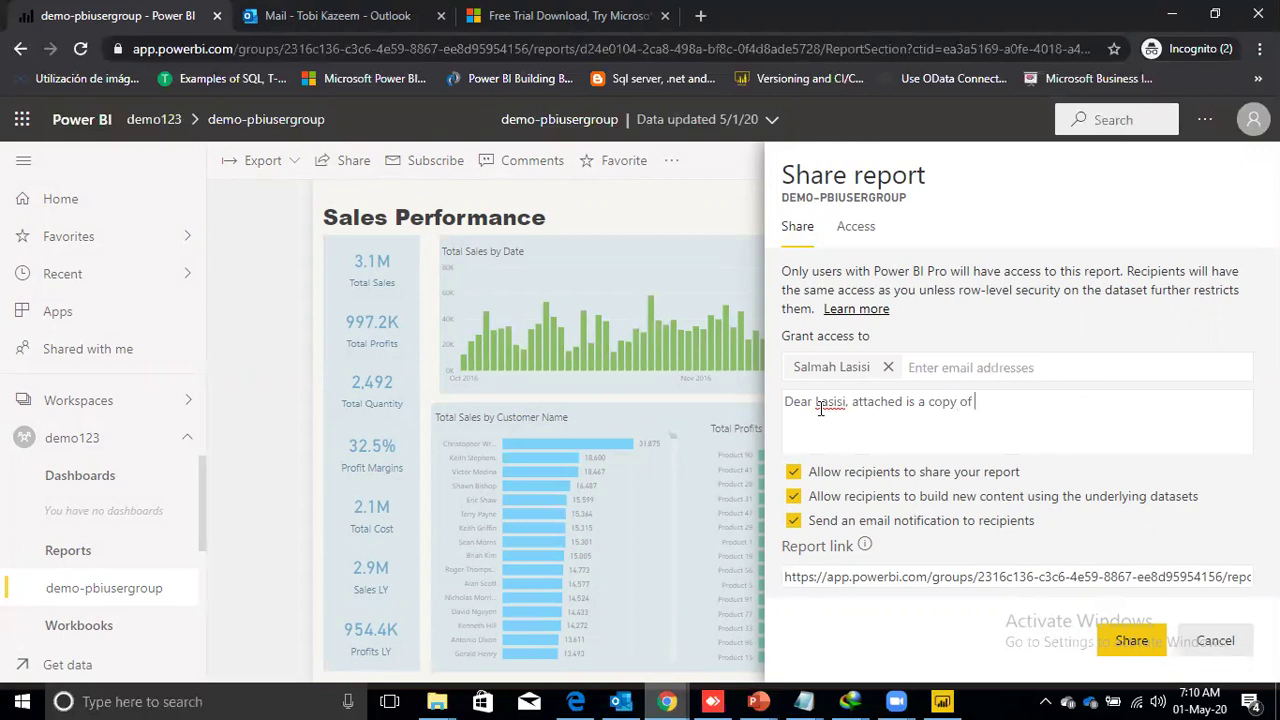
text(sales performance report)
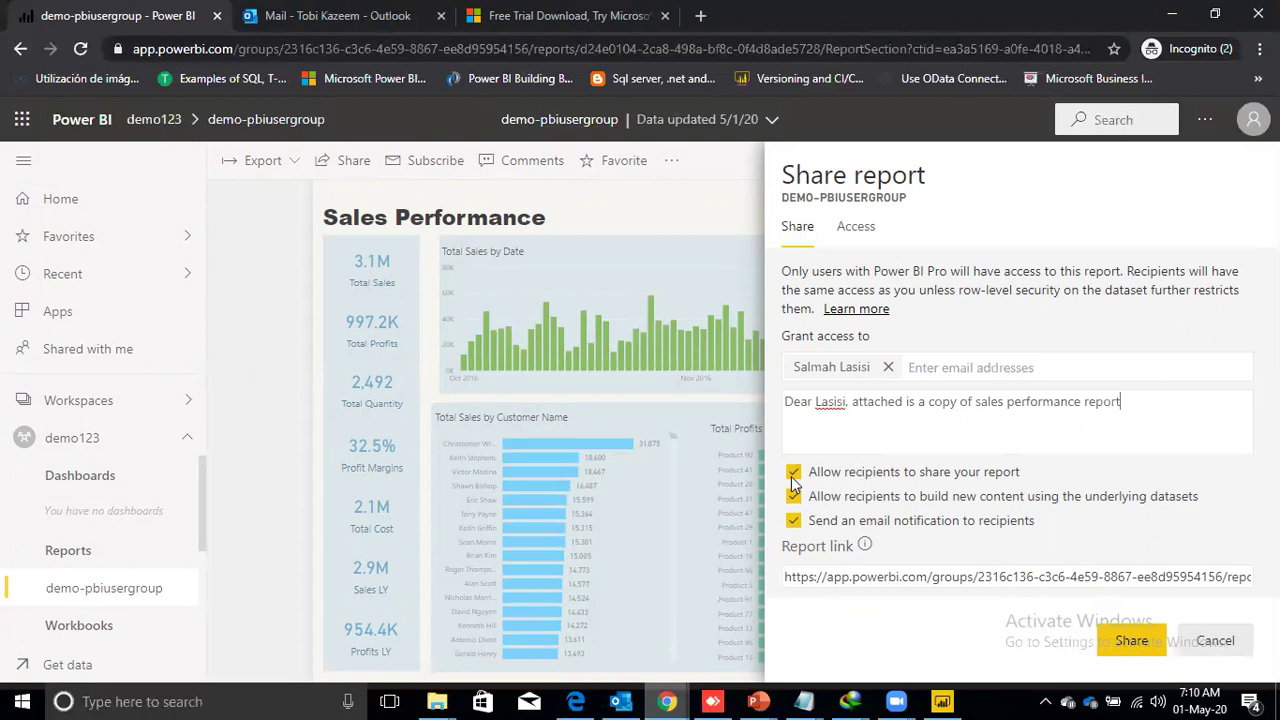
Disable Allow recipients to share your report, and share the report after reviewing its access list.
click(794, 476)
click(862, 243)
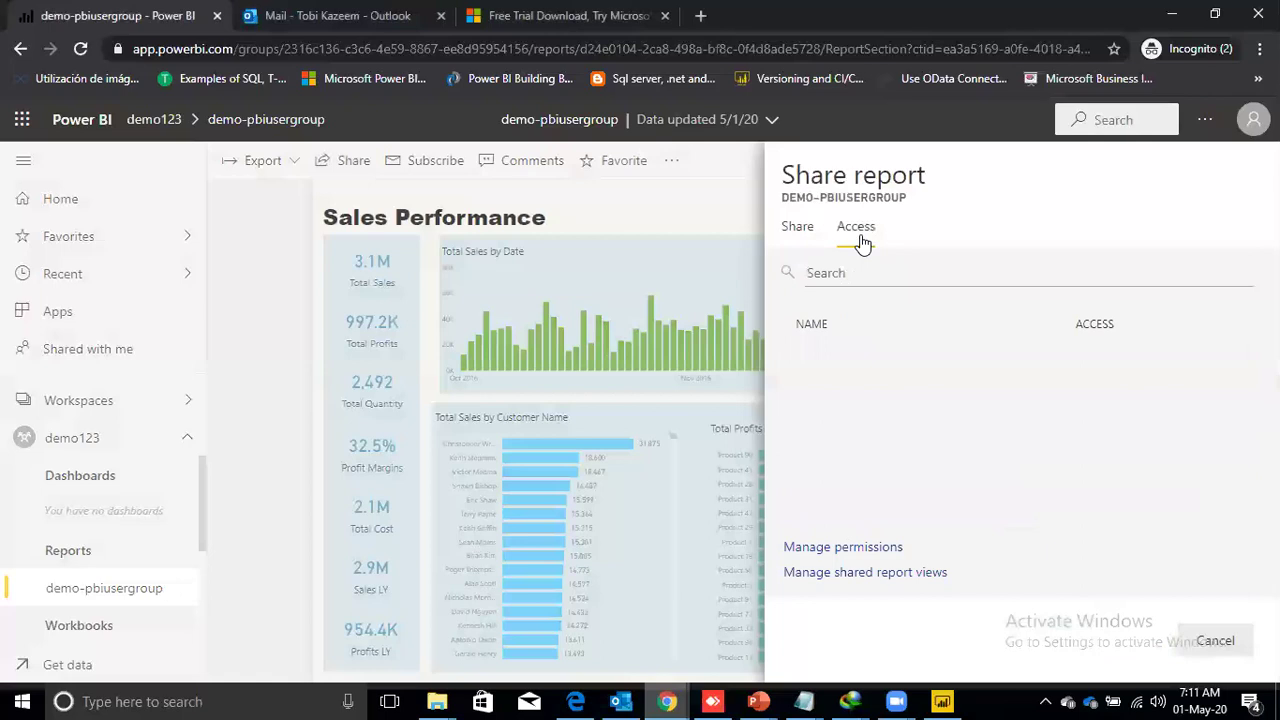
click(799, 228)
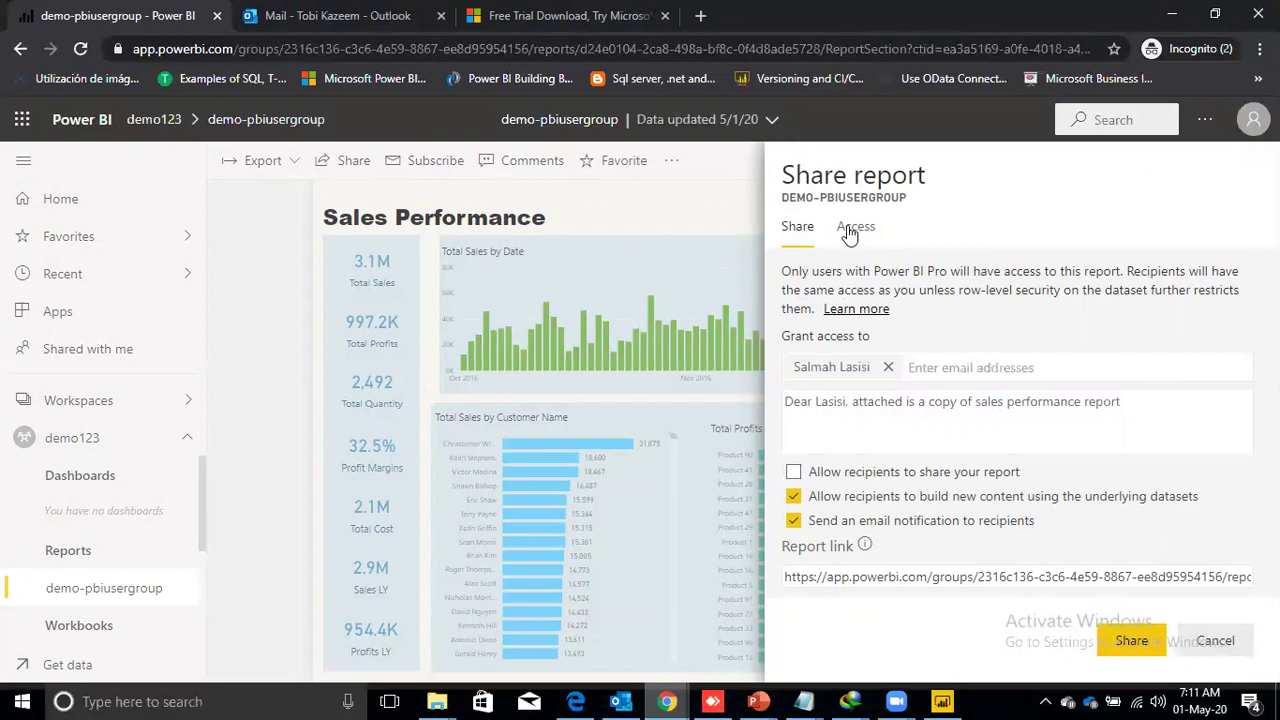
click(852, 238)
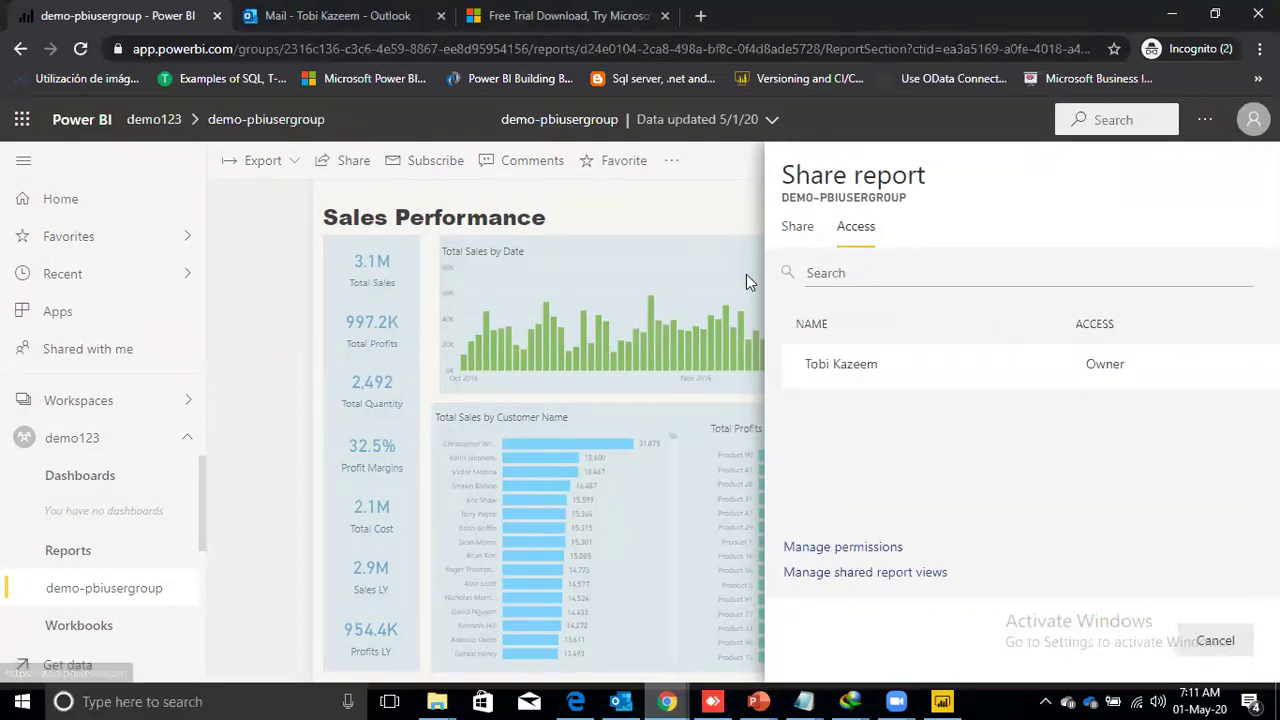
click(799, 232)
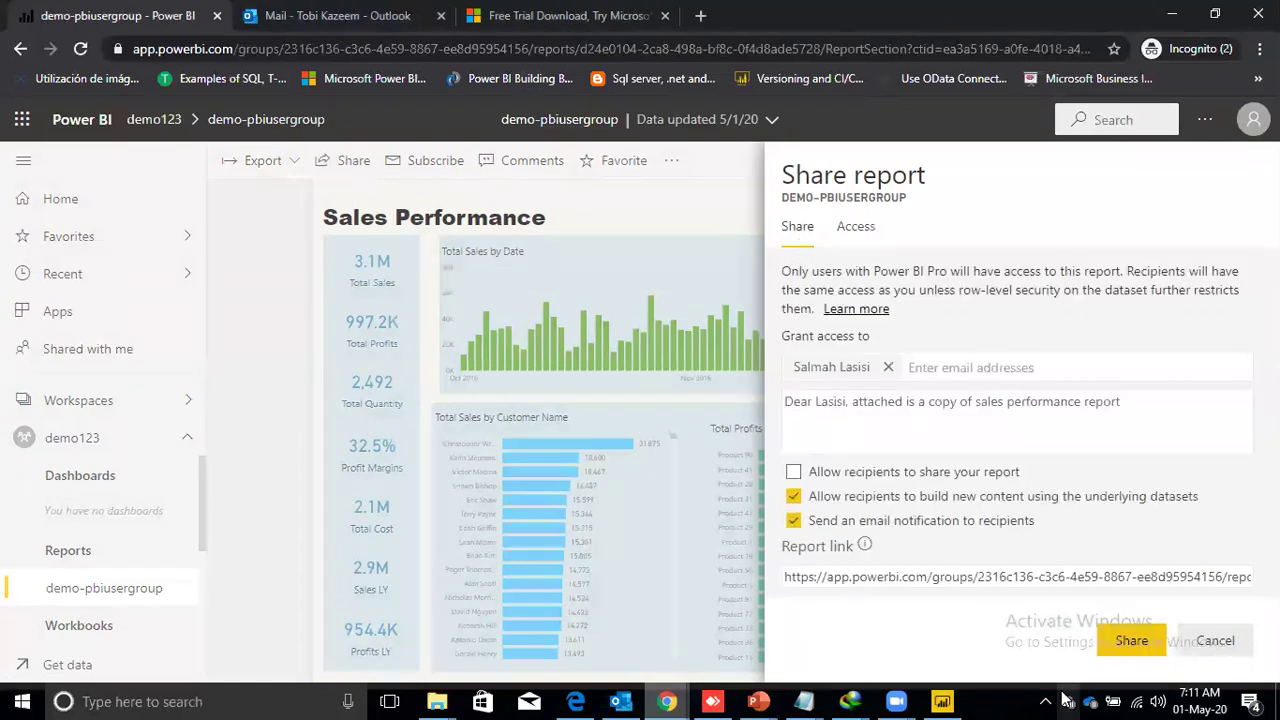
click(1117, 650)
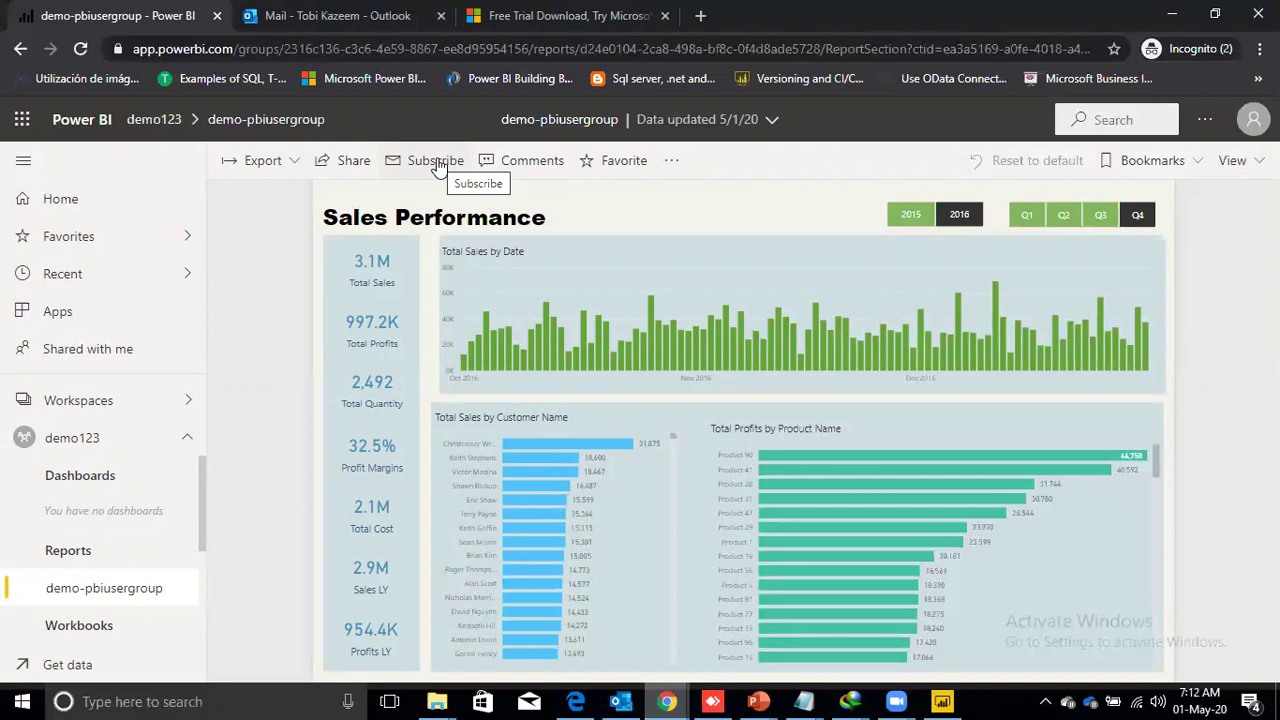
Add a new email subscription with the subject "Sales Performance" and the message "Kindly check the value for today".
click(437, 162)
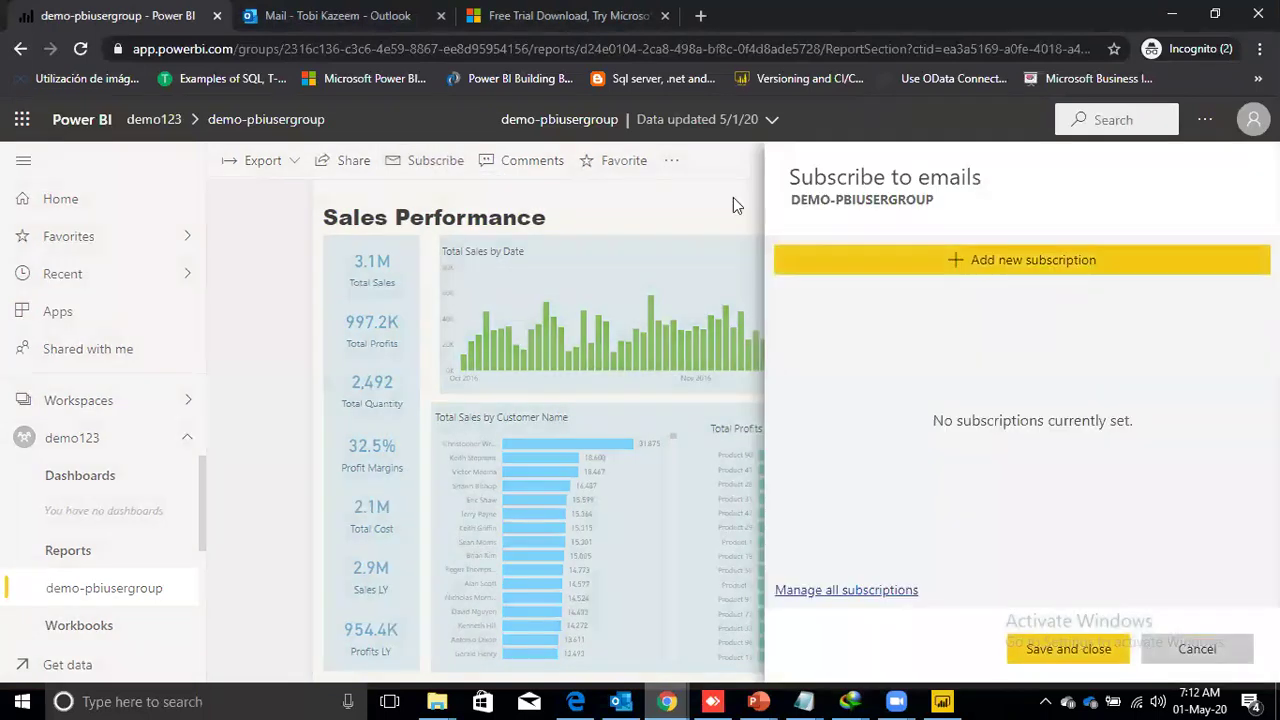
click(1014, 261)
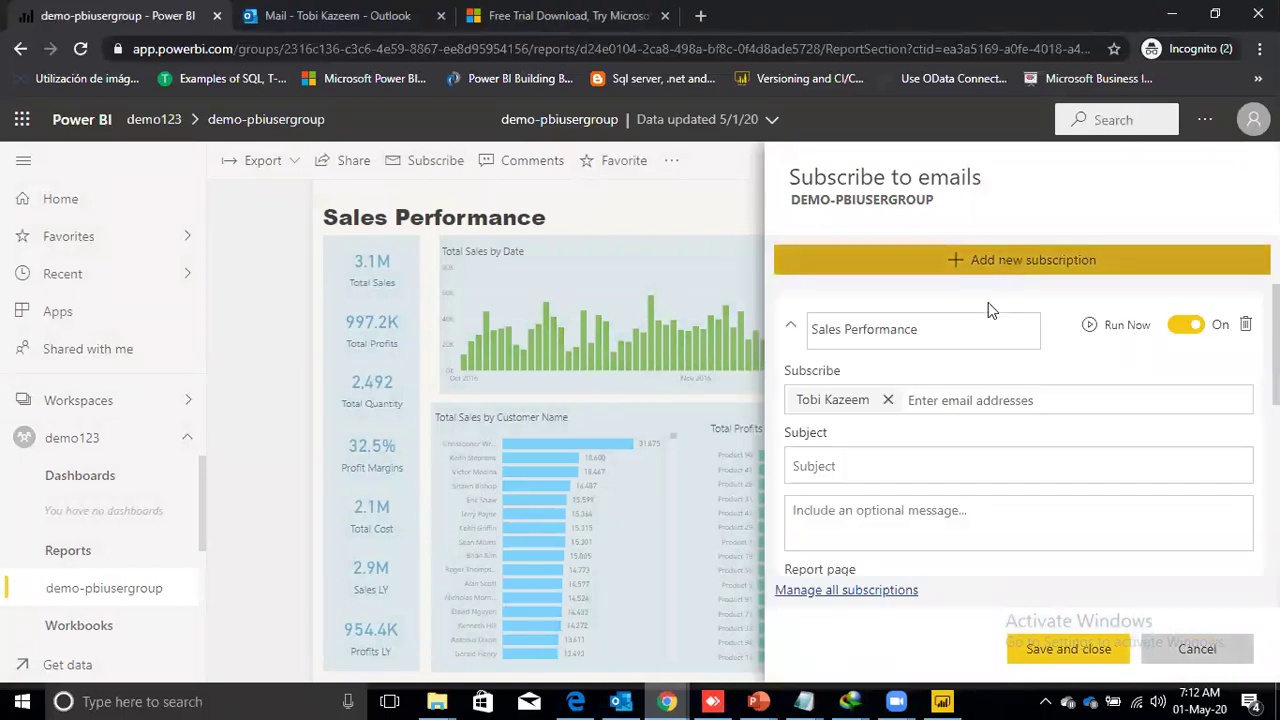
click(845, 470)
text(Sale)
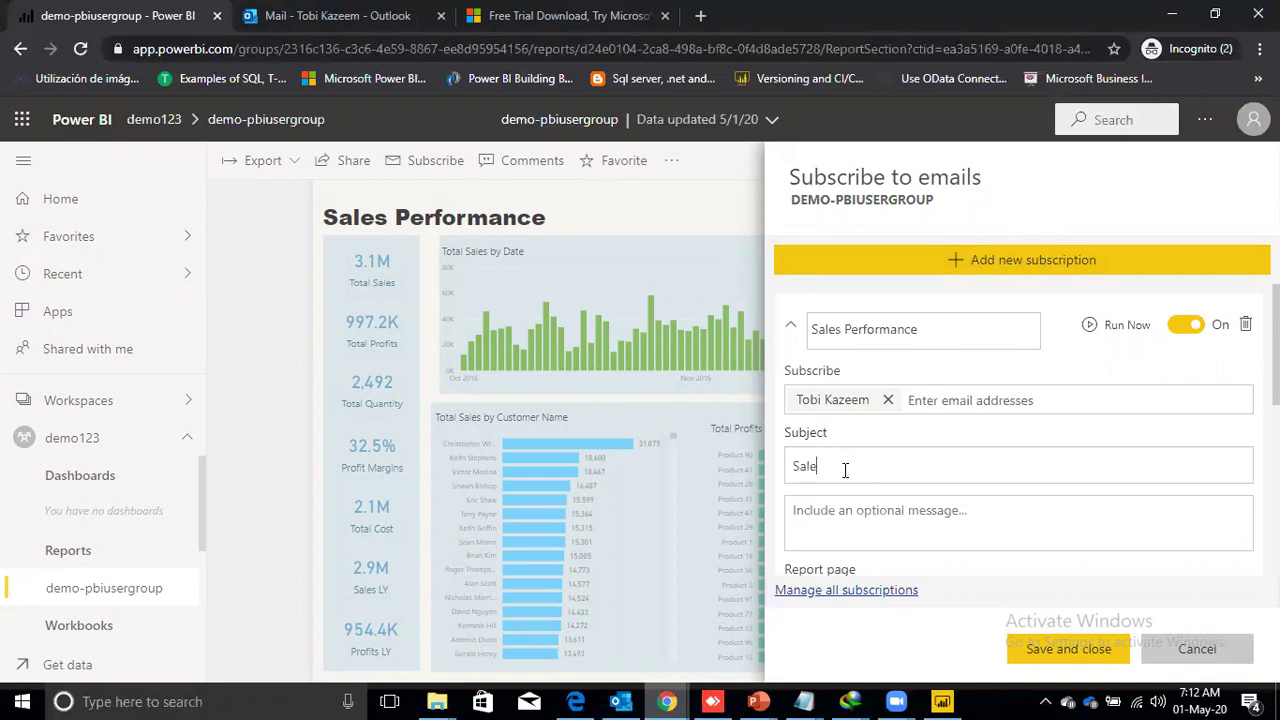
text(s Perfo)
text(rmance)
text(Kindl)
text(y)
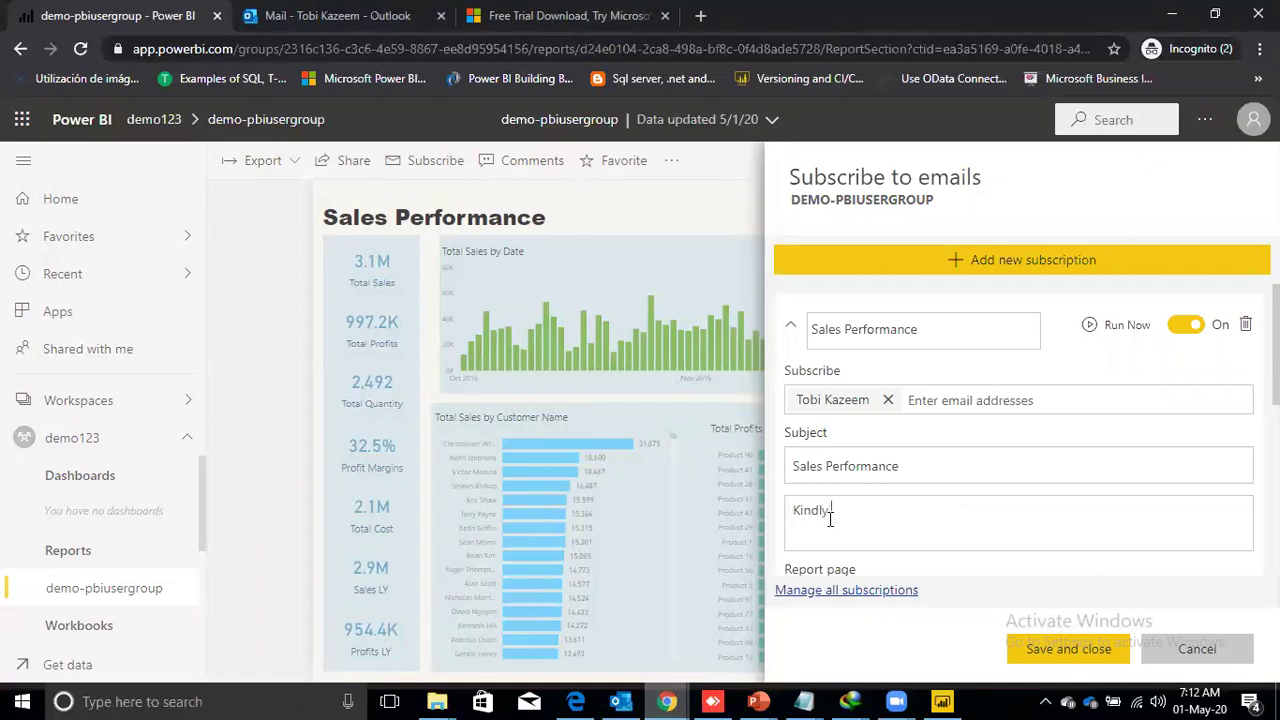
text( check the value for today)
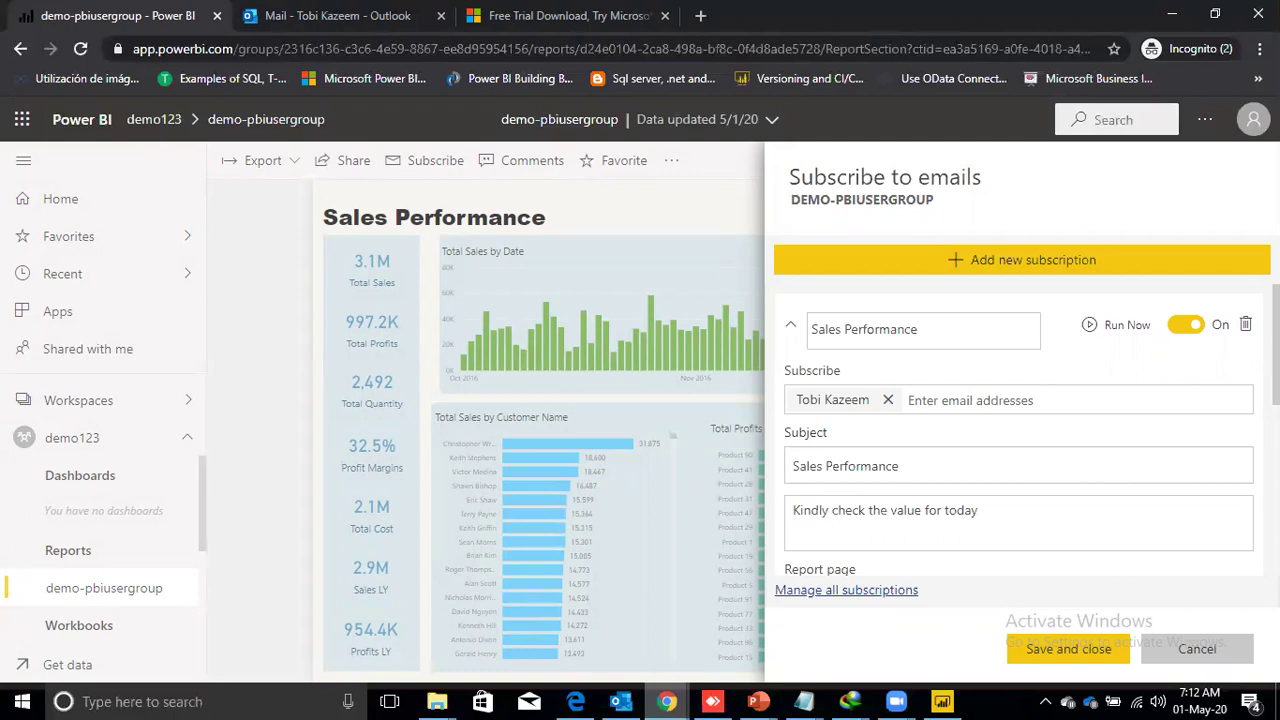
Choose the Sales Performance report page for the subscription and set a Weekly frequency that excludes Sunday and Saturday.
scroll(1019, 430, down, 2)
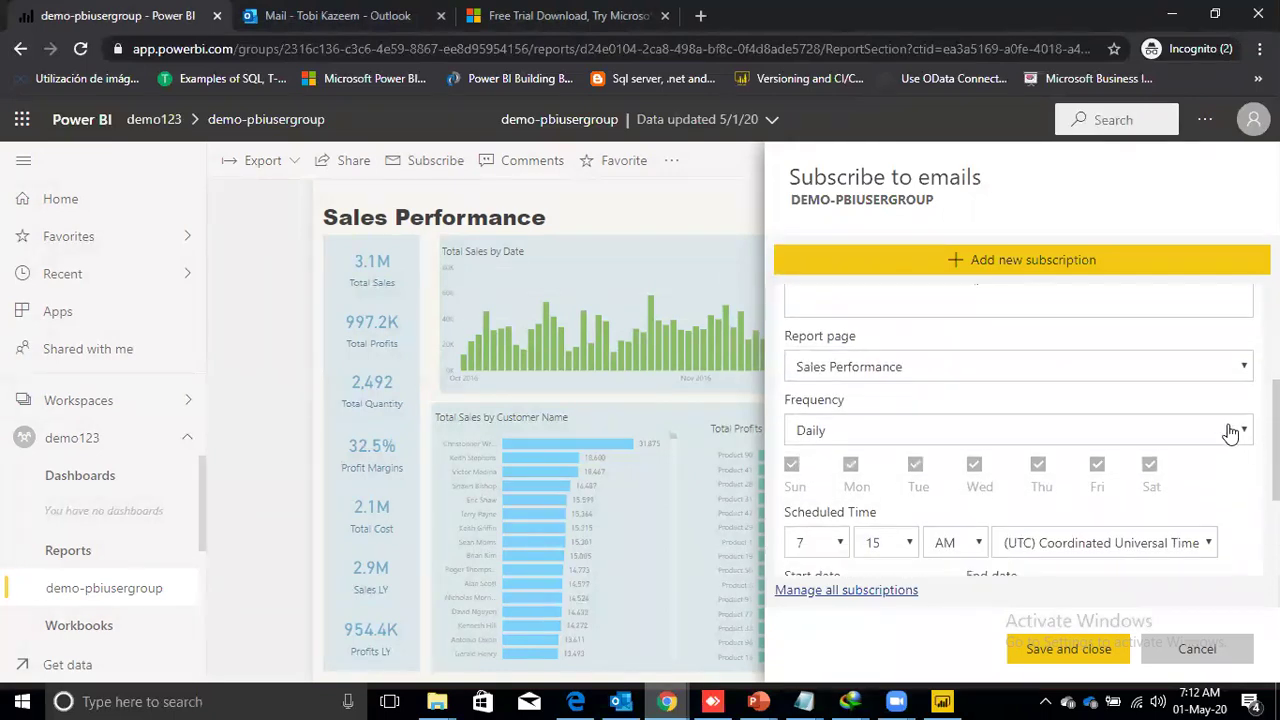
click(1225, 370)
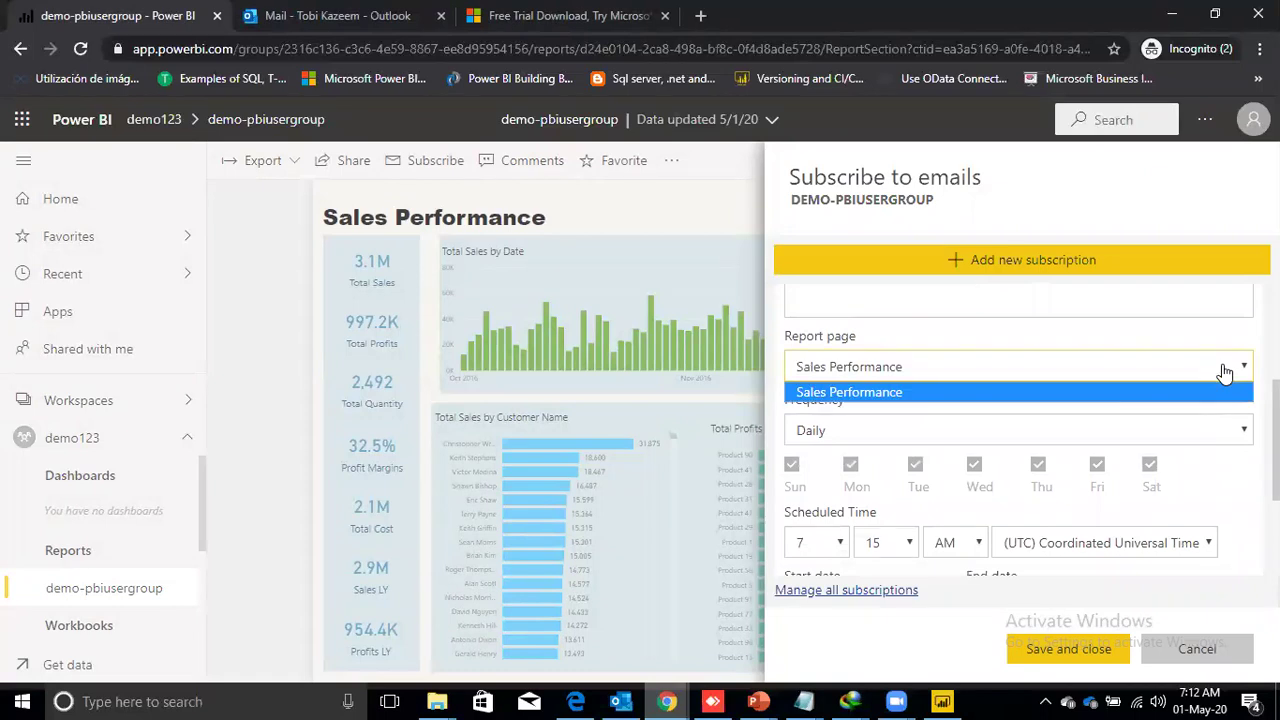
click(1010, 392)
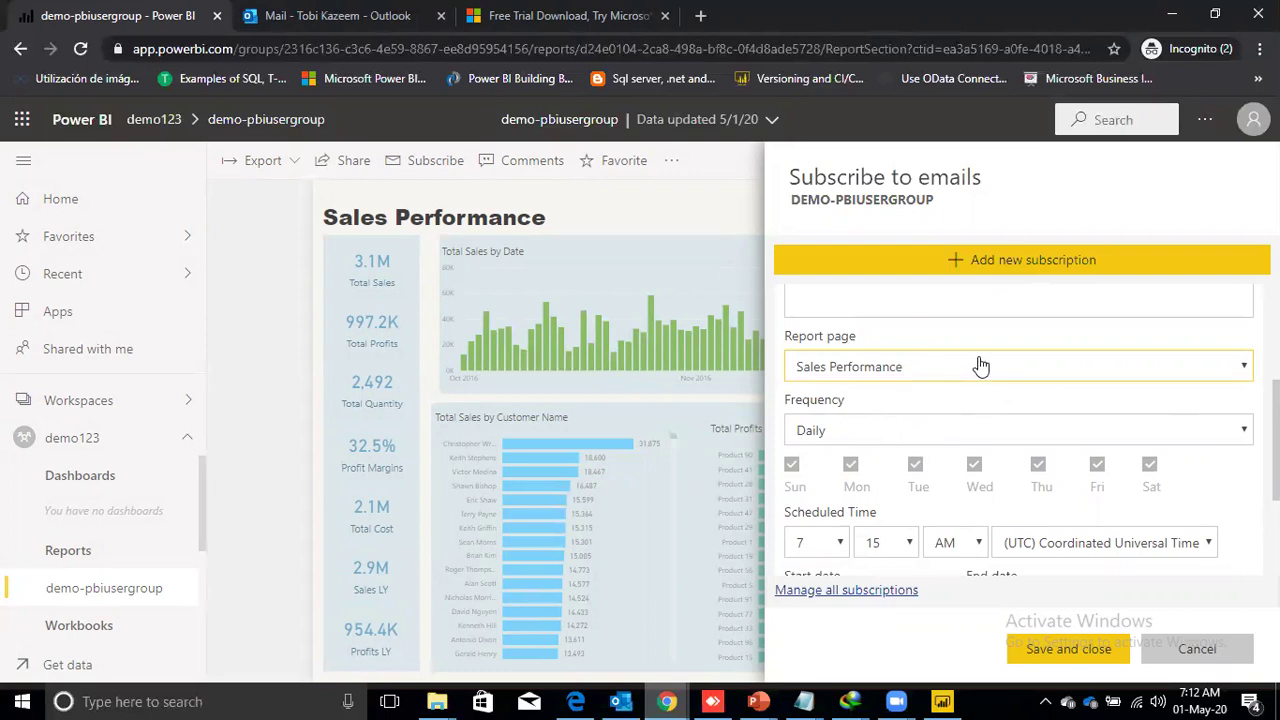
click(871, 432)
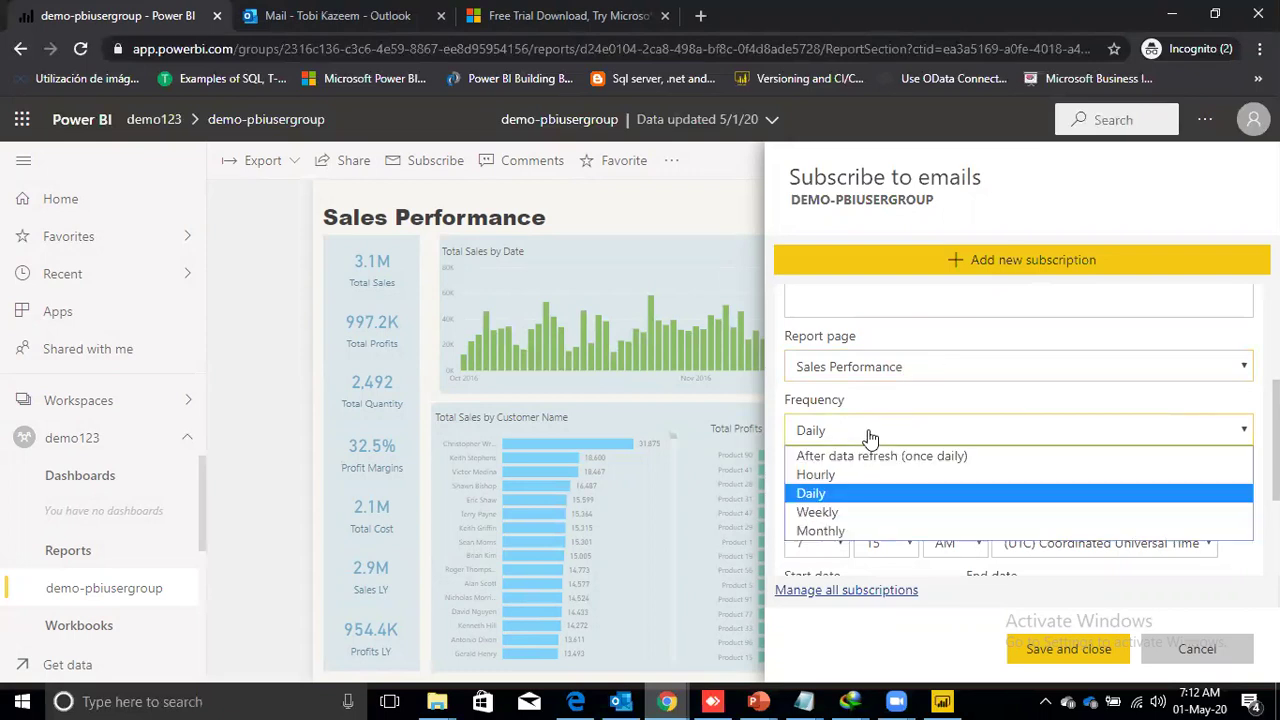
click(860, 512)
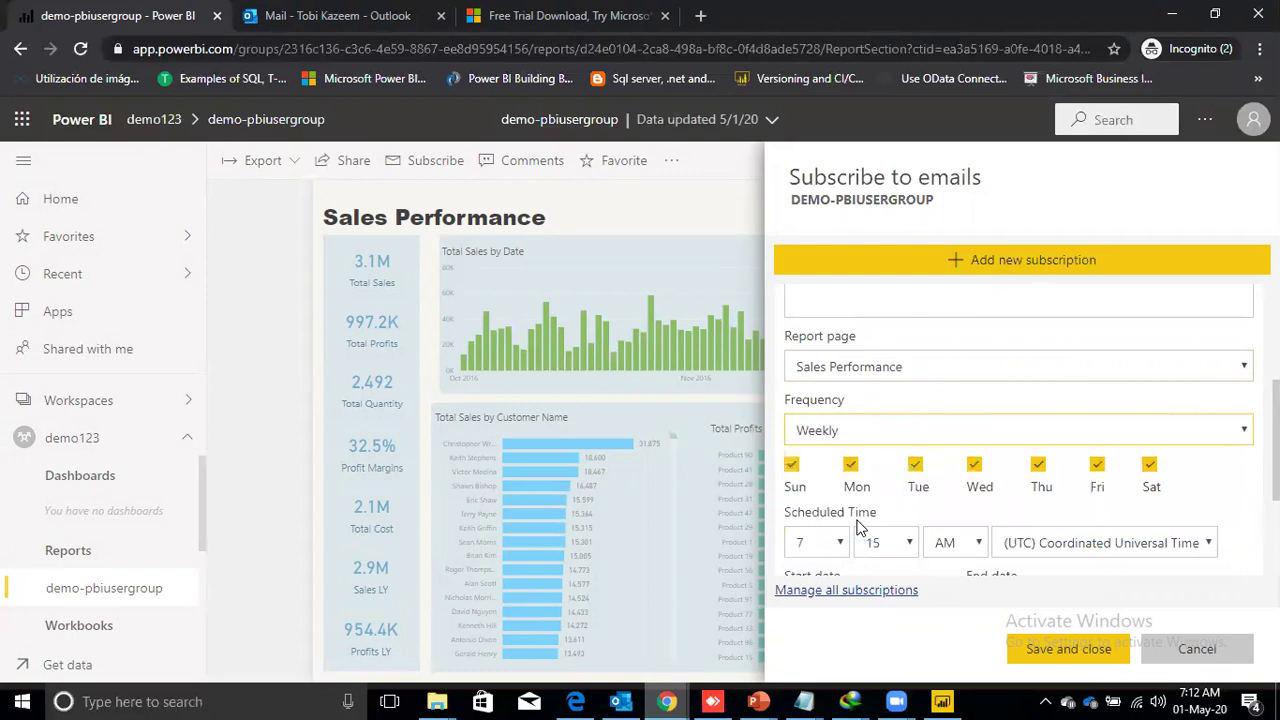
click(791, 464)
click(1149, 466)
Set the subscription's end date to 5/6/2020 and save it.
scroll(1019, 430, down, 2)
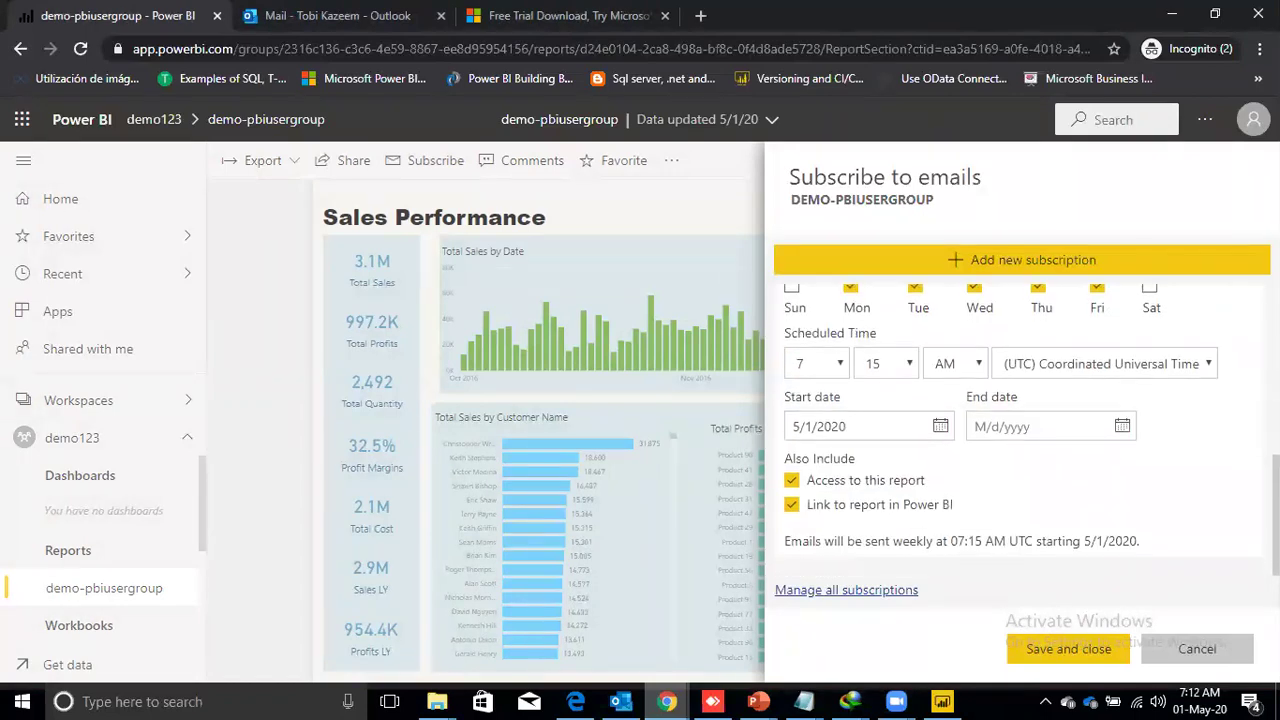
click(1126, 428)
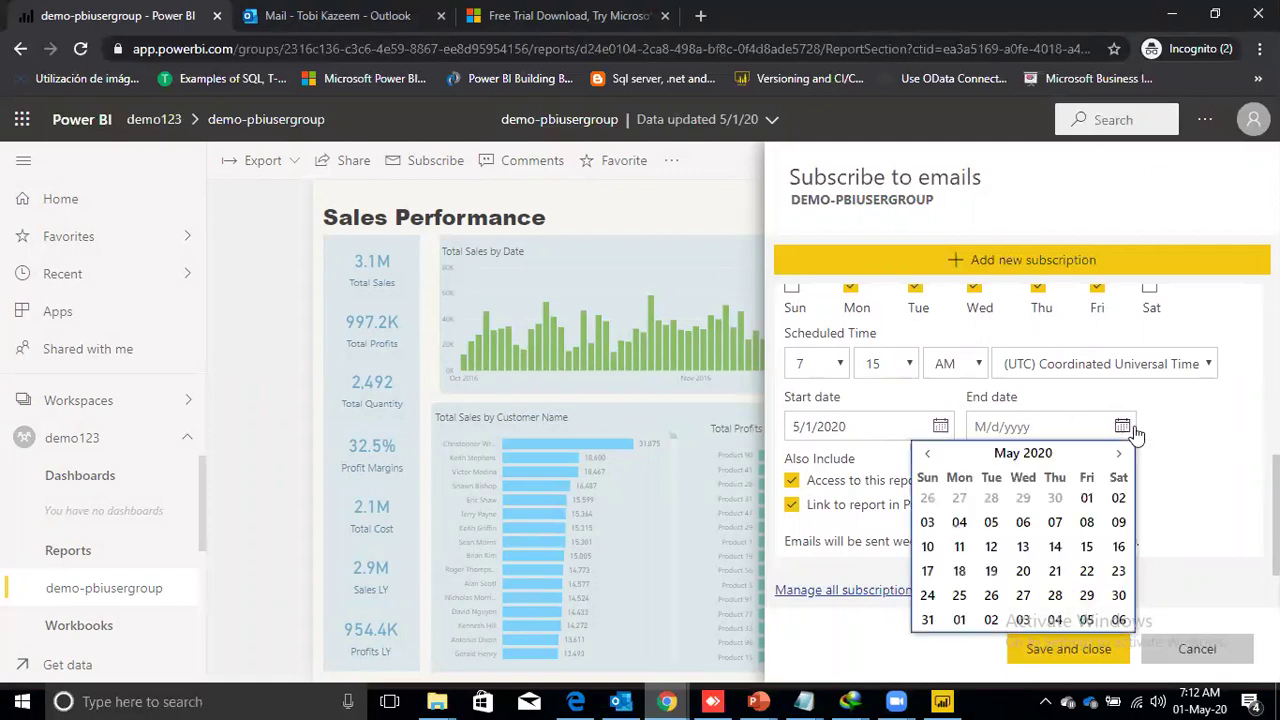
click(1022, 522)
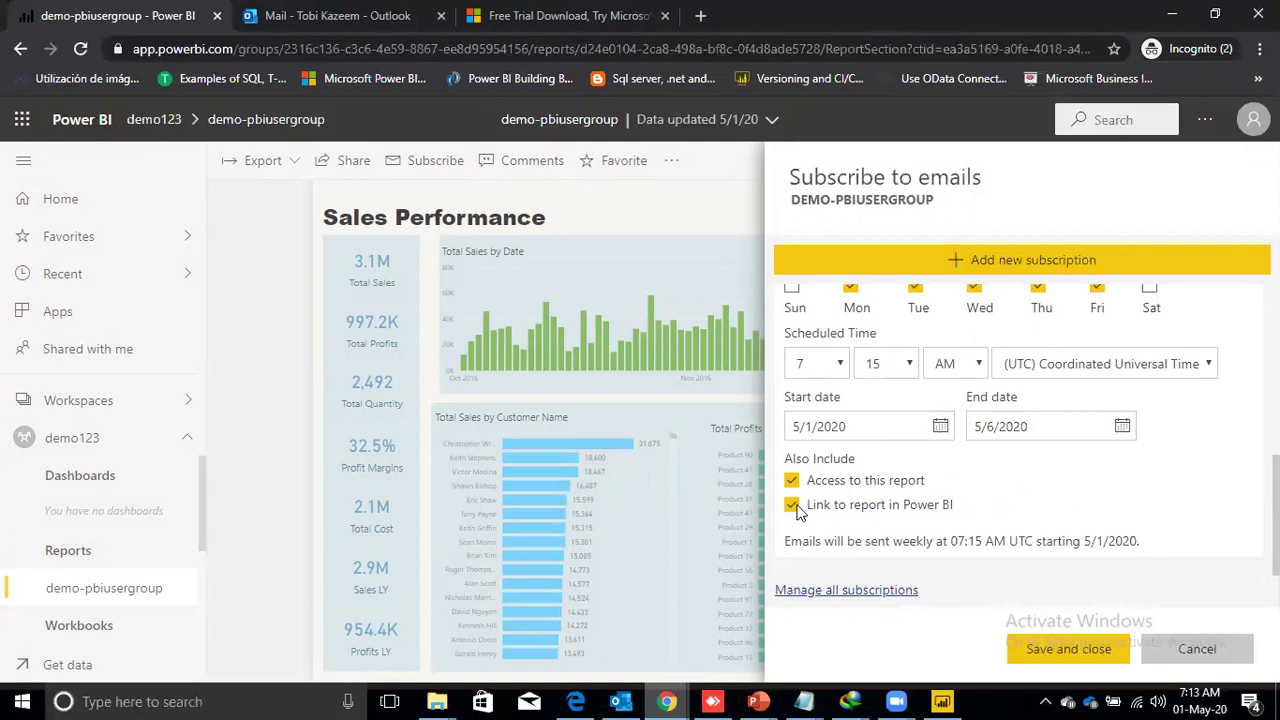
click(1060, 650)
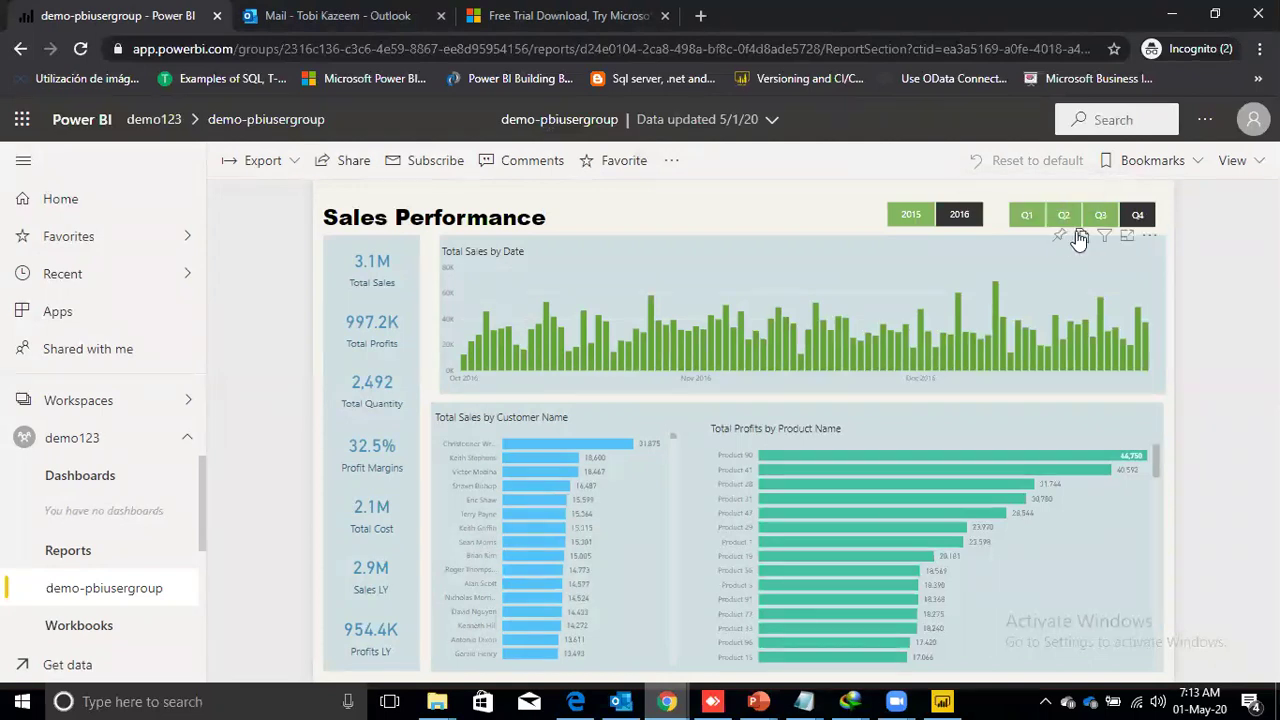
Start a comment on the Total Sales by Date chart and mention the suggested colleague in it.
click(1150, 237)
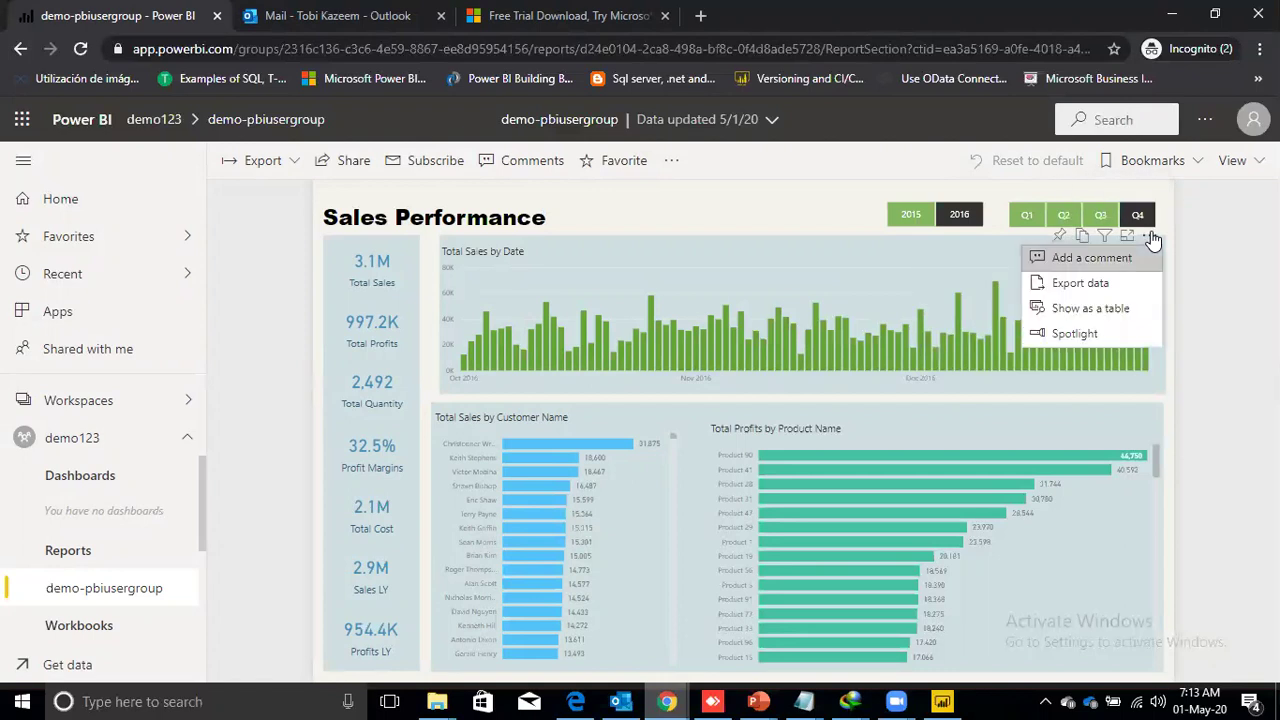
click(1088, 260)
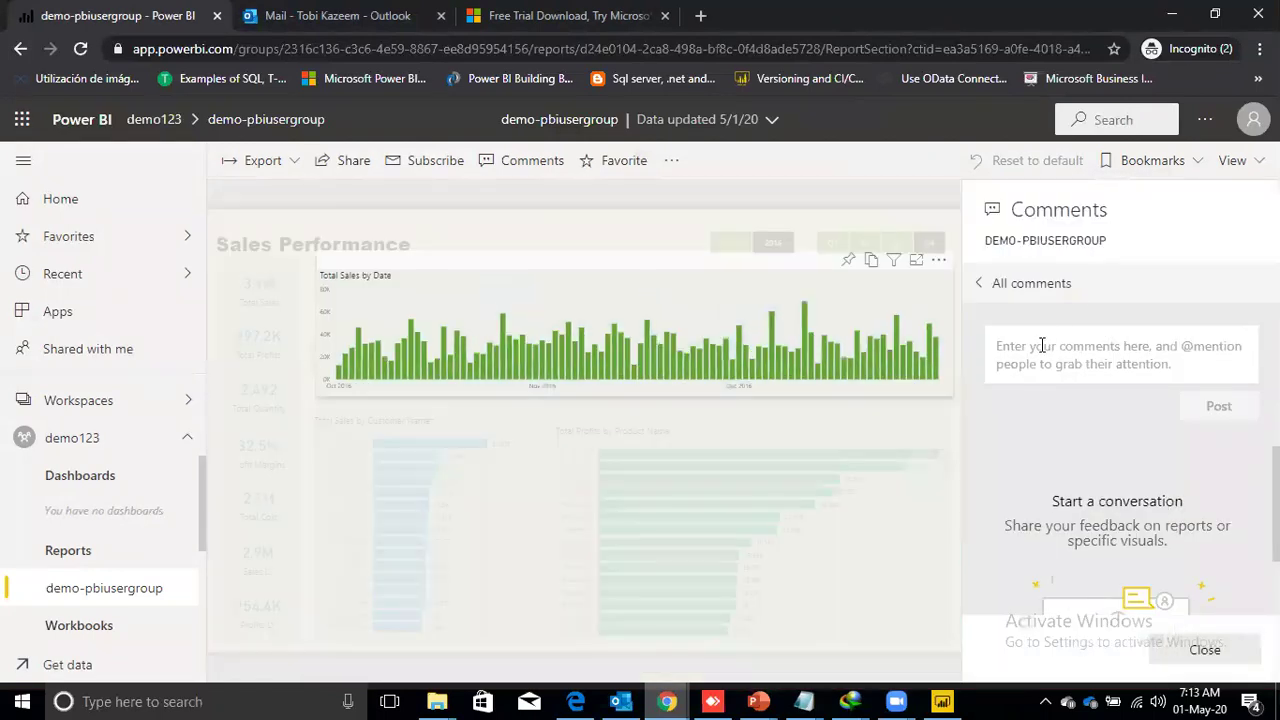
click(1042, 345)
text(@)
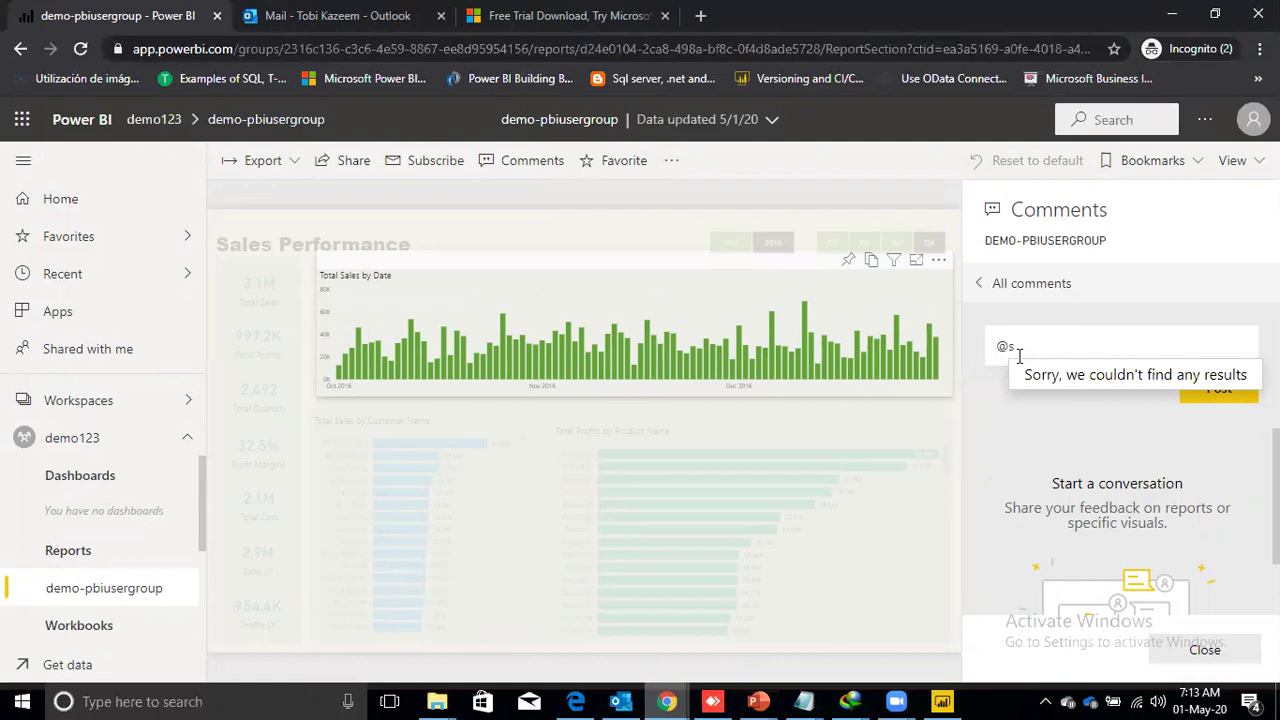
text(s)
key(BackSpace)
key(BackSpace)
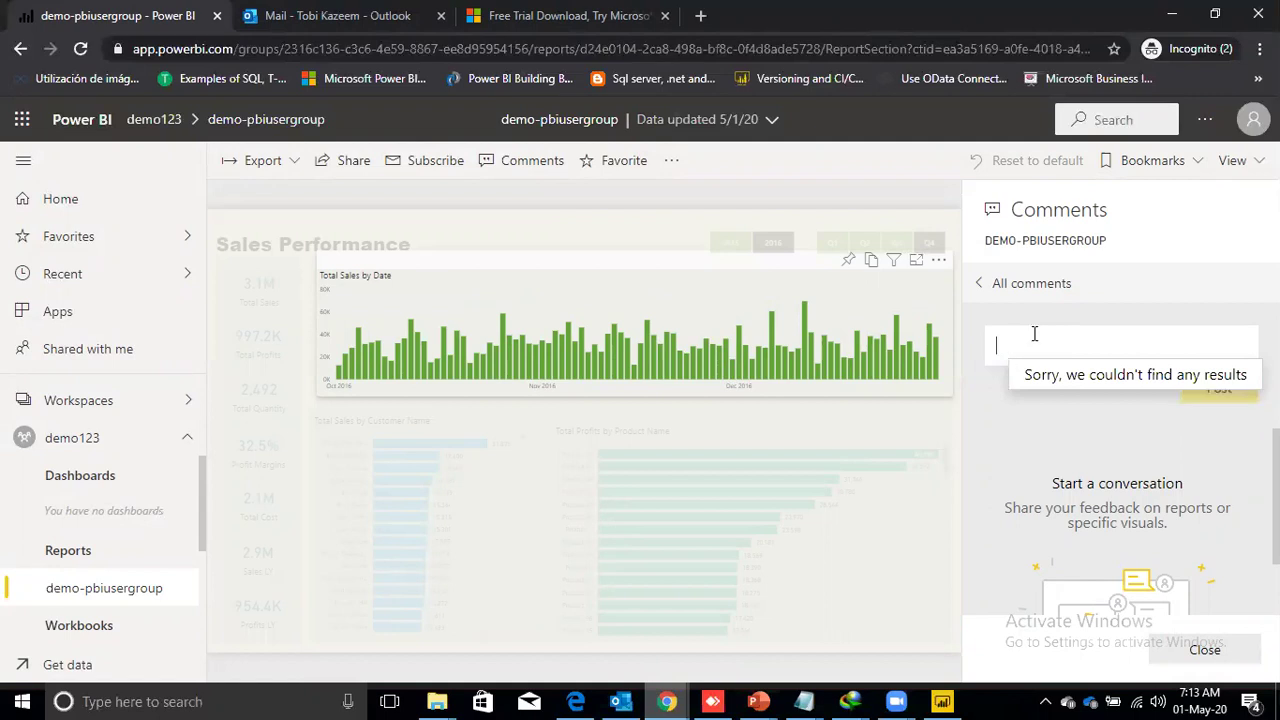
text(@)
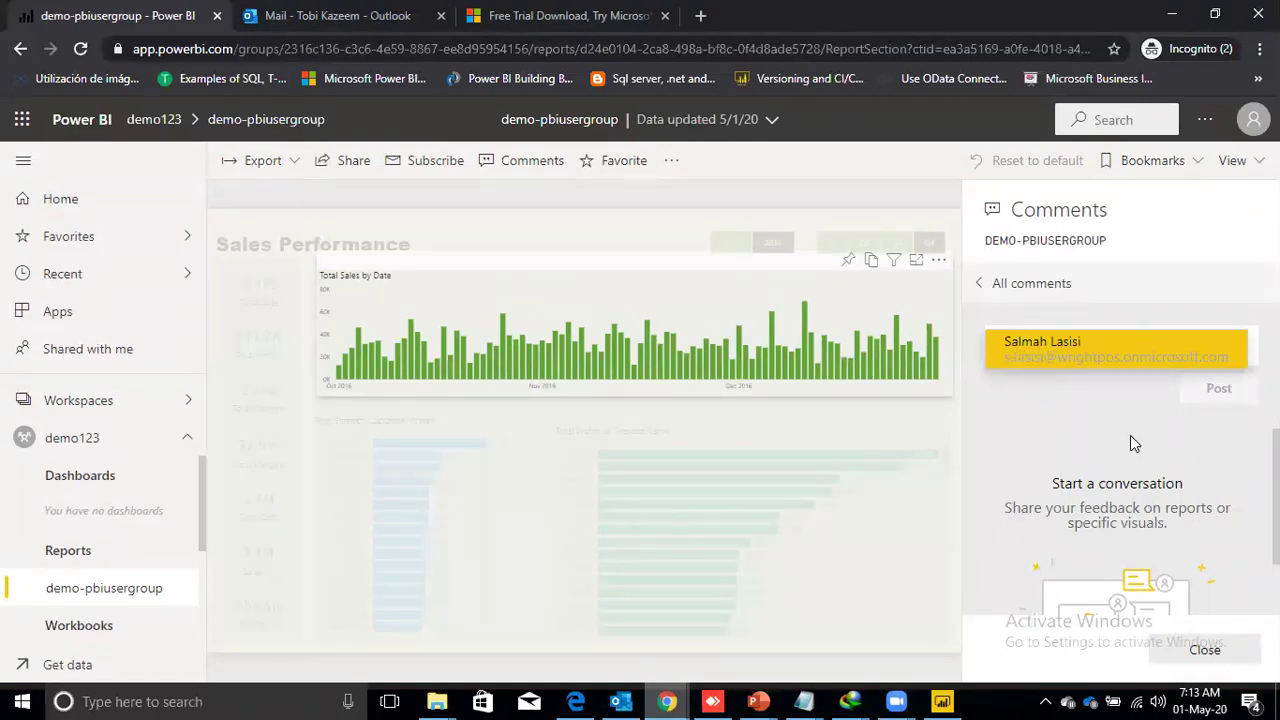
click(1130, 435)
click(1027, 342)
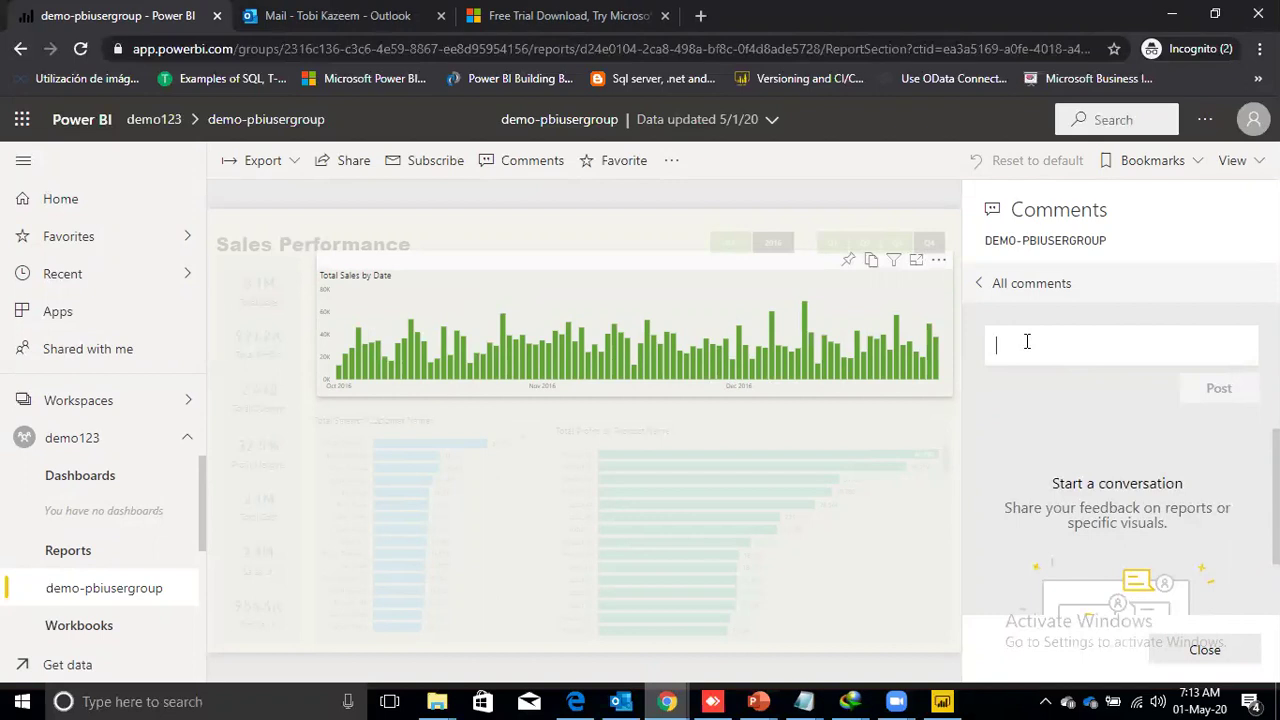
text(@)
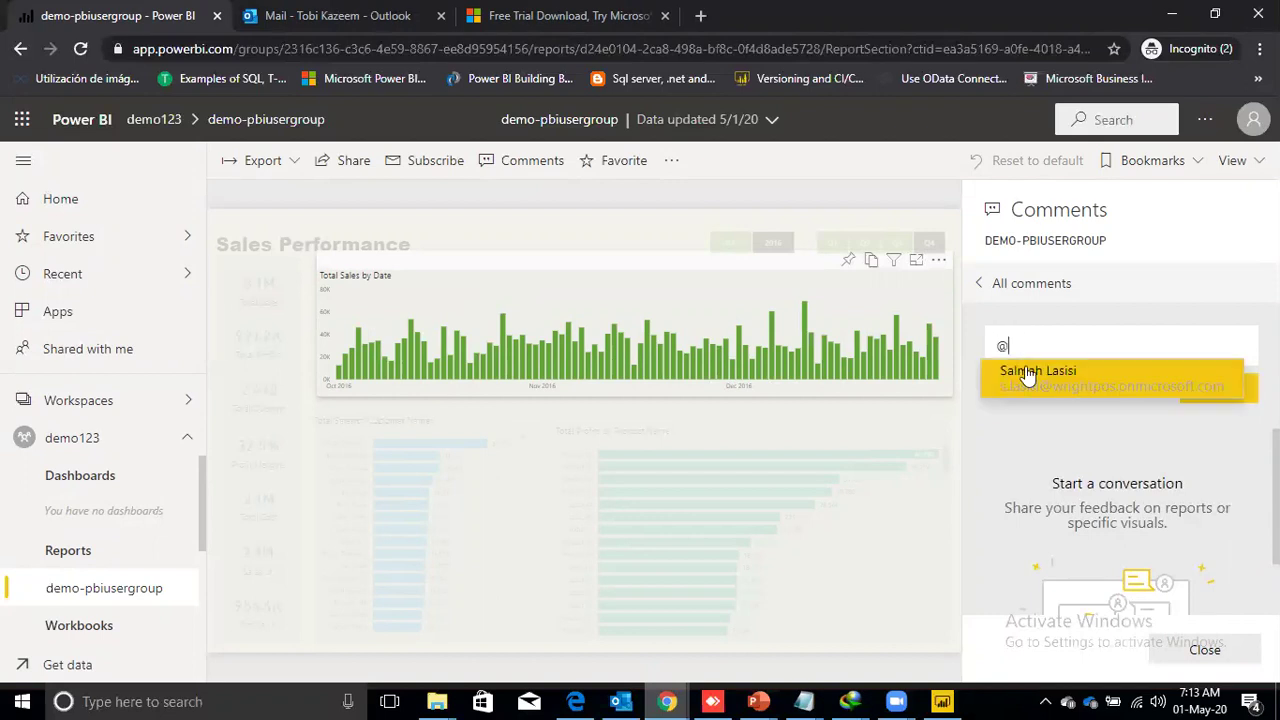
click(1028, 382)
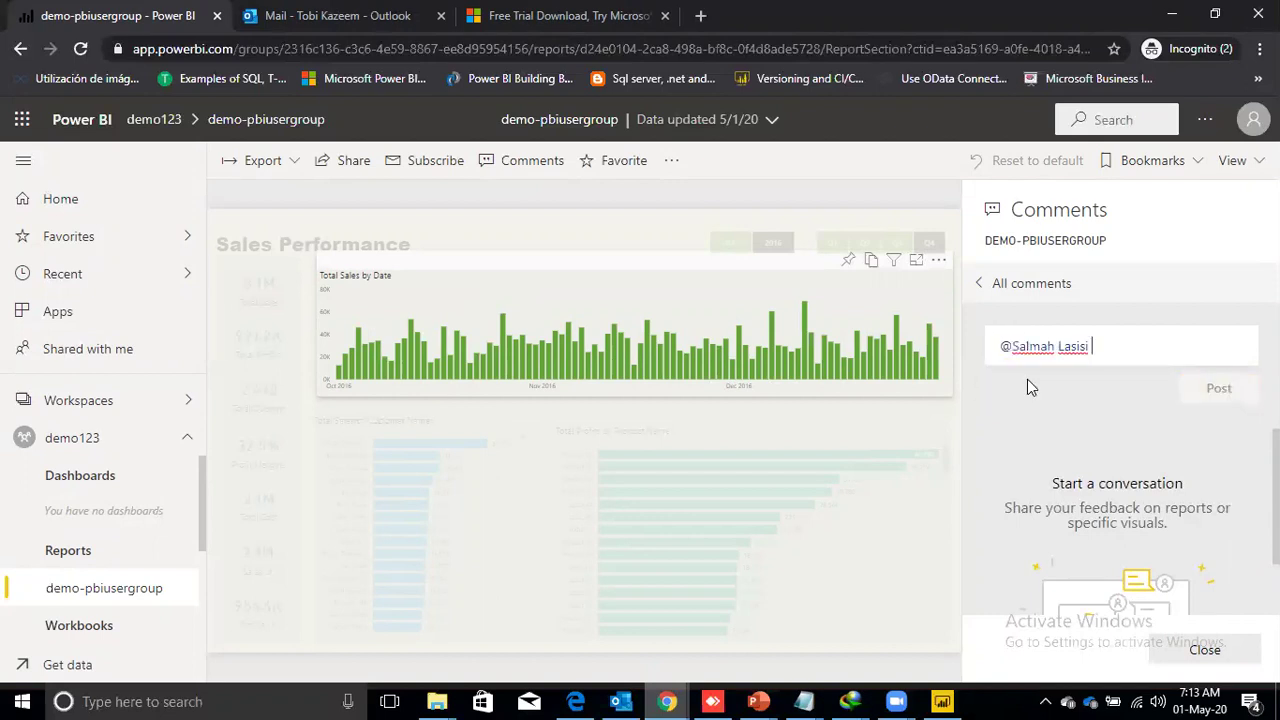
Complete the comment with "Please confirm if this is correct", post it, and close the comments.
text(Pl)
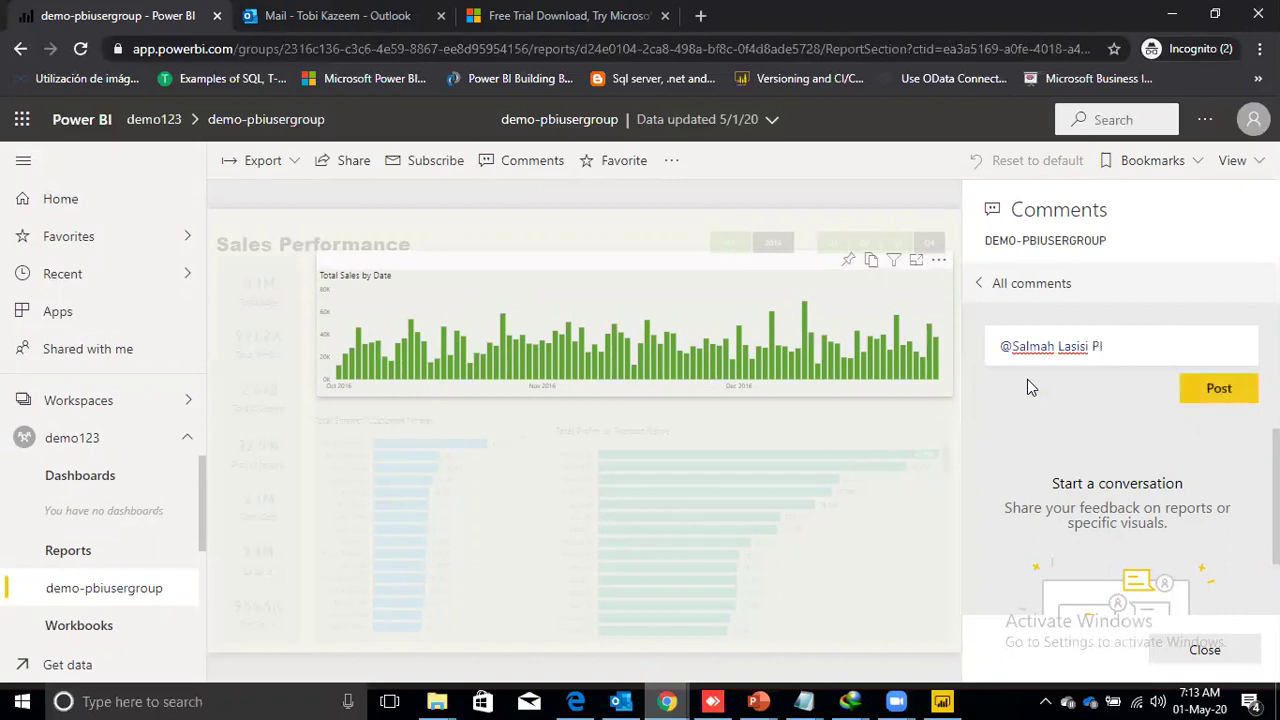
text(ease confirm if this is corr)
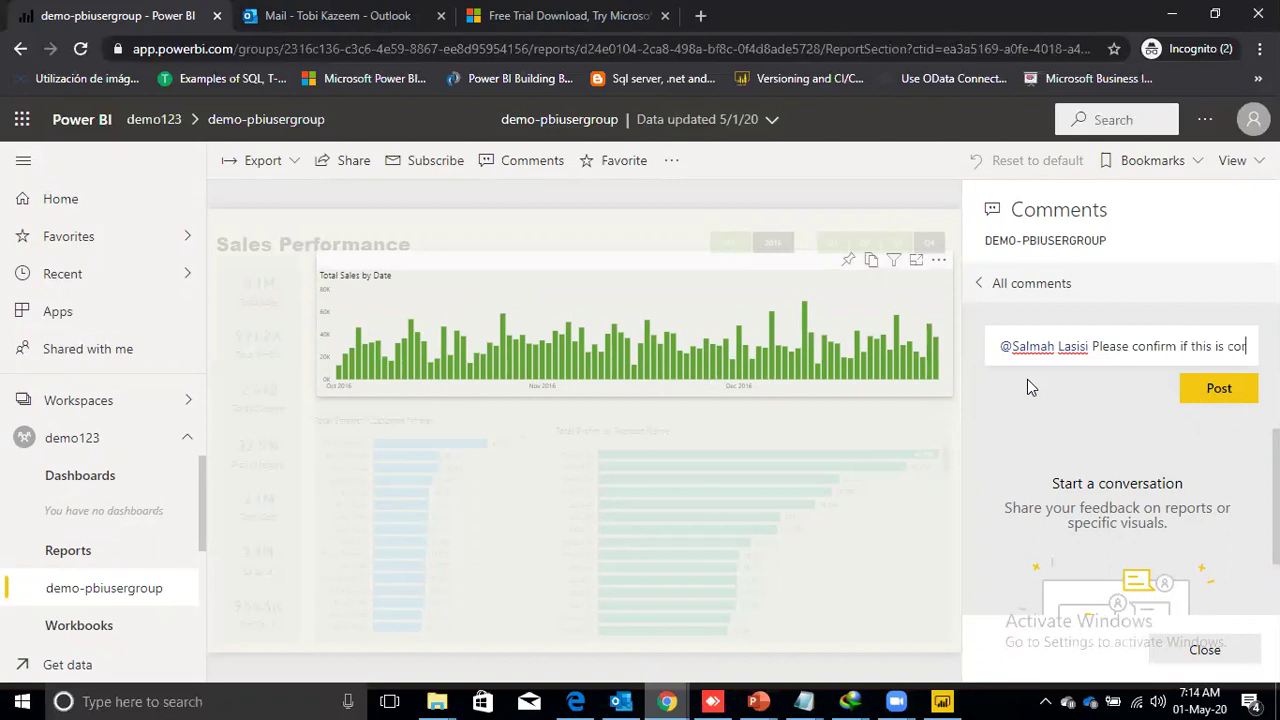
text(ect)
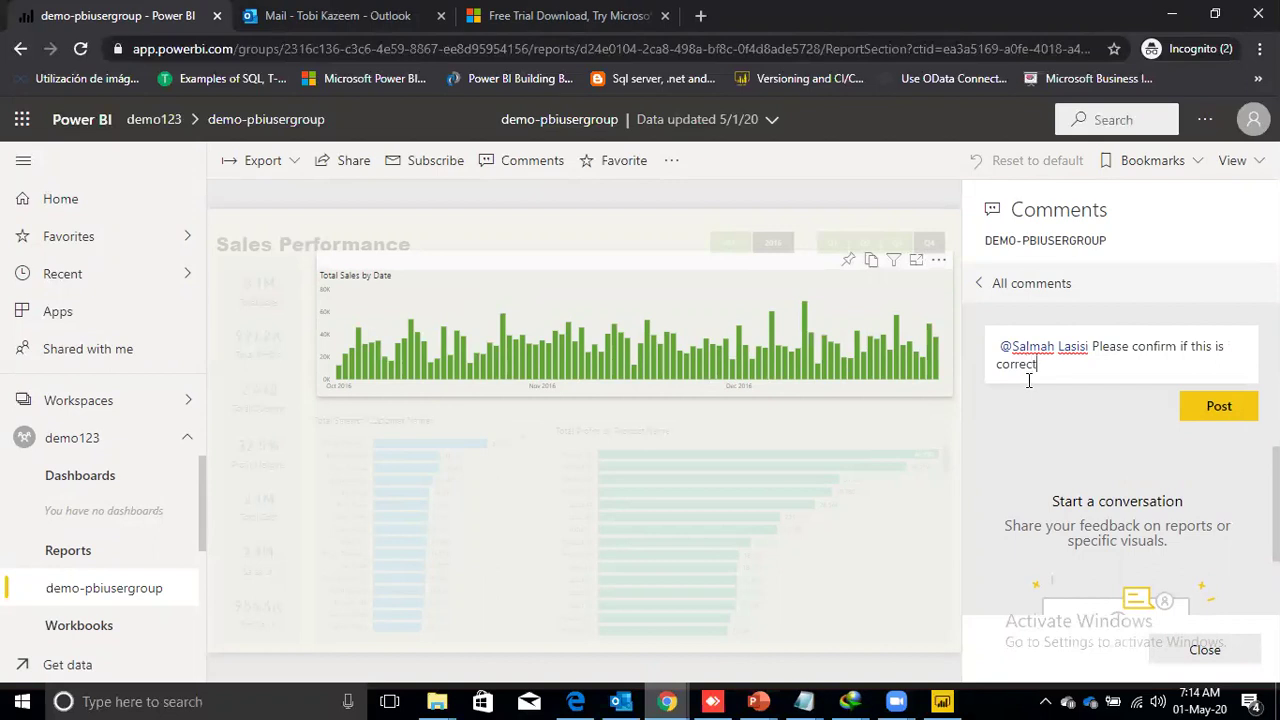
click(1220, 408)
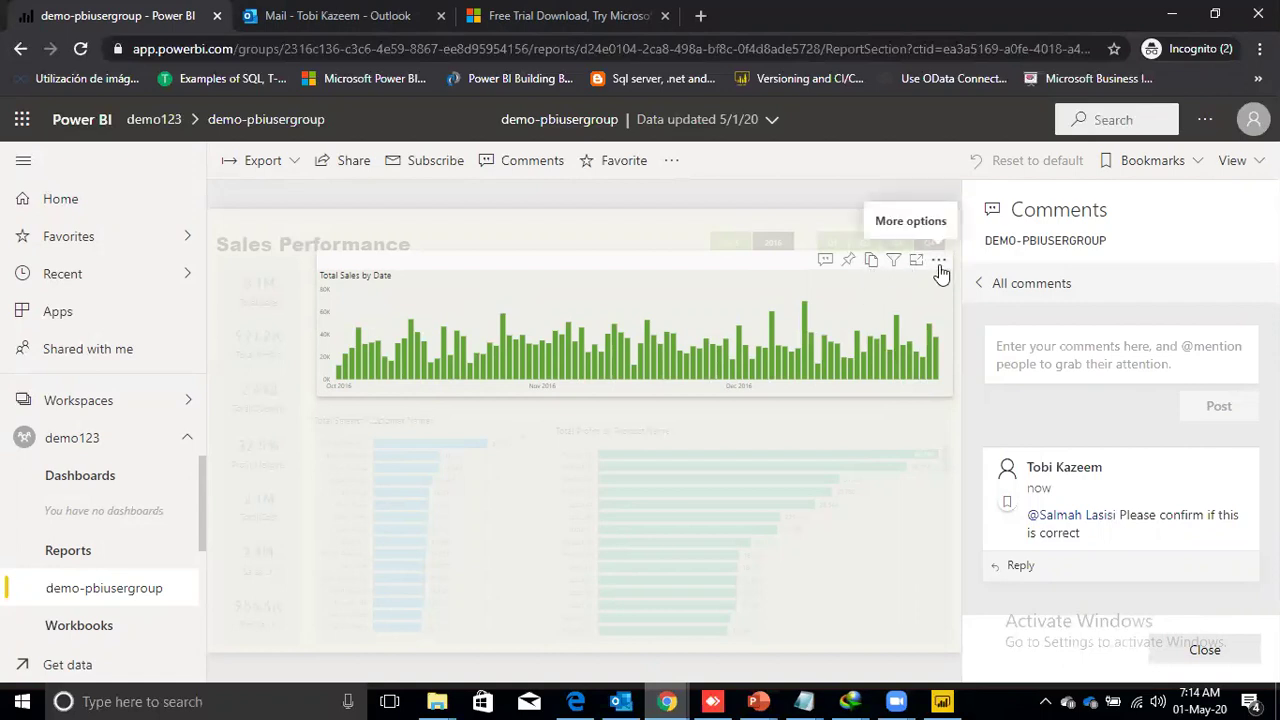
click(1203, 648)
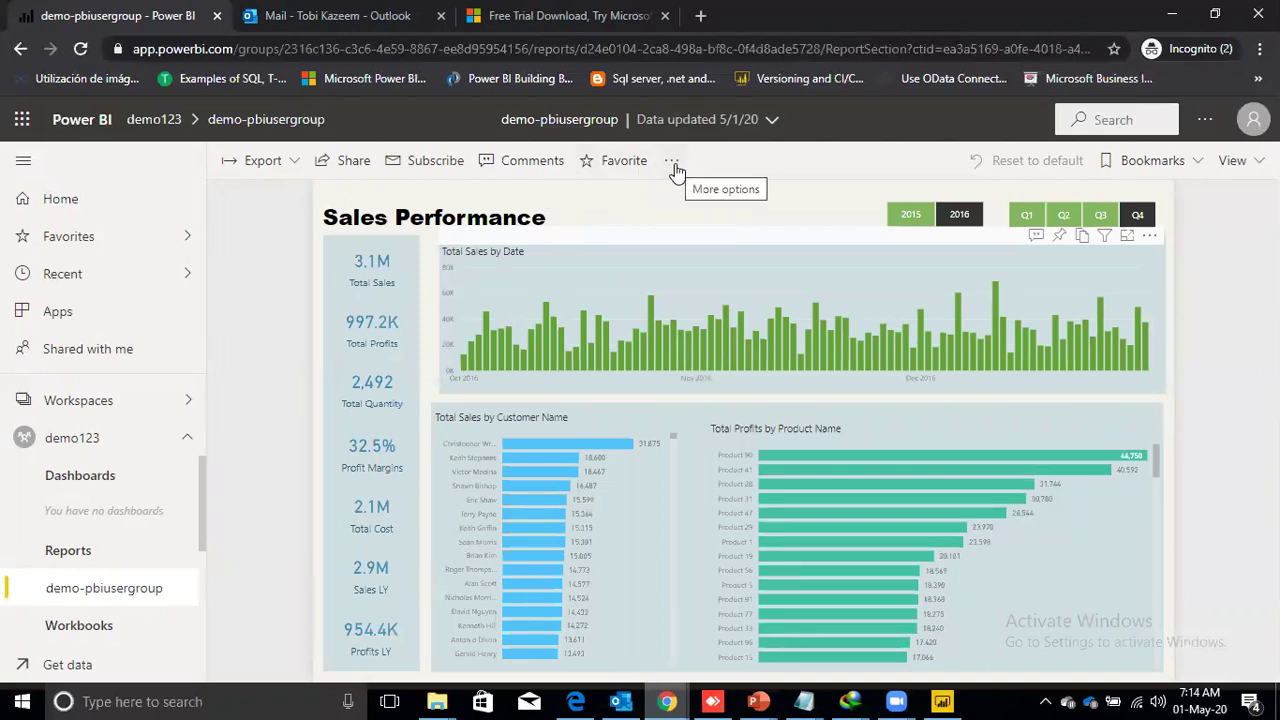
Open the report for editing and narrow the Total Sales by Date chart from its left edge, freeing about a third of its width.
click(675, 163)
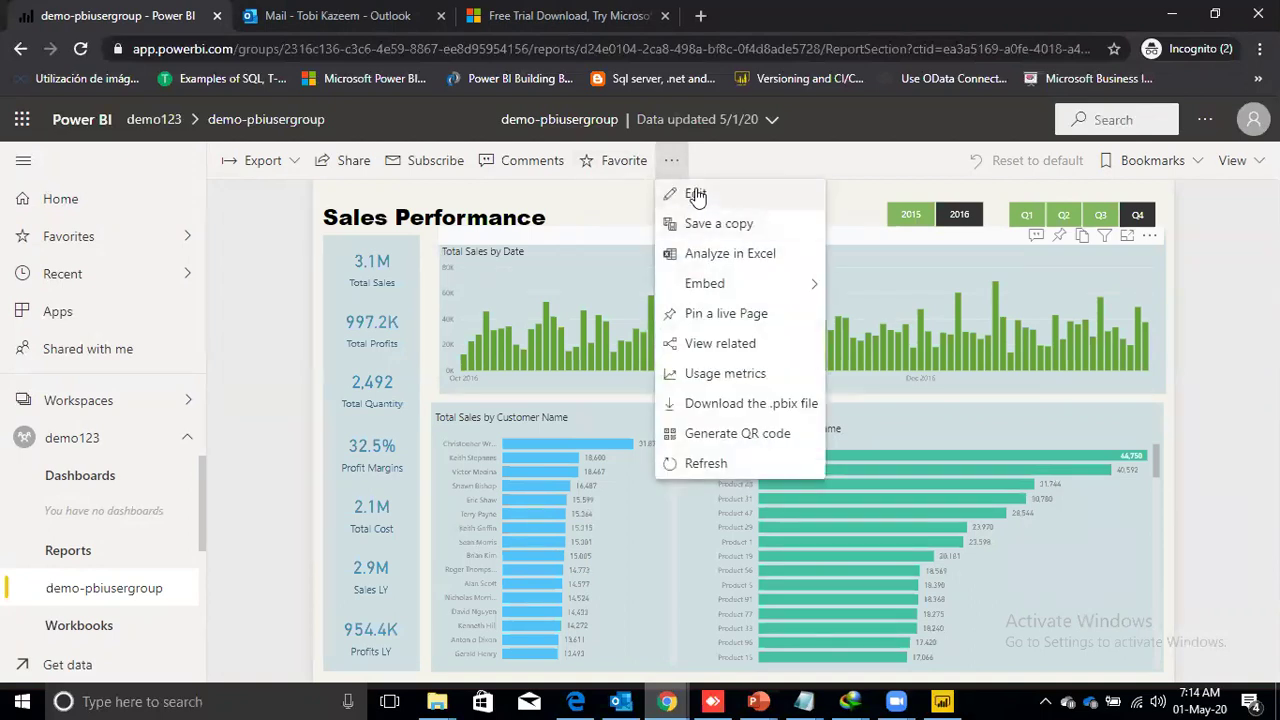
click(697, 195)
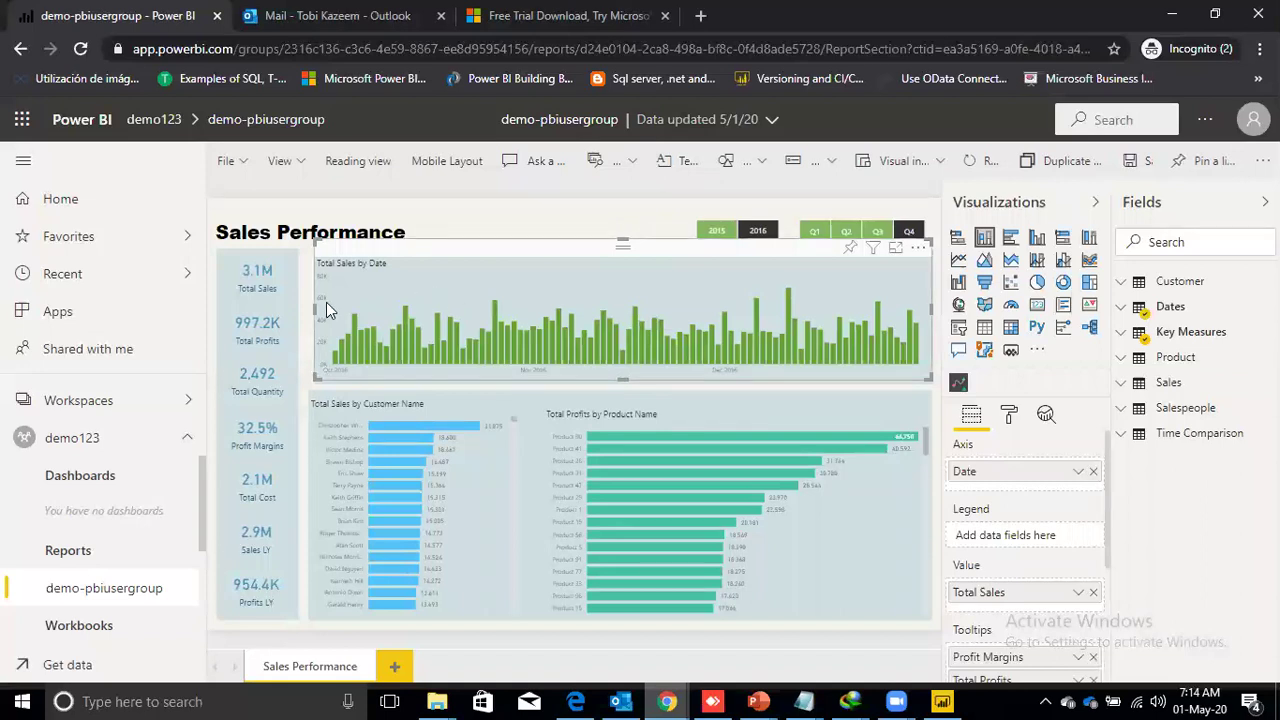
drag(313, 306, 534, 341)
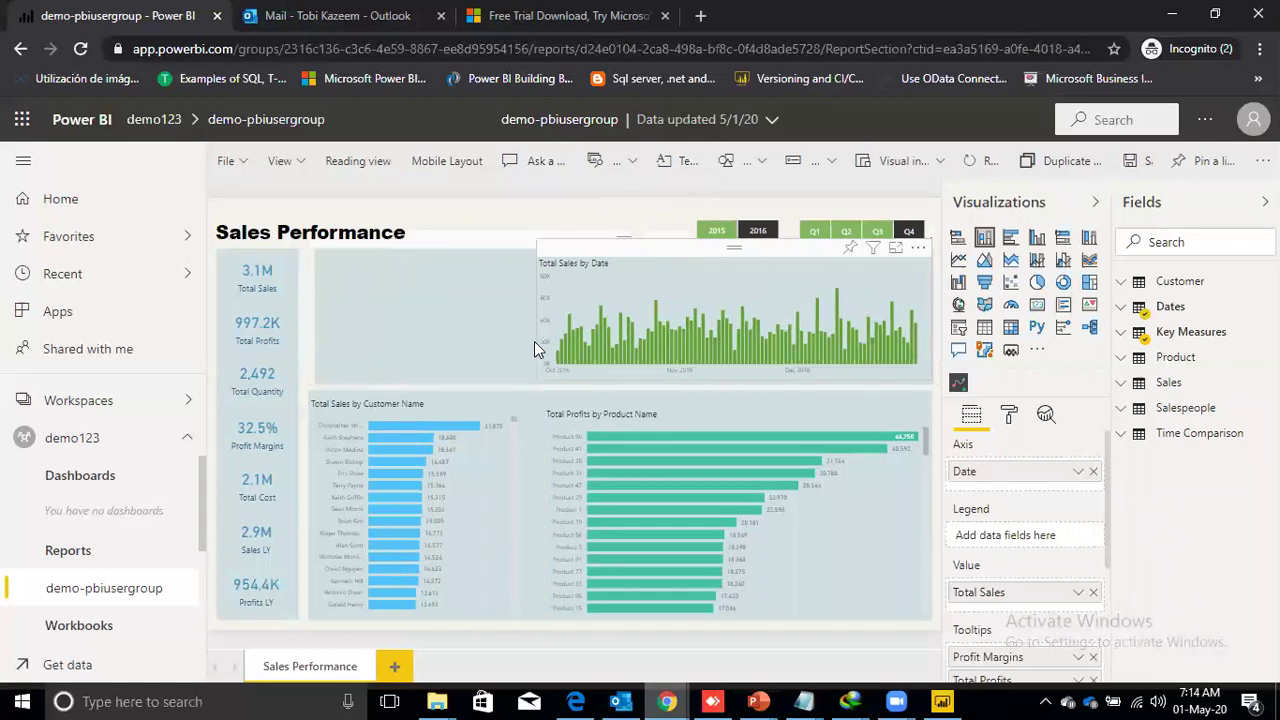
click(457, 341)
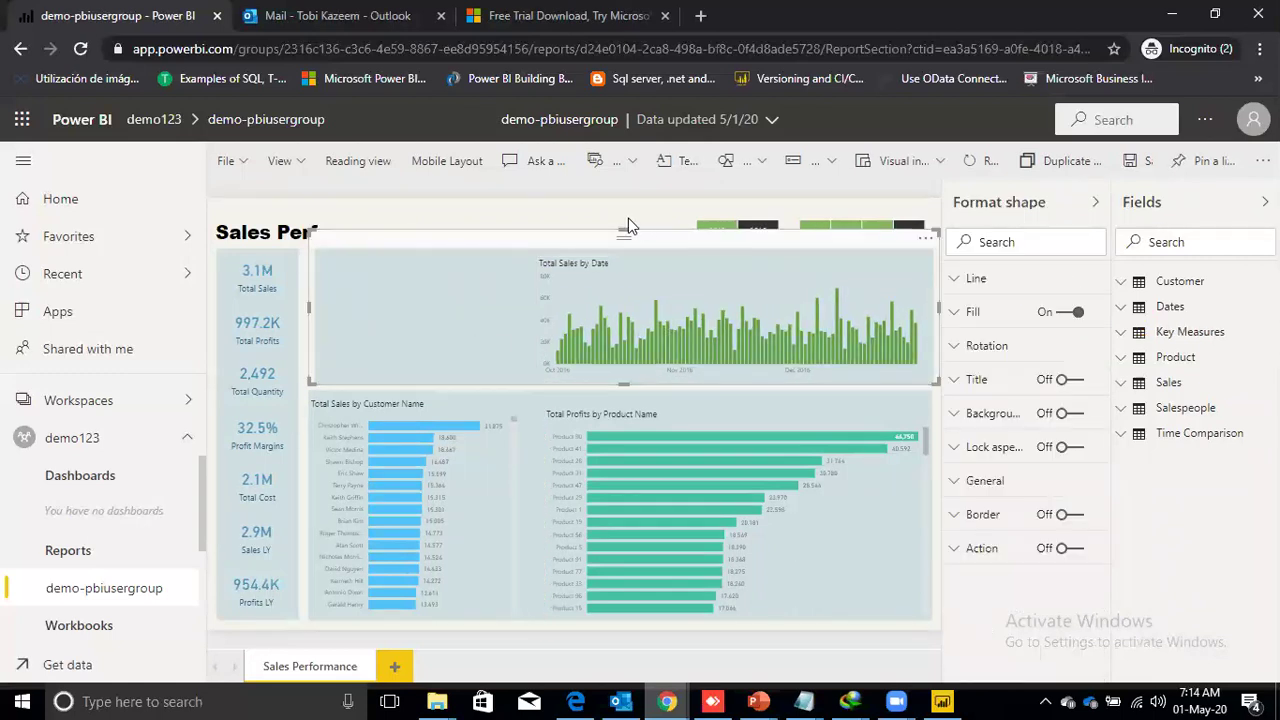
click(628, 226)
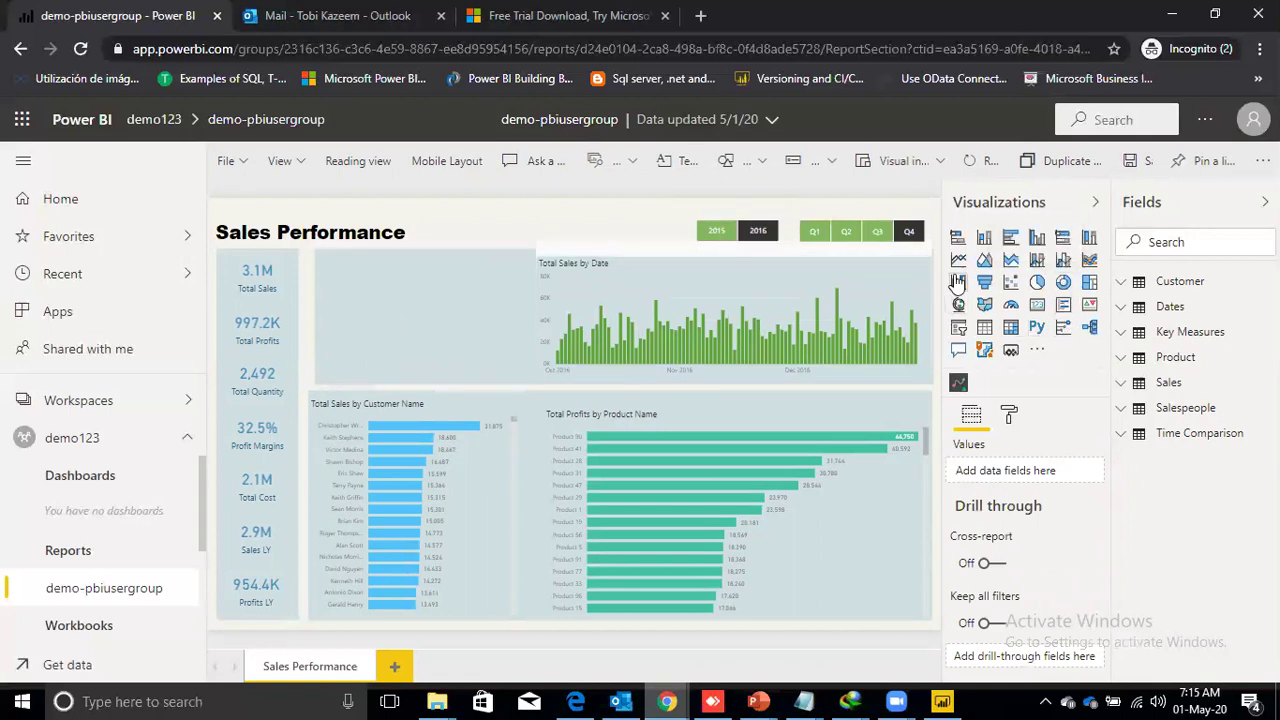
Add a donut chart with Salesperson Name from Salespeople as the legend and Price from Sales as the values.
click(1063, 283)
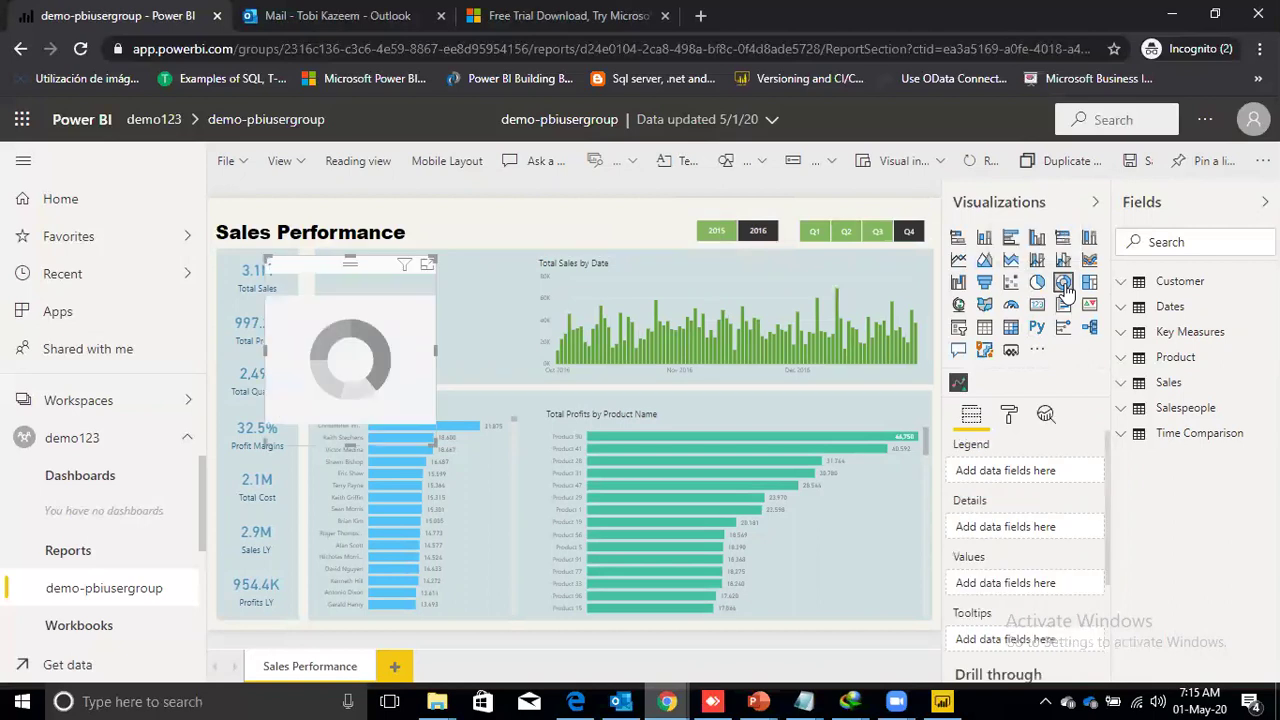
click(1121, 408)
drag(1220, 508, 1010, 480)
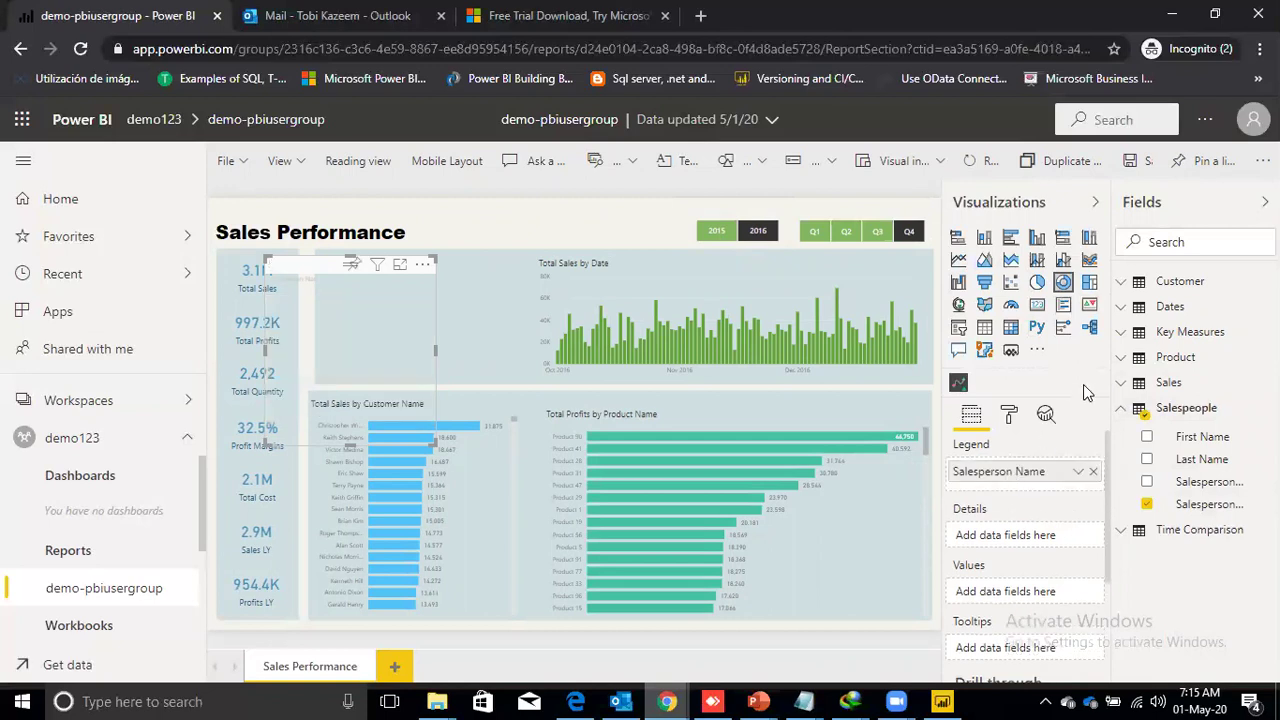
click(1121, 383)
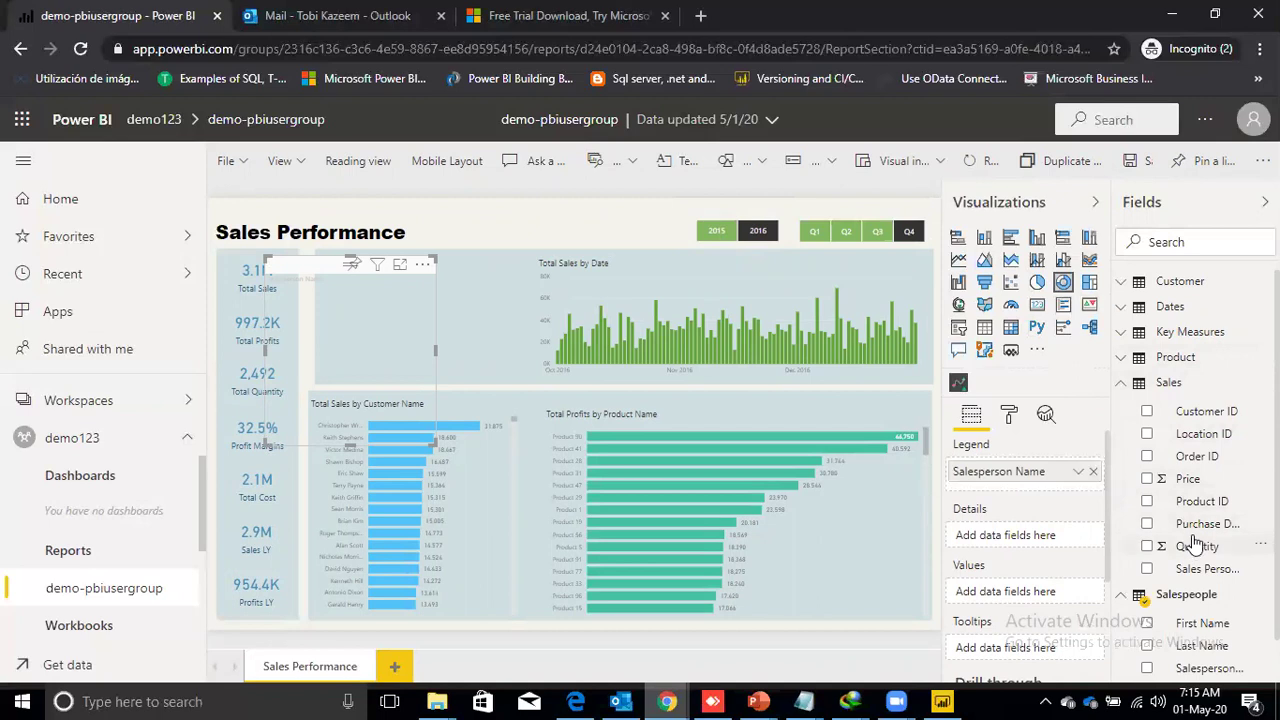
drag(1188, 479, 1012, 597)
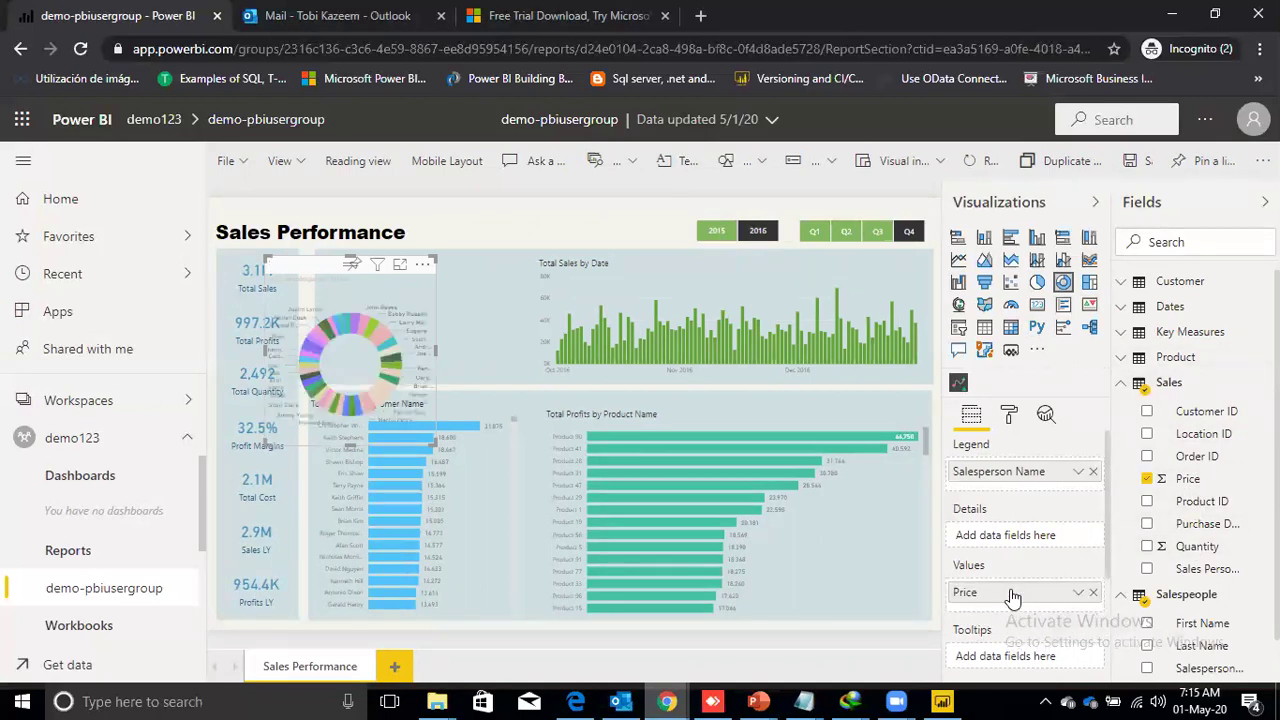
Move the donut chart into the empty space beside Total Sales by Date and resize it to fit.
drag(431, 264, 488, 246)
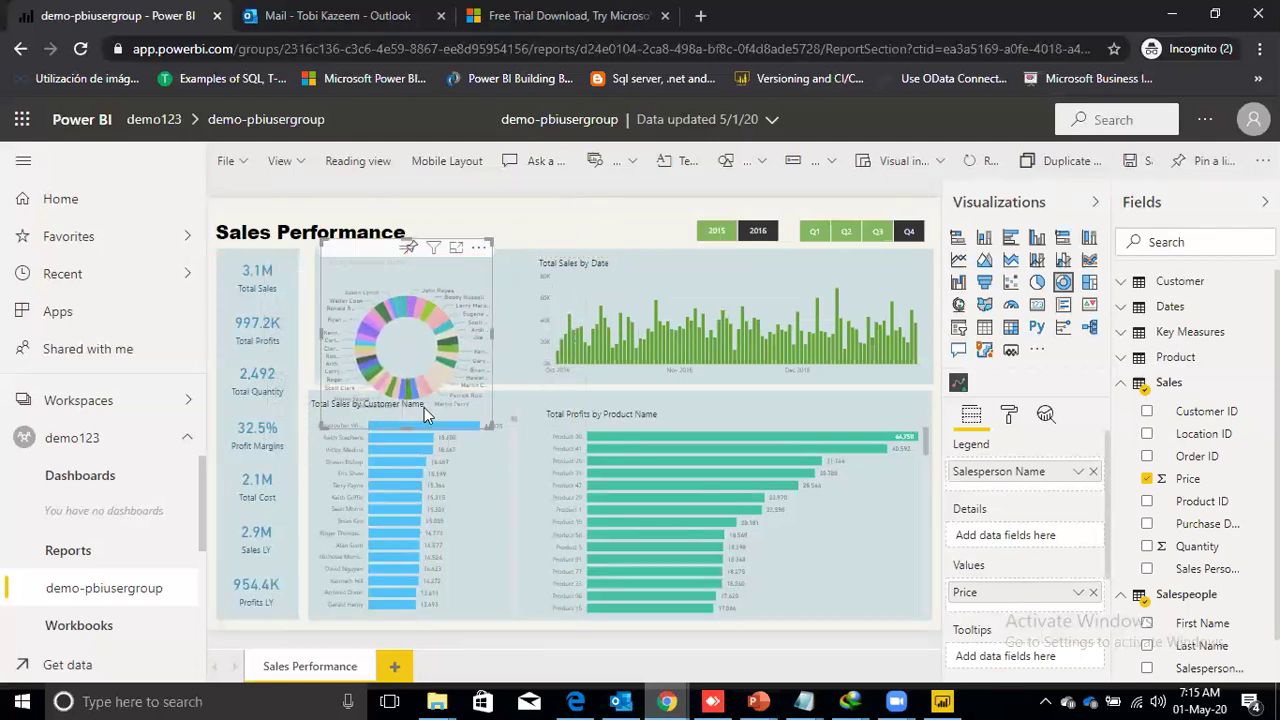
drag(412, 422, 409, 383)
drag(514, 306, 536, 302)
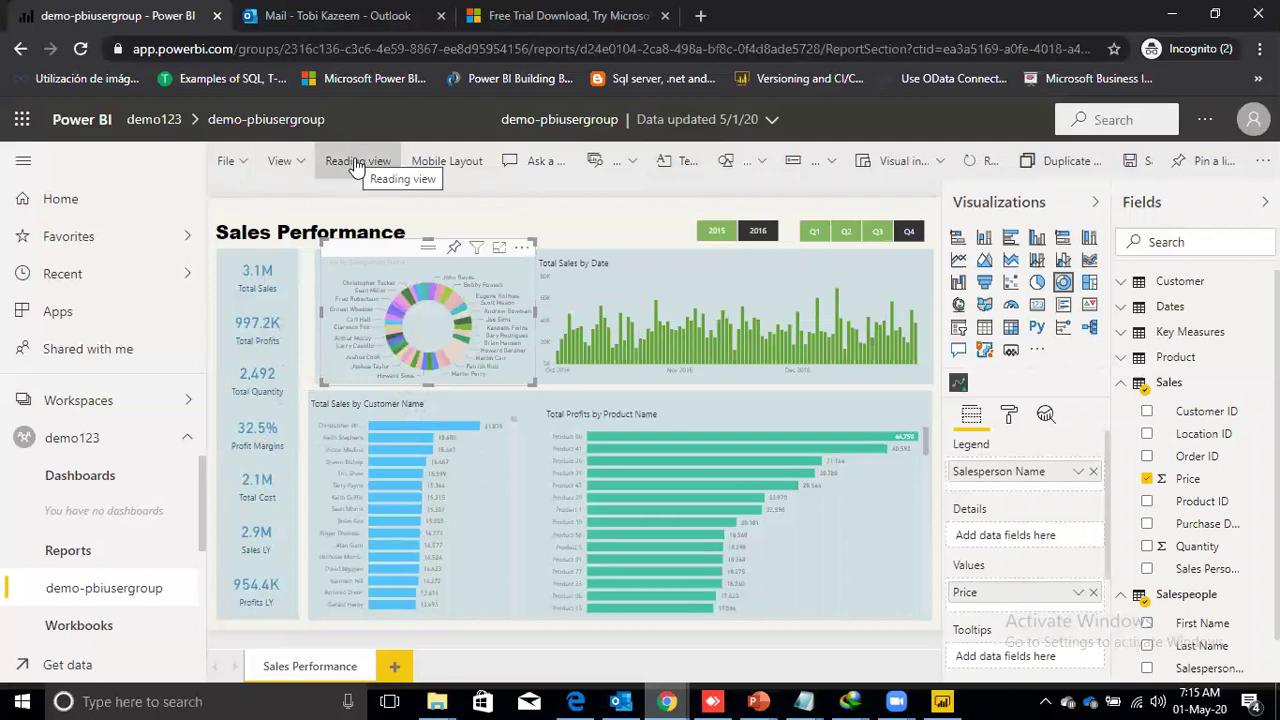
In the mobile layout, place the donut chart below the sales by date chart at full width, and return to the web layout.
click(462, 166)
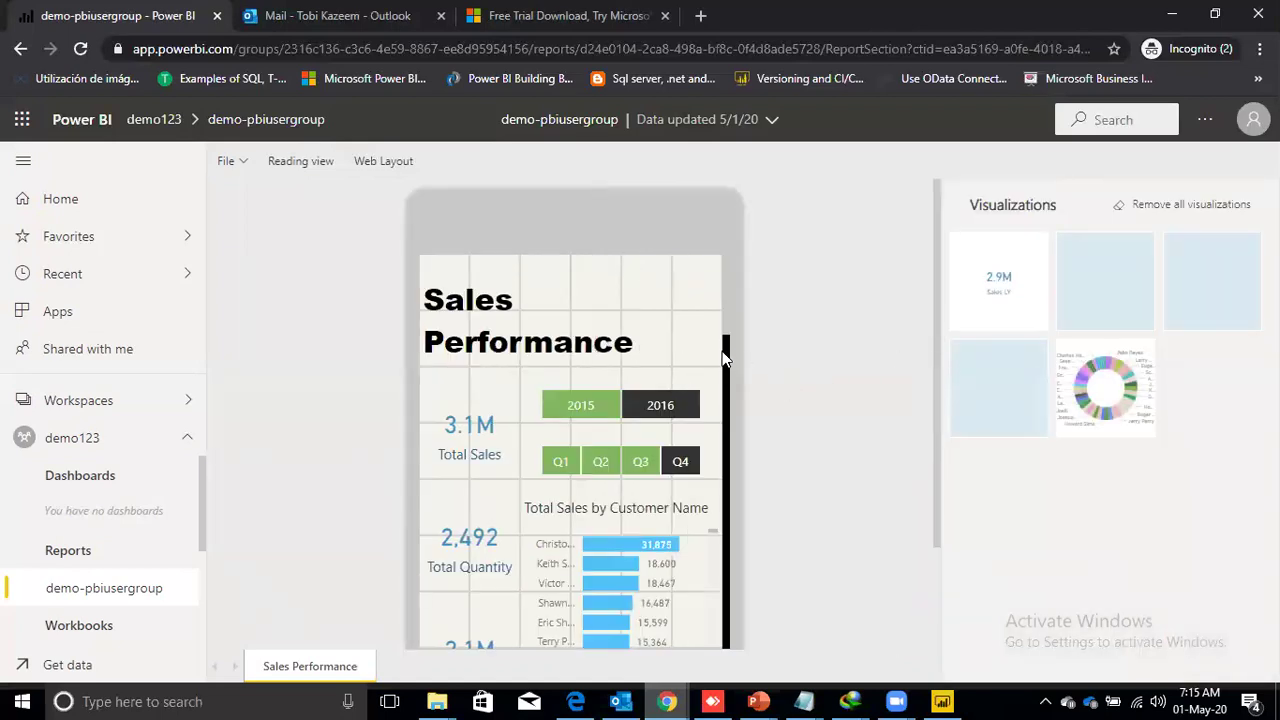
scroll(726, 400, down, 10)
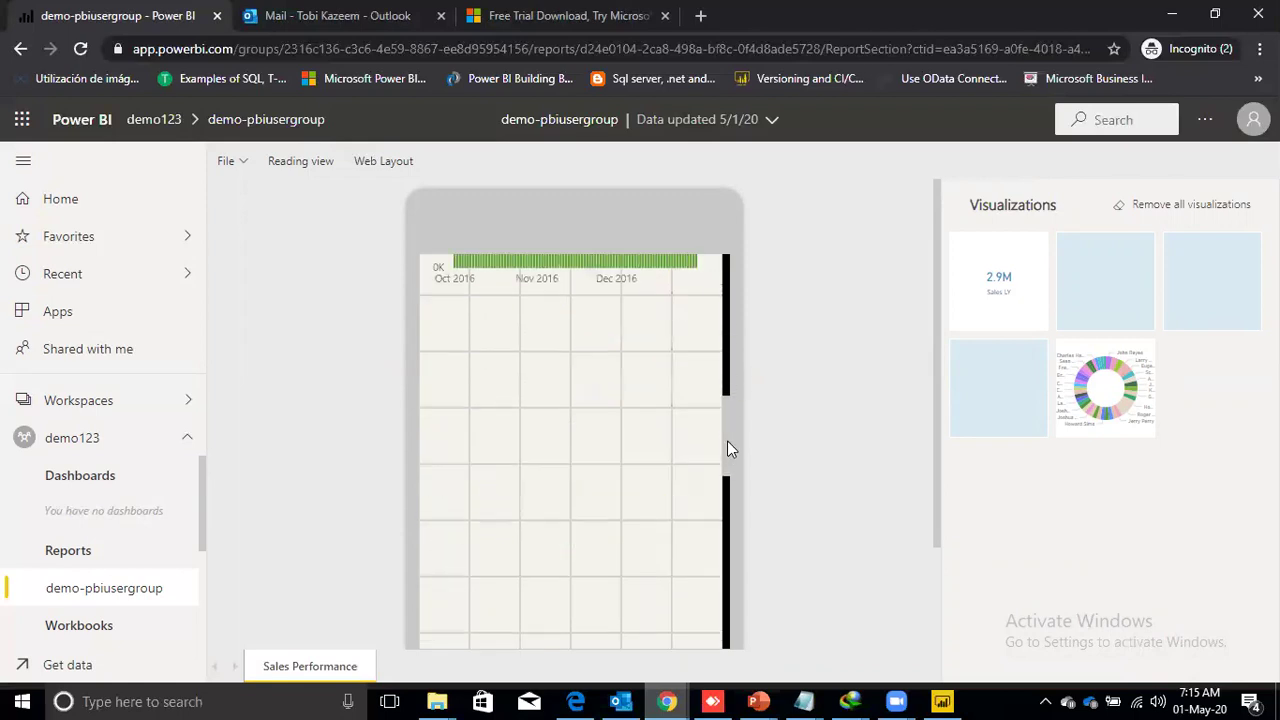
drag(1133, 375, 503, 337)
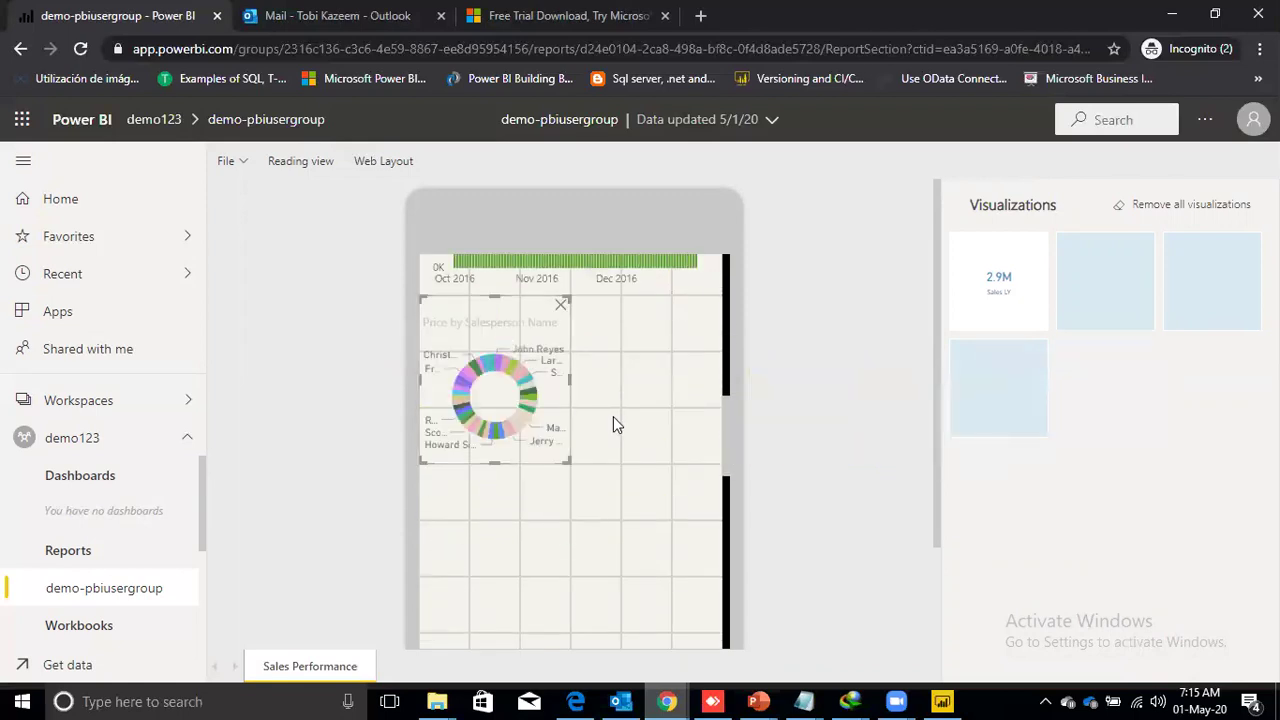
drag(560, 458, 717, 514)
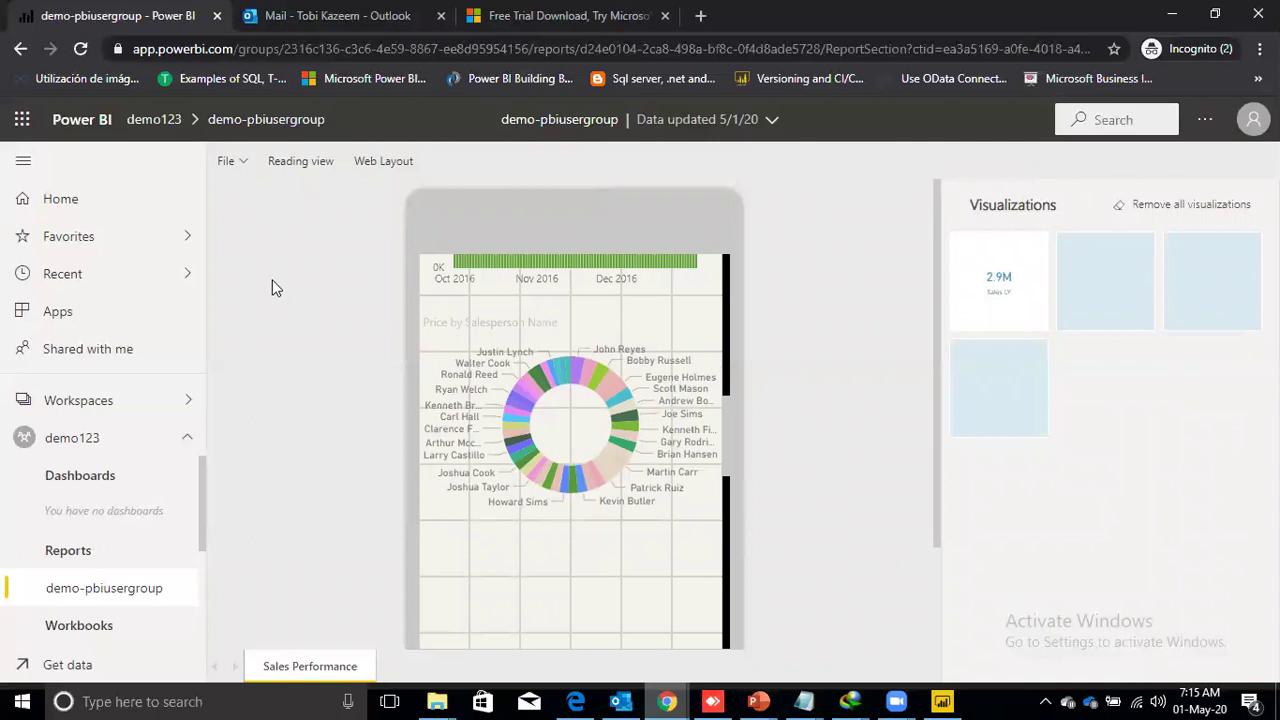
click(391, 164)
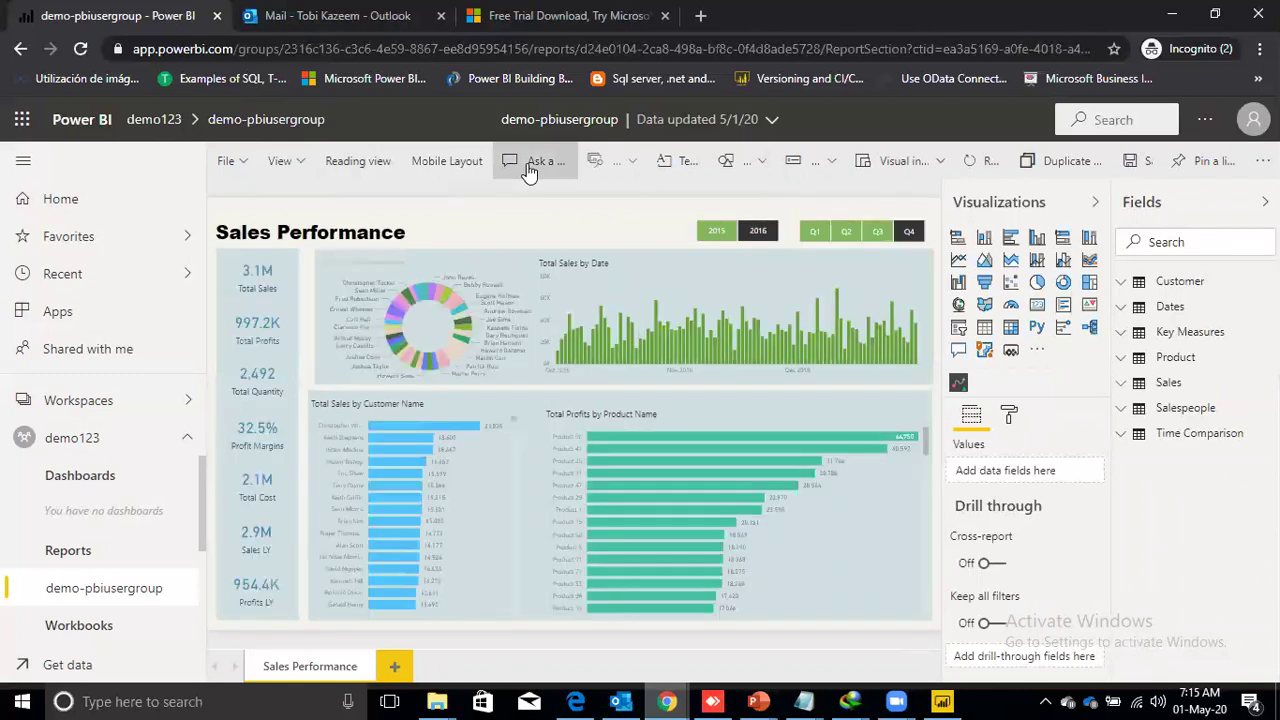
Publish the report to the web by creating a public embed code.
click(250, 164)
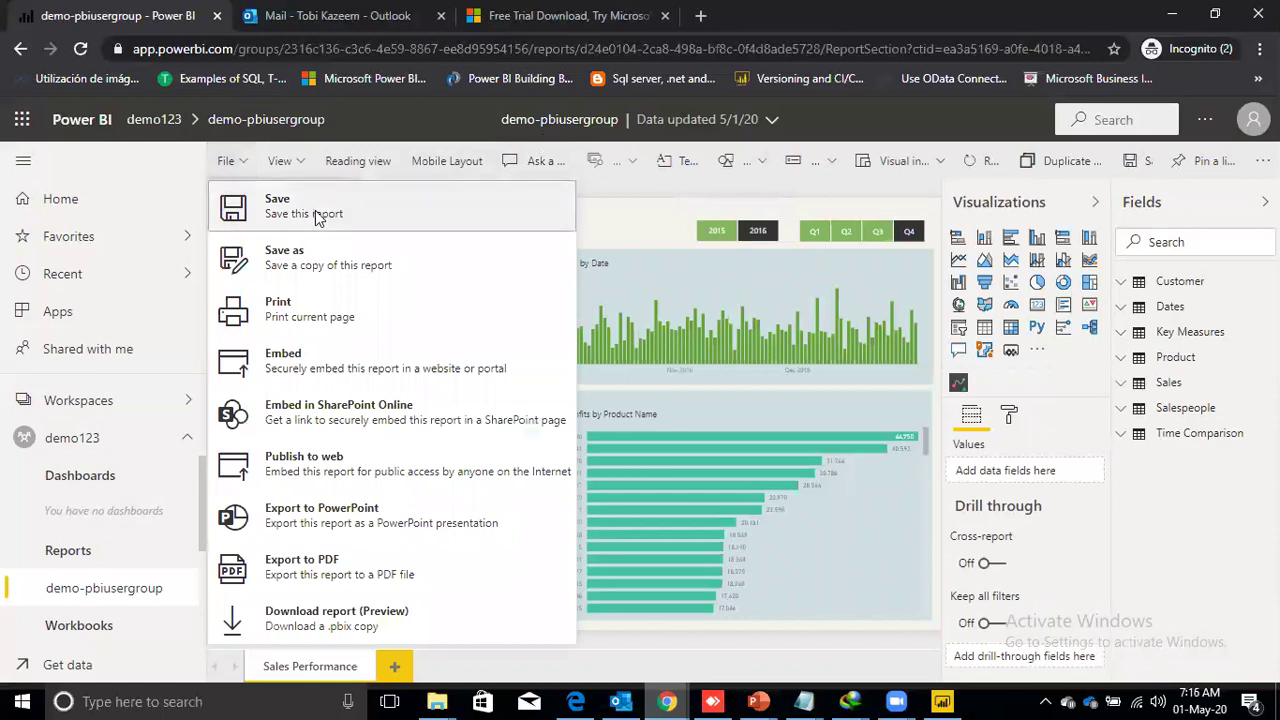
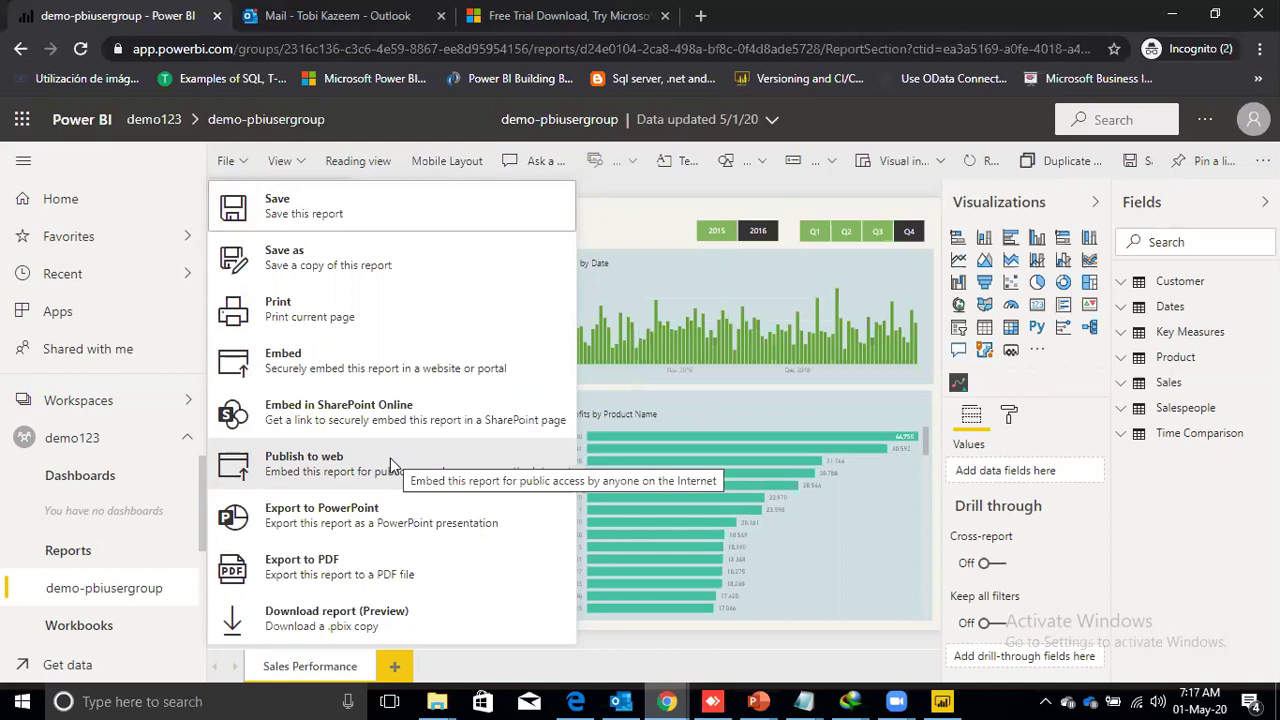
key(Escape)
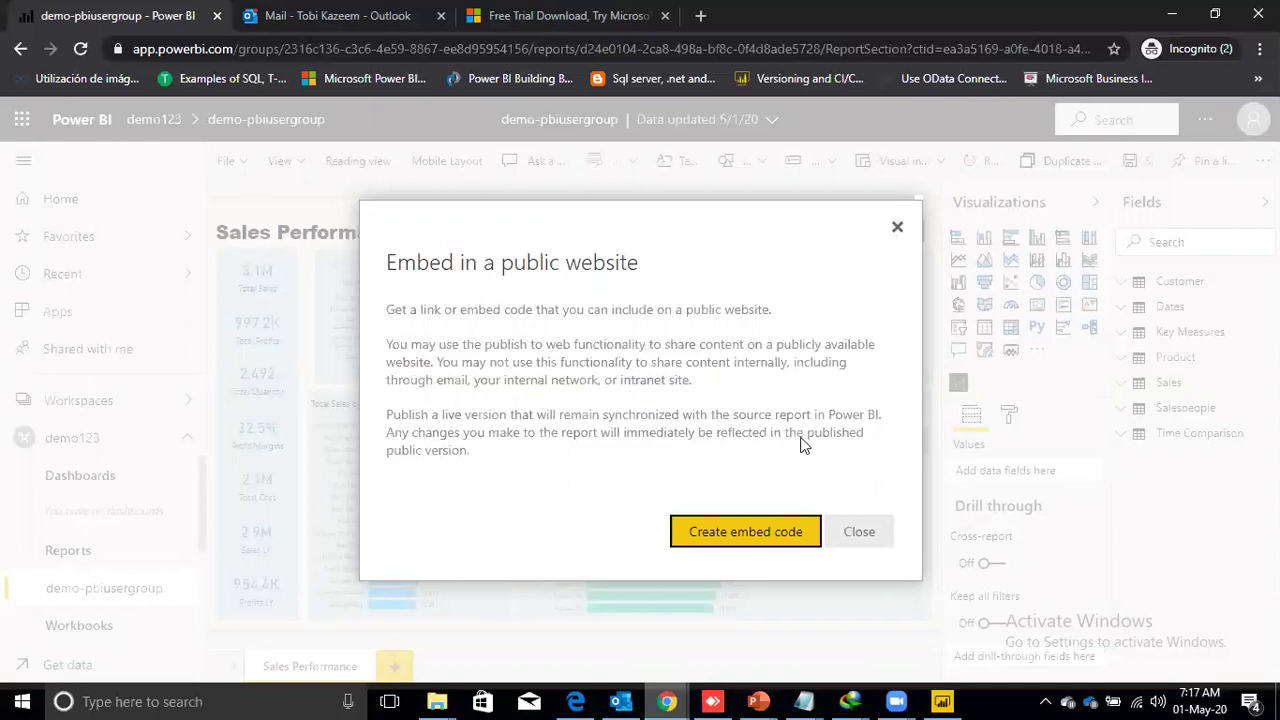
click(727, 538)
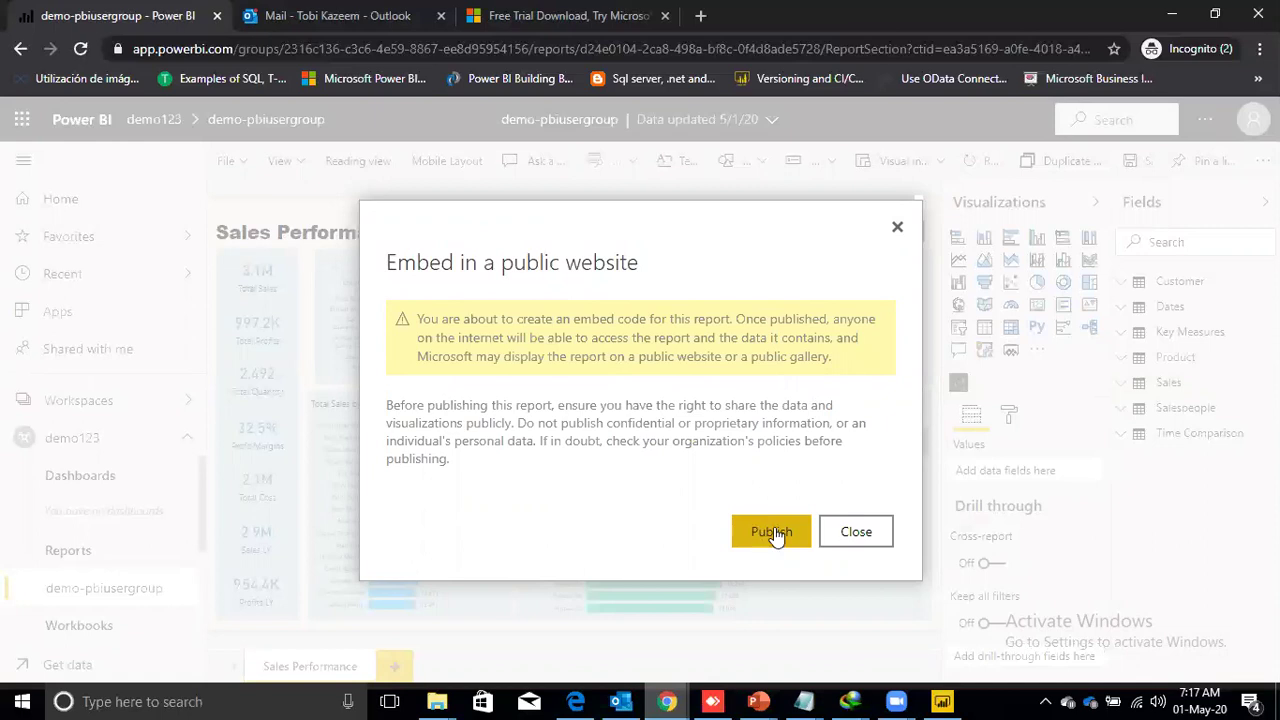
click(772, 532)
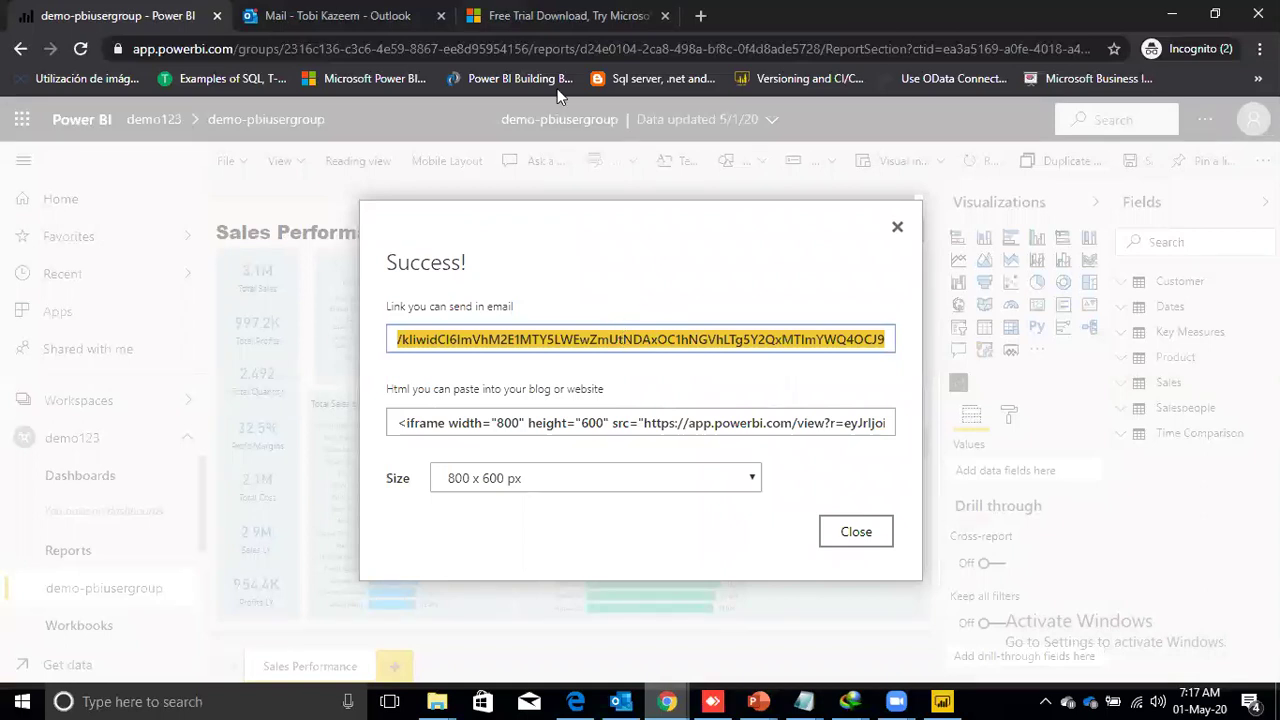
Open the report's copied public link in the browser tab holding the Microsoft 365 trial page.
click(480, 18)
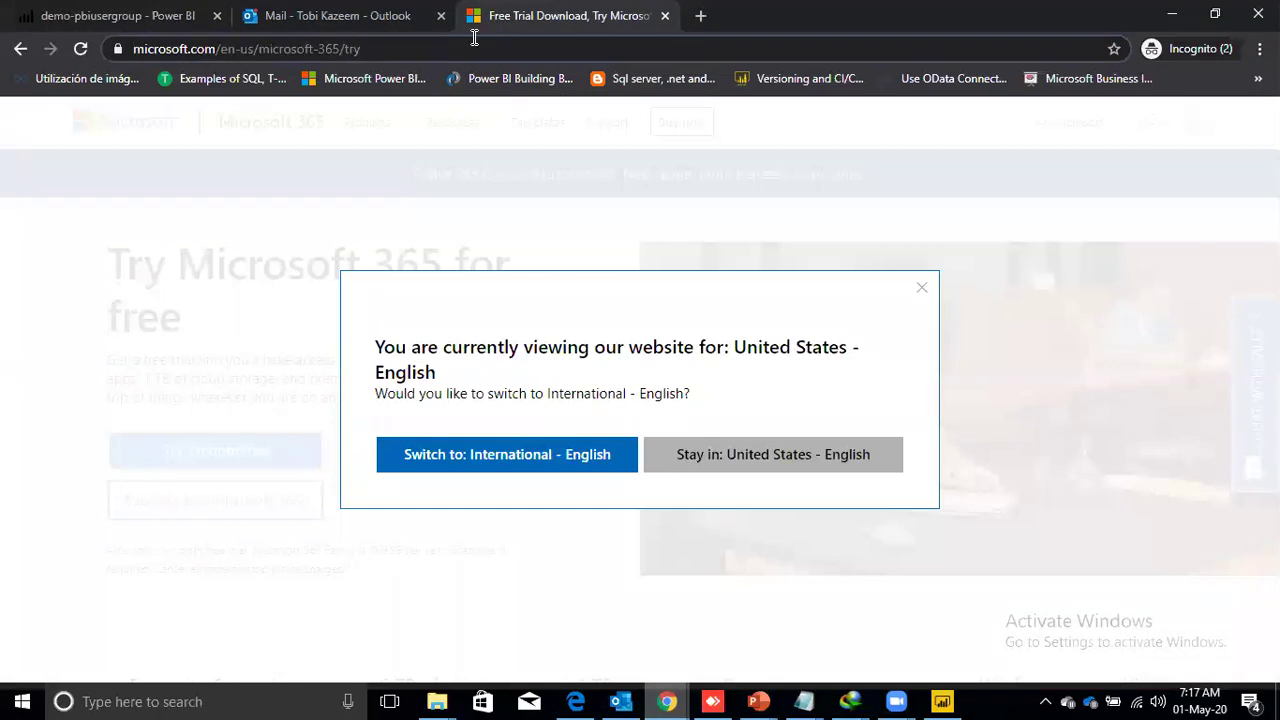
double_click(474, 37)
click(470, 48)
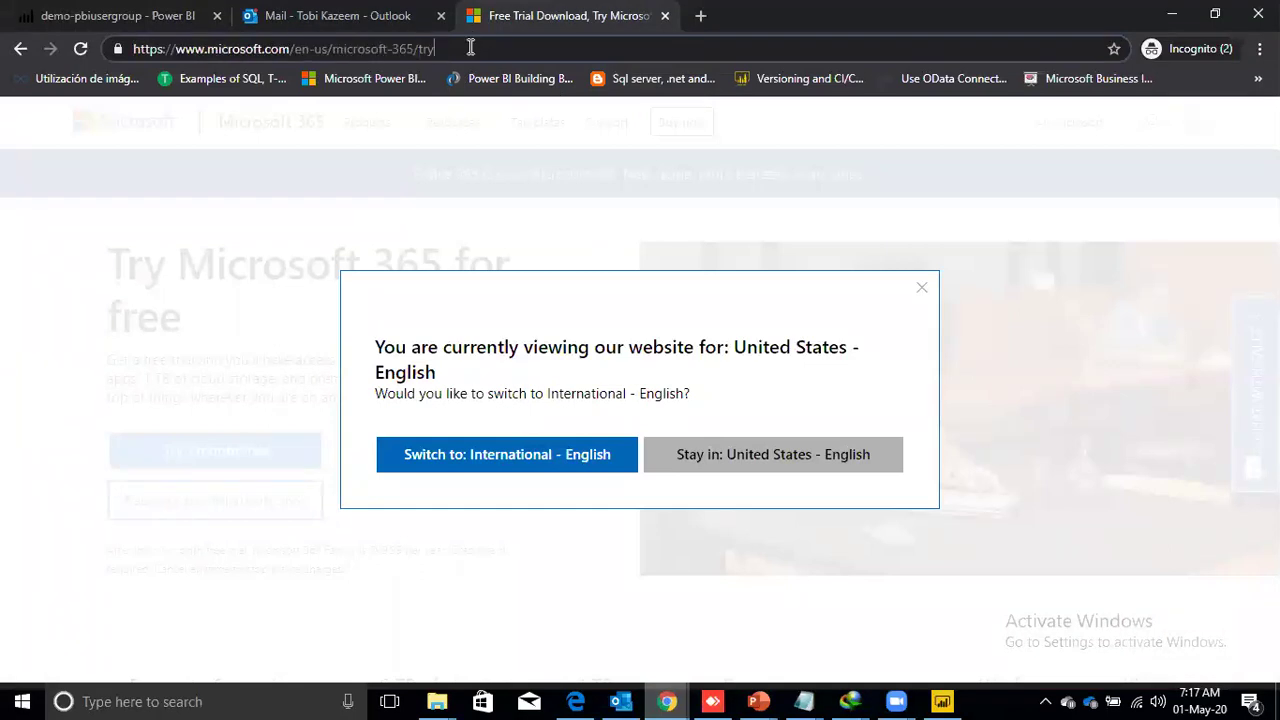
key(ctrl+a)
key(ctrl+v)
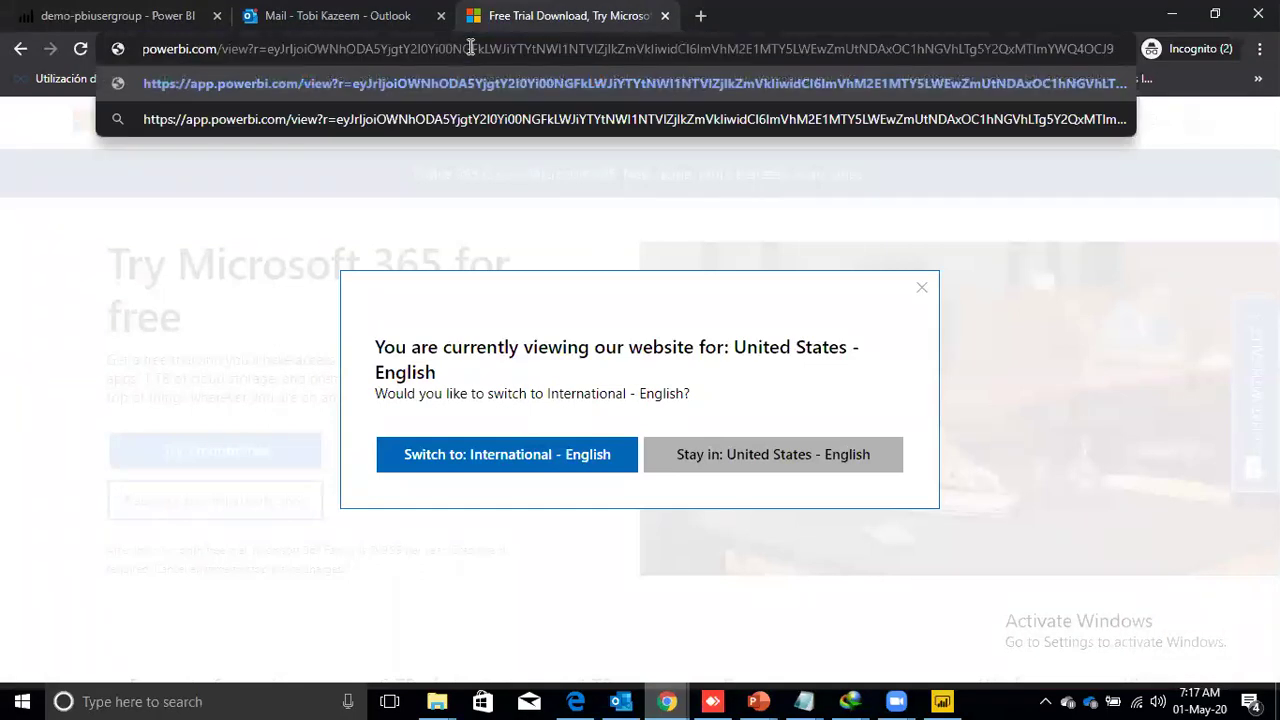
key(Return)
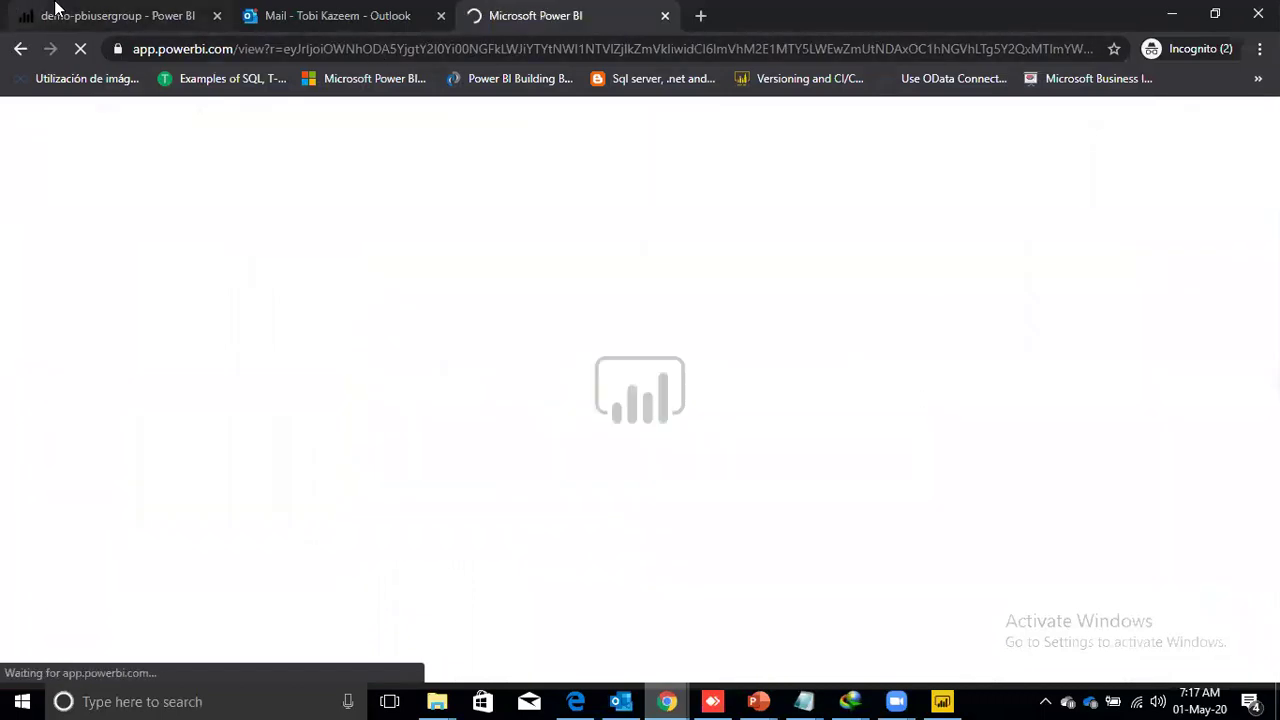
Back in the report, close the embed code dialog and switch to reading view, saving the changes.
click(90, 16)
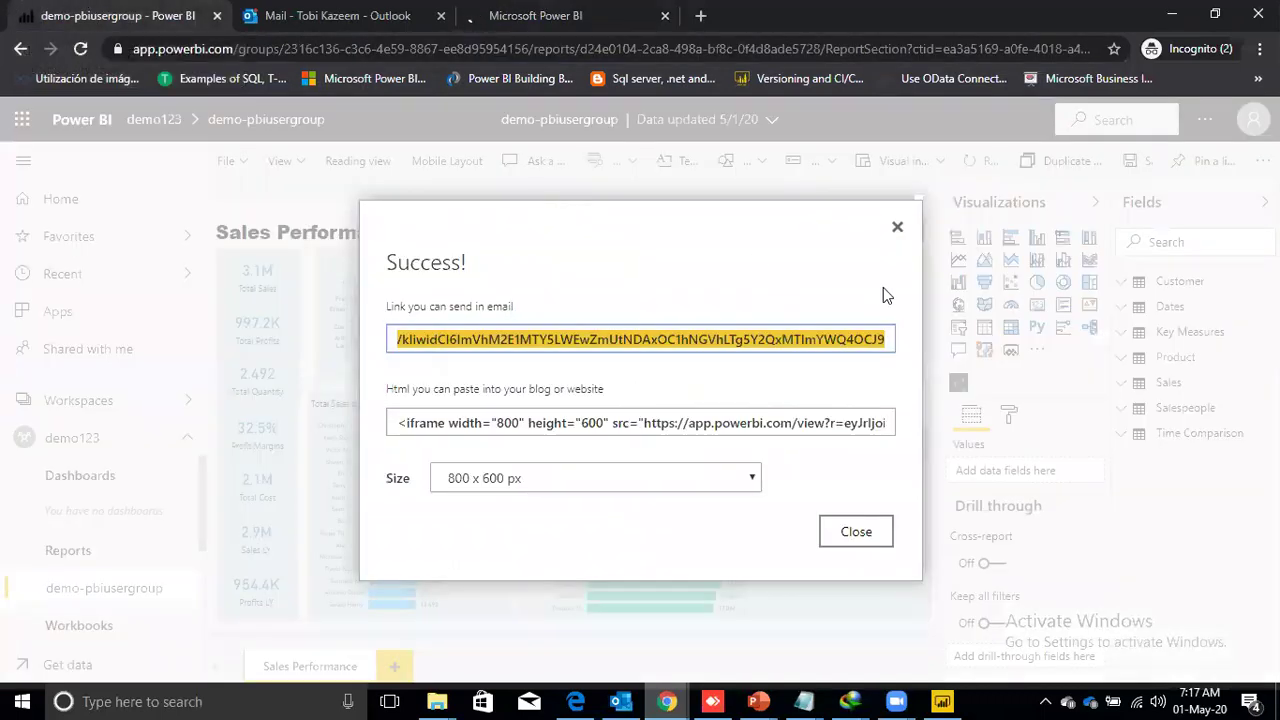
click(899, 231)
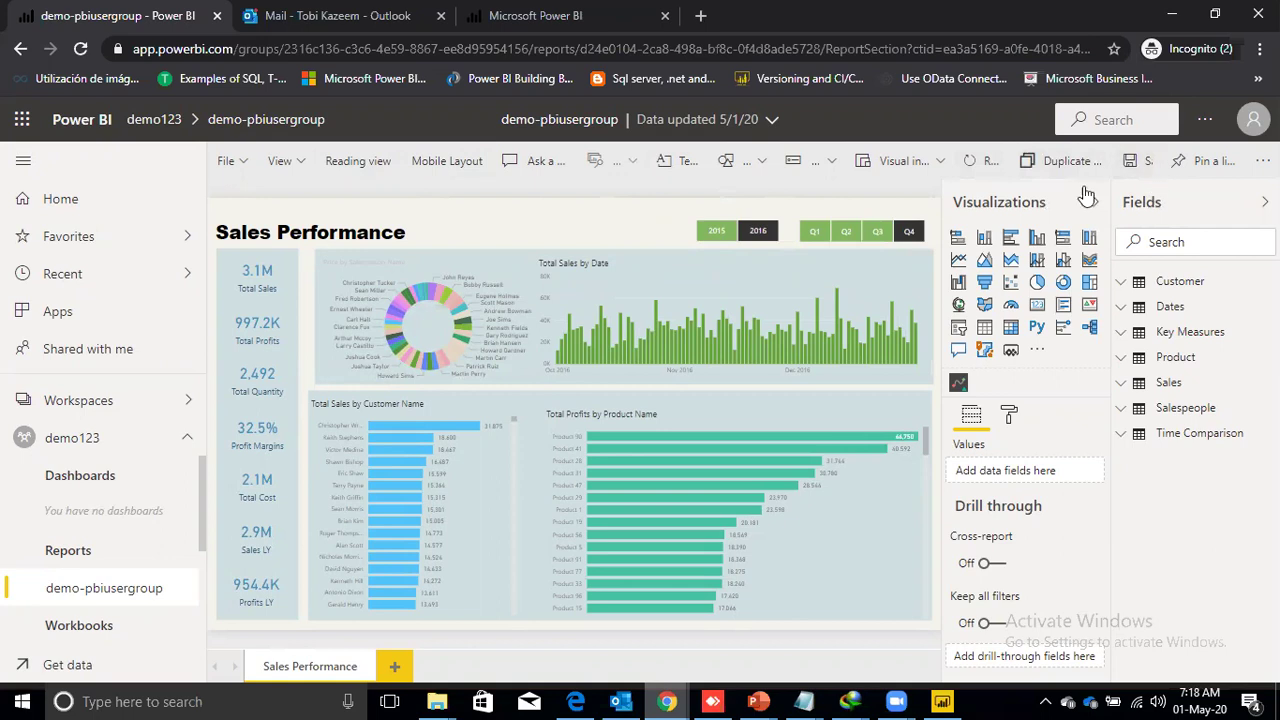
click(366, 175)
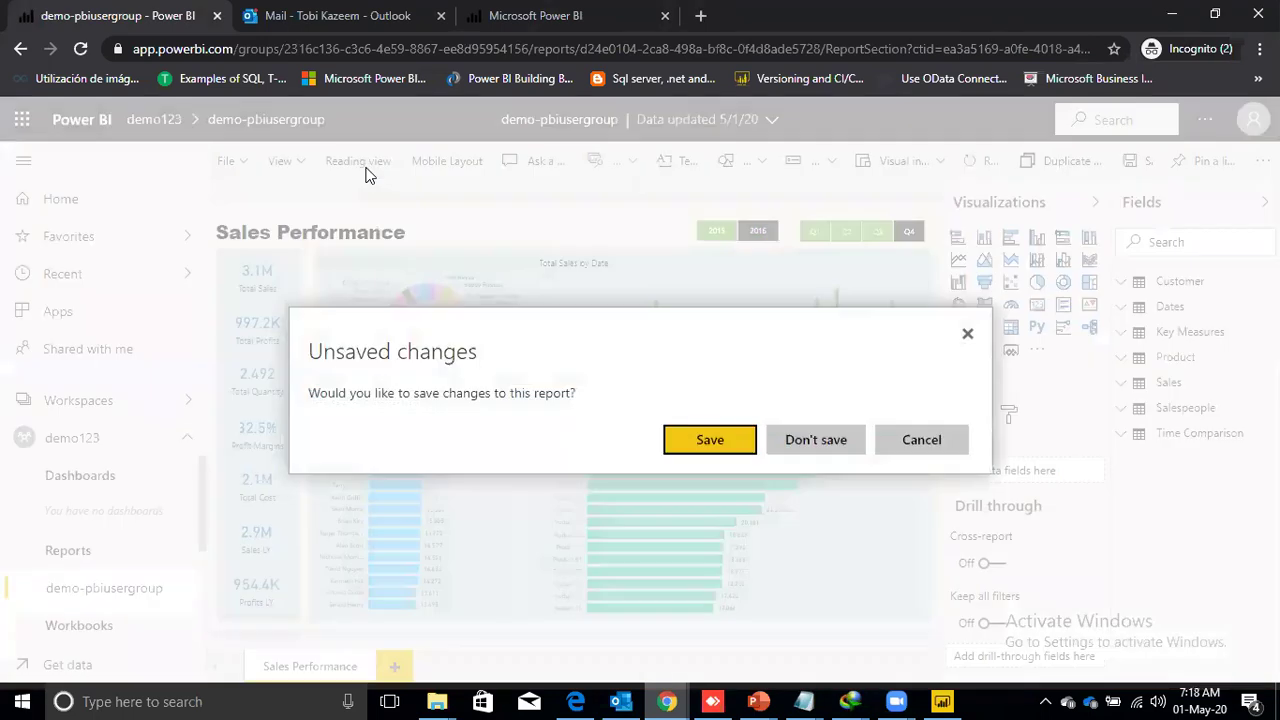
click(742, 445)
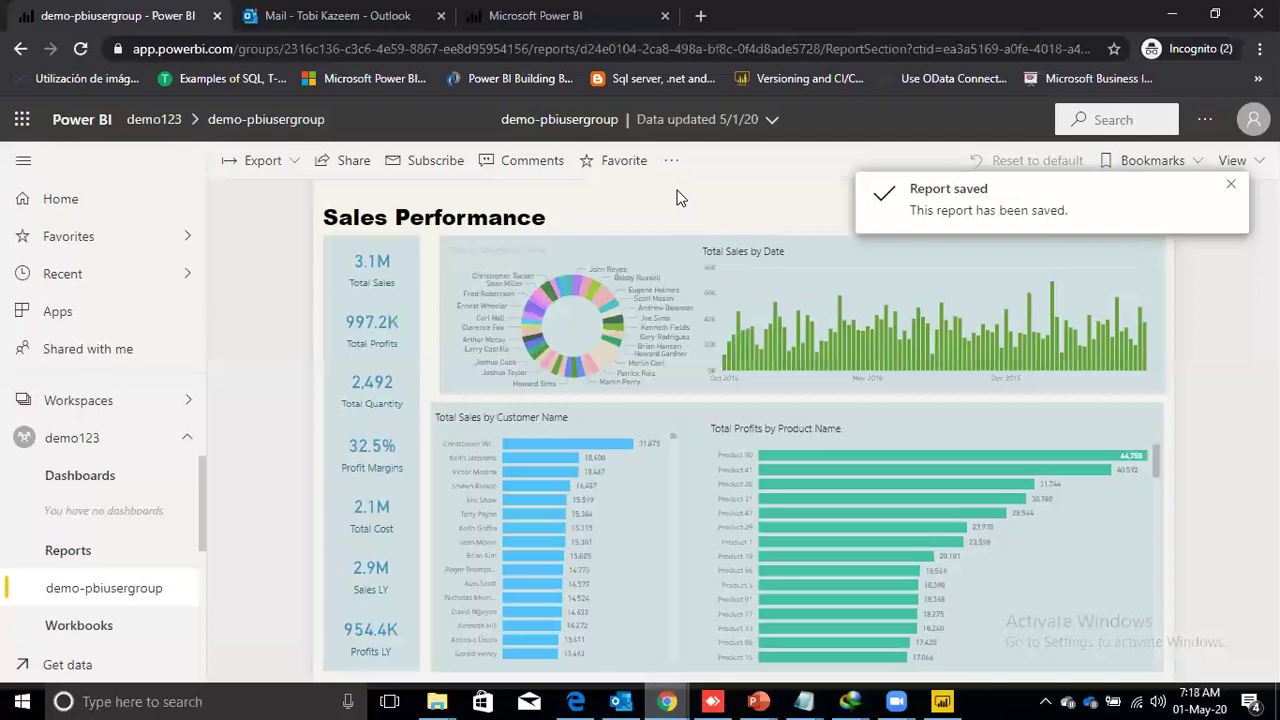
Bring up Analyze in Excel for the report, dismiss it, and review the report's embedding options.
click(672, 158)
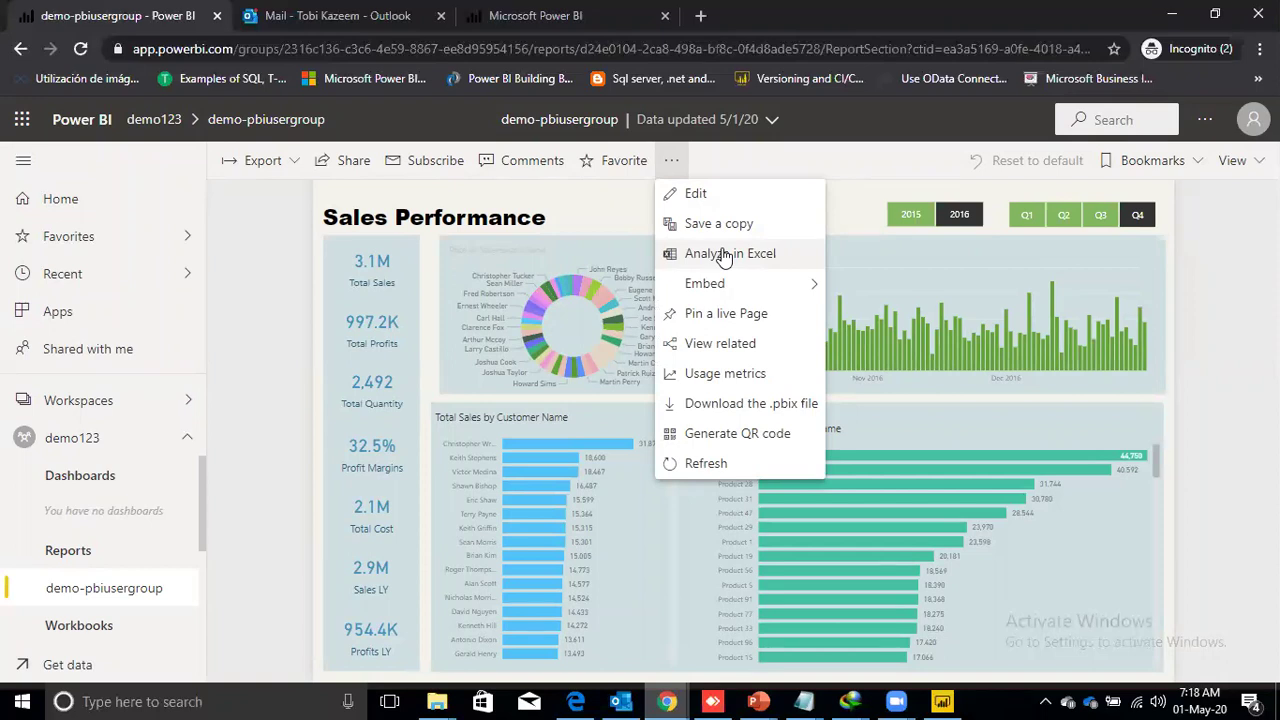
click(724, 255)
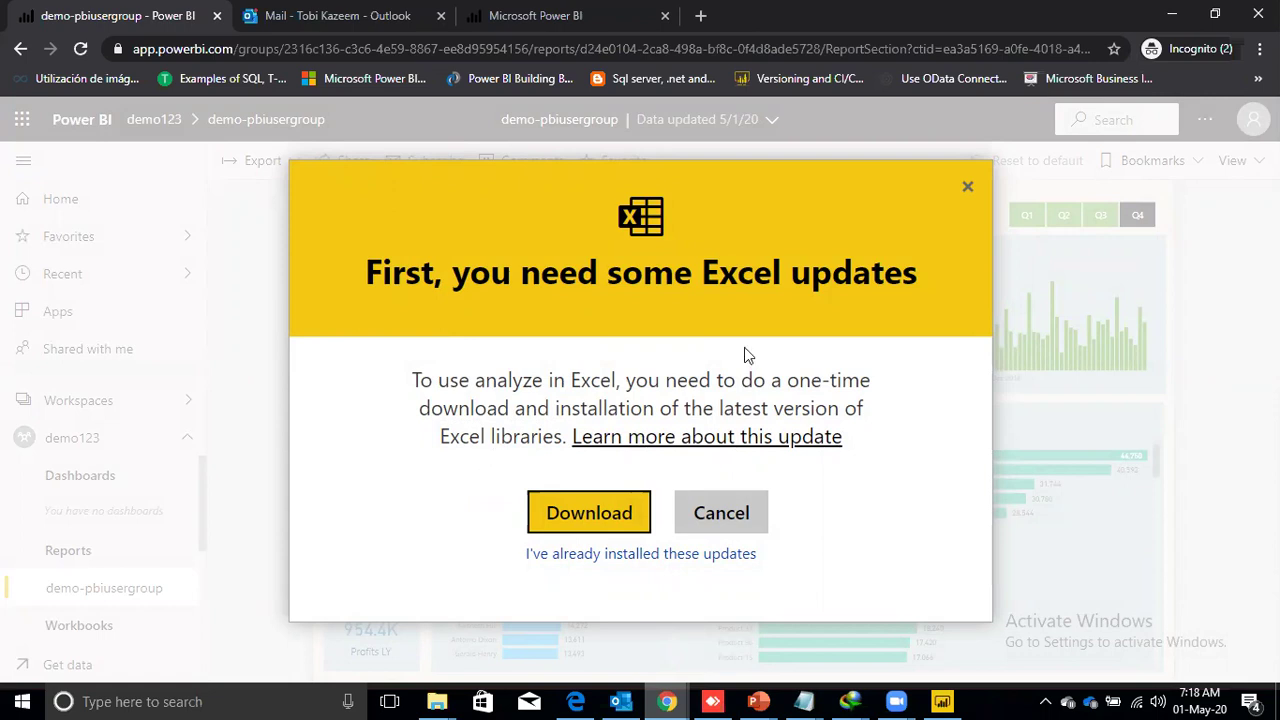
click(966, 190)
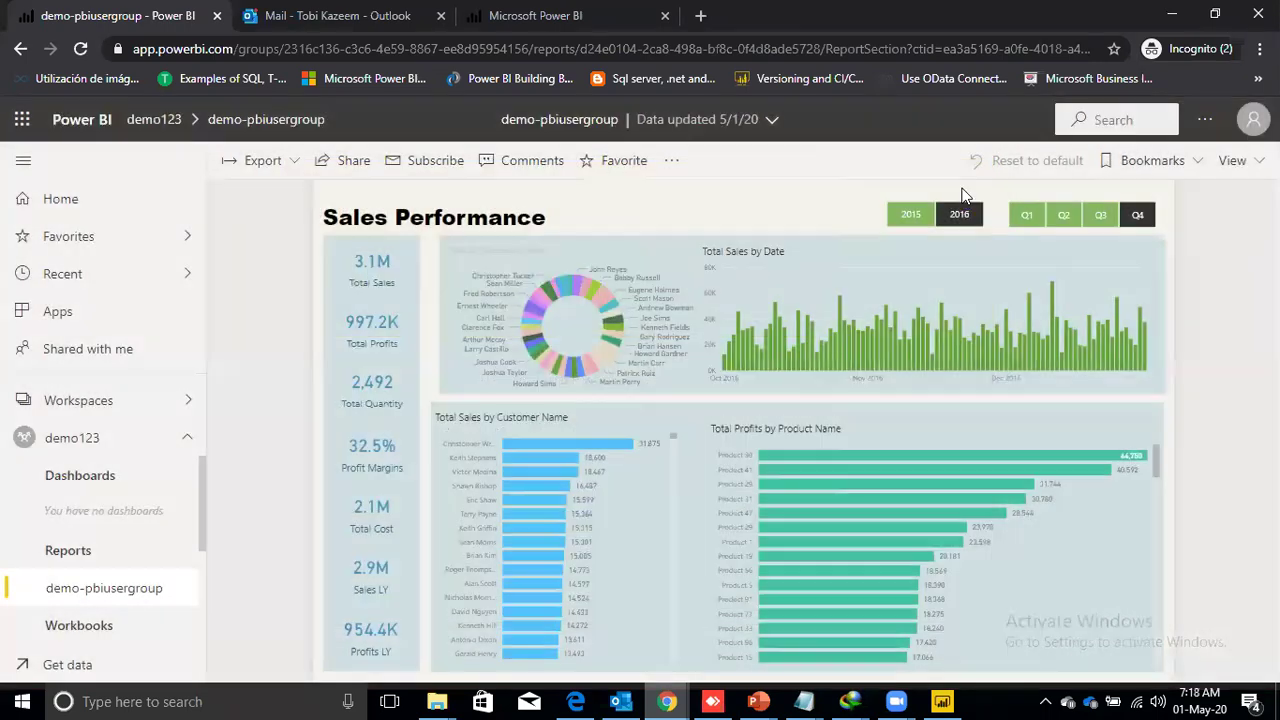
click(672, 163)
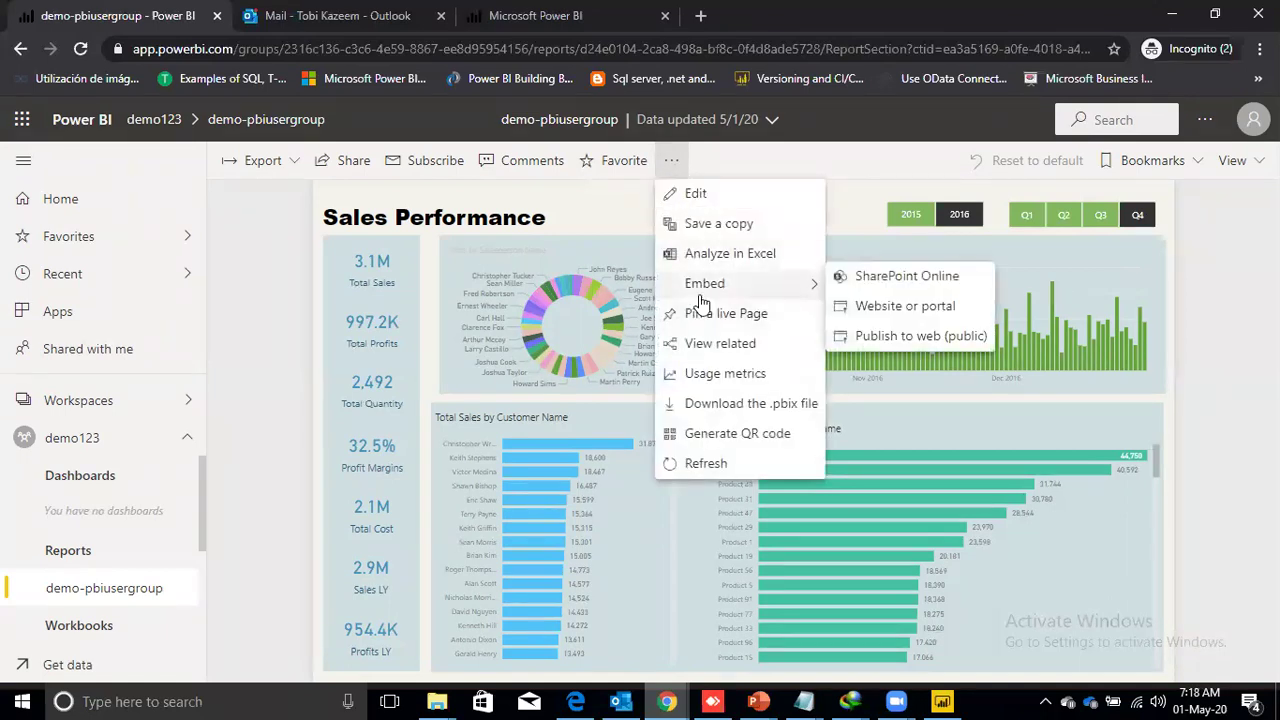
mouse_move(704, 293)
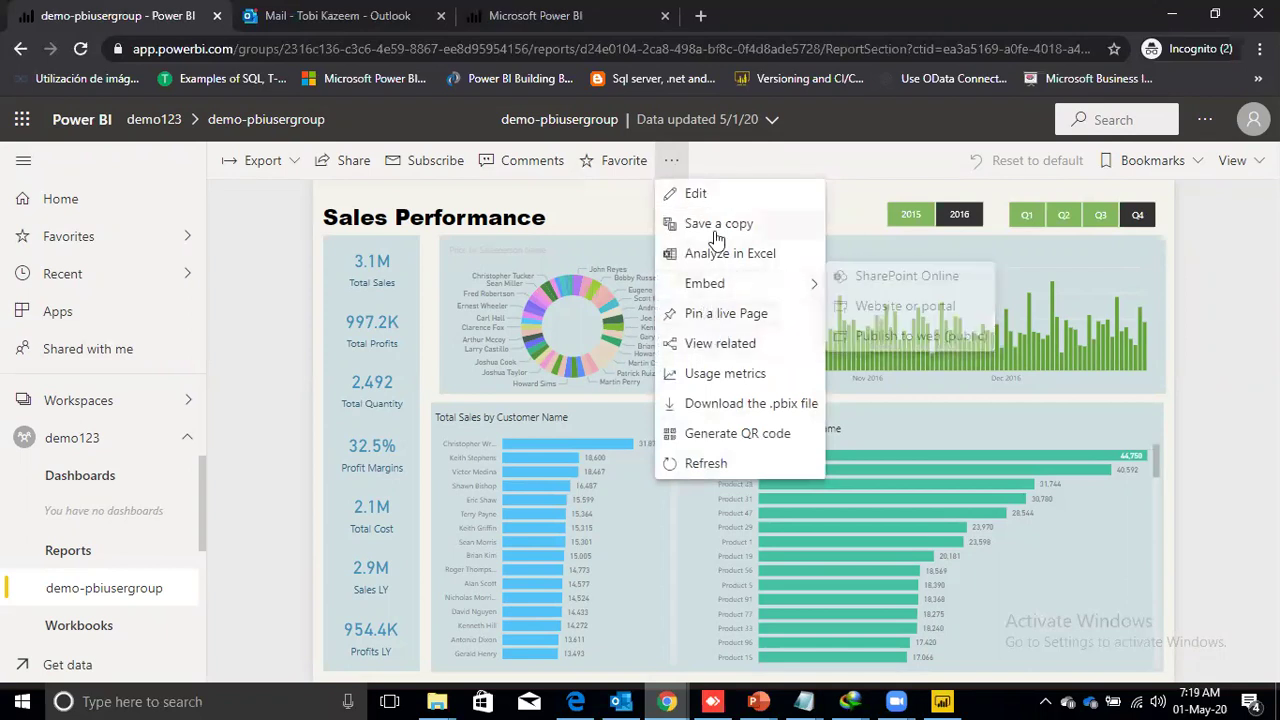
click(565, 215)
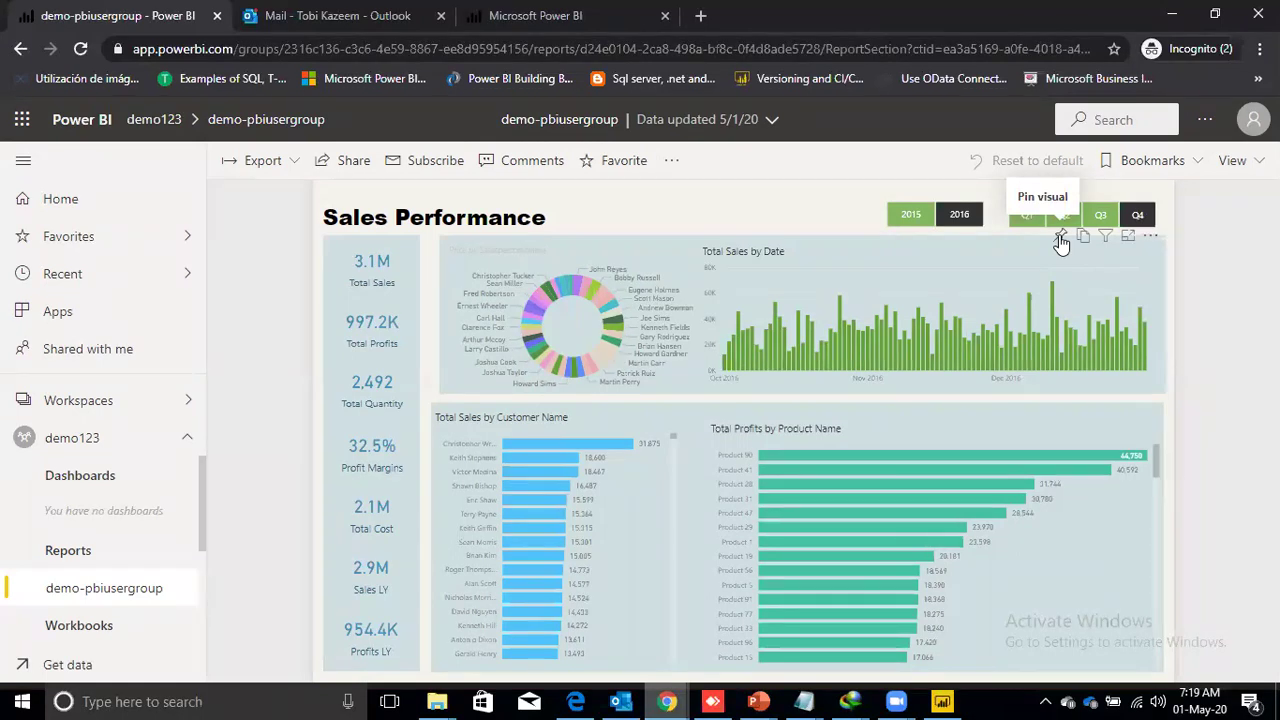
Pin the Total Sales by Date chart to a new dashboard named _new135.
click(1061, 241)
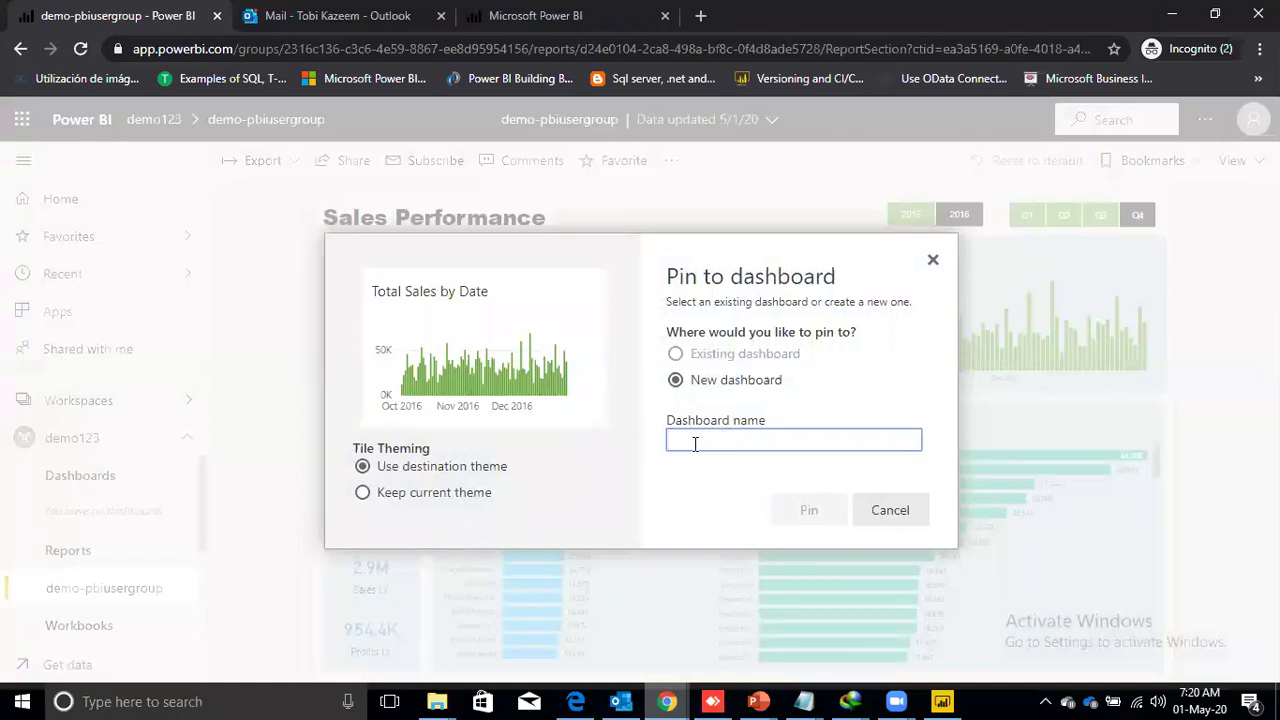
text(_)
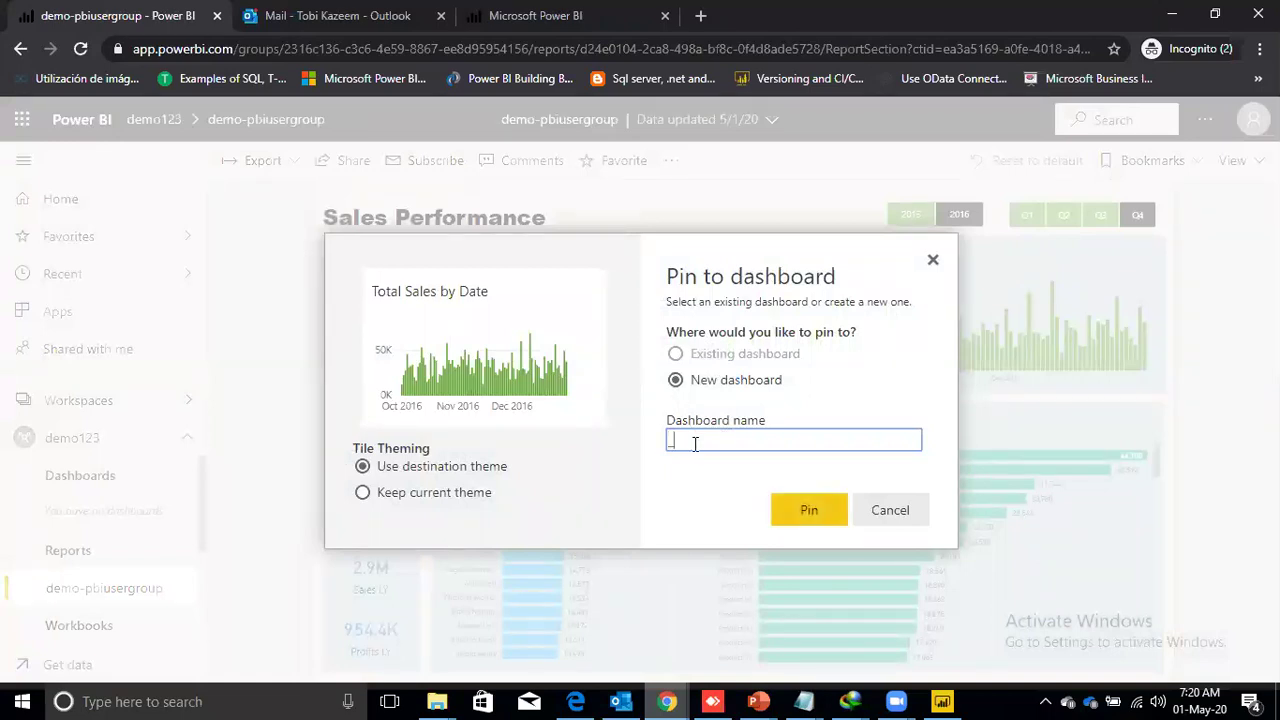
text(new135)
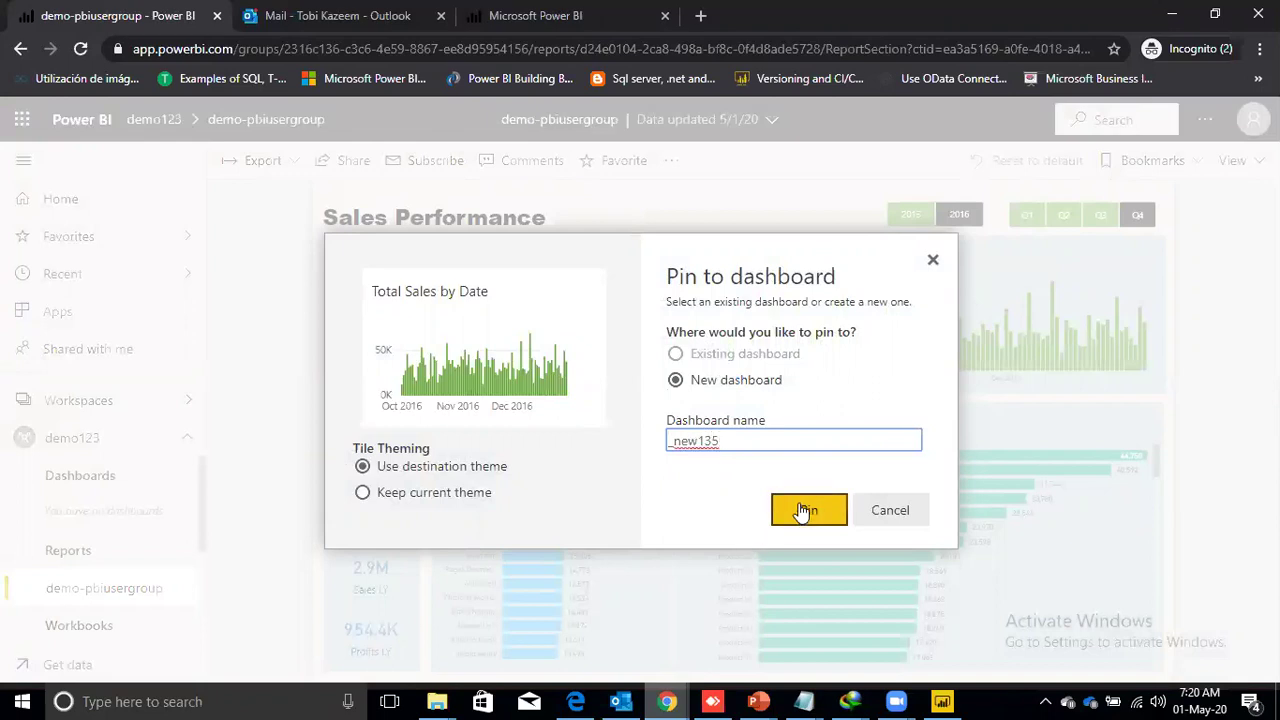
click(803, 511)
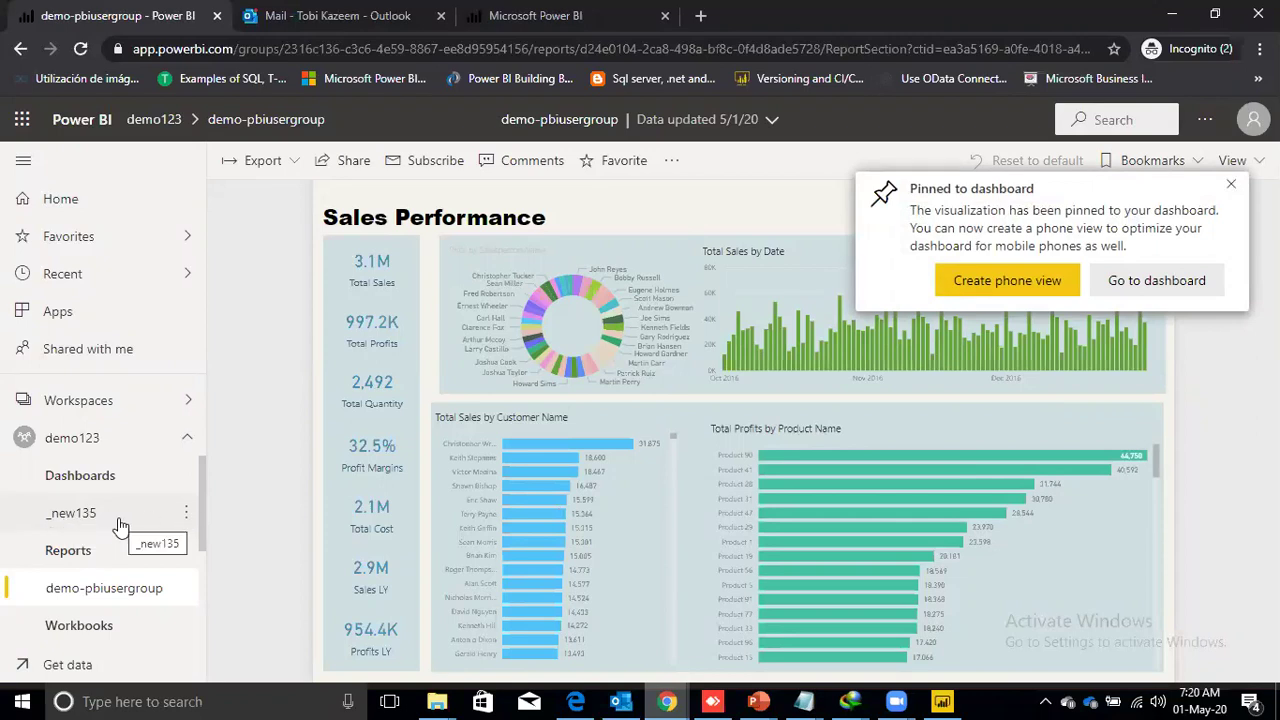
Open the _new135 dashboard, examine its tile layout in the phone view, and return to the web view.
click(990, 290)
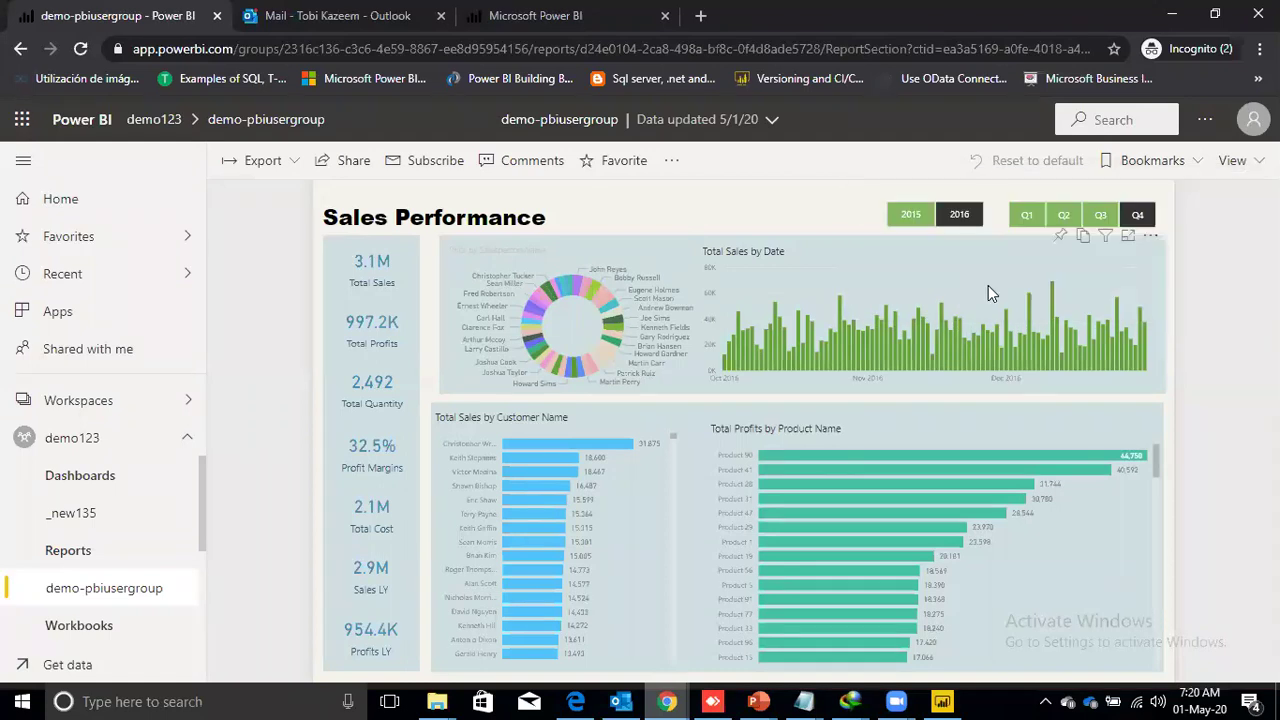
click(94, 514)
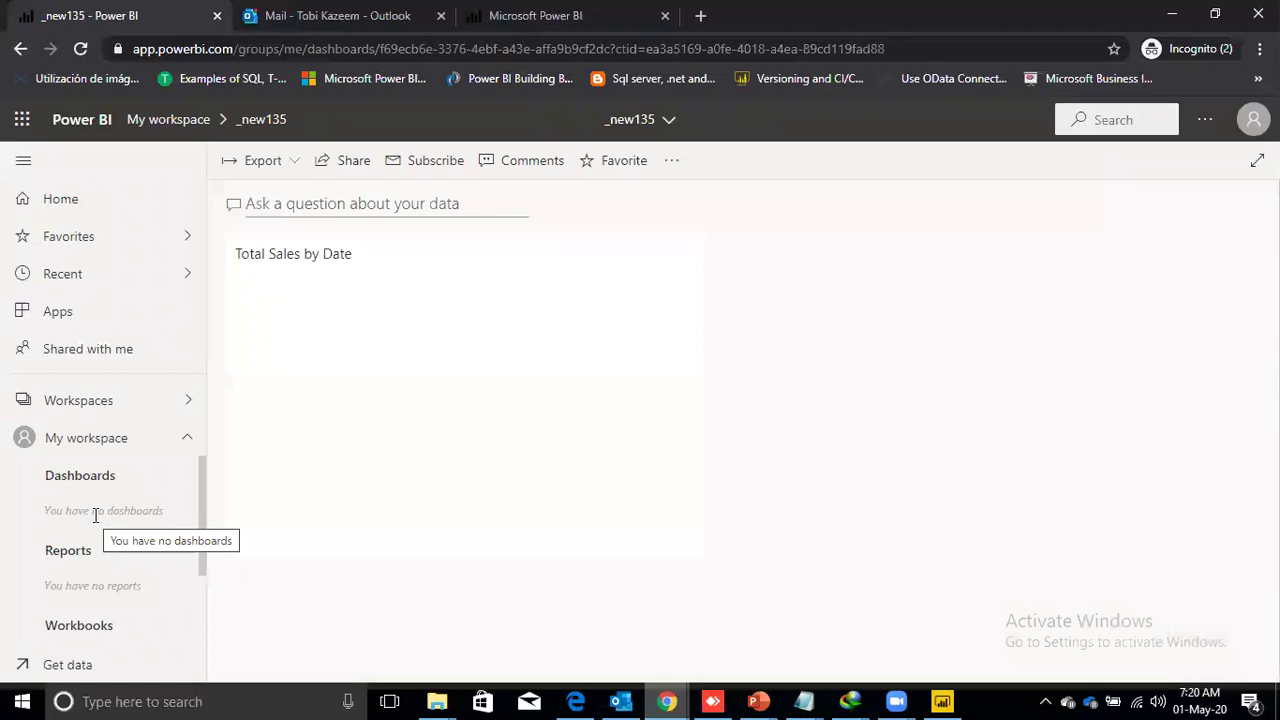
click(674, 158)
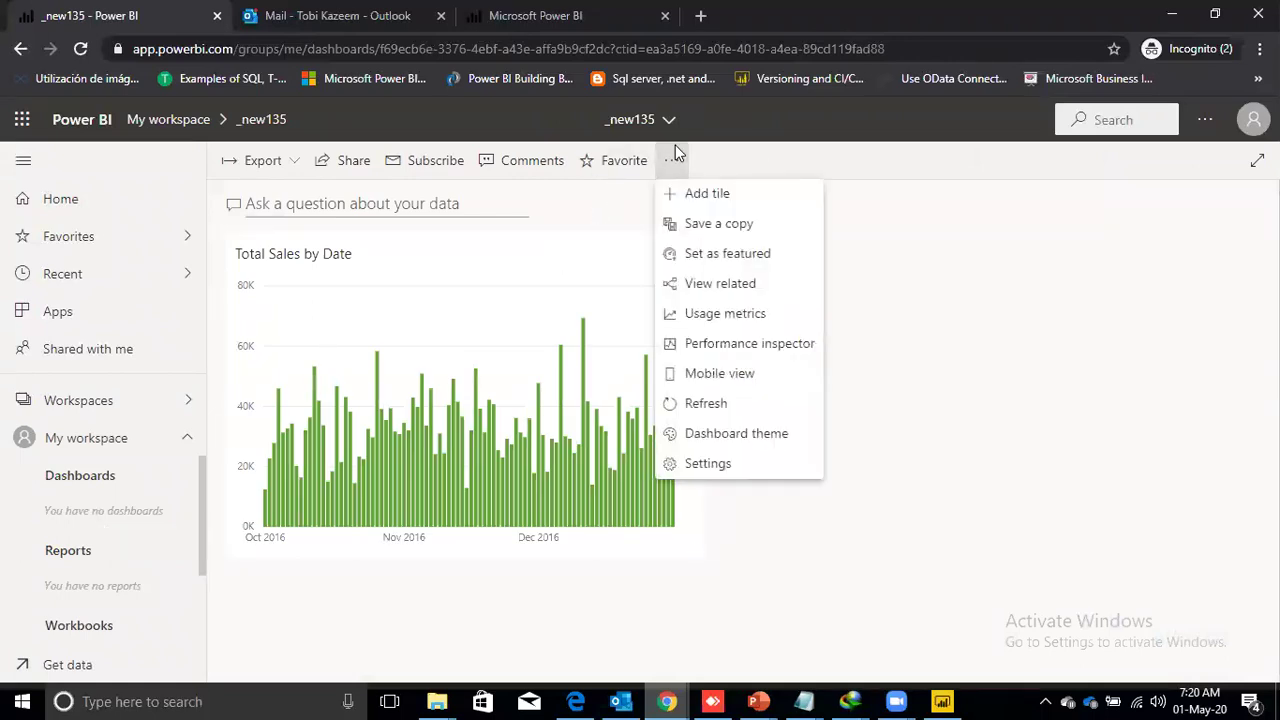
click(718, 376)
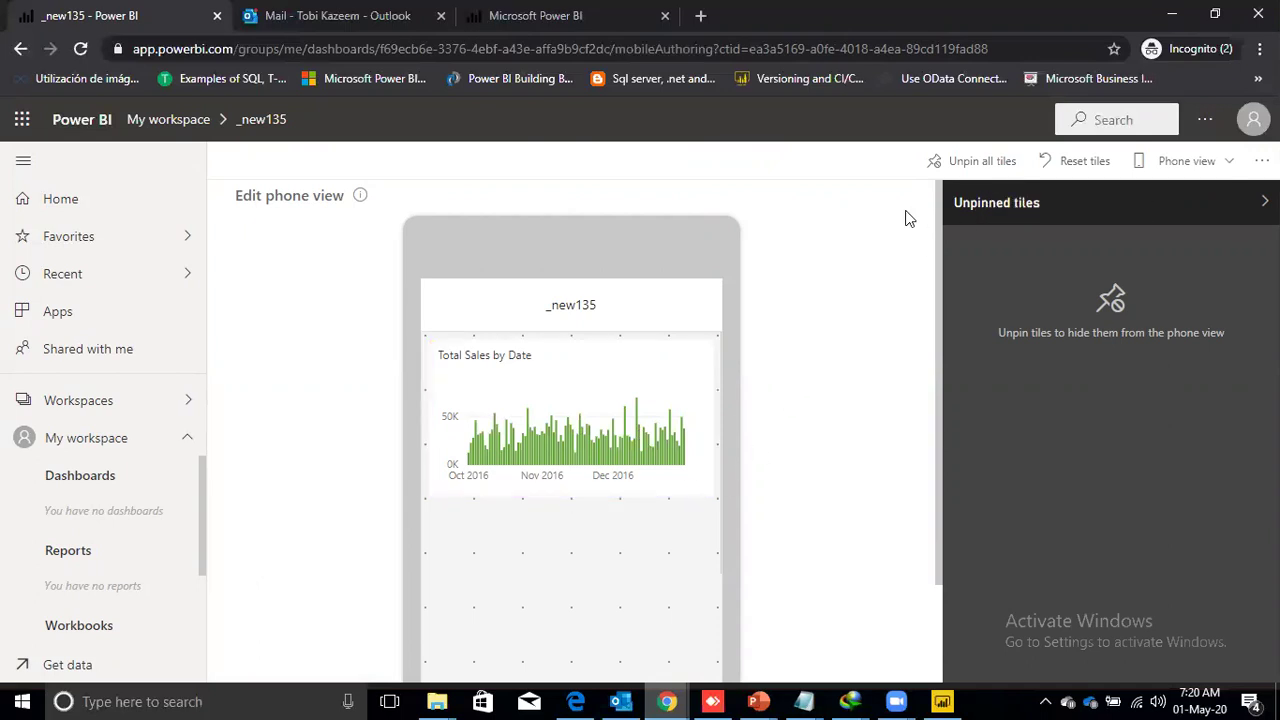
mouse_move(349, 204)
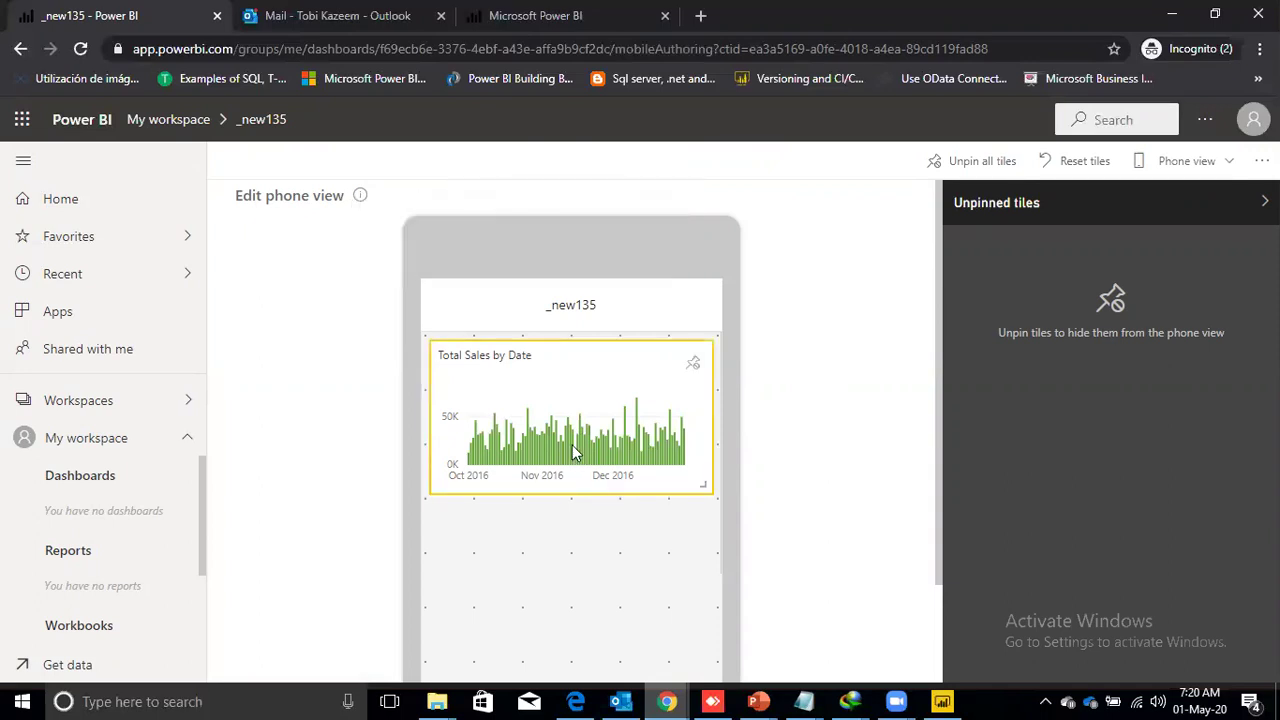
mouse_move(437, 495)
mouse_down()
mouse_move(411, 520)
mouse_move(423, 514)
mouse_move(437, 551)
mouse_move(442, 491)
mouse_up()
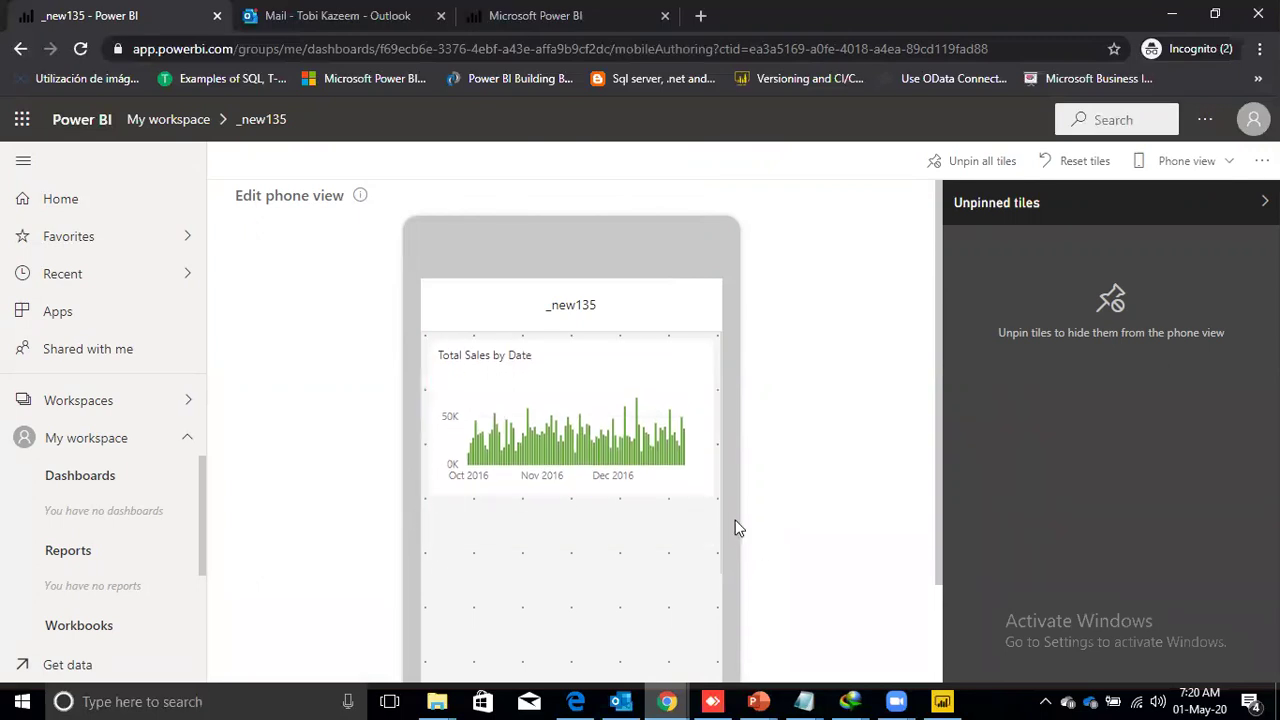
click(1182, 162)
click(1176, 185)
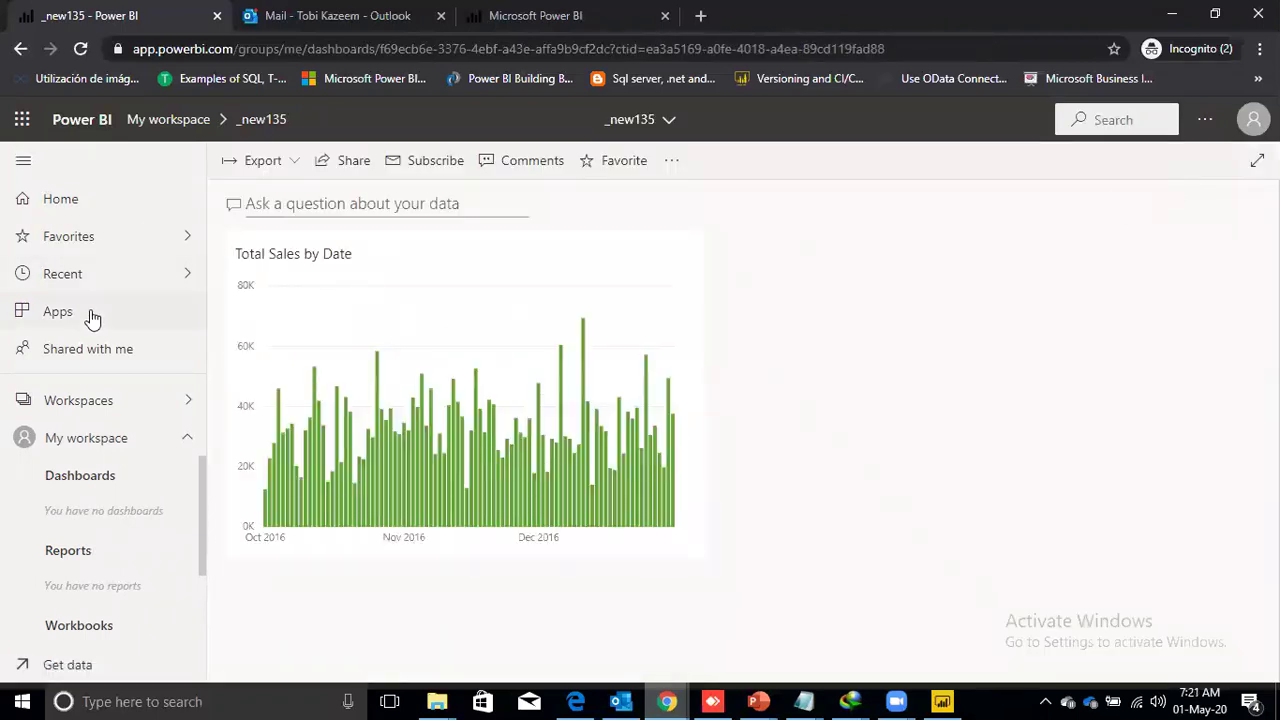
Switch to the demo123 workspace and open the demo-pbiusergroup report.
drag(199, 544, 209, 504)
click(189, 399)
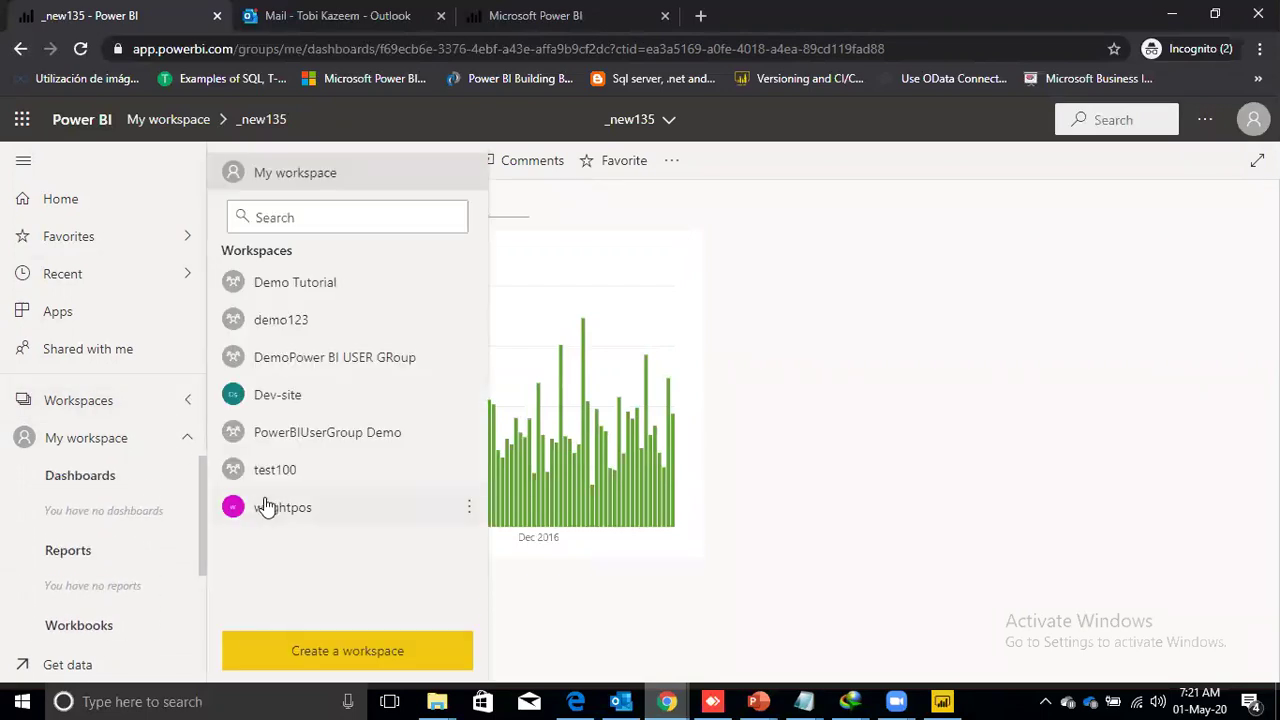
click(281, 320)
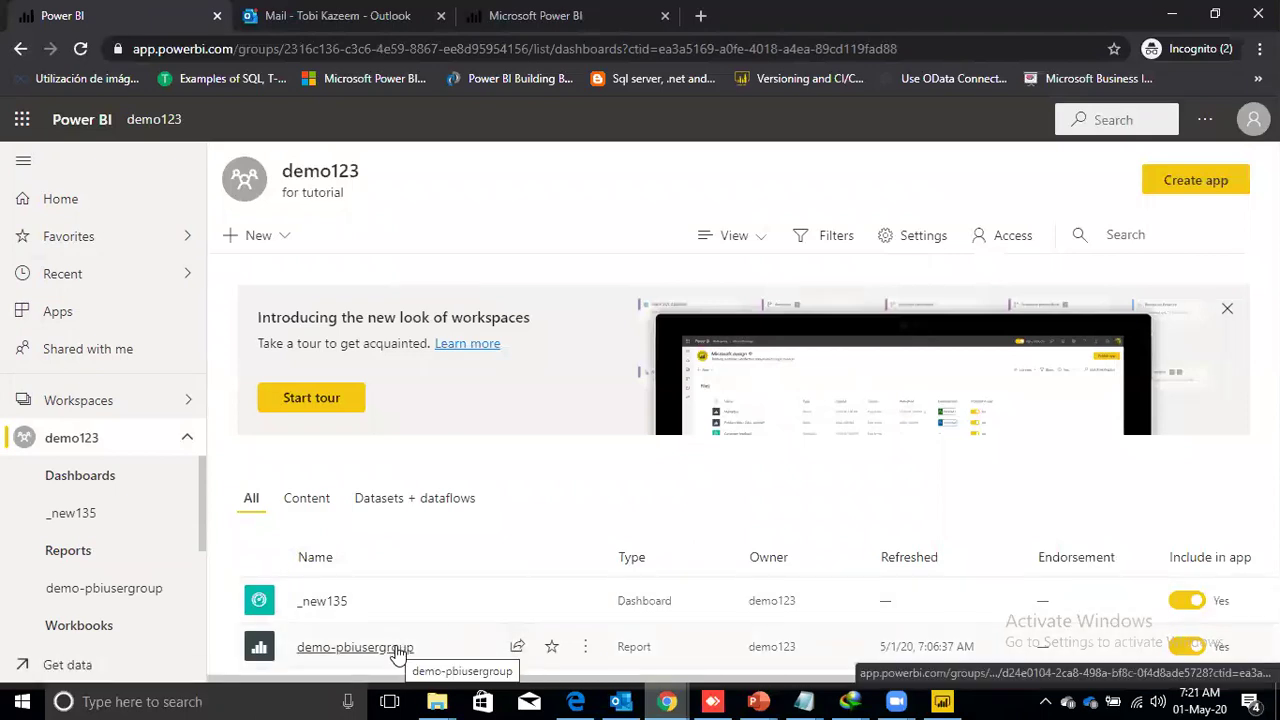
click(399, 649)
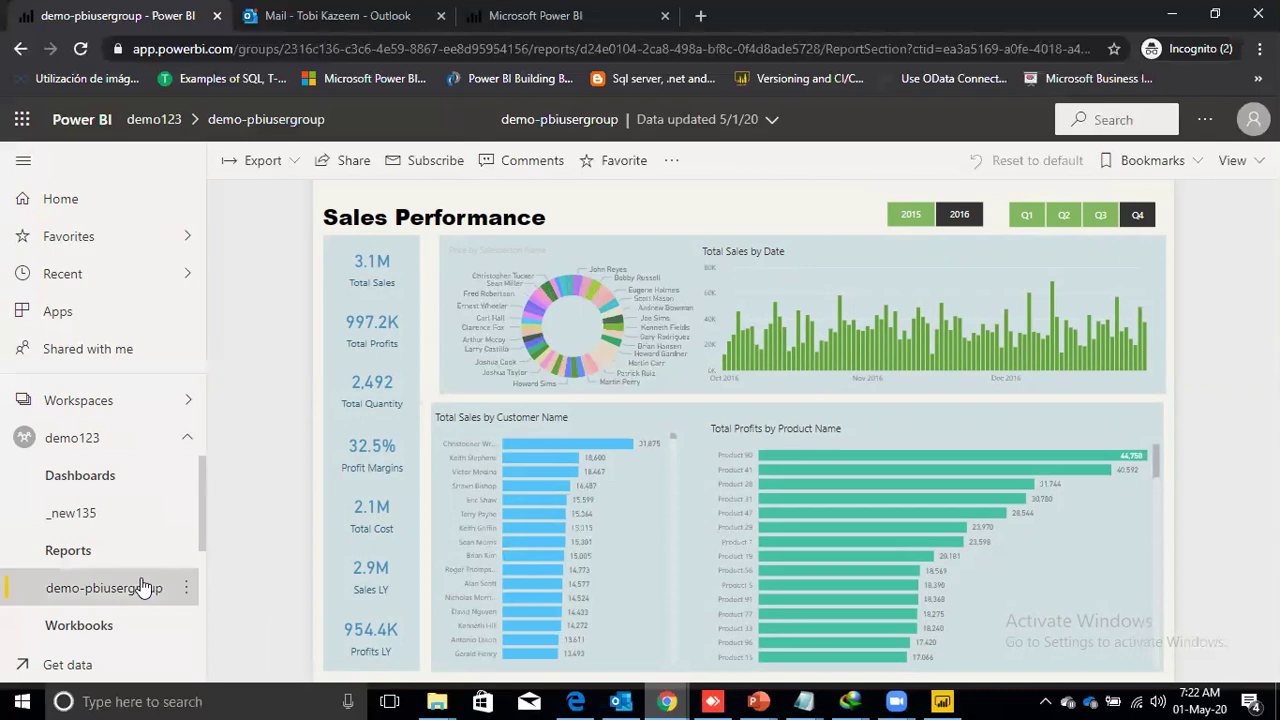
Start creating an app from the demo123 workspace and set its description to "--this is an app".
click(100, 442)
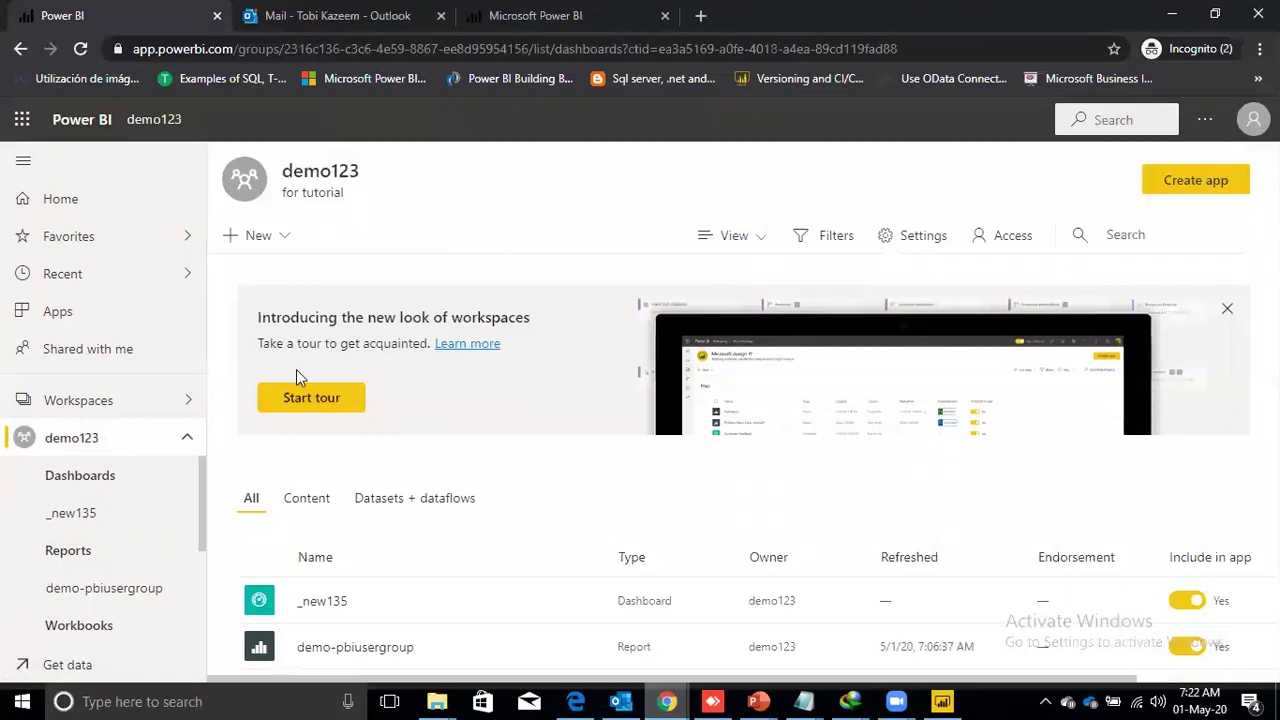
click(1218, 178)
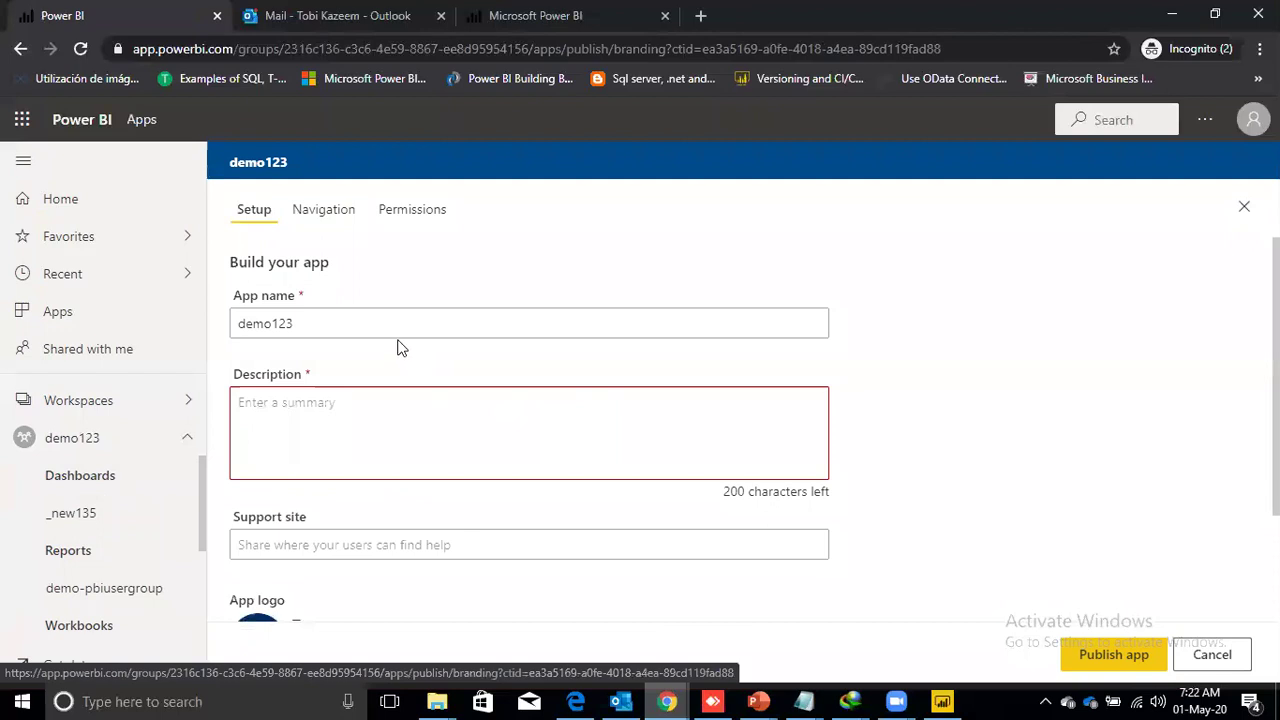
click(305, 394)
text(--this is an app)
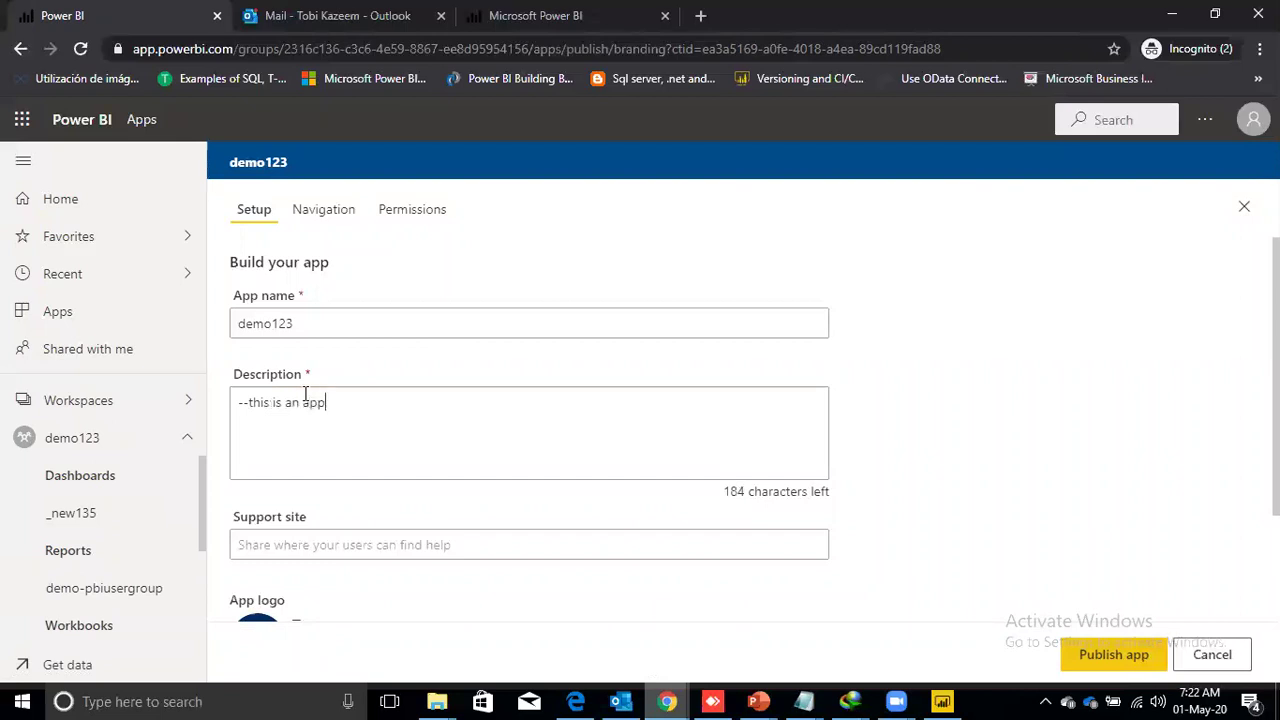
click(421, 547)
scroll(529, 600, down, 2)
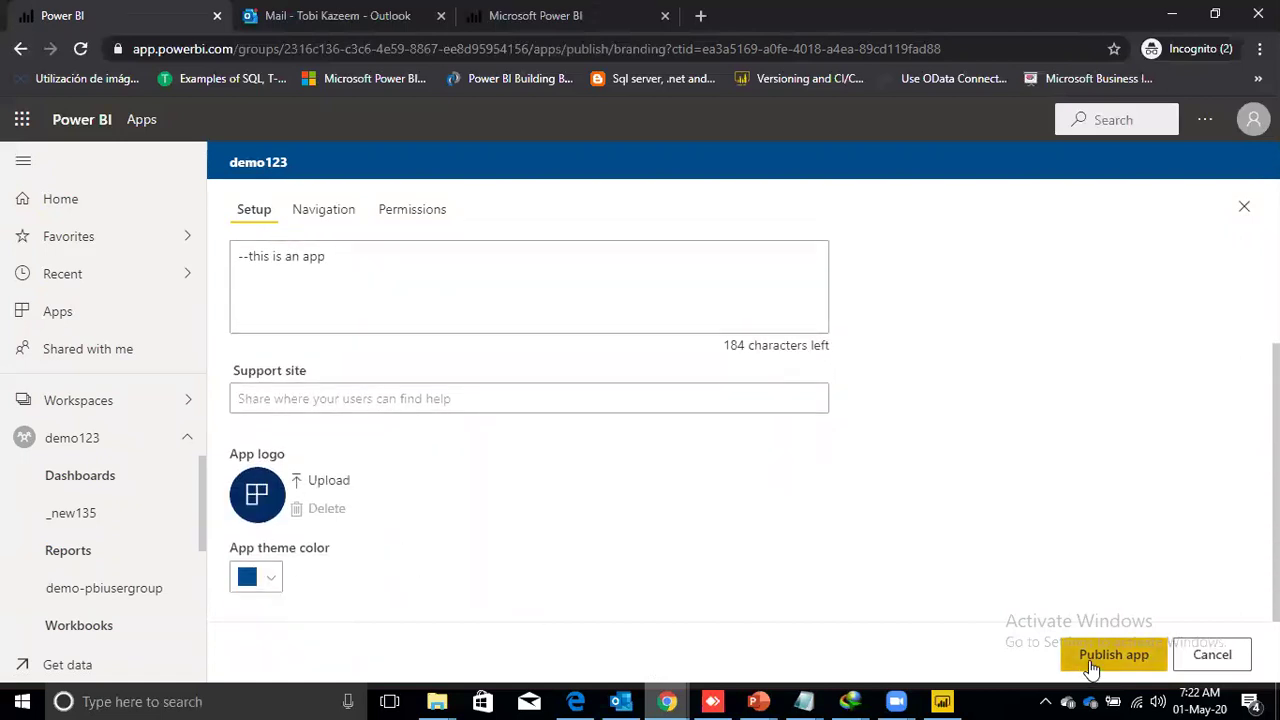
Add a new section to the app's navigation.
click(325, 214)
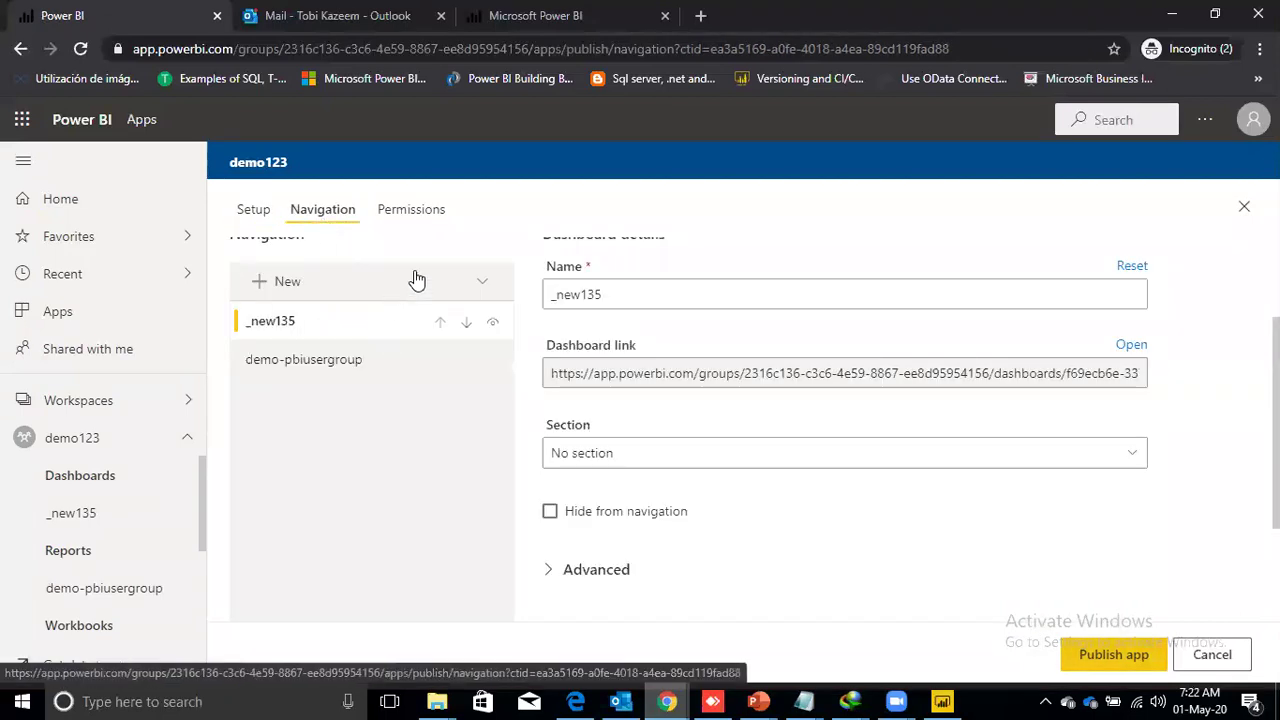
click(310, 281)
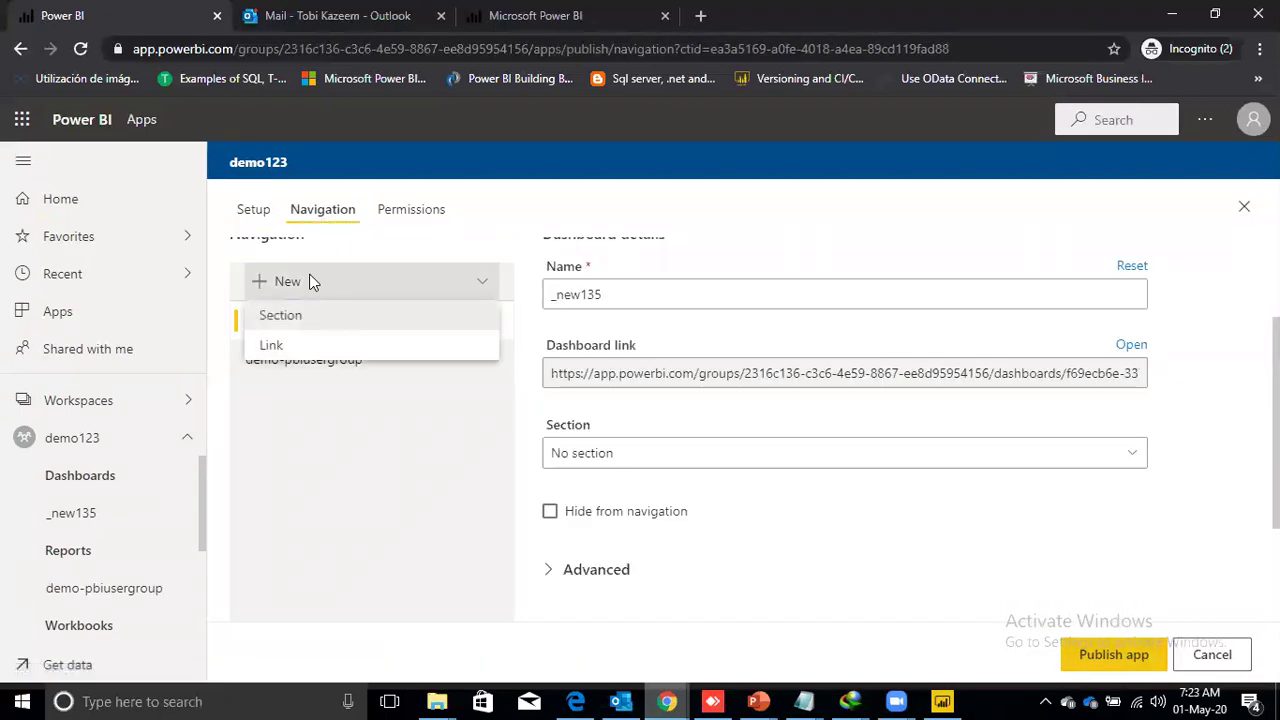
click(329, 327)
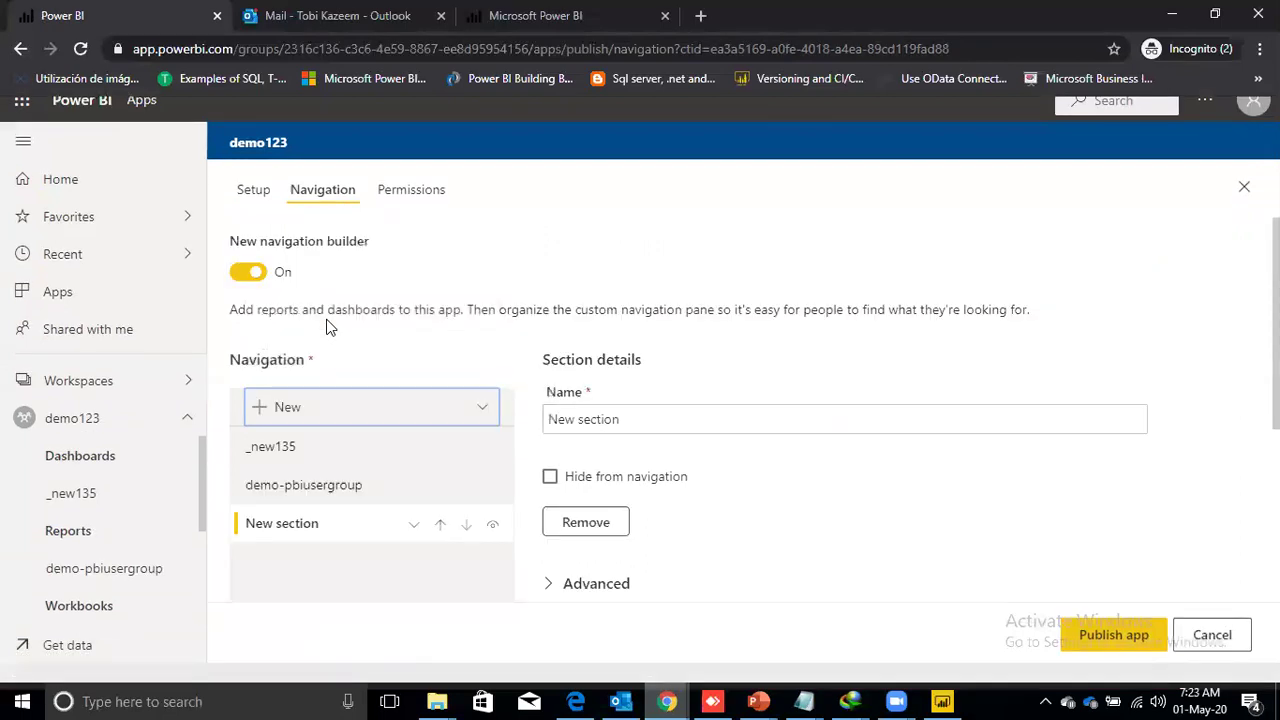
Name the new app section NAVIGATION and assign the demo-pbiusergroup report to it.
triple_click(615, 424)
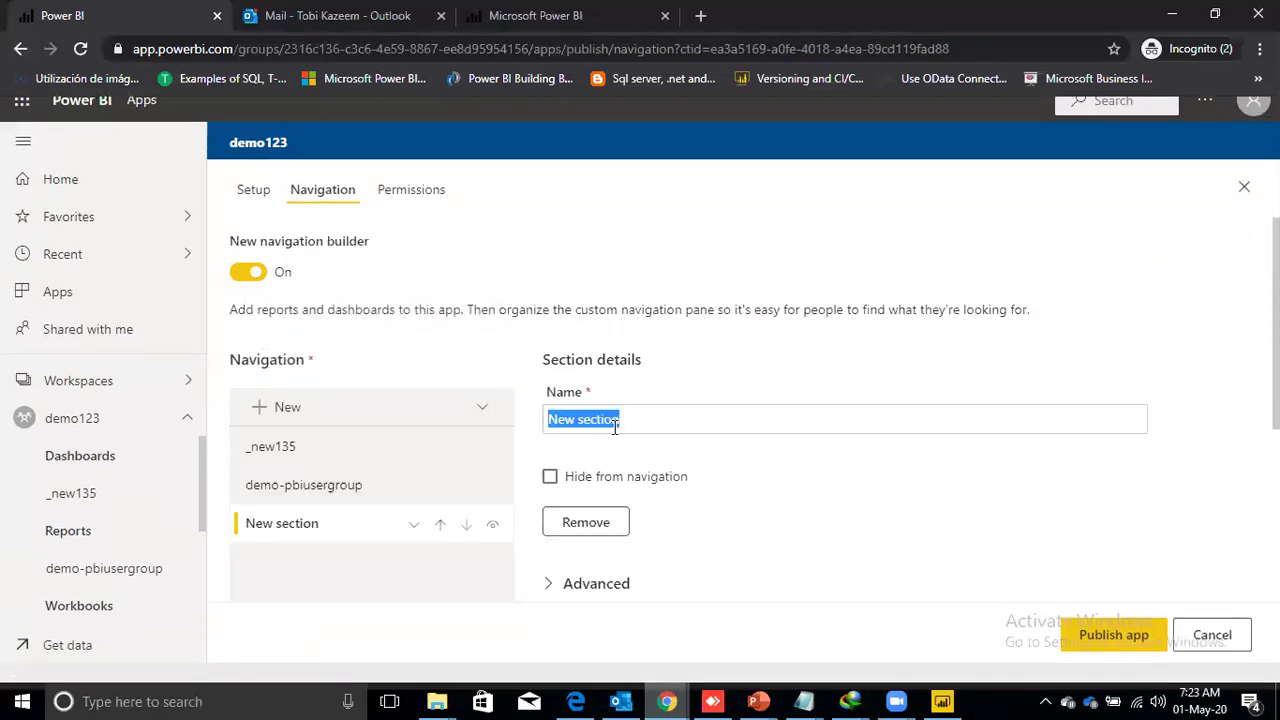
text(NAVIGATION)
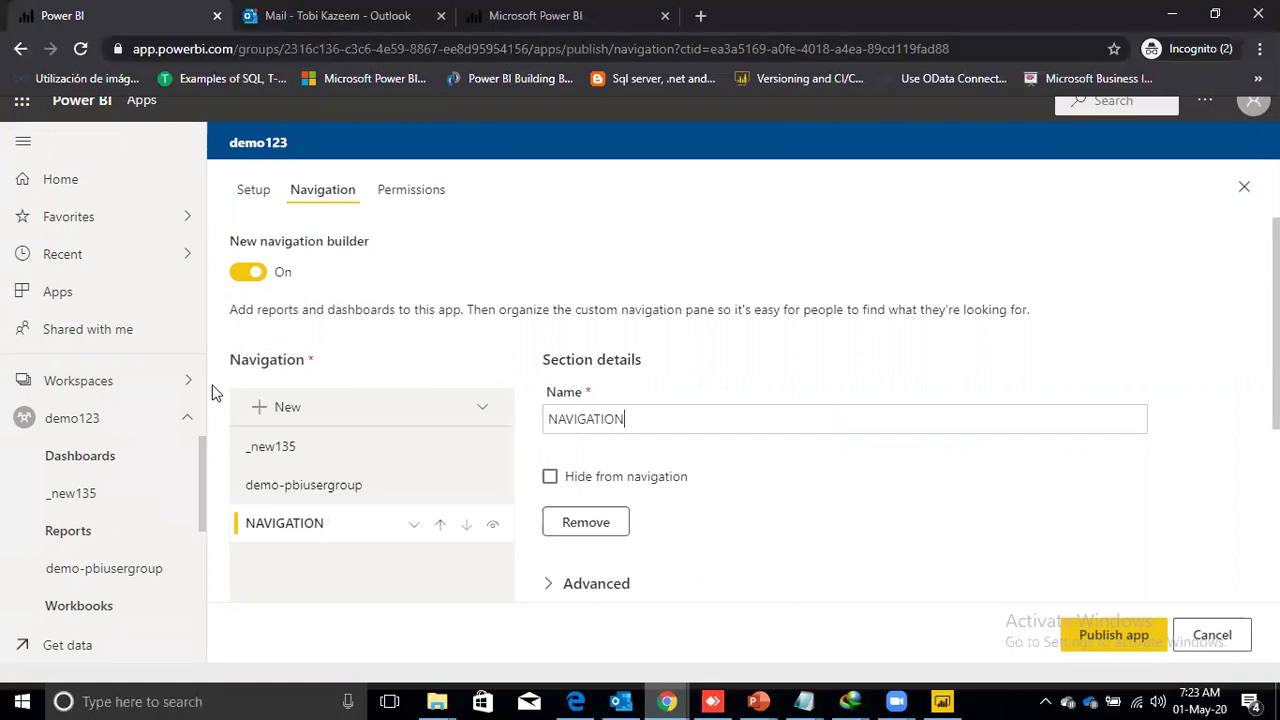
click(357, 490)
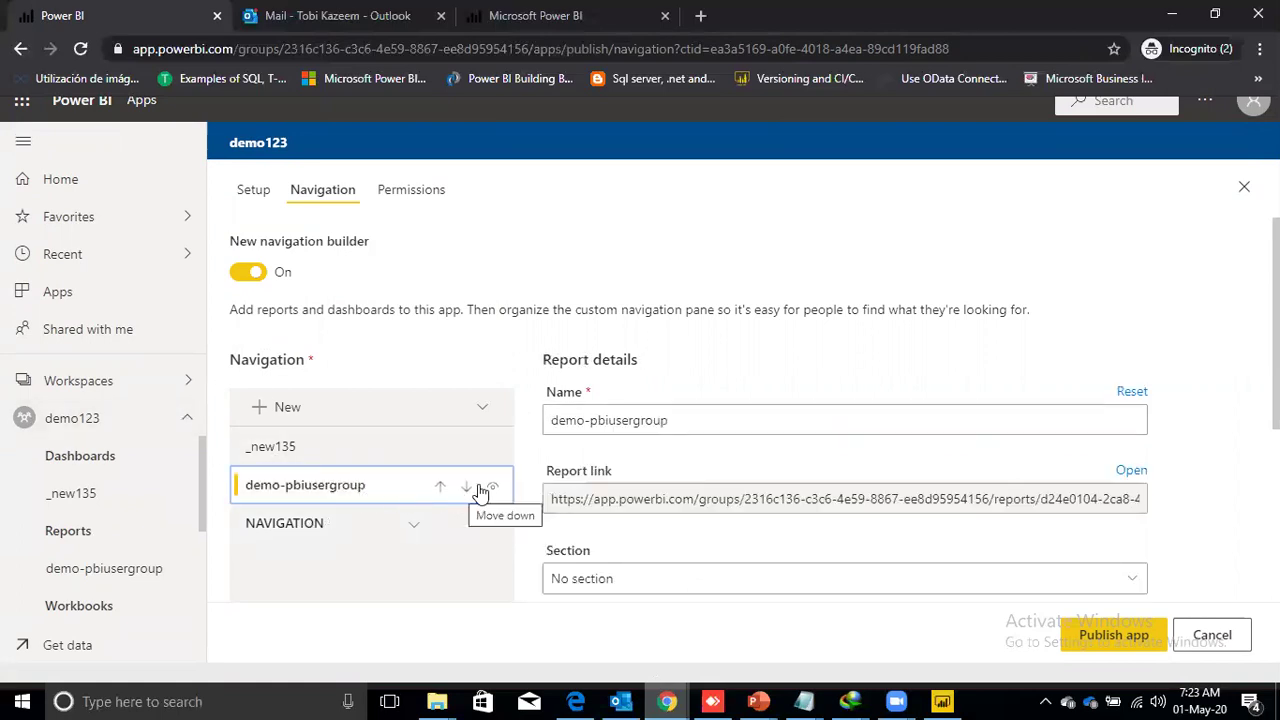
click(686, 579)
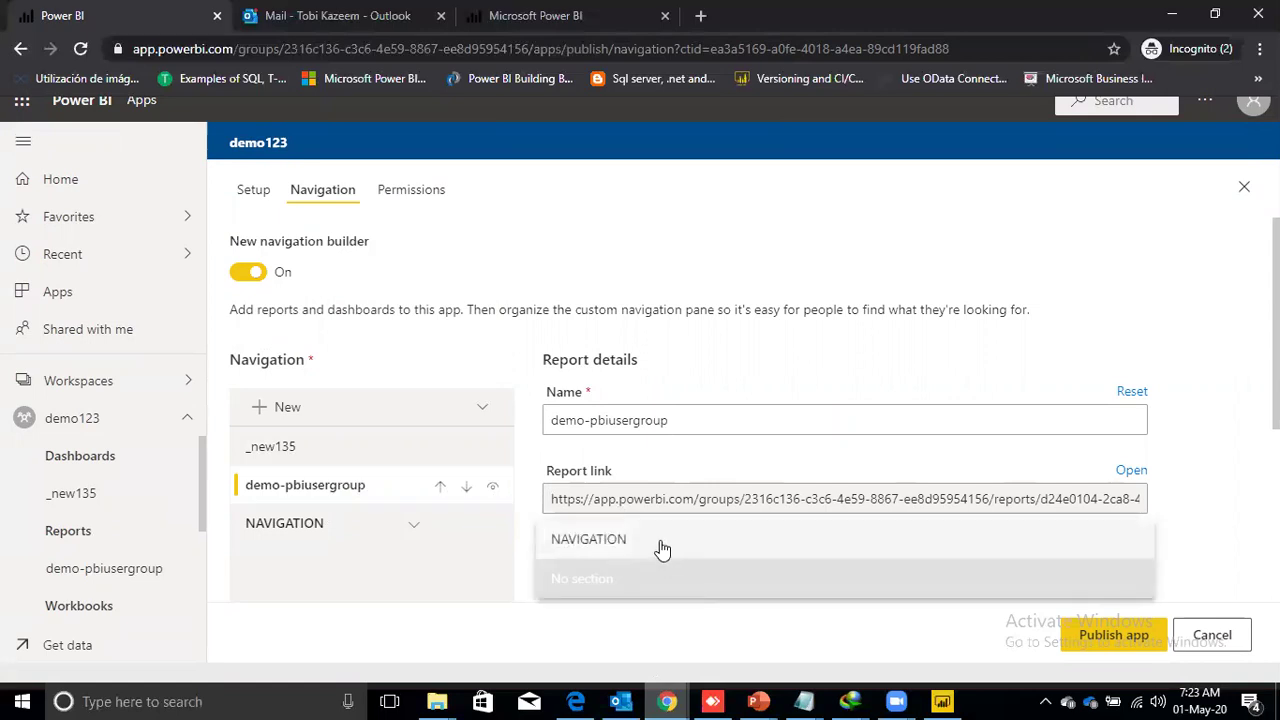
click(660, 545)
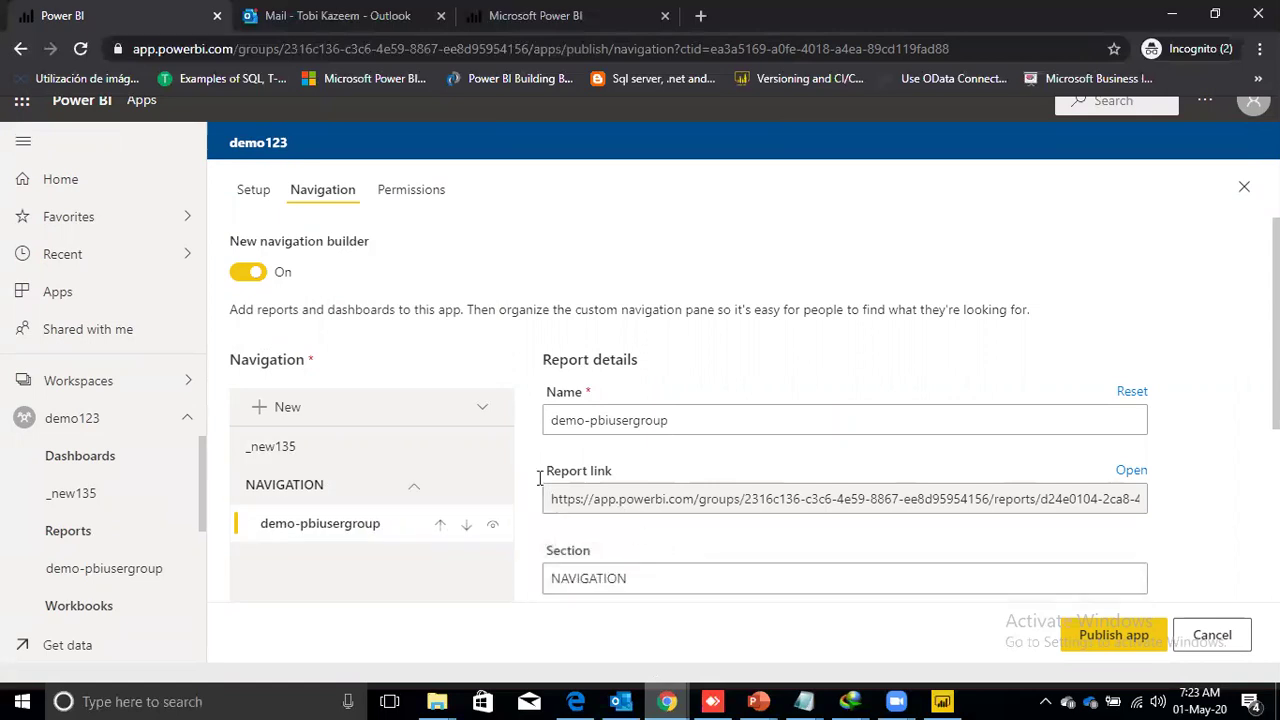
Assign the _new135 dashboard to the NAVIGATION section.
click(386, 459)
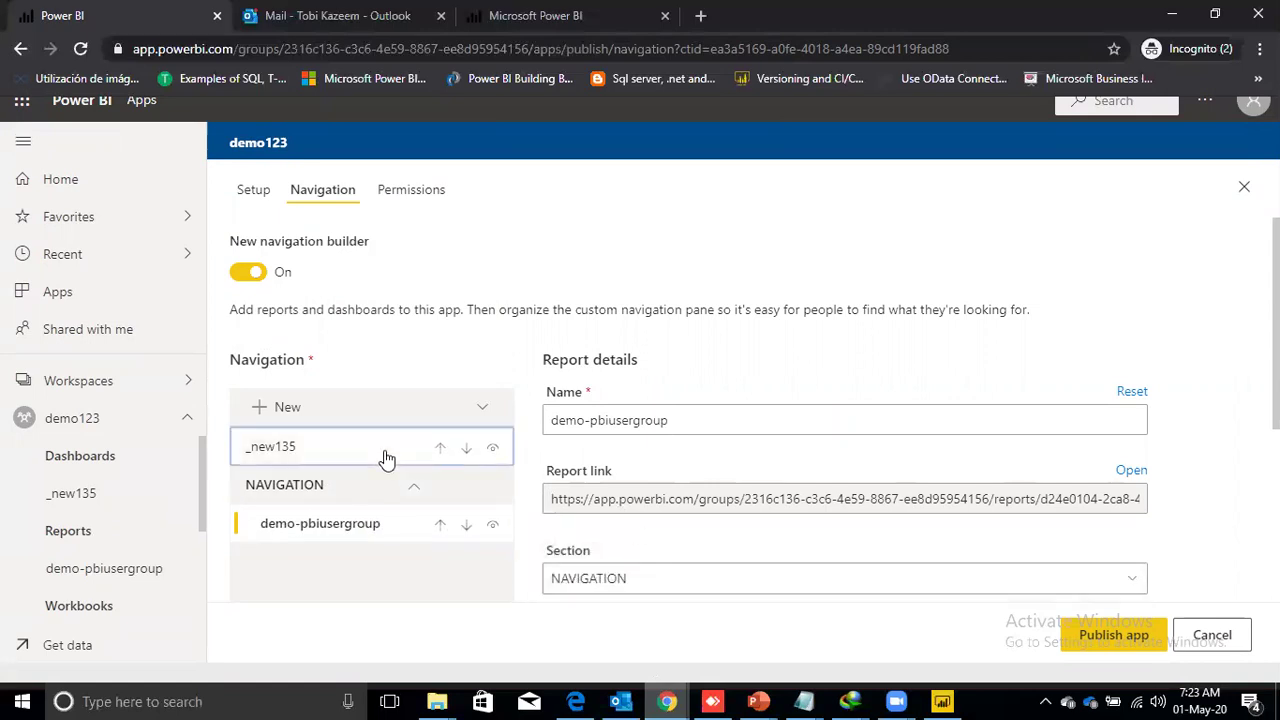
click(740, 585)
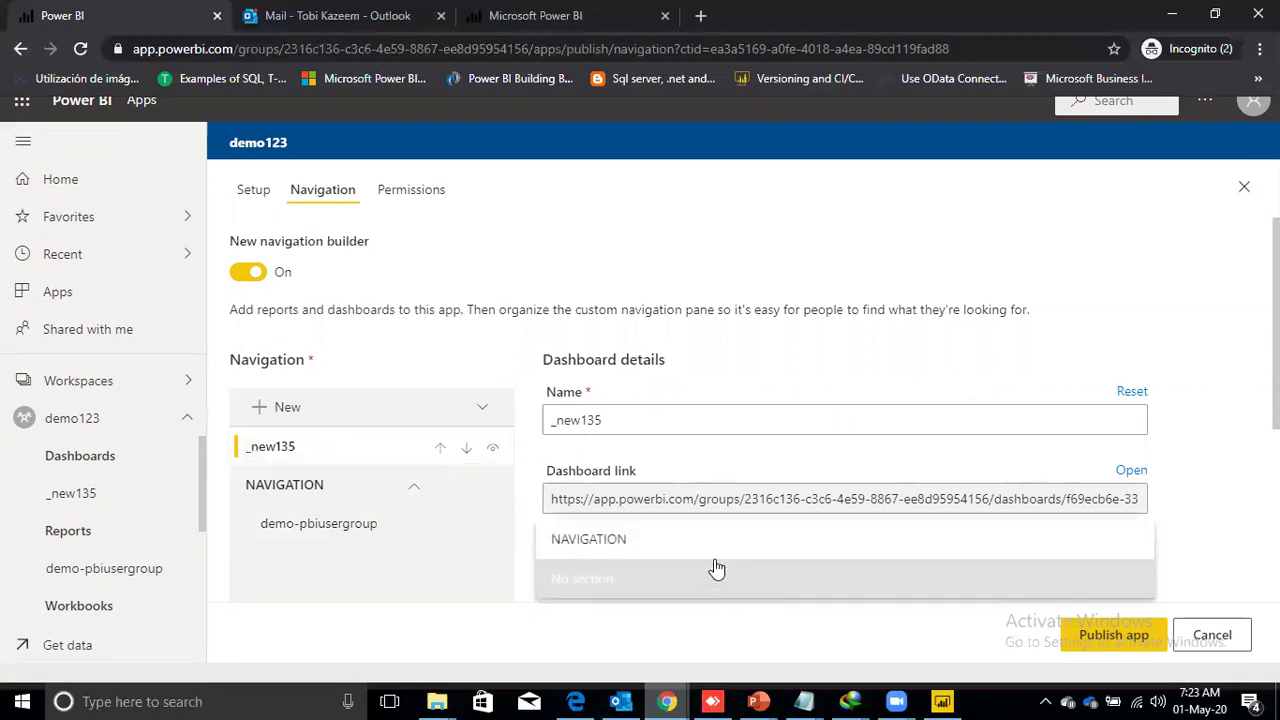
click(705, 548)
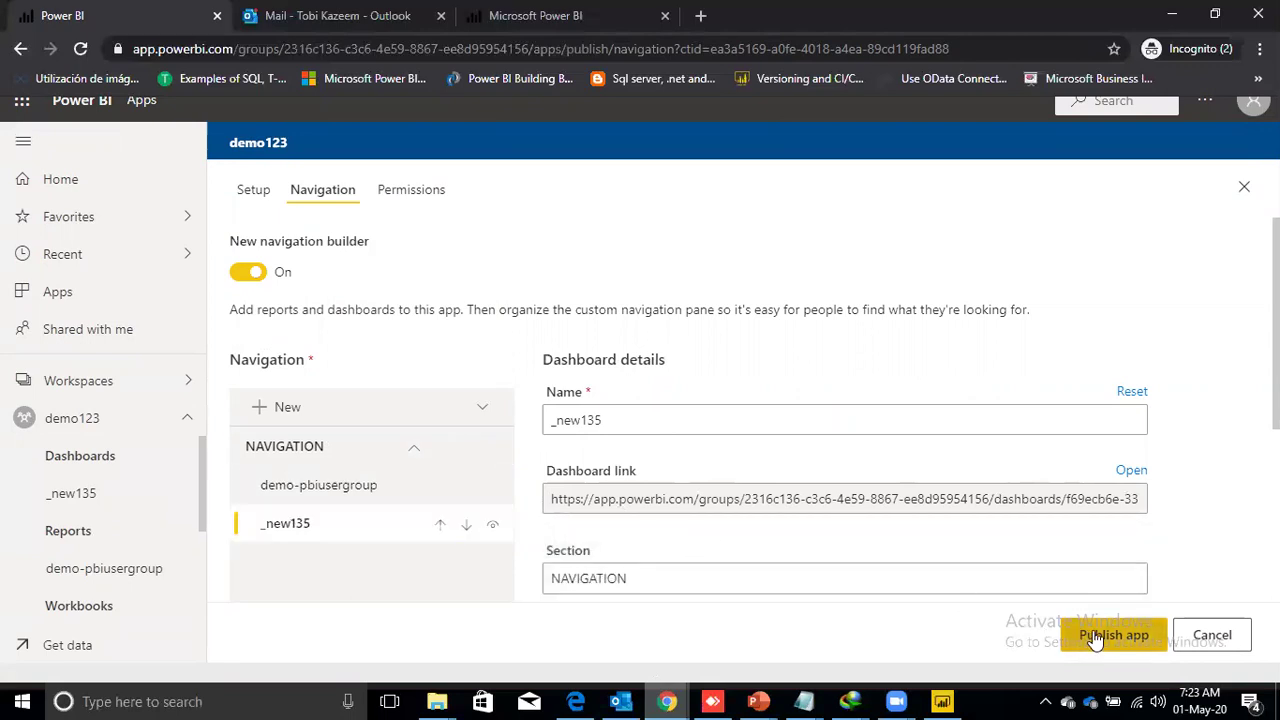
Grant app access to one specific colleague in the permissions and publish the demo123 app.
click(414, 191)
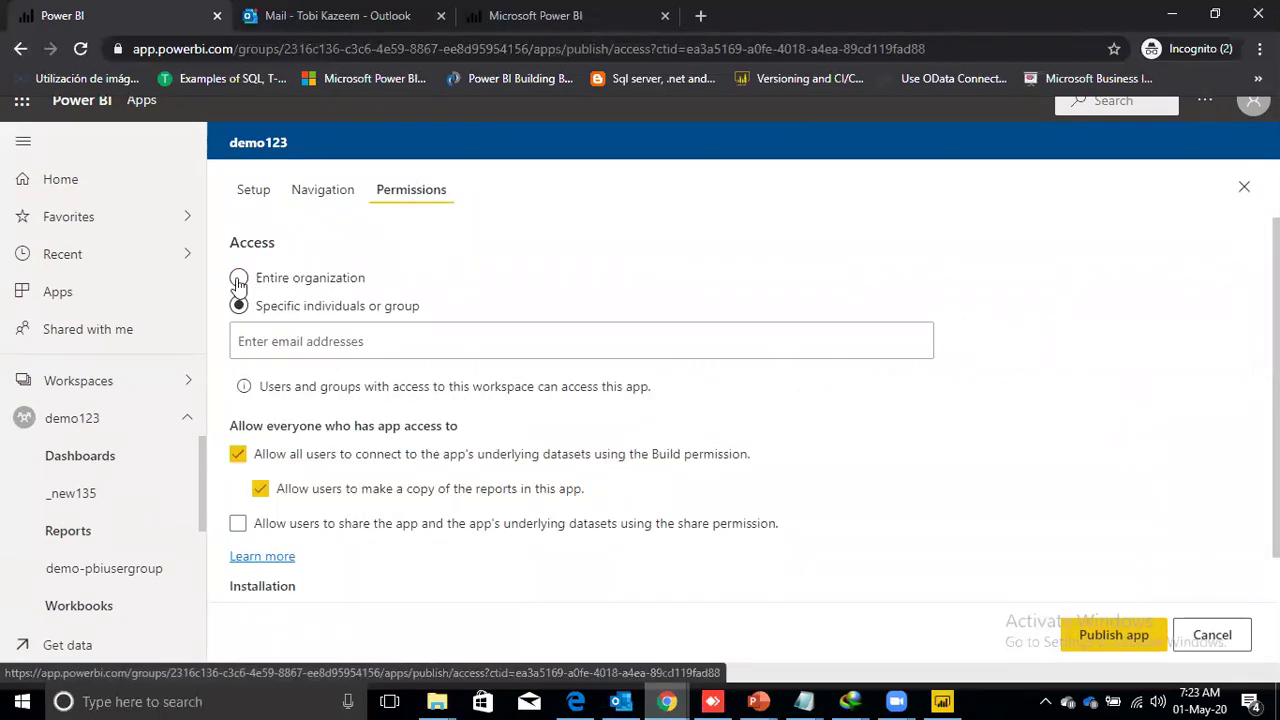
click(266, 335)
text(sisi)
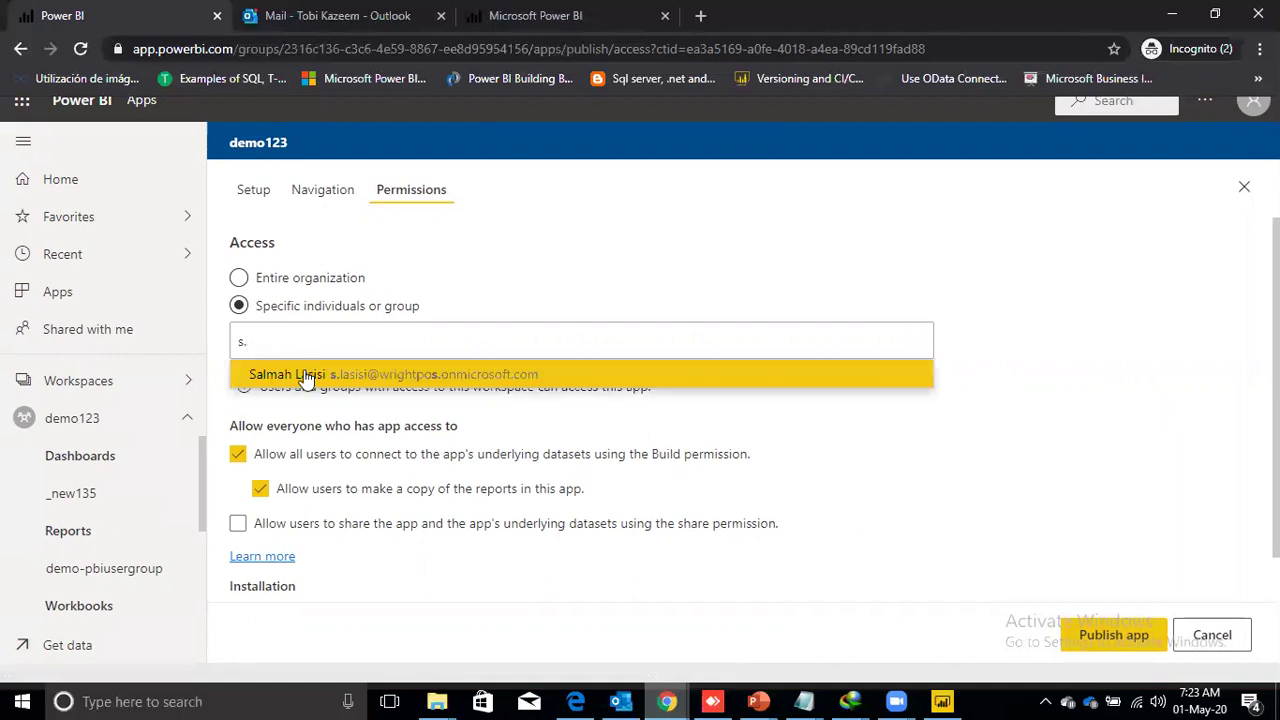
click(307, 378)
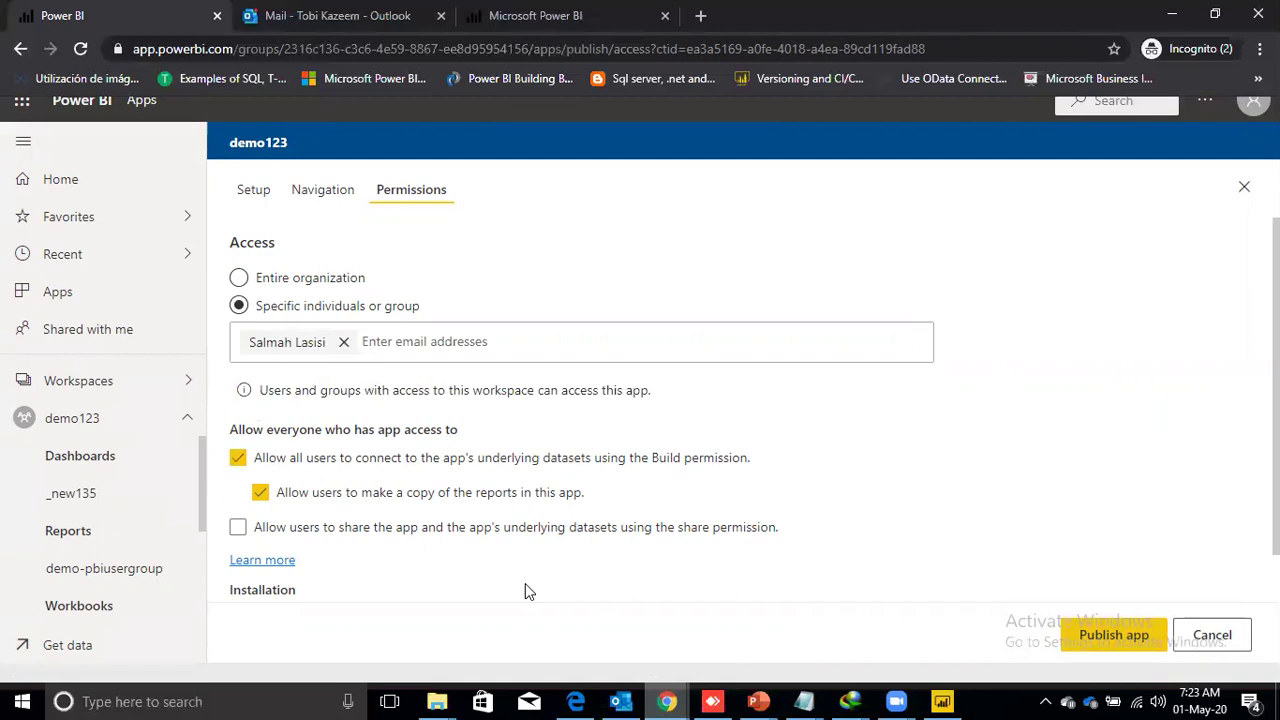
click(1114, 641)
click(758, 447)
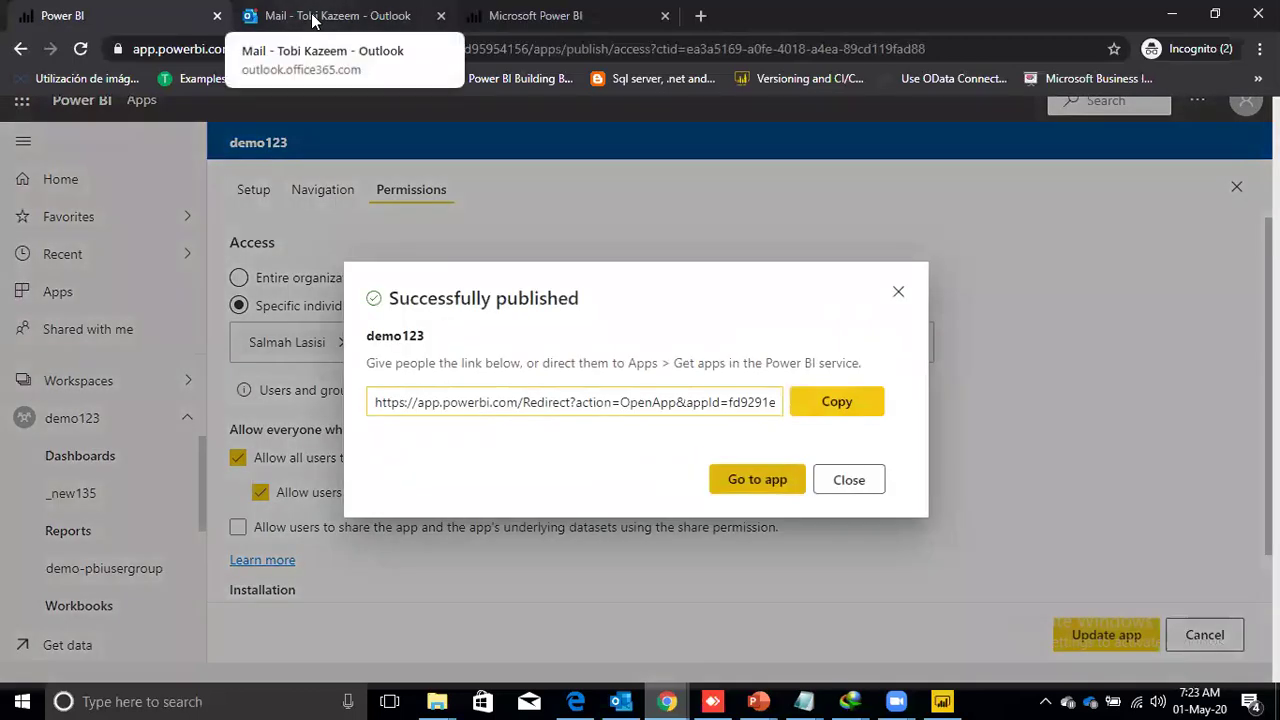
Switch to the Outlook inbox and examine the Power BI subscription email "Reminder to check the current value" with its report preview.
click(313, 17)
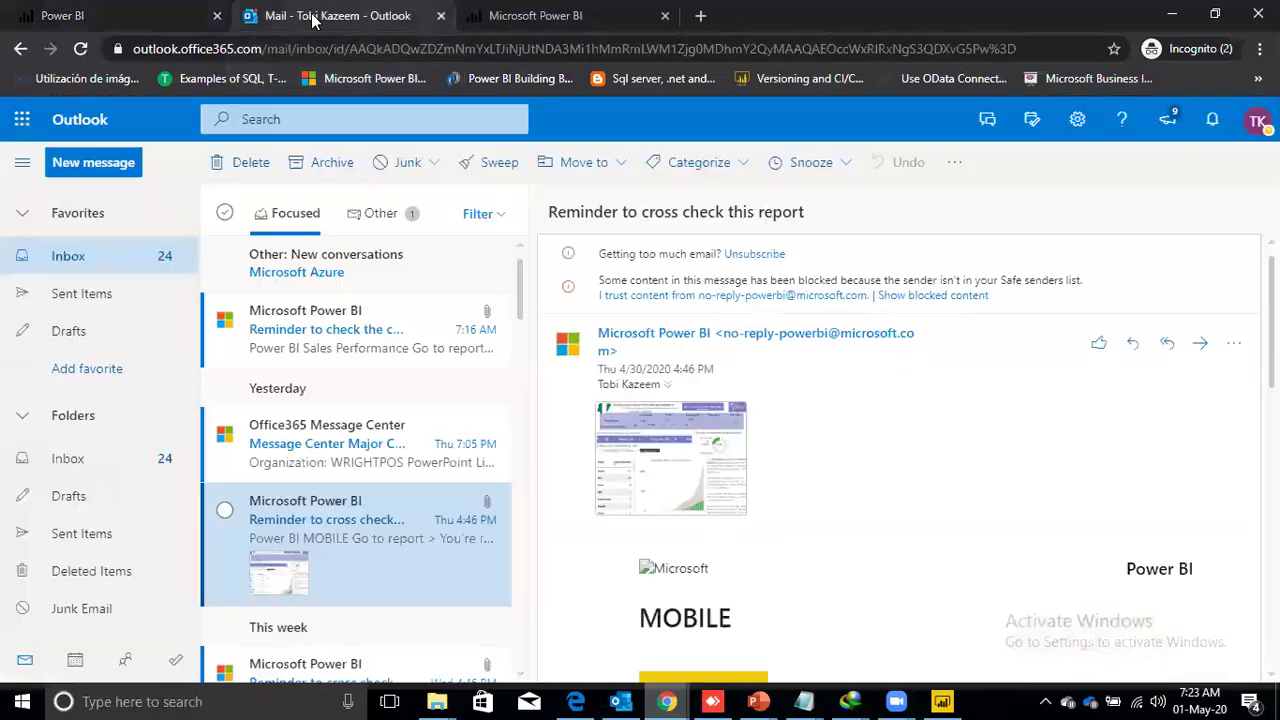
click(383, 347)
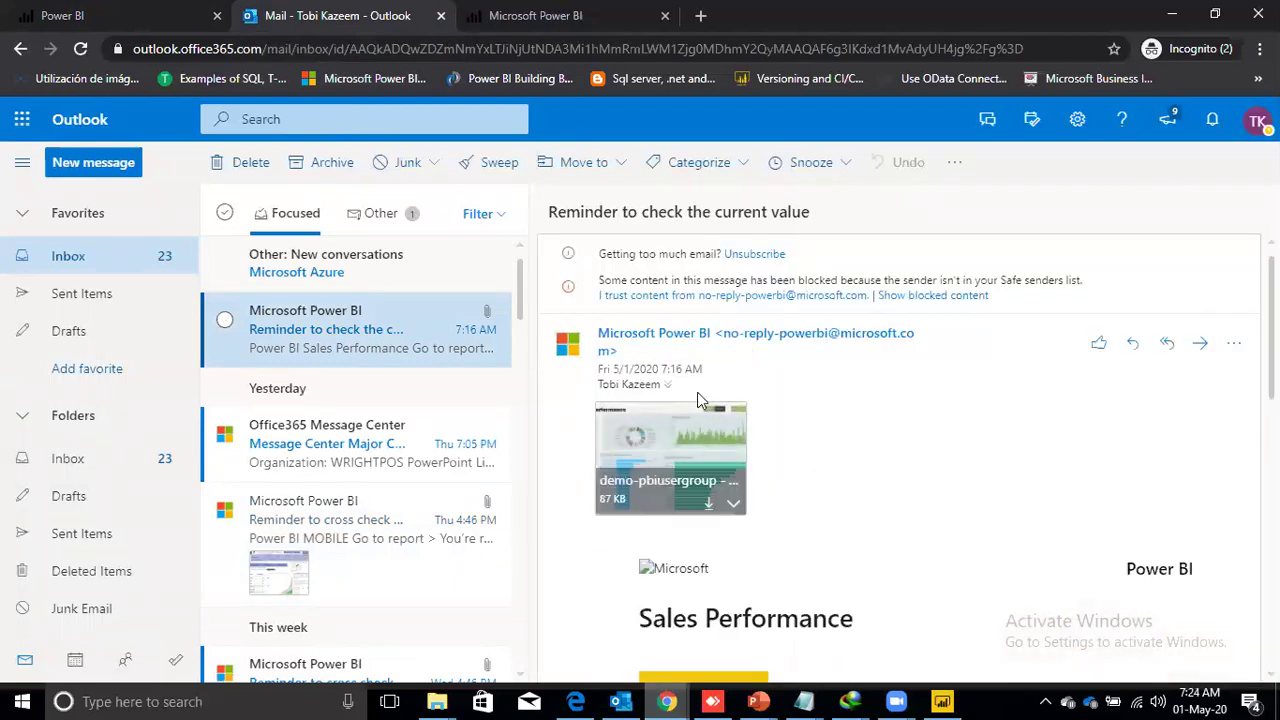
scroll(1240, 352, down, 3)
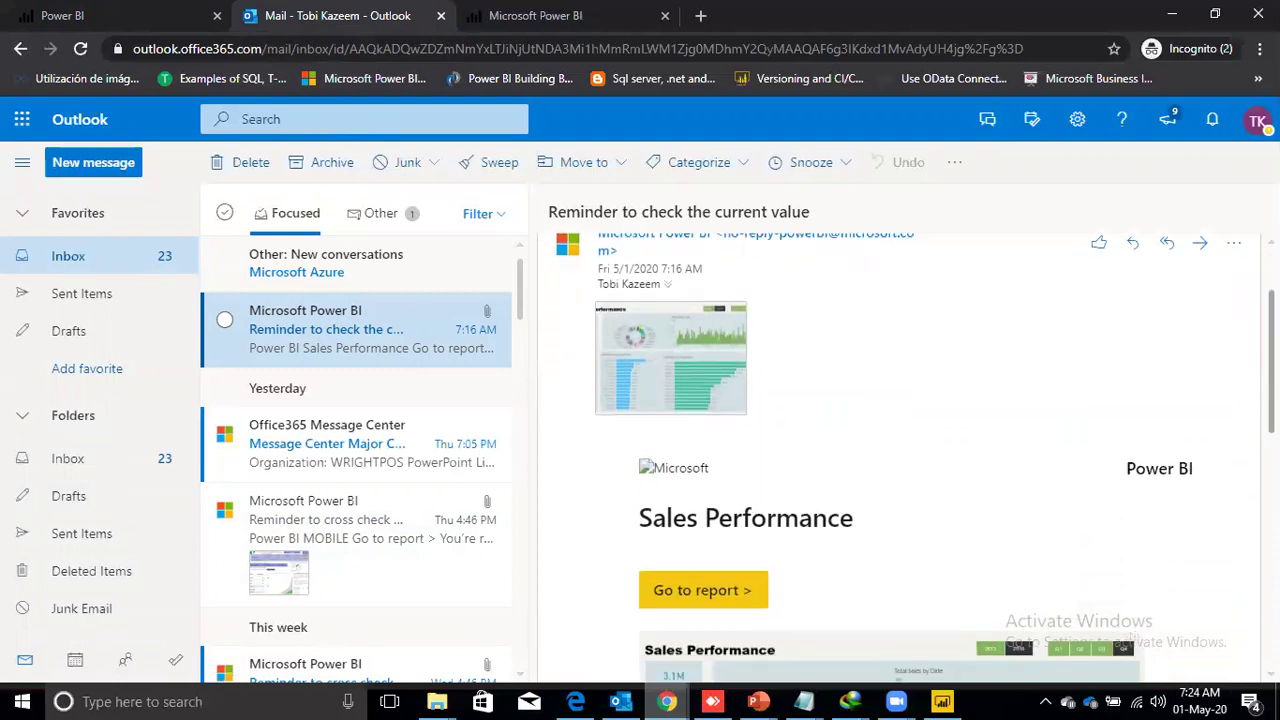
scroll(900, 458, down, 4)
scroll(900, 458, up, 1)
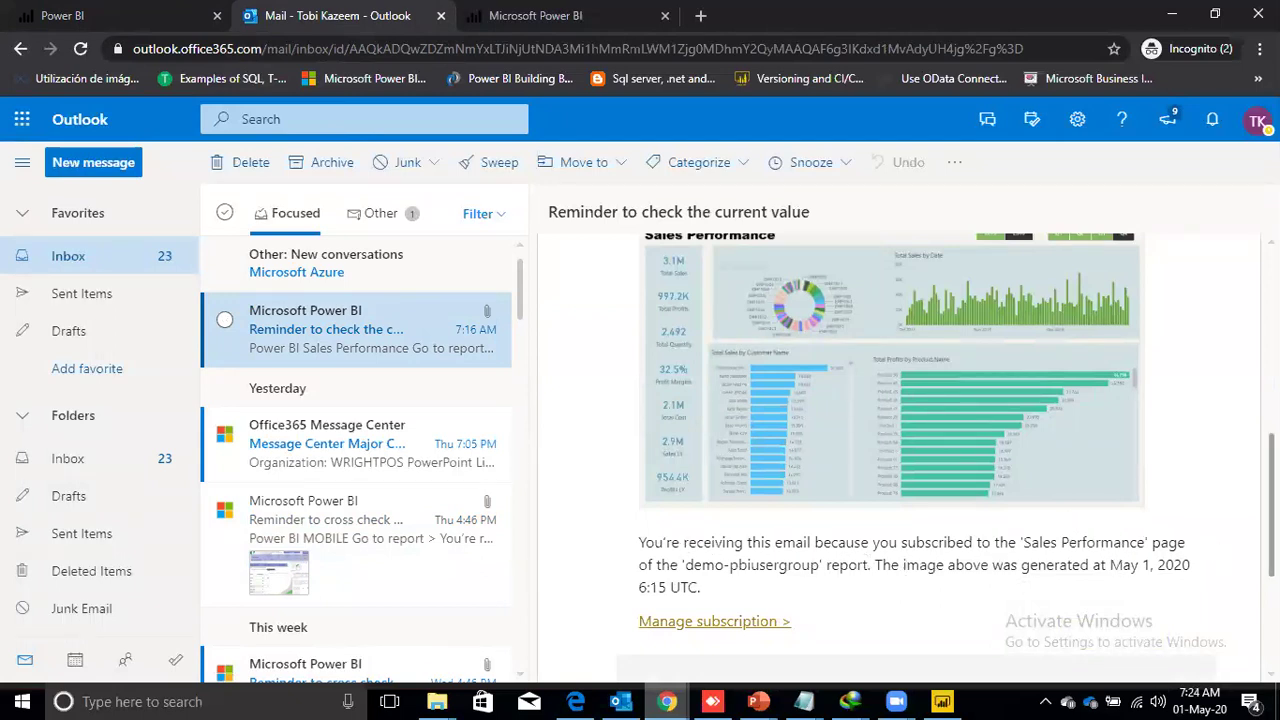
scroll(946, 456, up, 3)
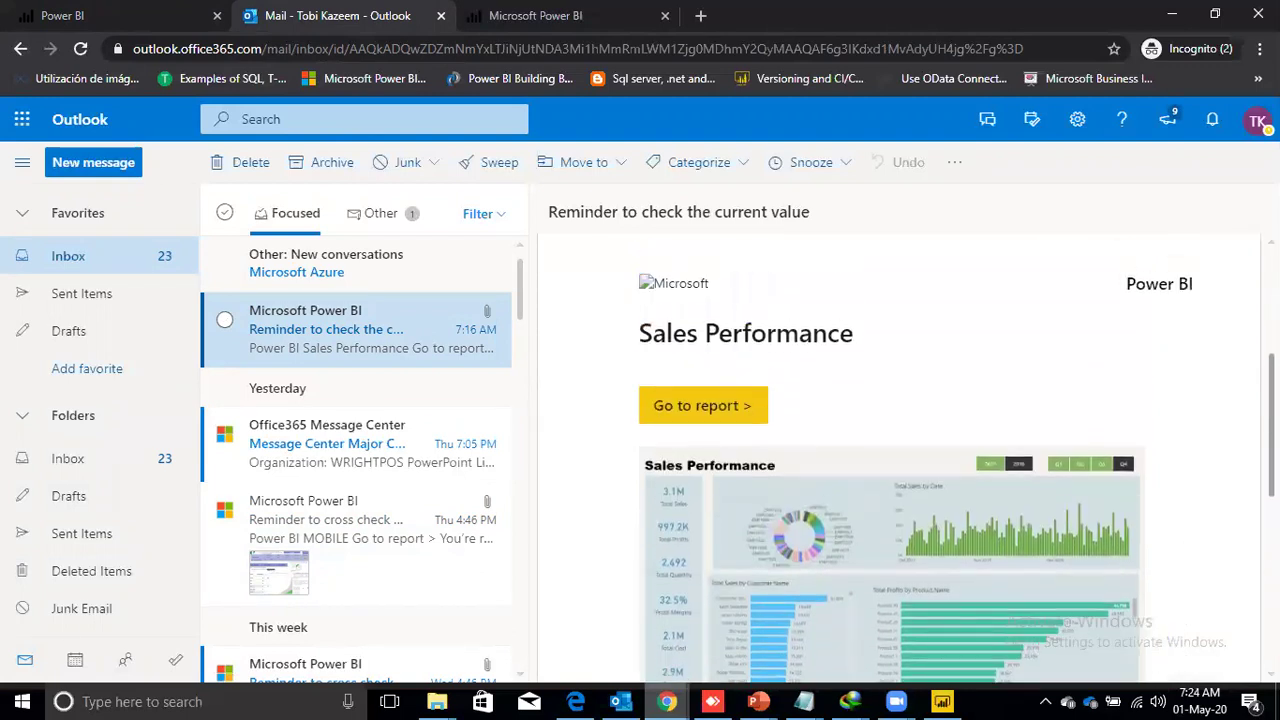
scroll(905, 456, up, 2)
scroll(905, 456, down, 4)
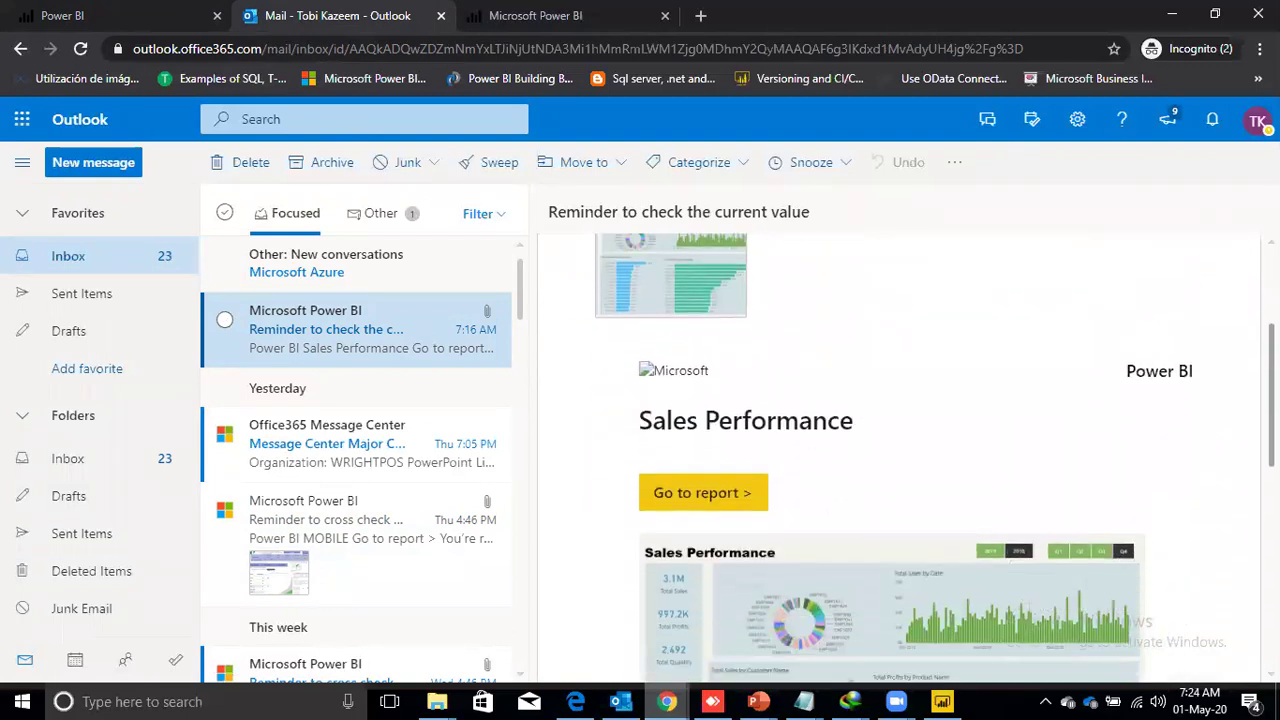
scroll(905, 456, down, 1)
scroll(905, 456, up, 5)
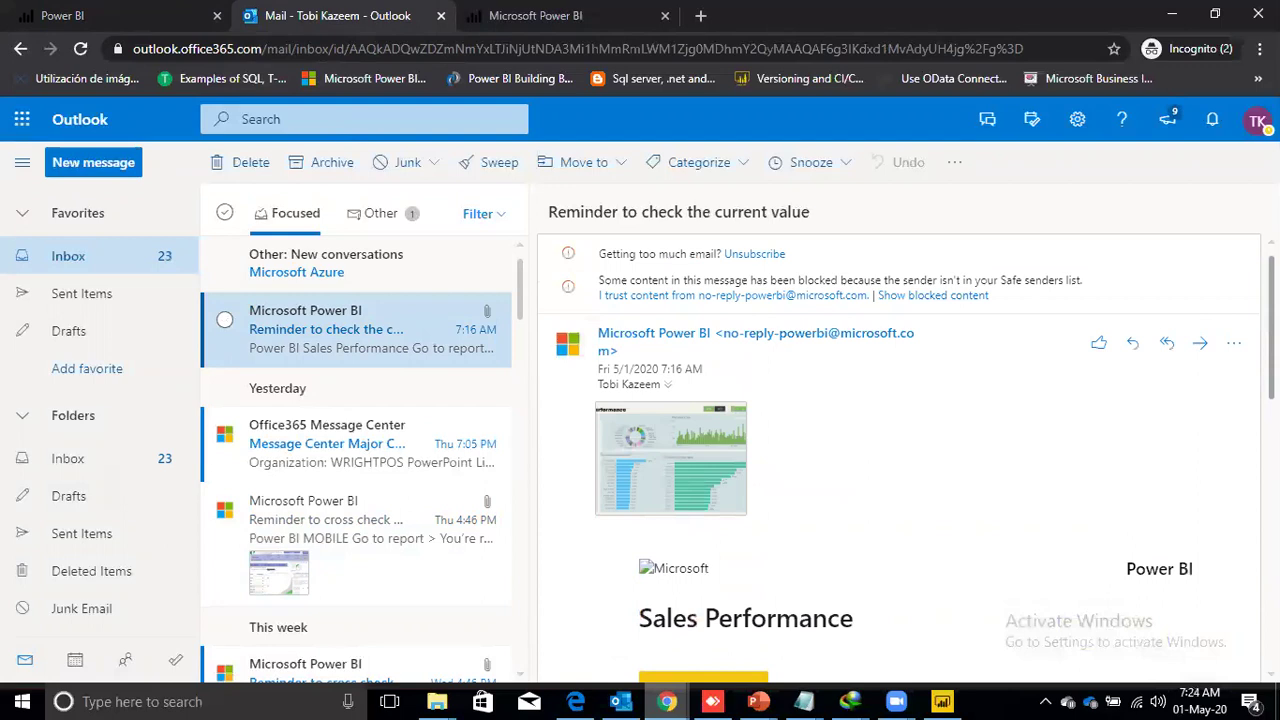
scroll(905, 458, down, 1)
scroll(905, 458, up, 1)
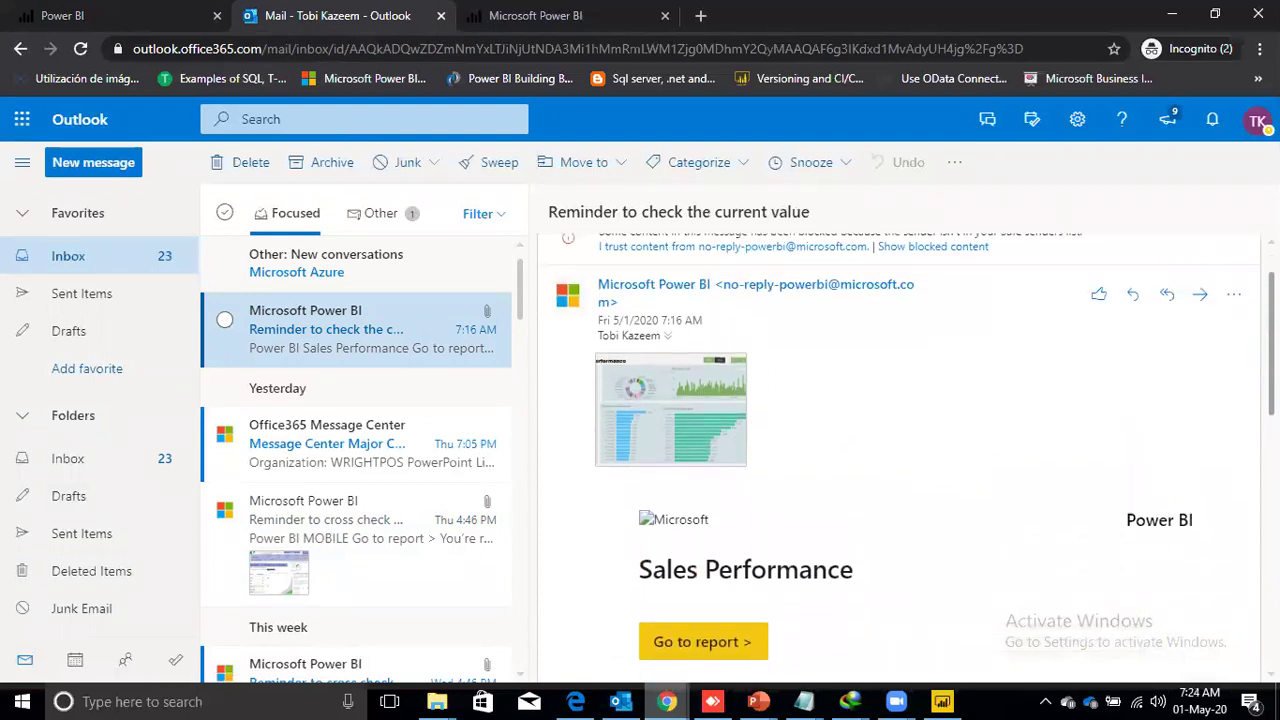
scroll(905, 456, up, 1)
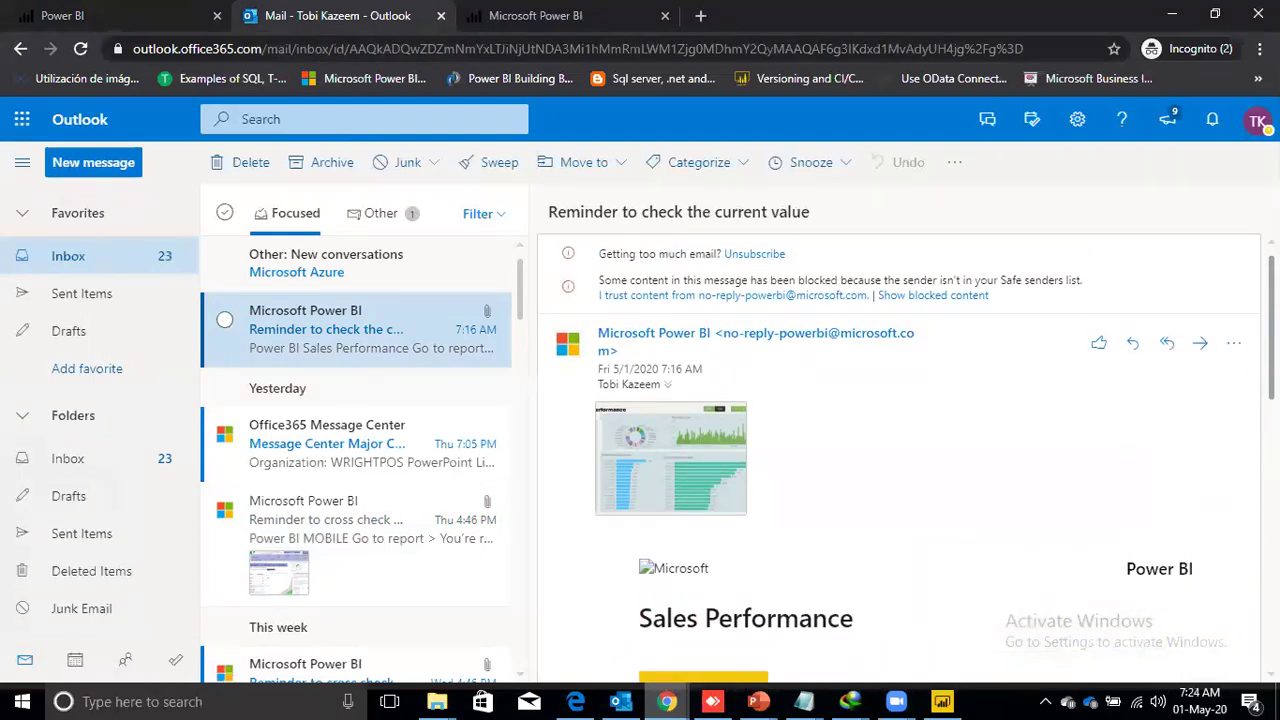
Return to Power BI, go to the published demo123 app and collapse its NAVIGATION section.
click(147, 27)
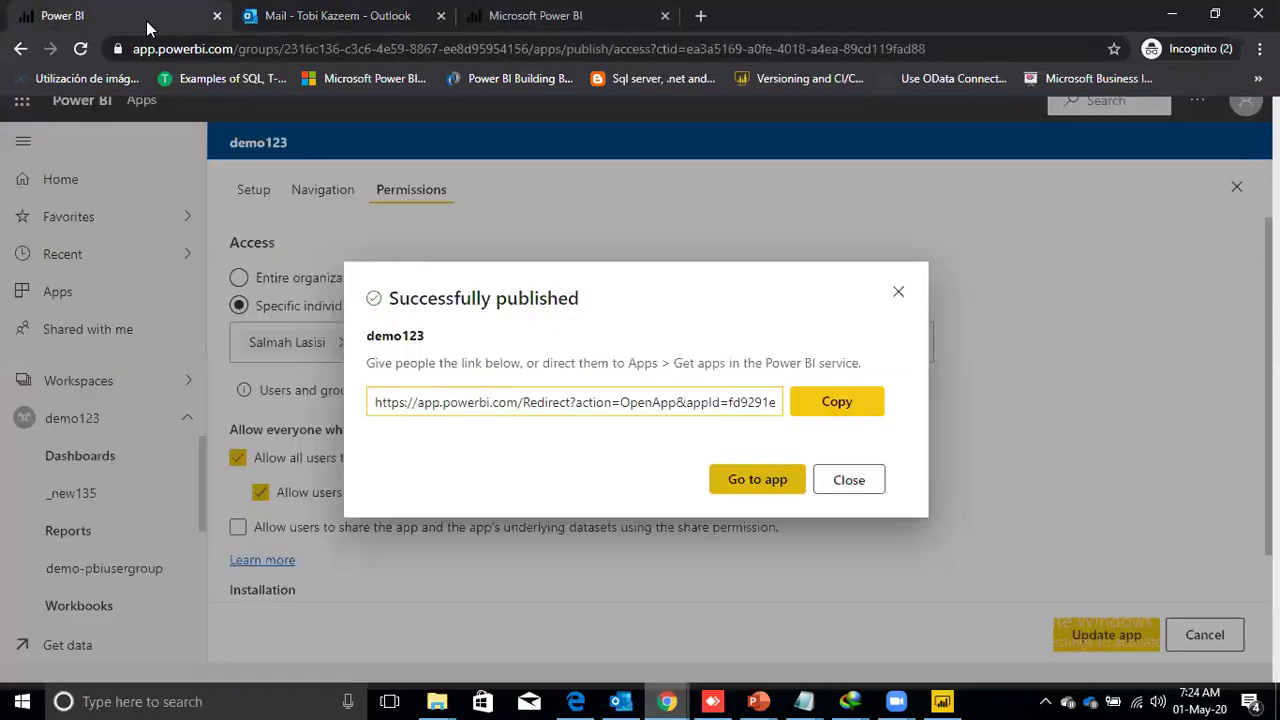
click(752, 481)
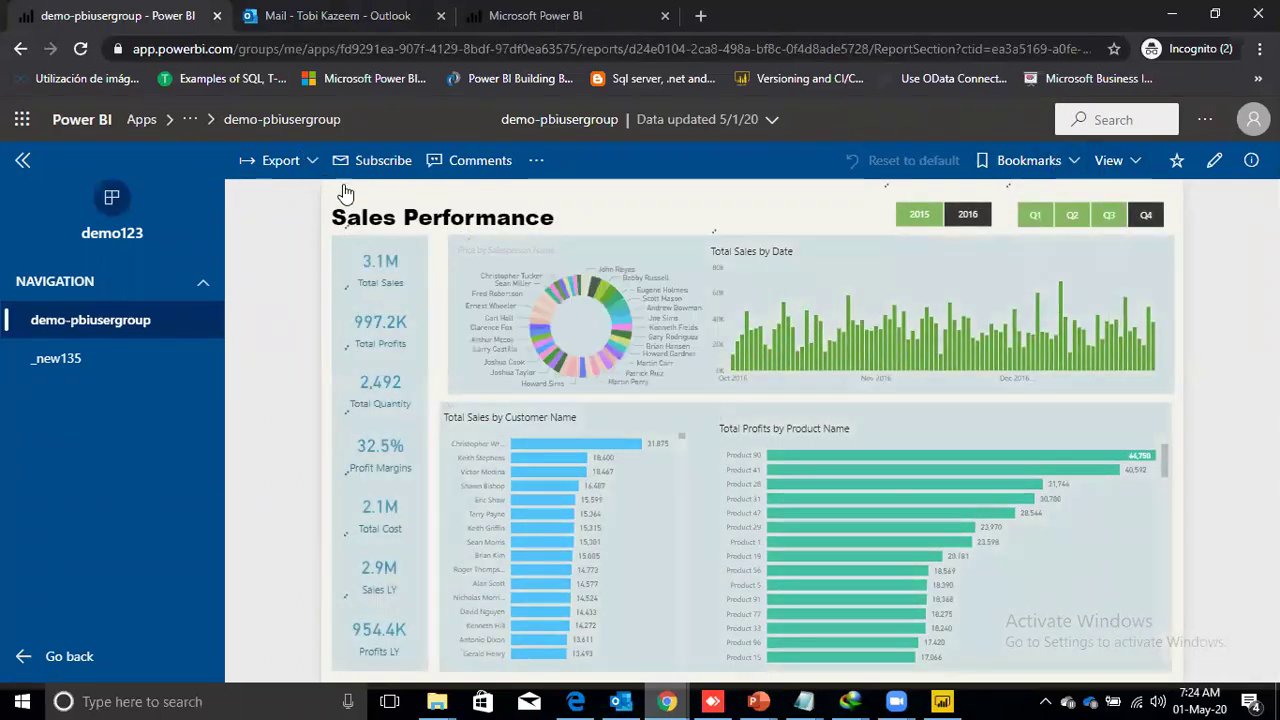
click(194, 287)
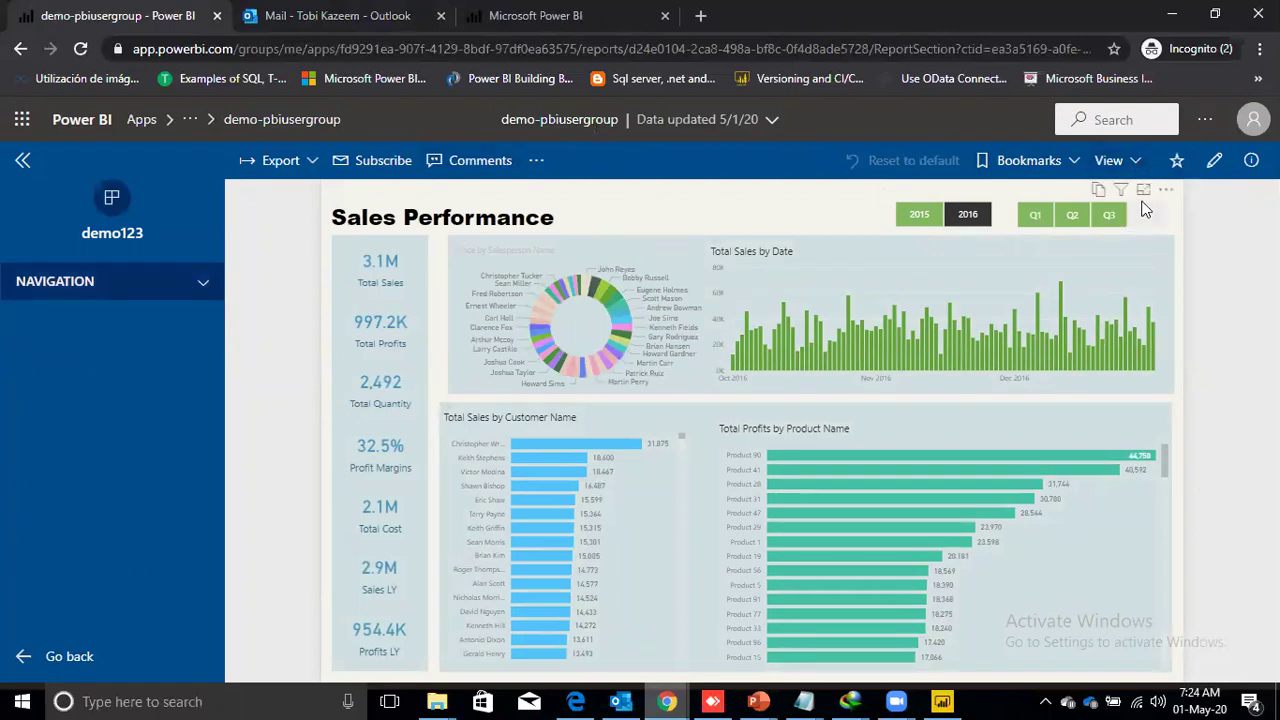
View the Sales Performance report at actual size and in full screen, then set it to fit to page.
click(1139, 162)
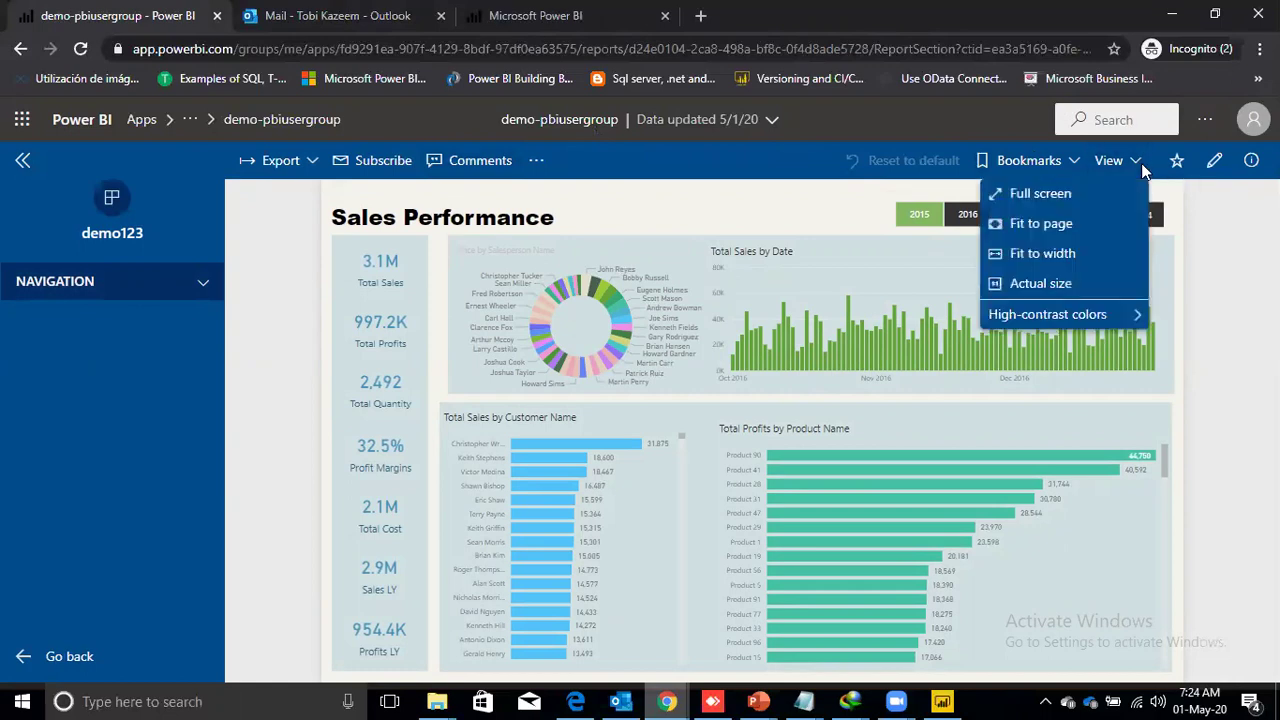
click(1044, 285)
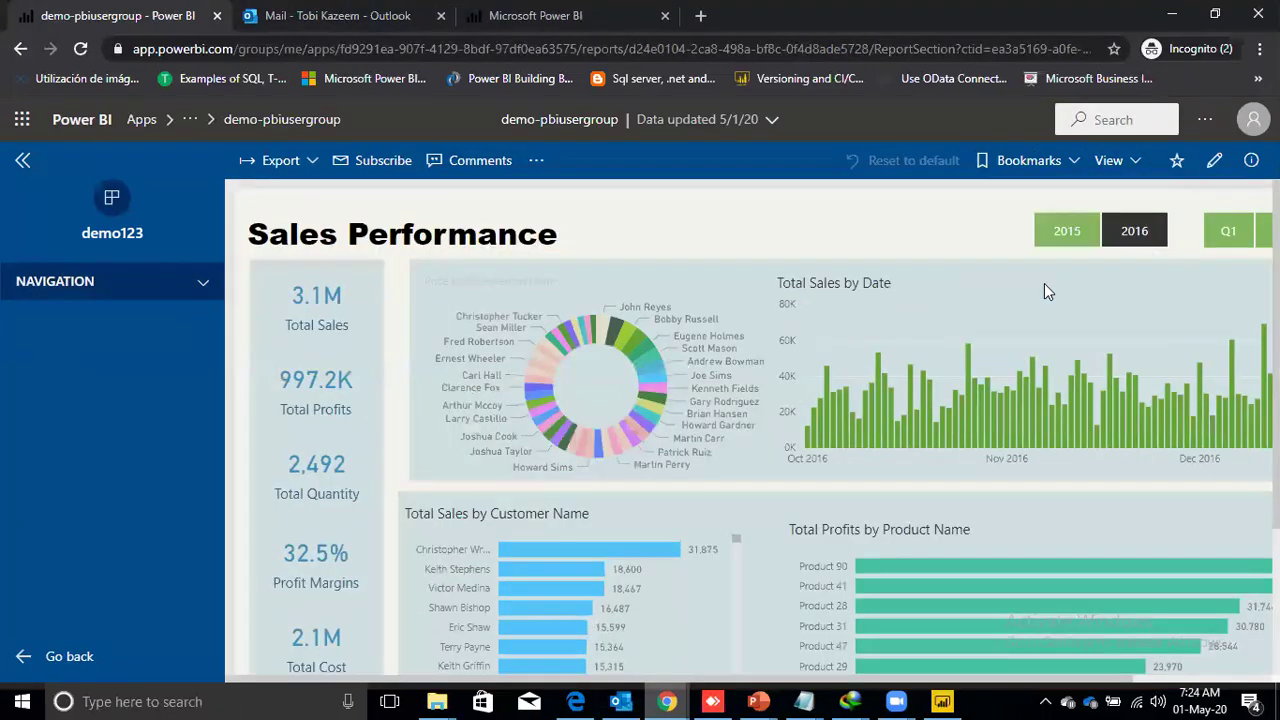
click(1133, 168)
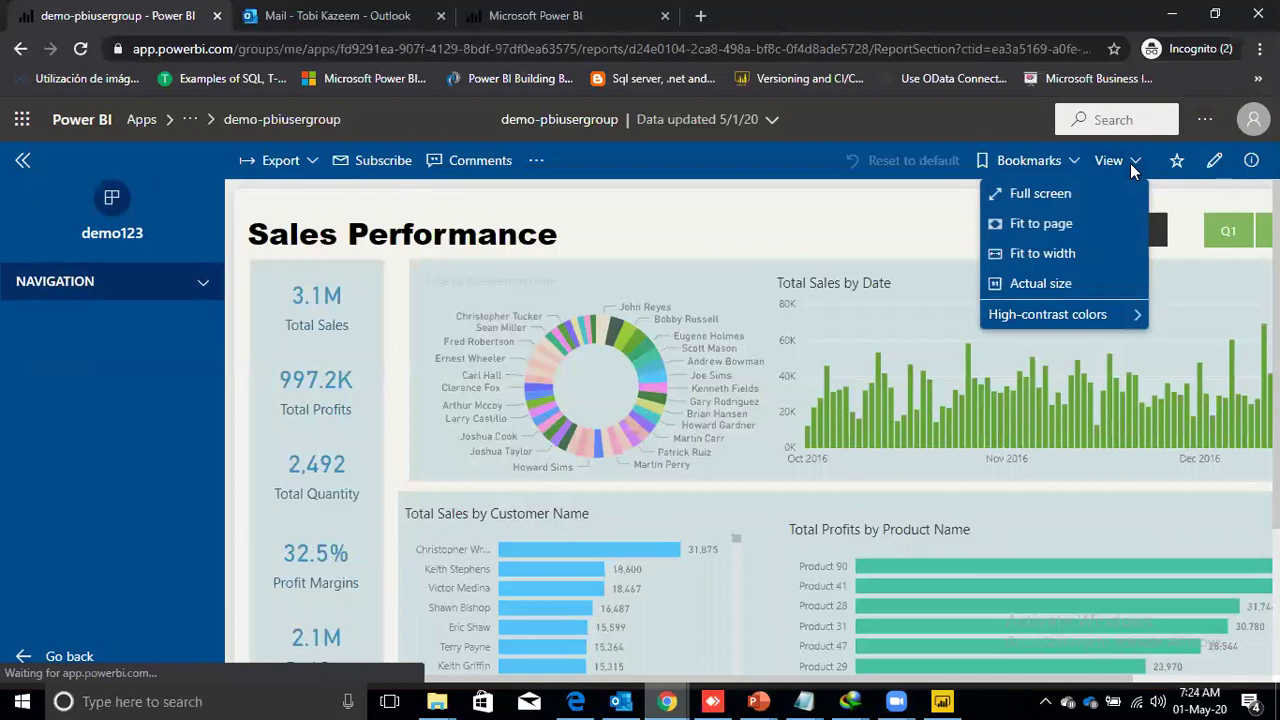
click(1062, 196)
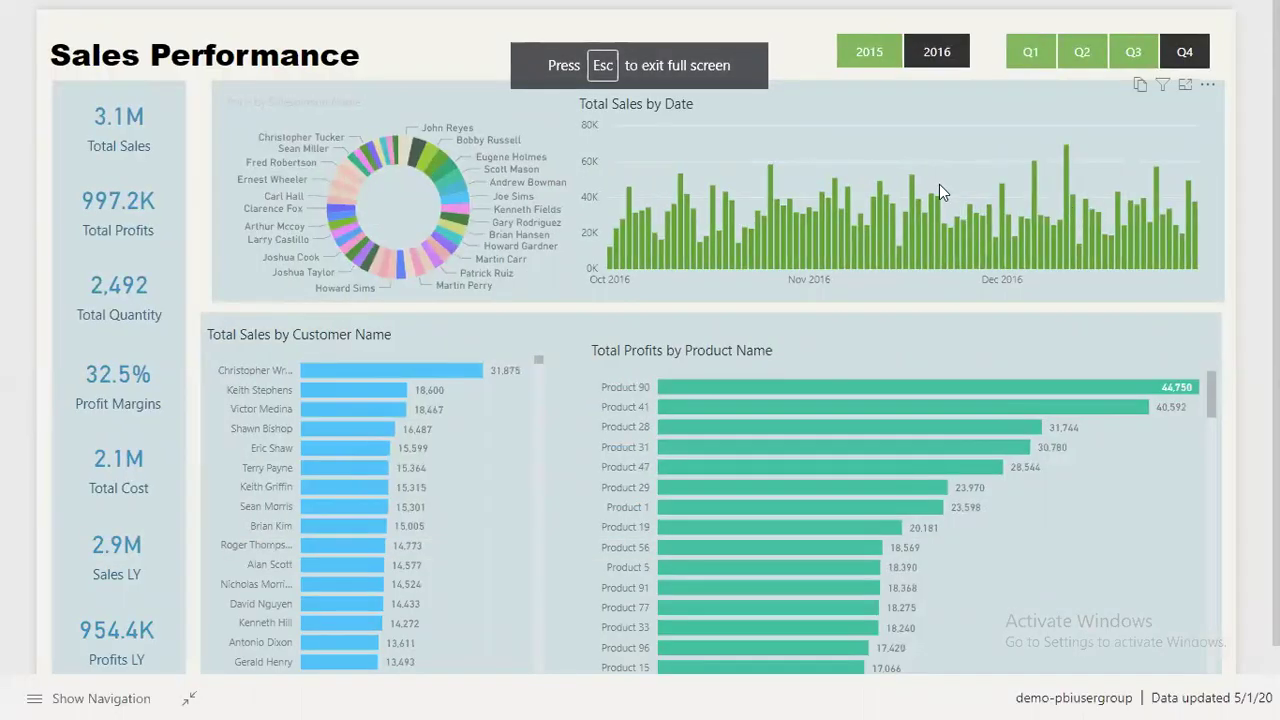
key(Escape)
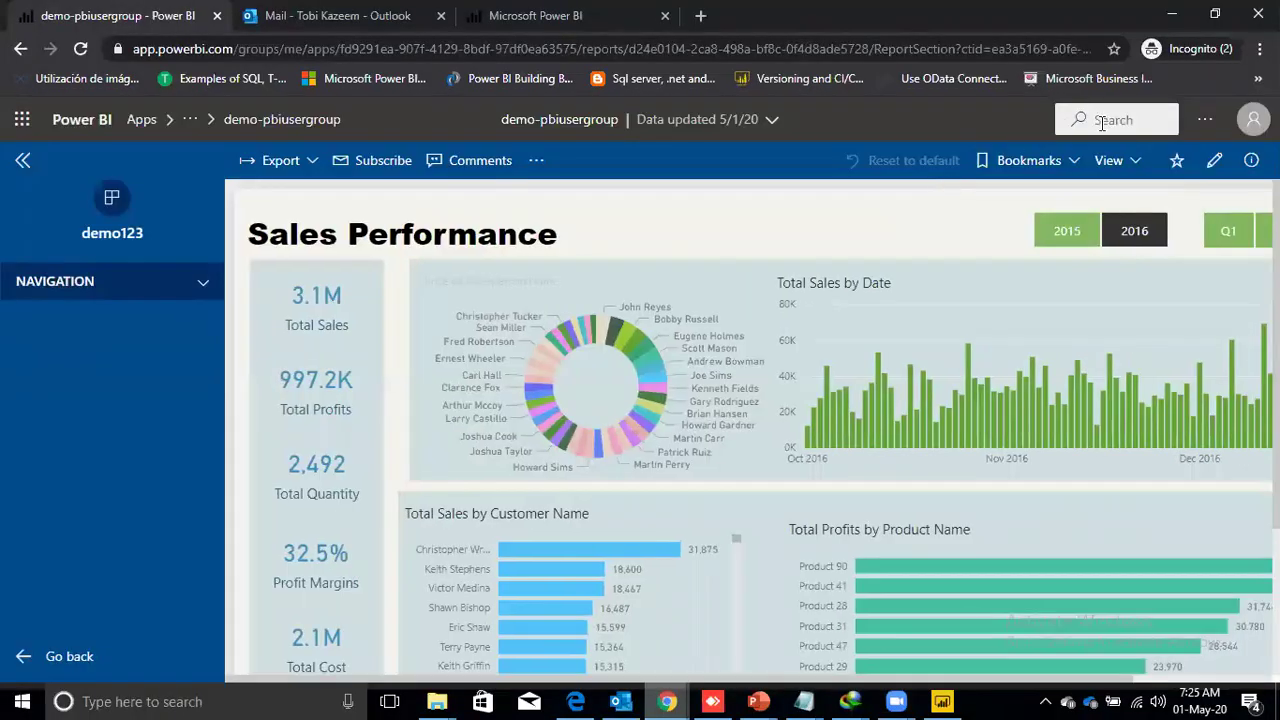
click(1120, 162)
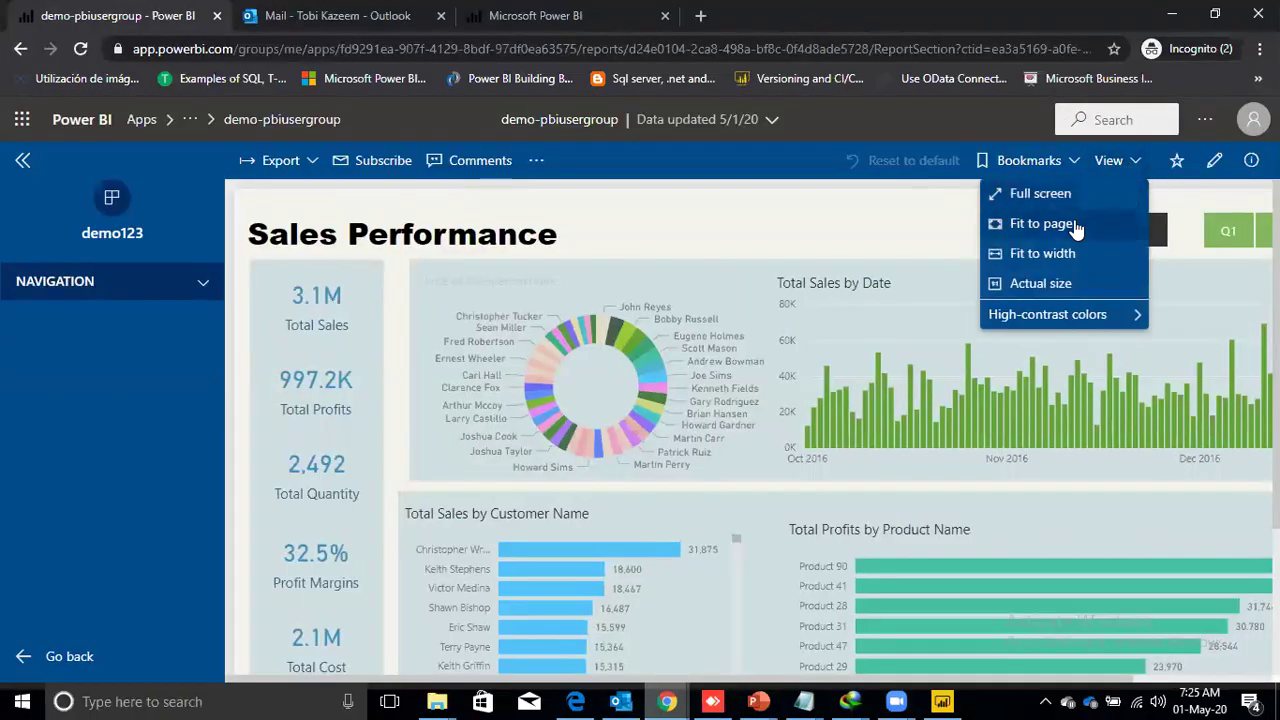
click(1075, 228)
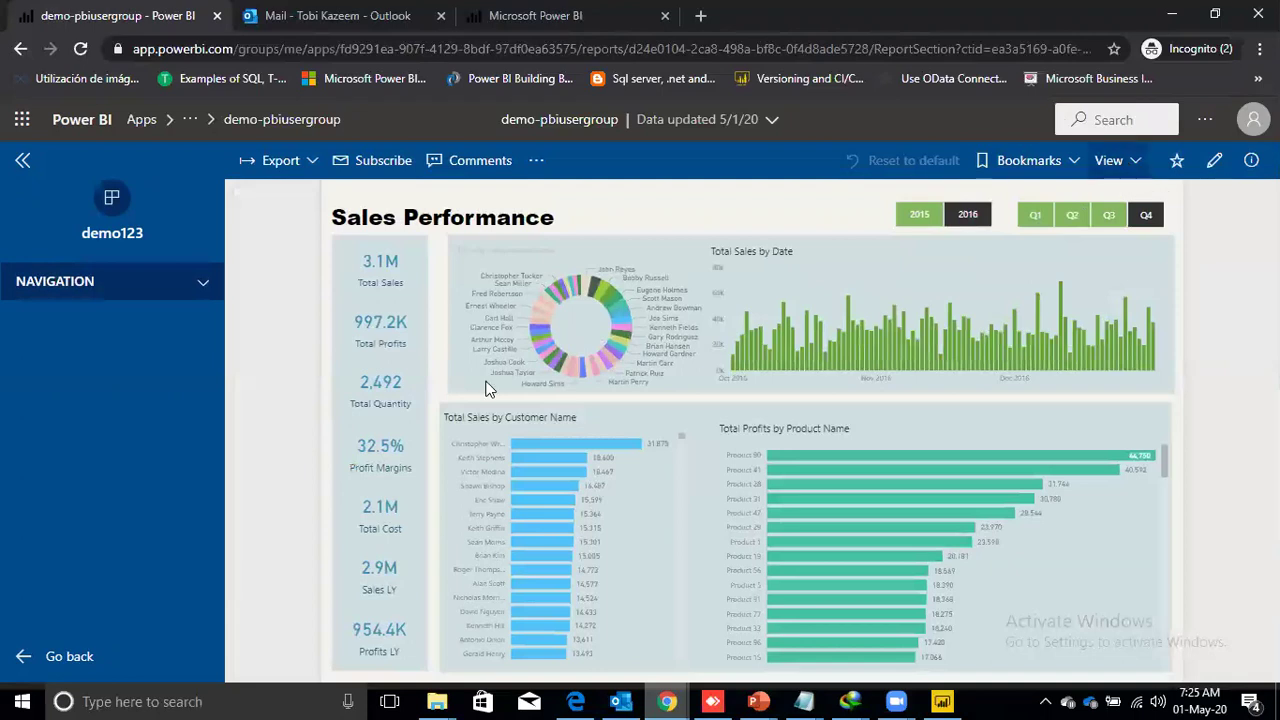
Expand the NAVIGATION section, view the _new135 dashboard, and return to the demo-pbiusergroup report with the section collapsed.
click(204, 284)
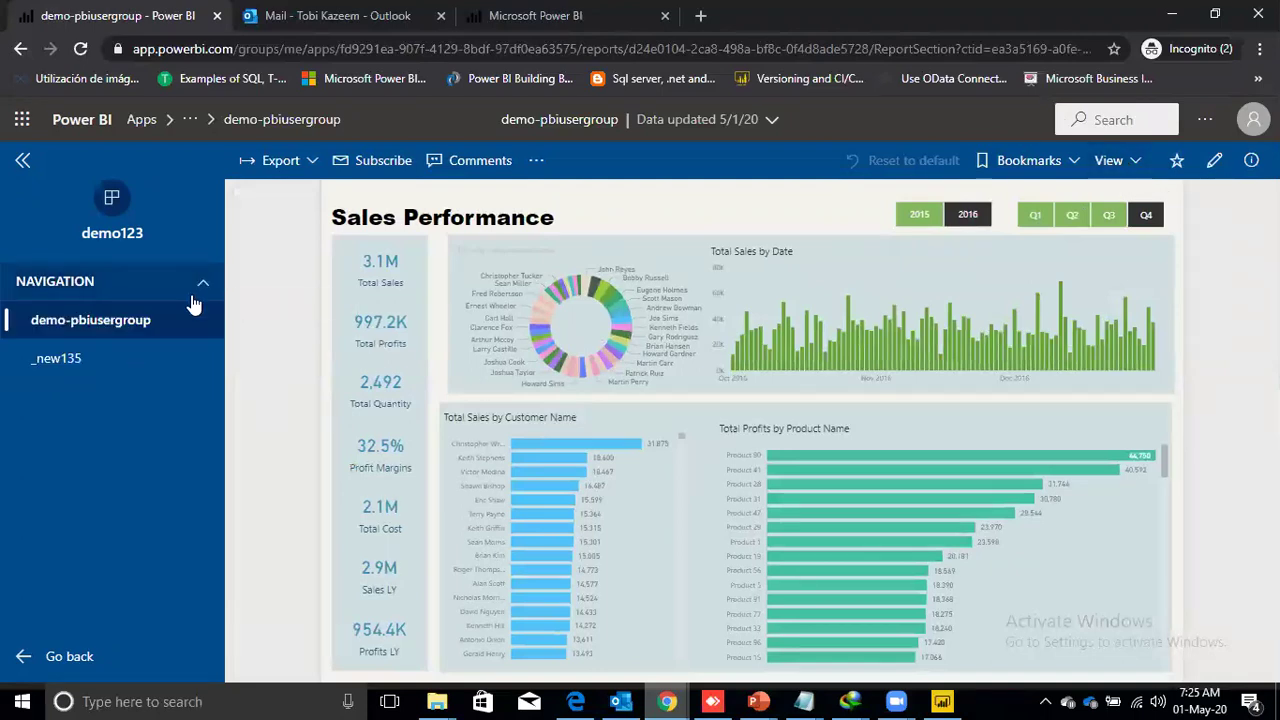
click(87, 362)
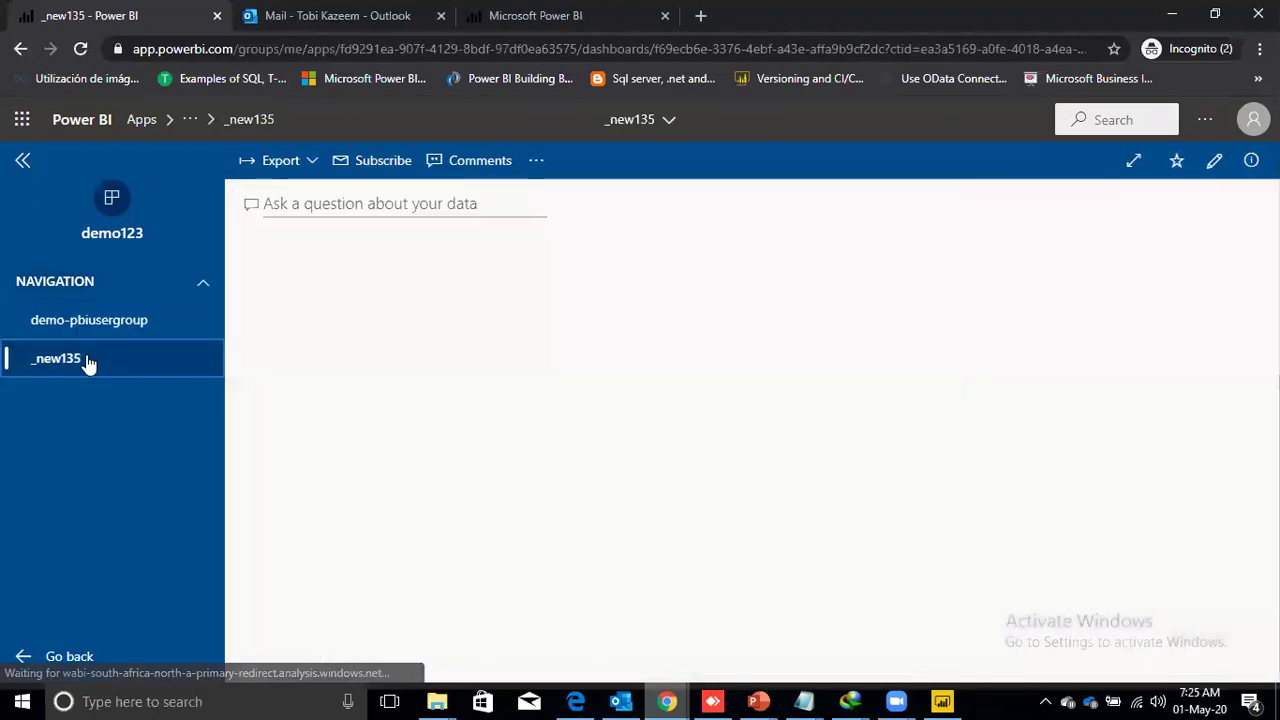
click(88, 330)
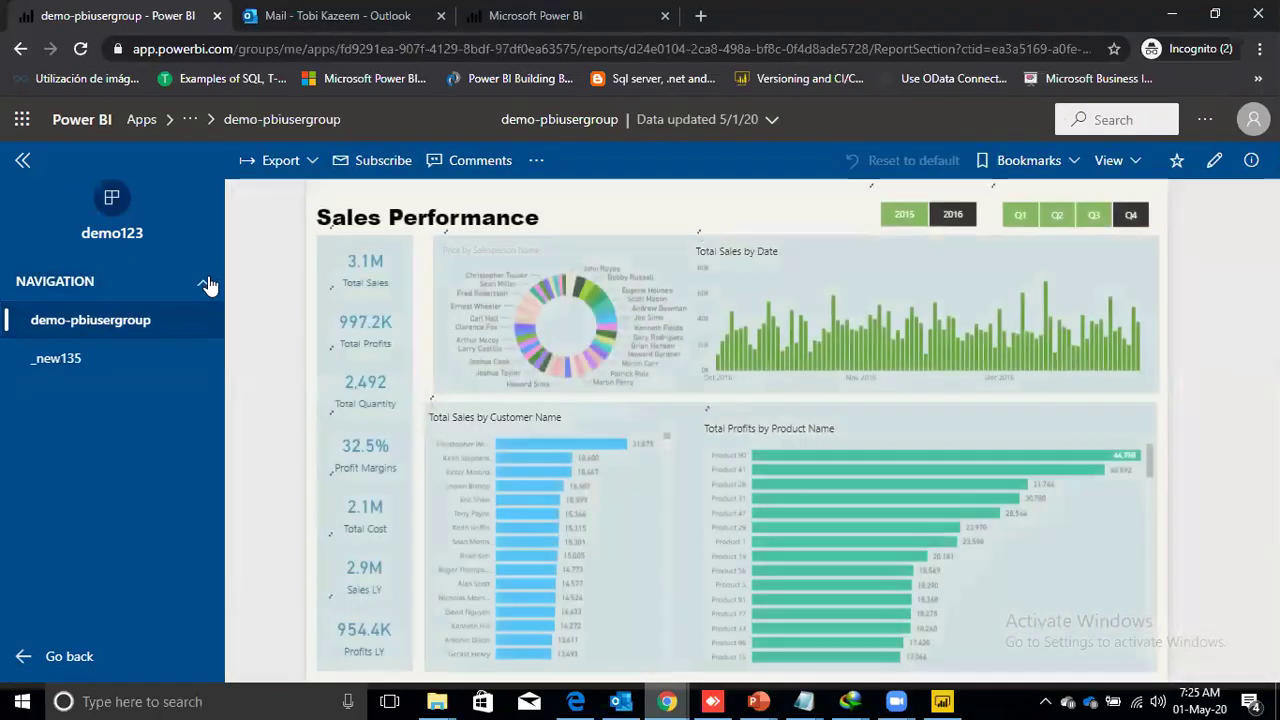
click(206, 284)
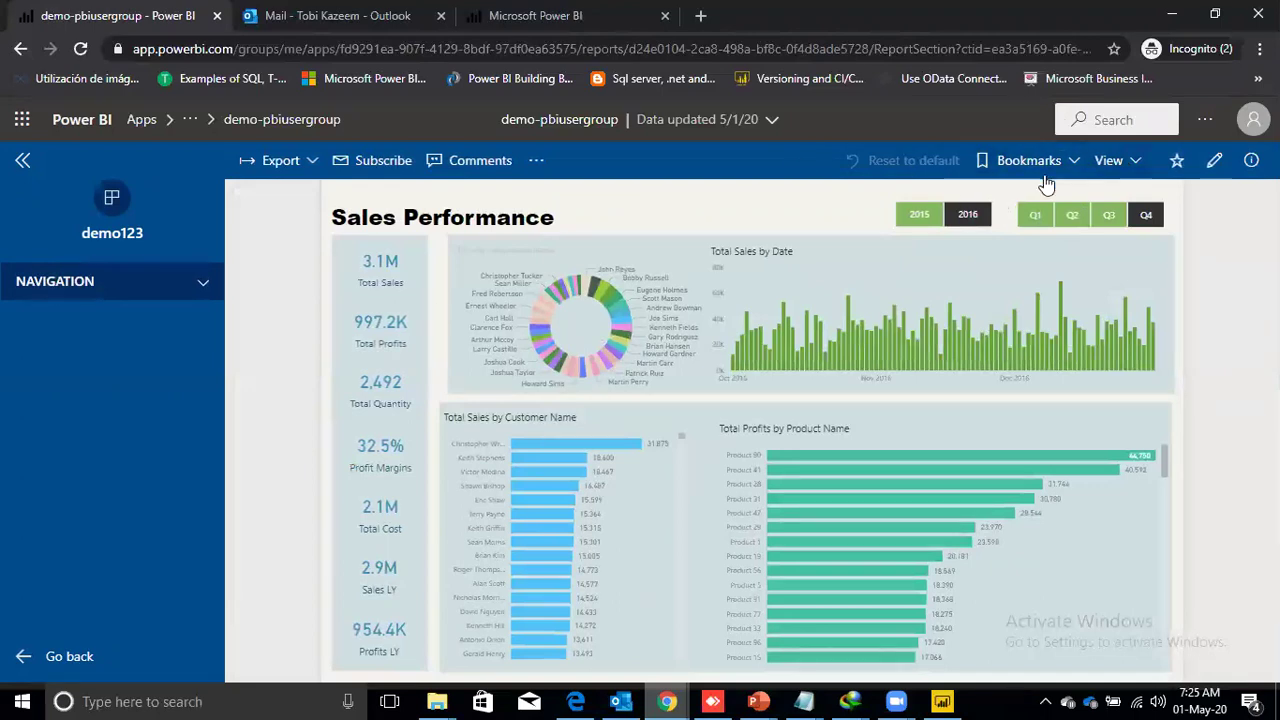
Review the demo-pbiusergroup report's export formats and its additional actions, including Analyze in Excel, Embed and Generate QR code.
click(309, 162)
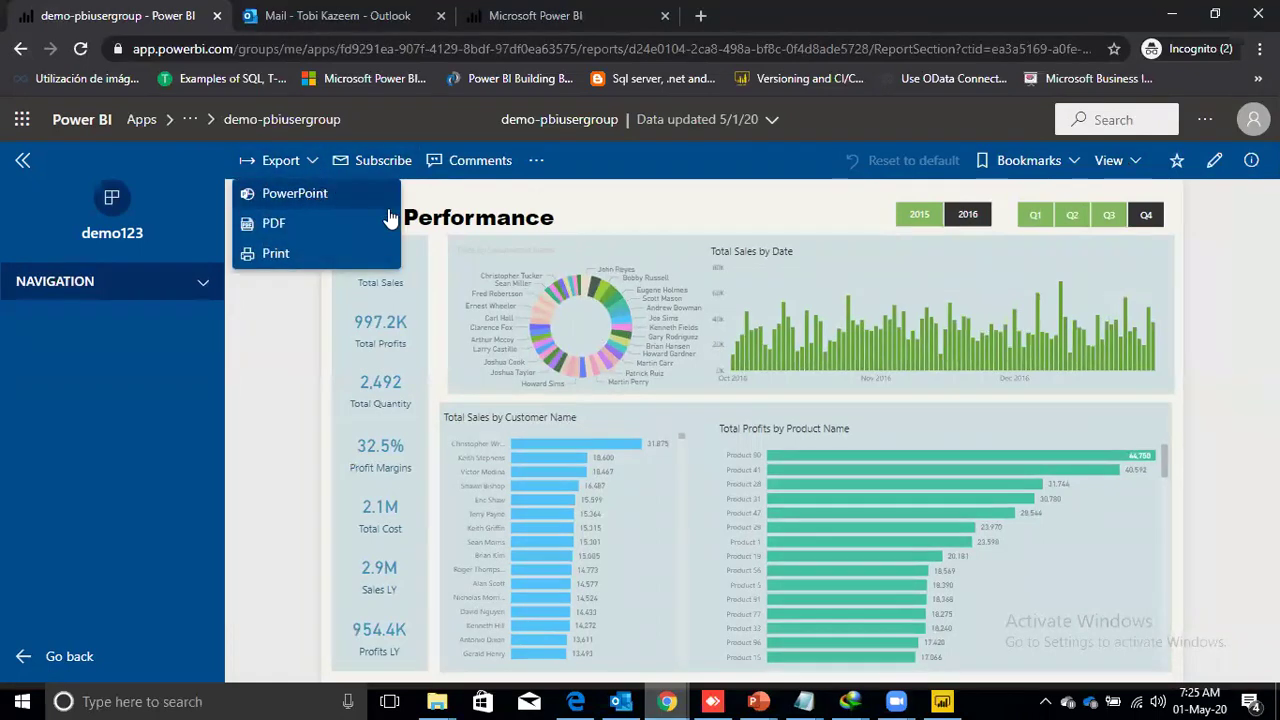
click(536, 165)
click(536, 165)
click(536, 165)
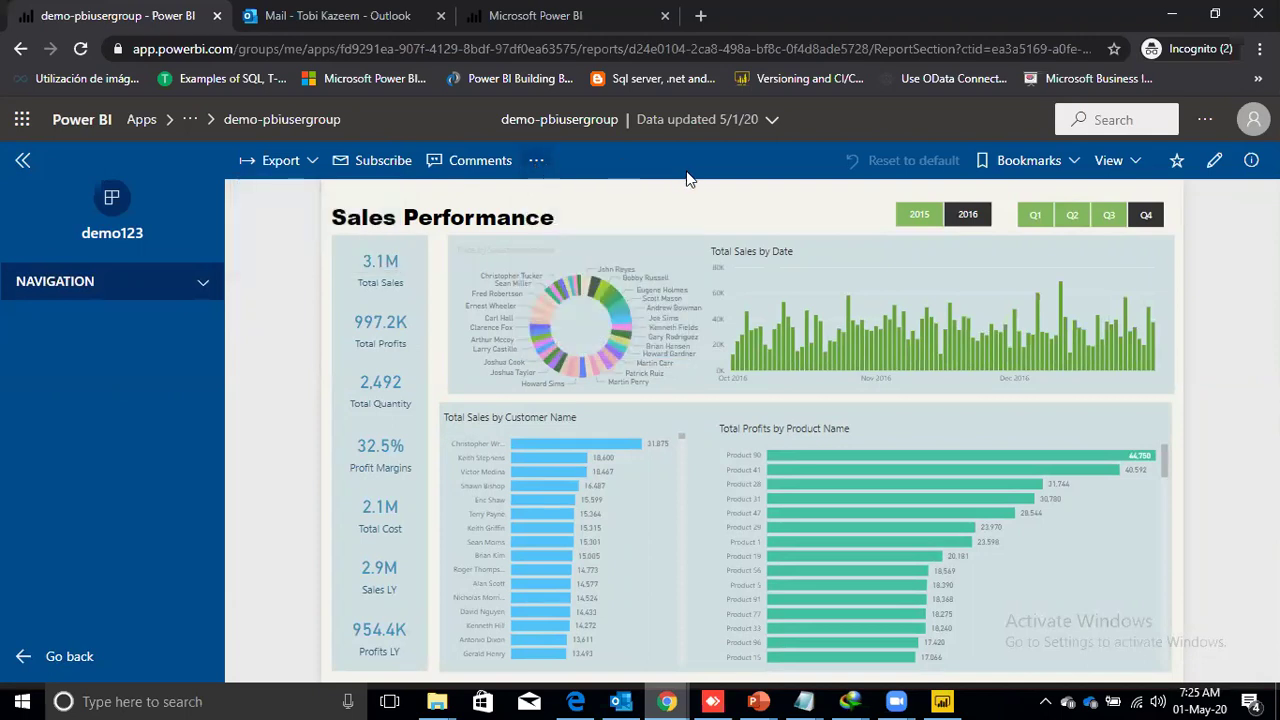
click(538, 163)
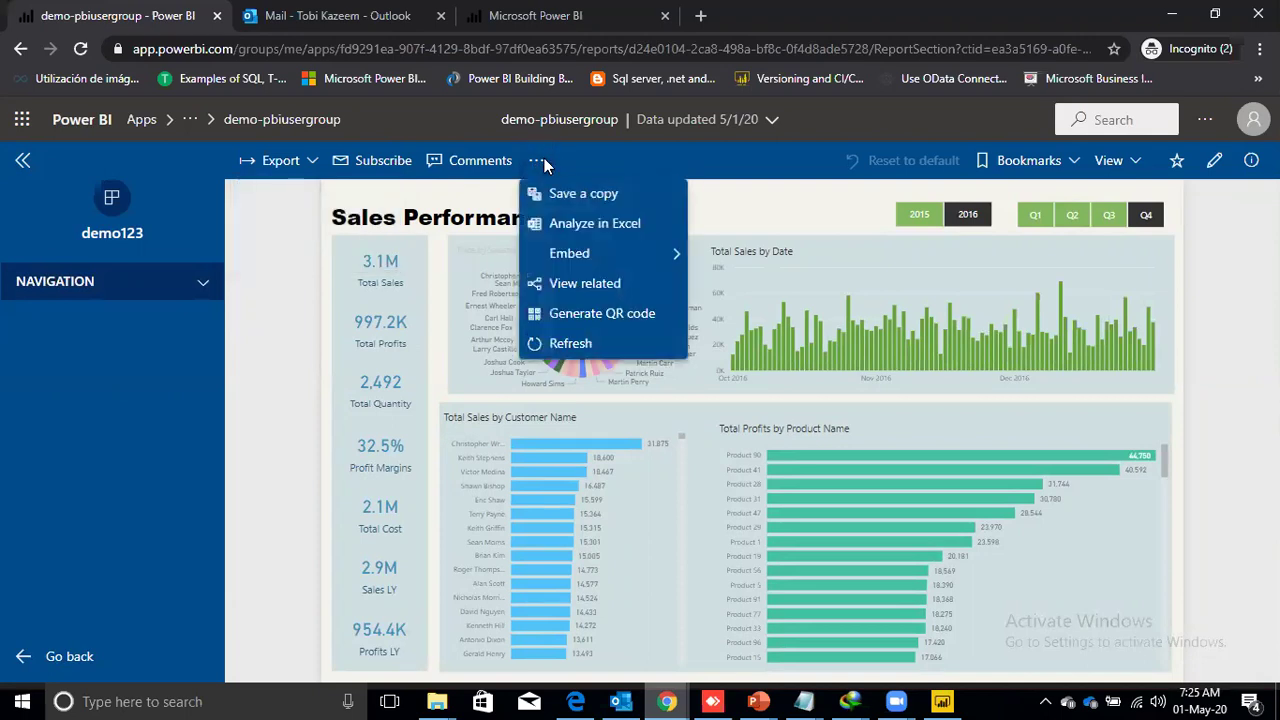
click(763, 197)
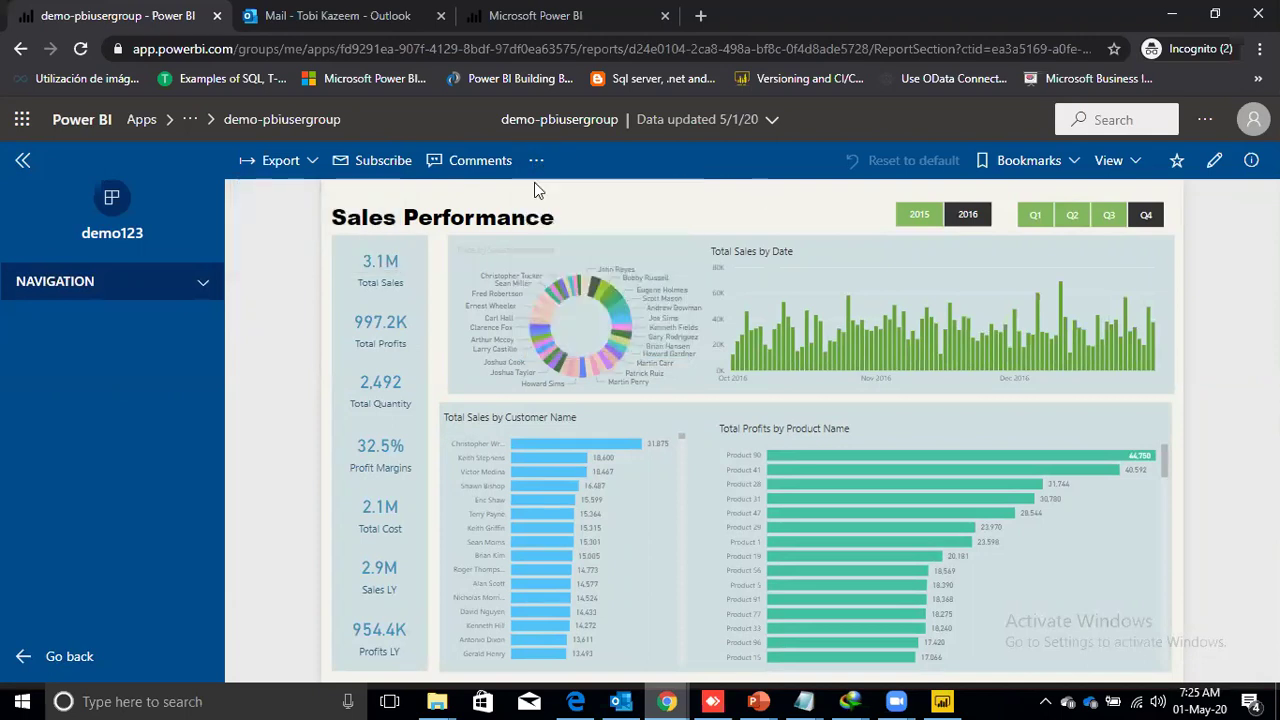
Leave the published app for the Power BI home page and go to the demo123 workspace.
click(97, 129)
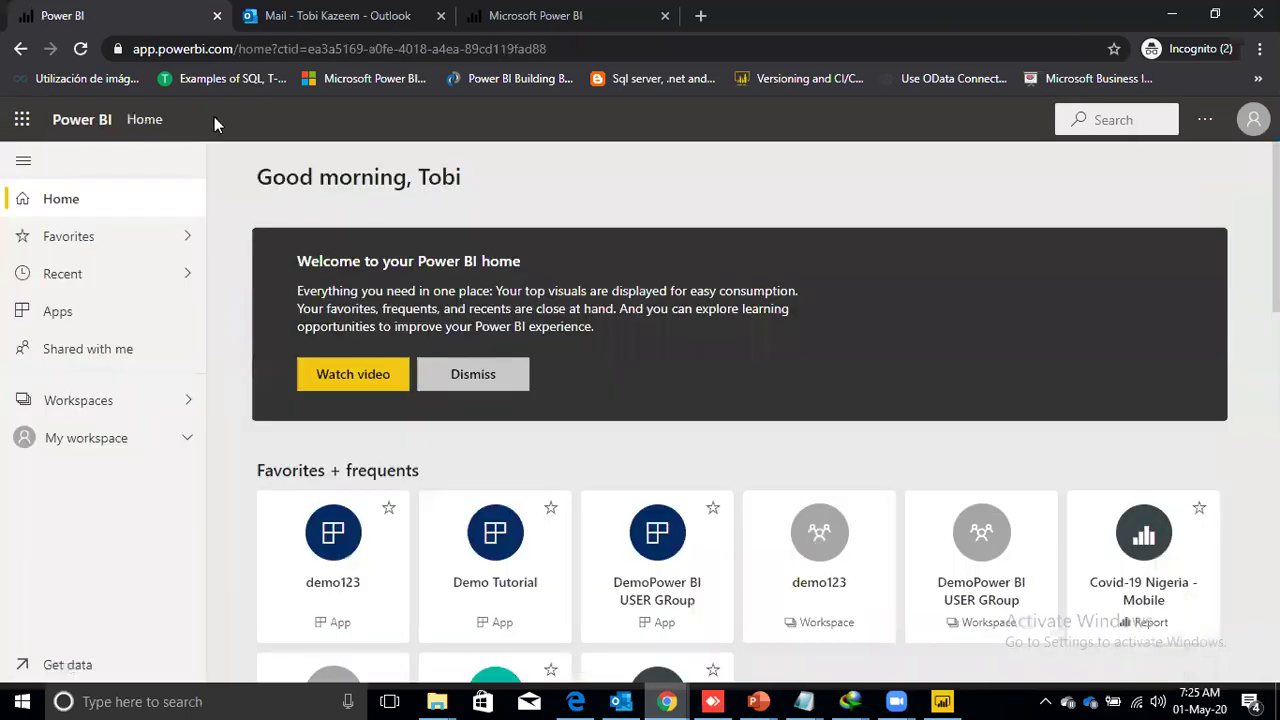
click(137, 400)
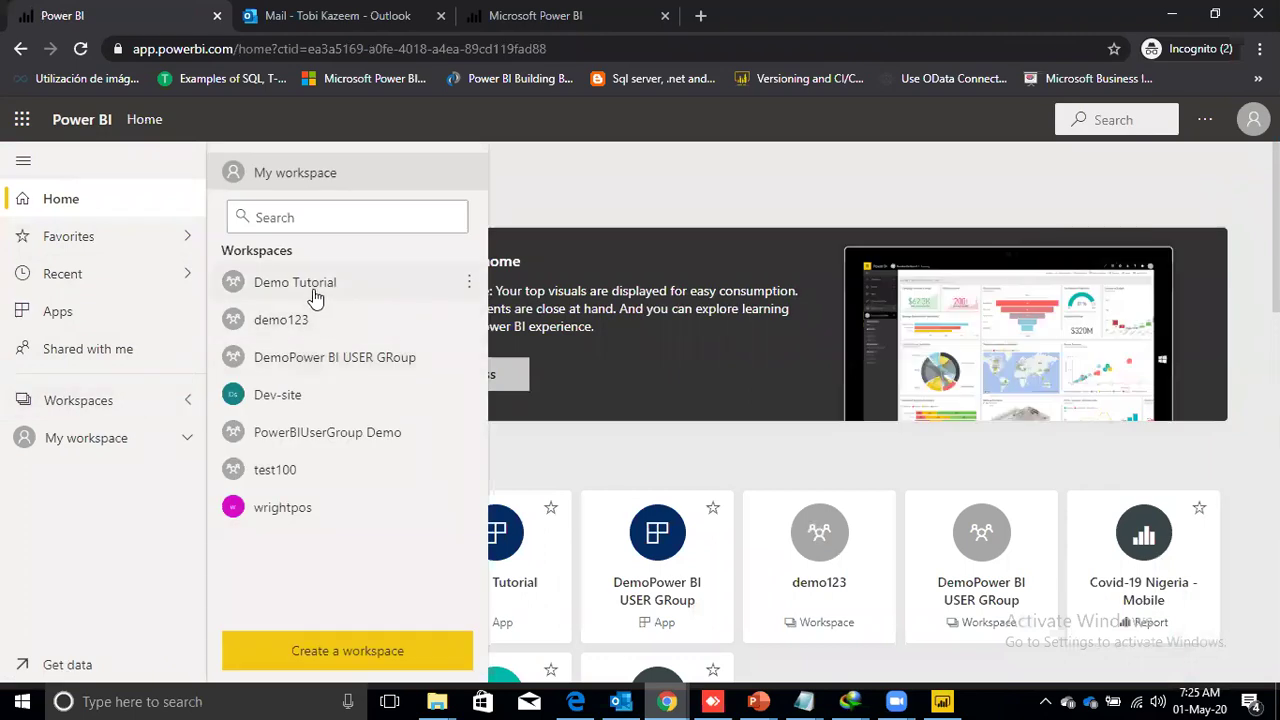
click(305, 318)
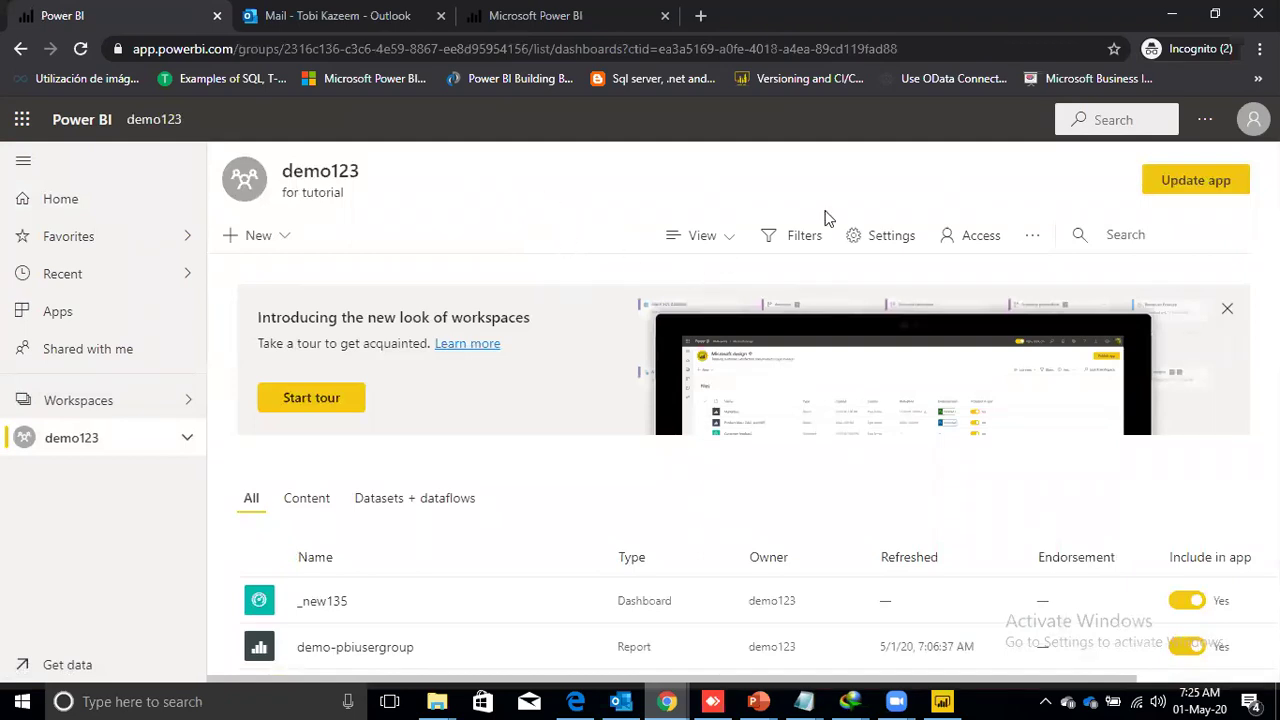
Examine the demo123 workspace's access roles, trying Admin and Contributor as the role for new users, and close the access settings without adding anyone.
click(976, 242)
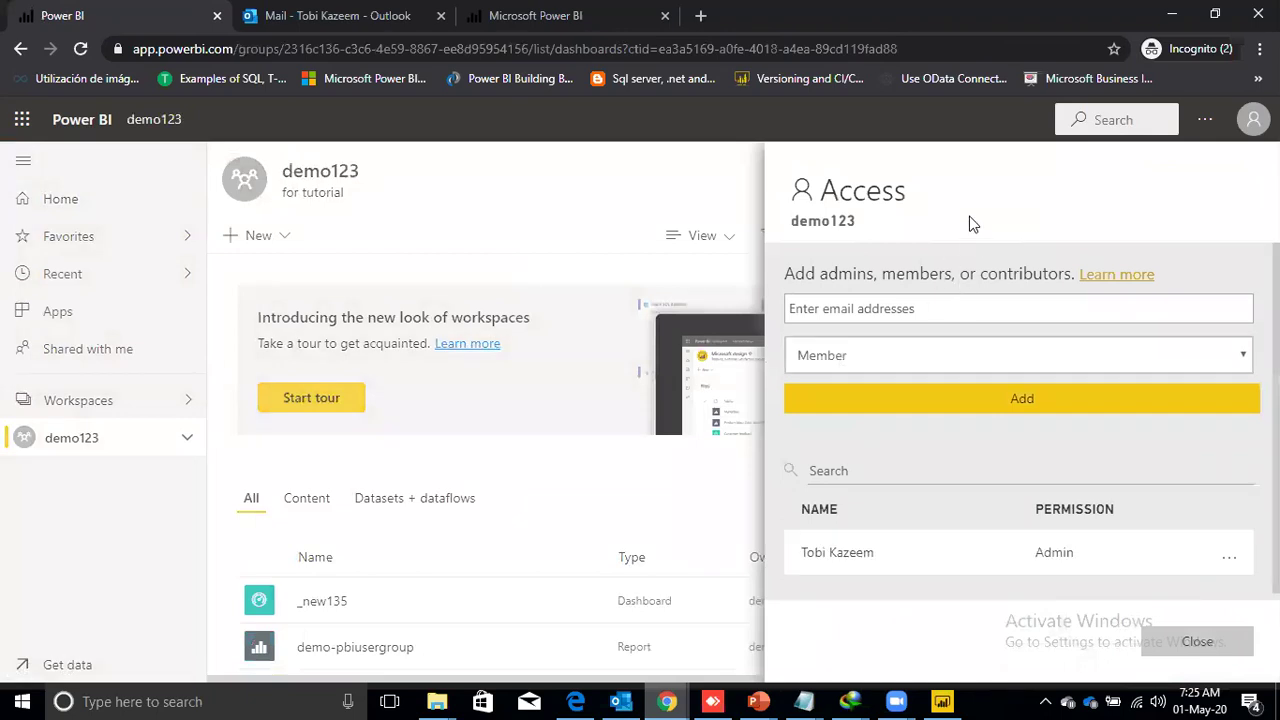
click(963, 355)
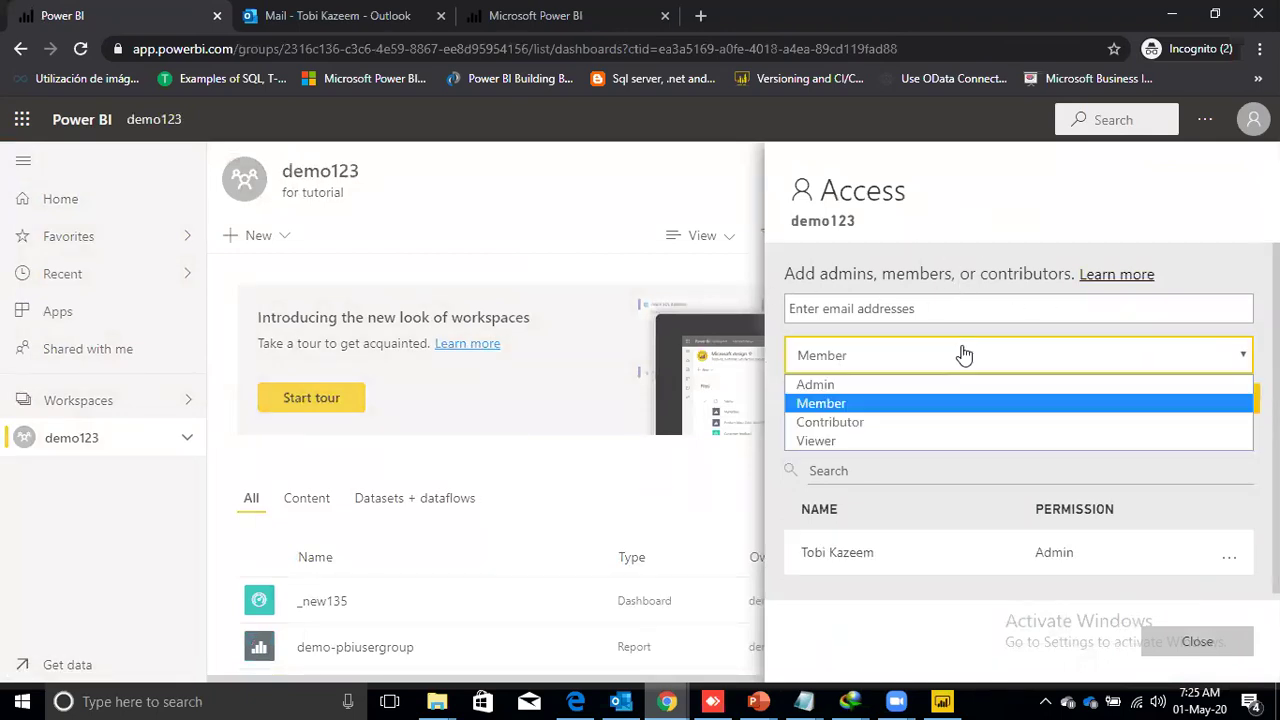
click(903, 403)
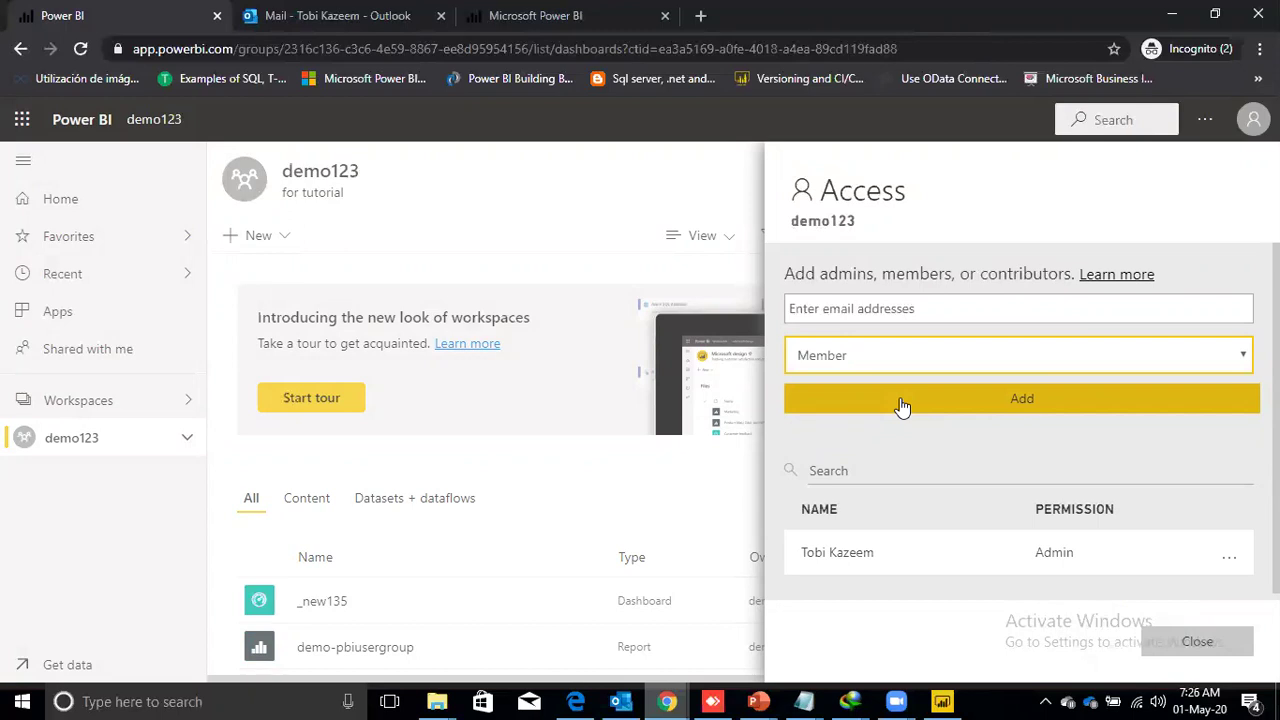
click(923, 354)
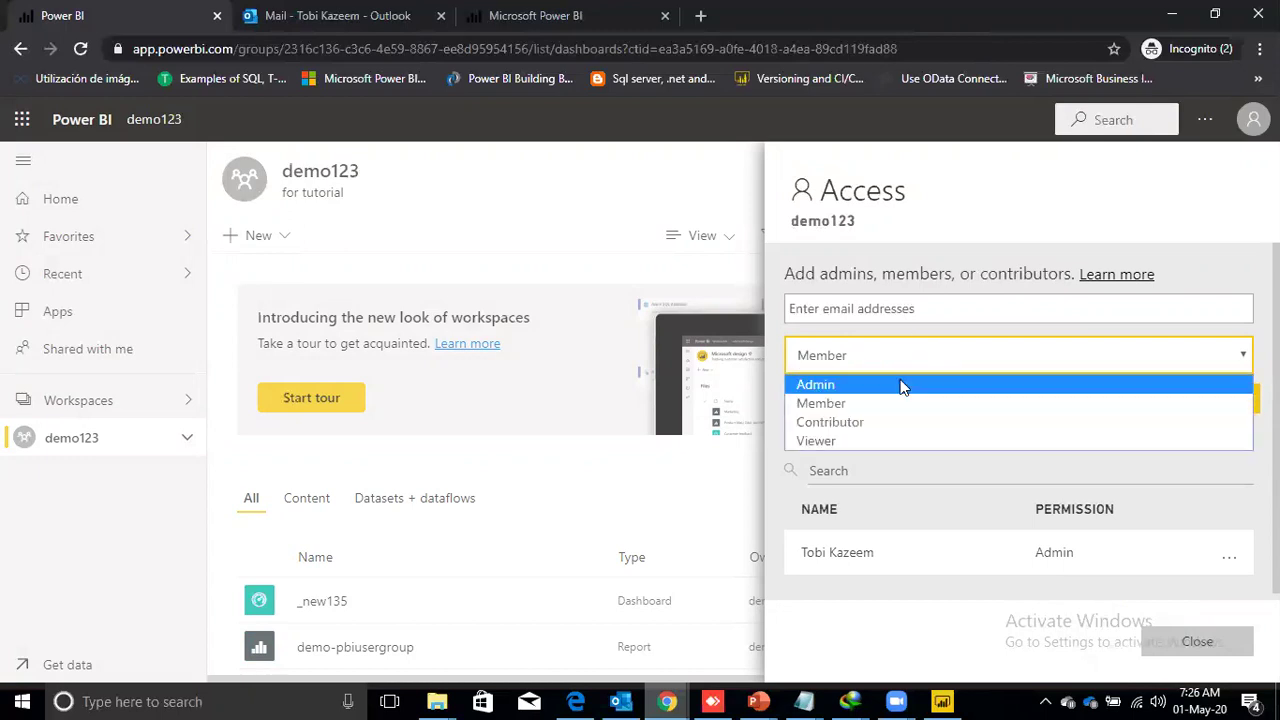
click(900, 382)
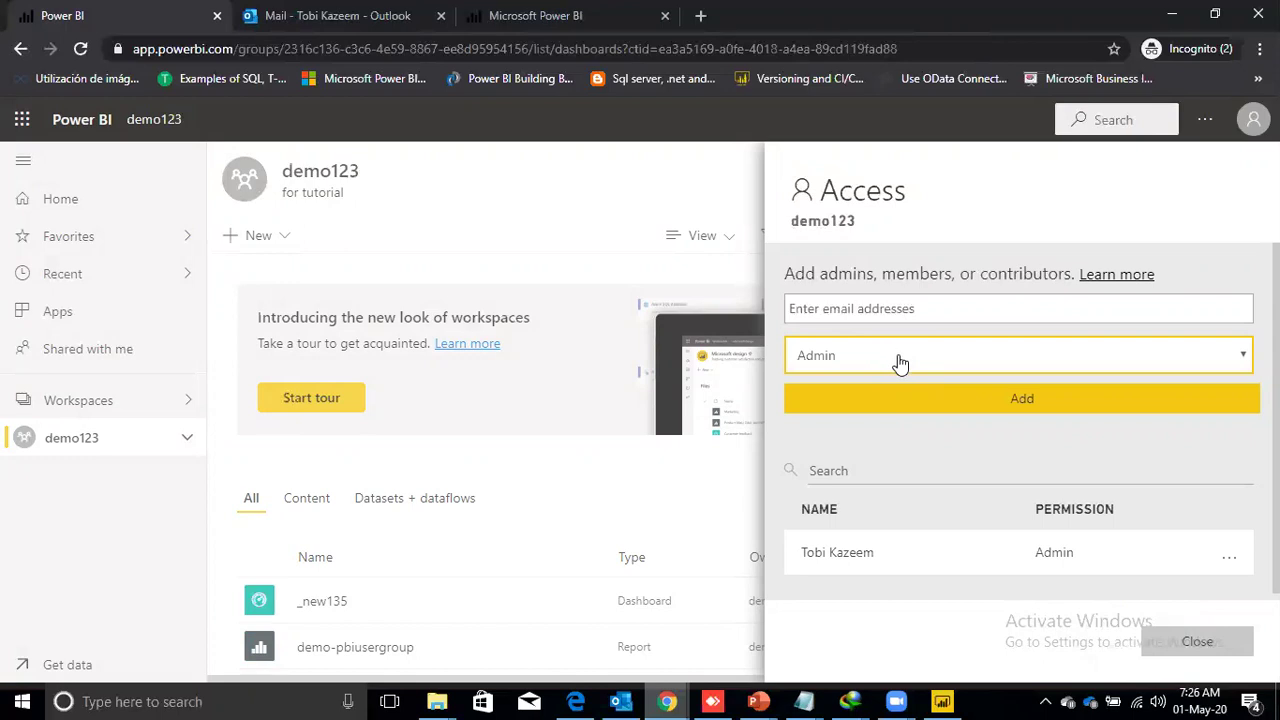
click(900, 362)
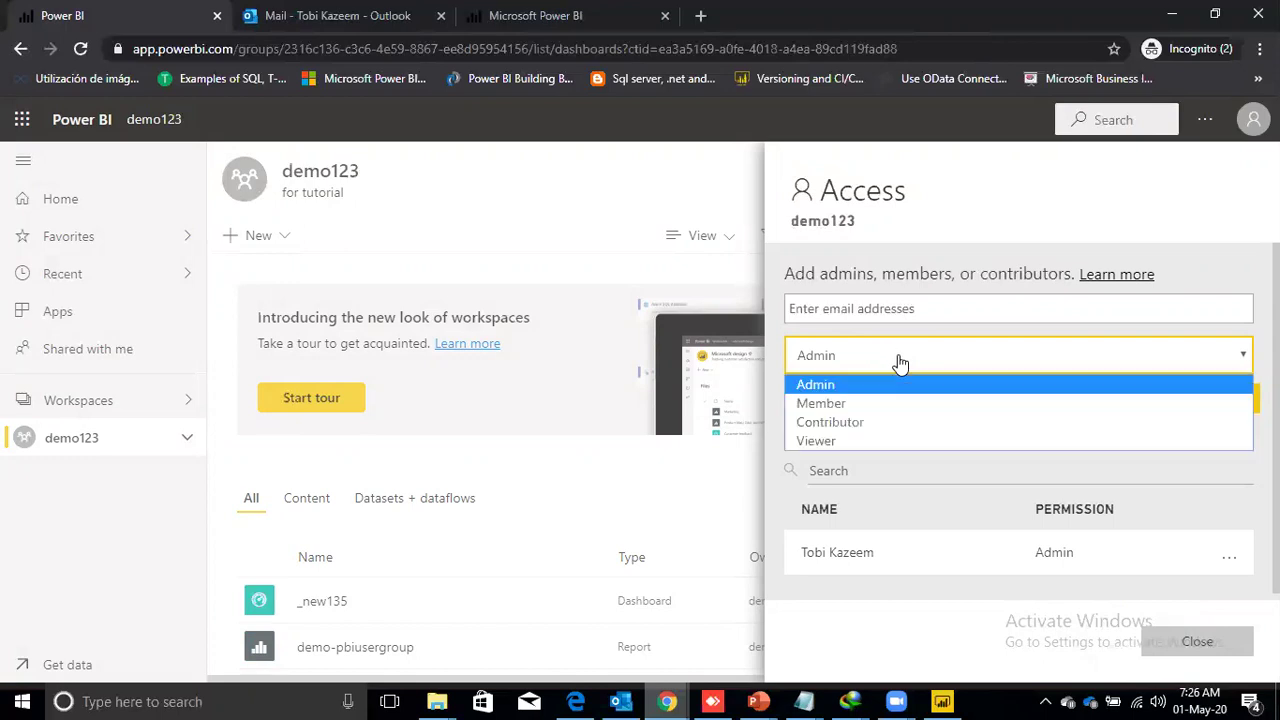
click(888, 424)
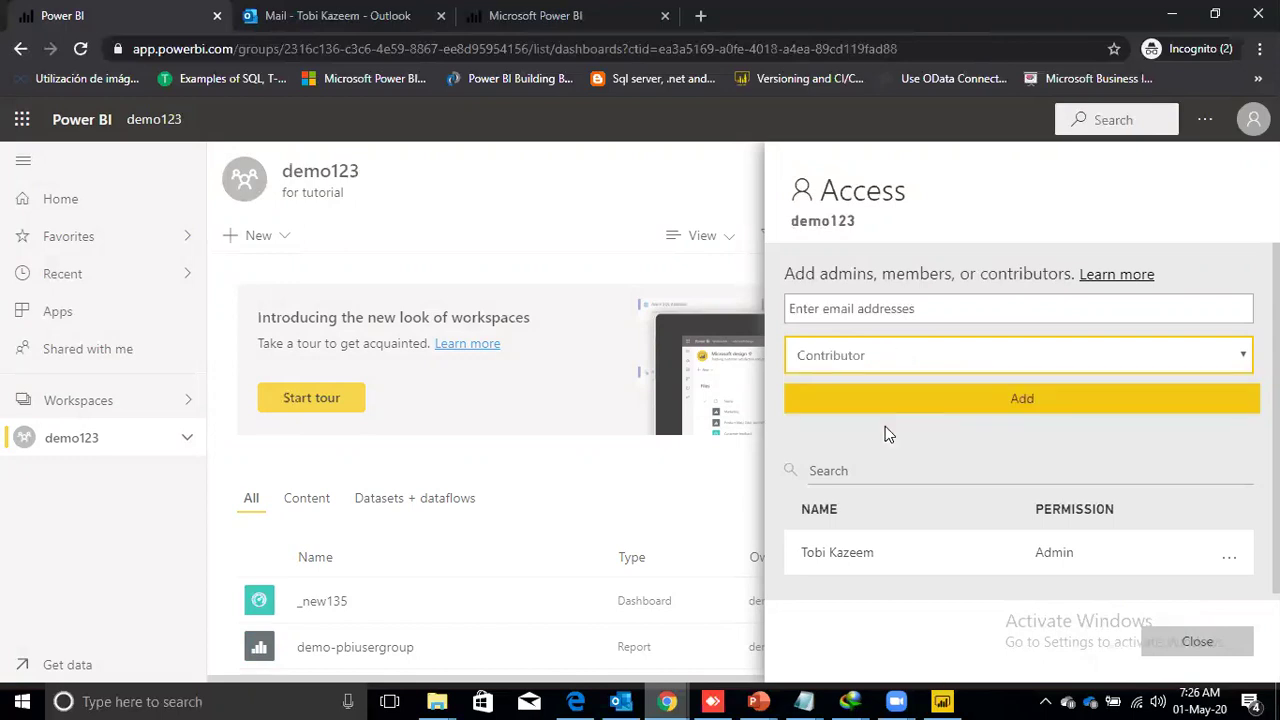
click(885, 369)
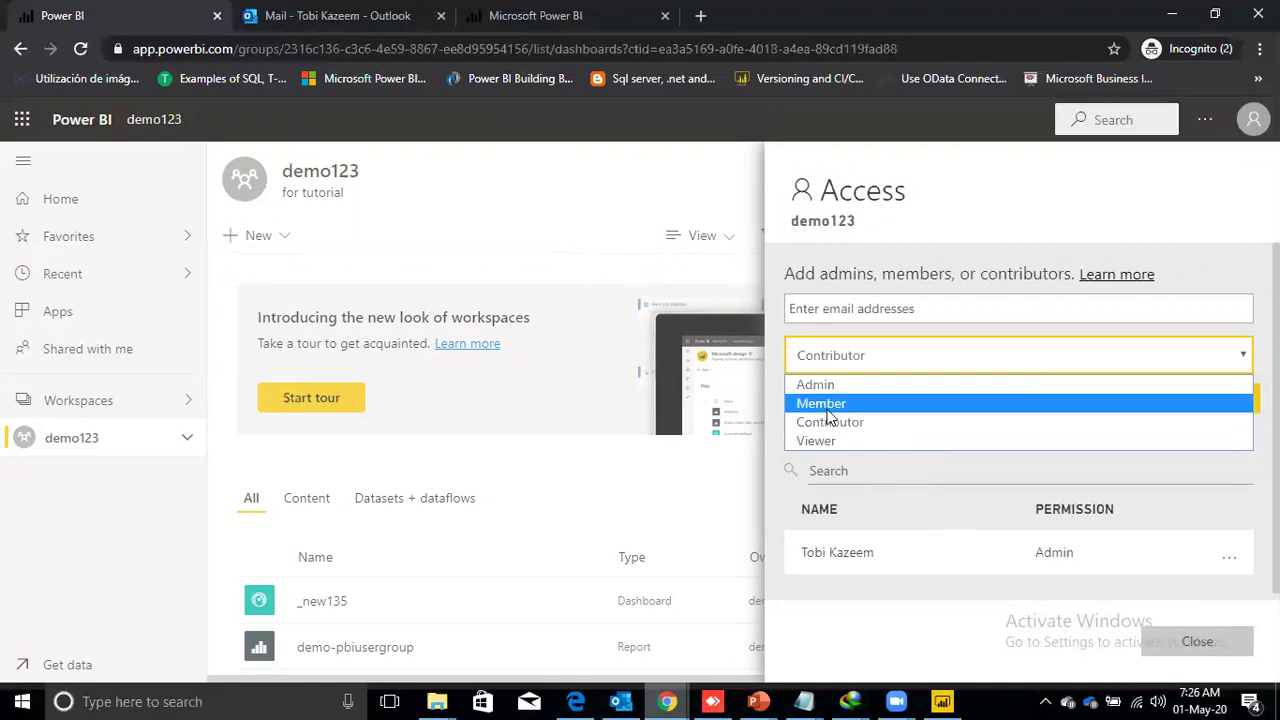
click(392, 197)
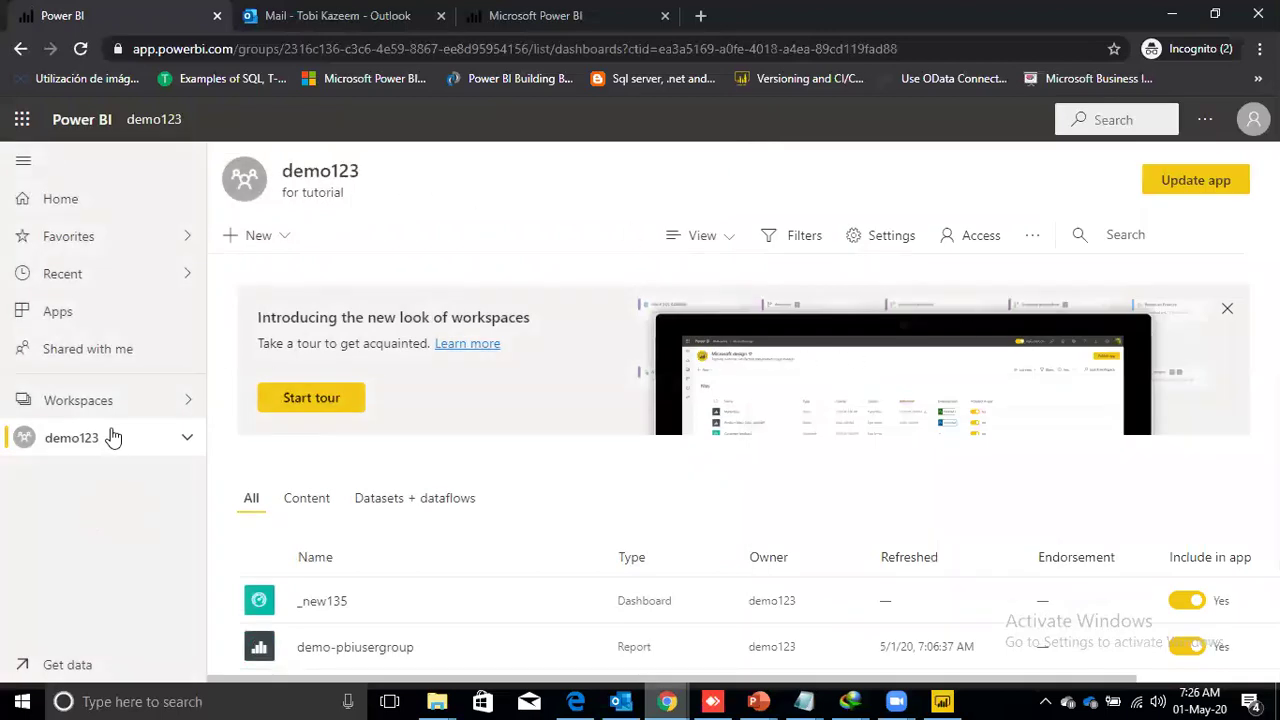
View the list of available apps, then return to the Power BI home page.
click(83, 322)
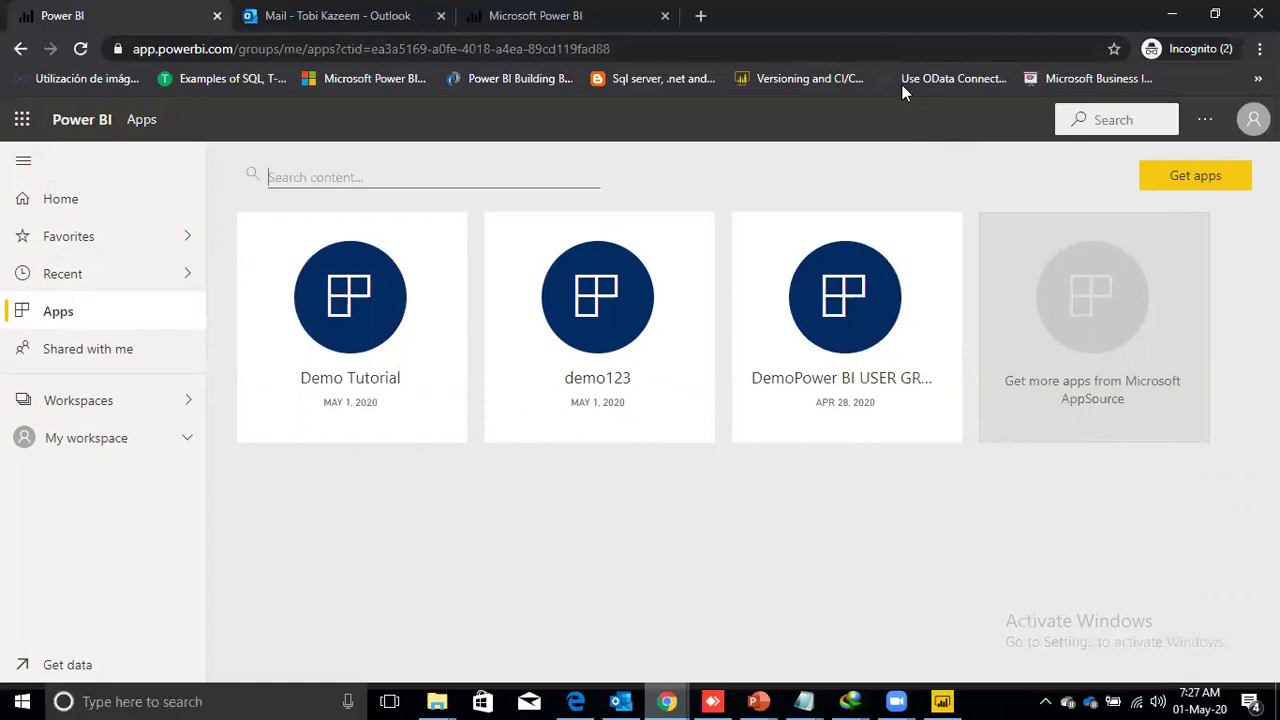
click(22, 196)
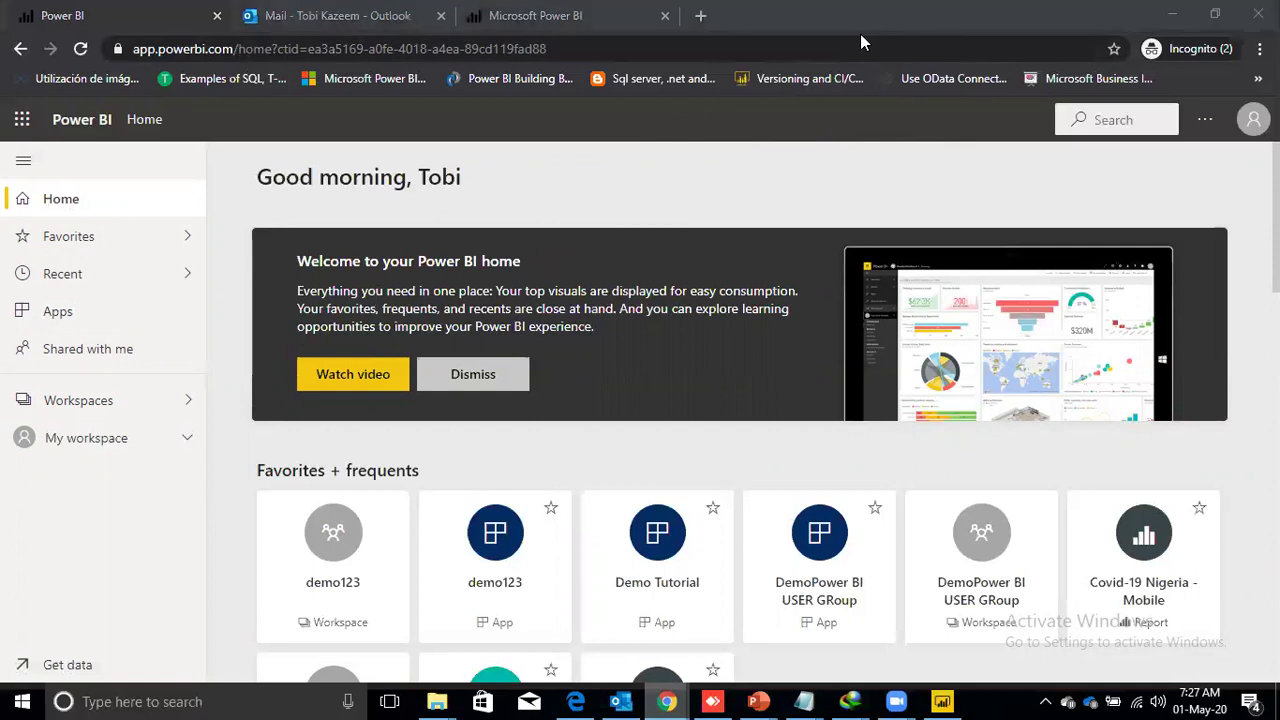
click(838, 114)
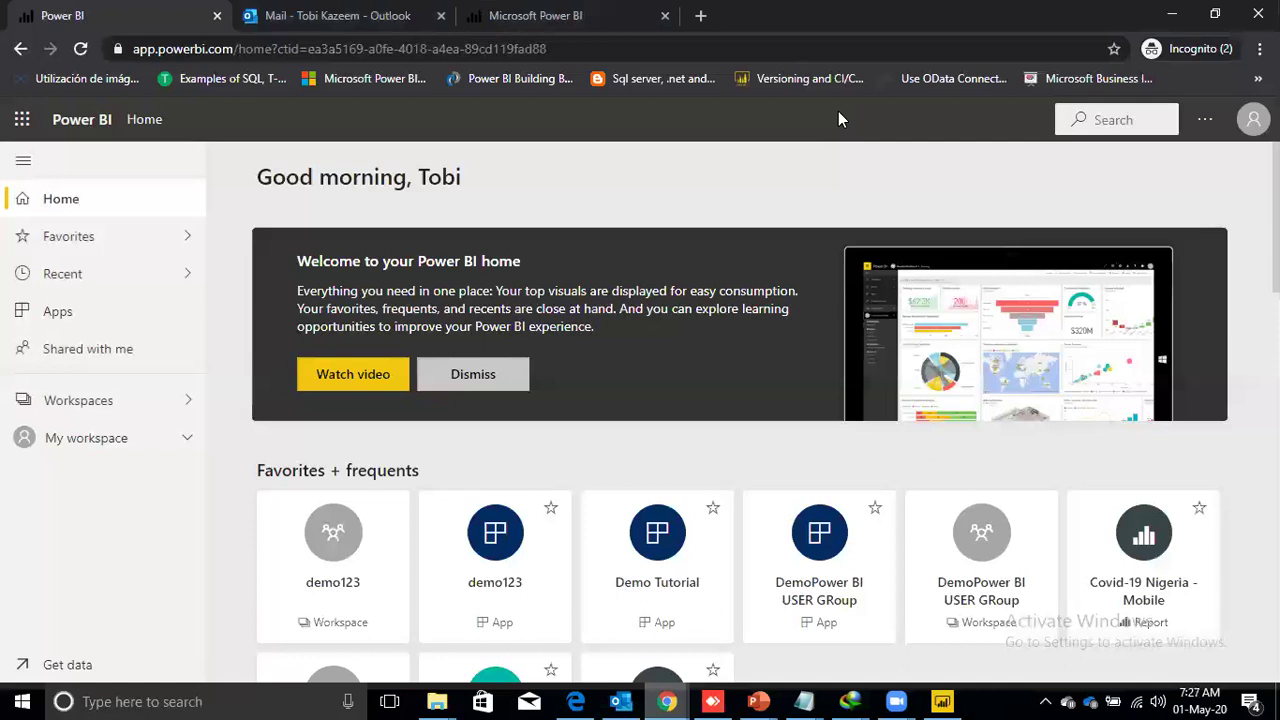